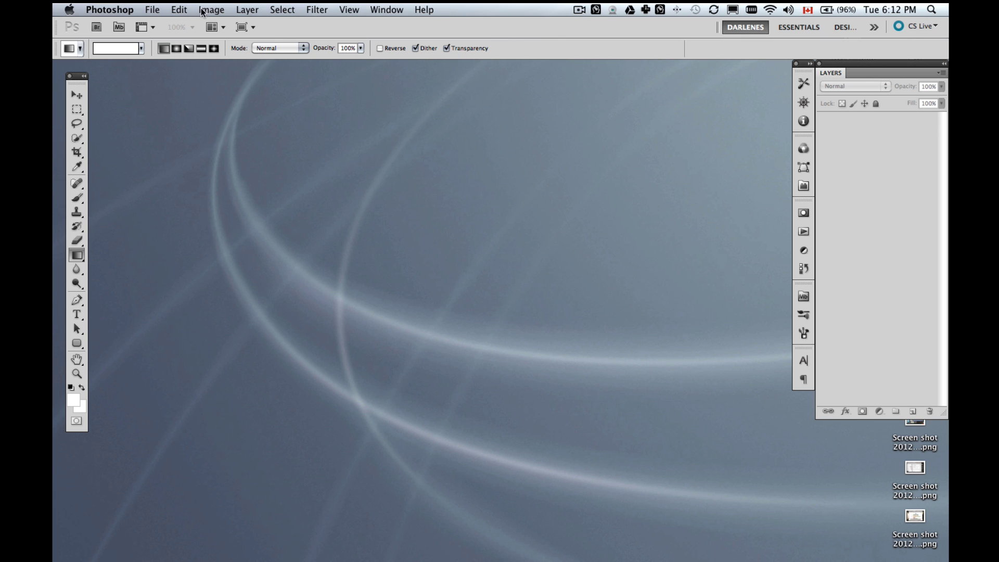
Step: Open the portrait JPEG from the Watermark demo folder
left_click(152, 10)
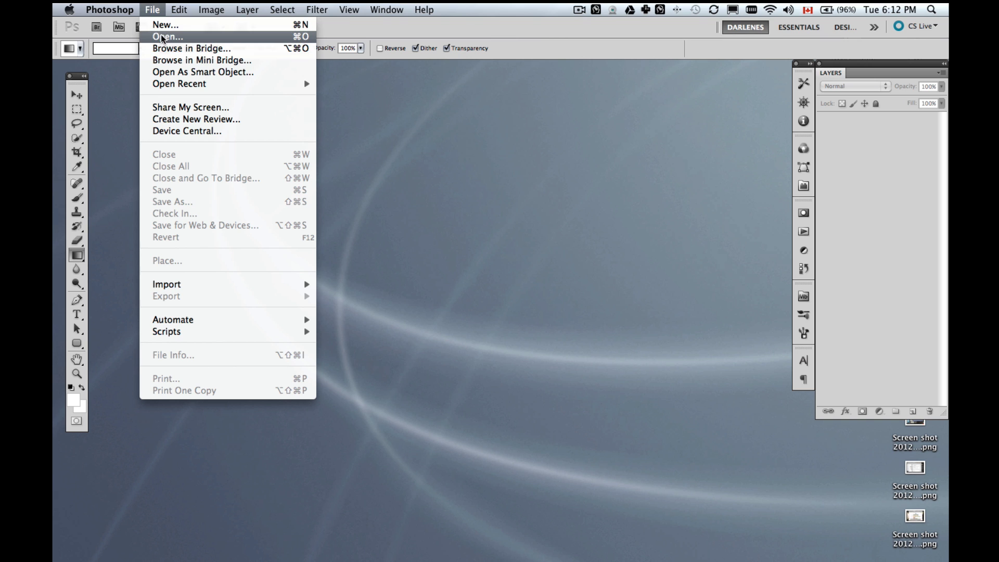
left_click(167, 36)
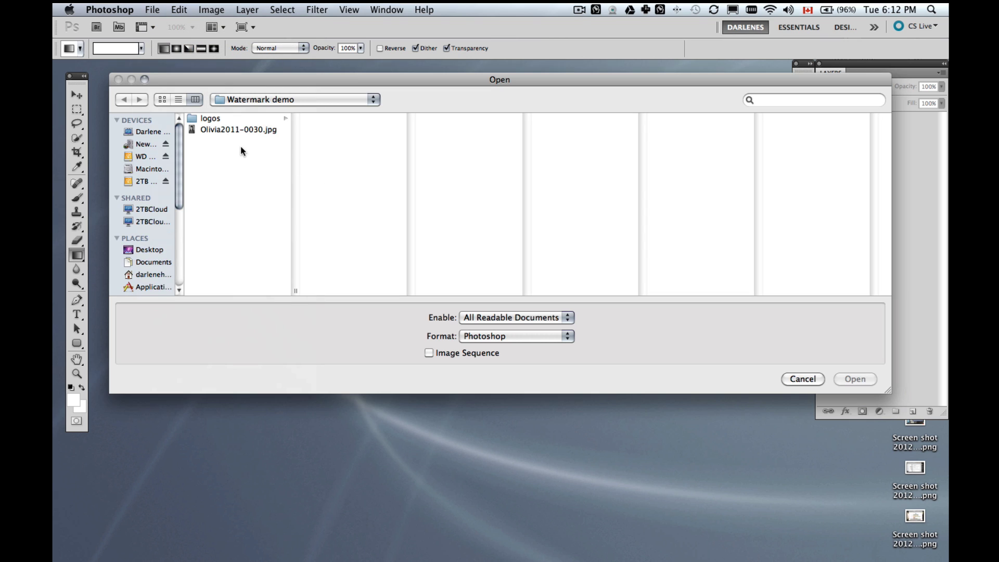
left_click(230, 129)
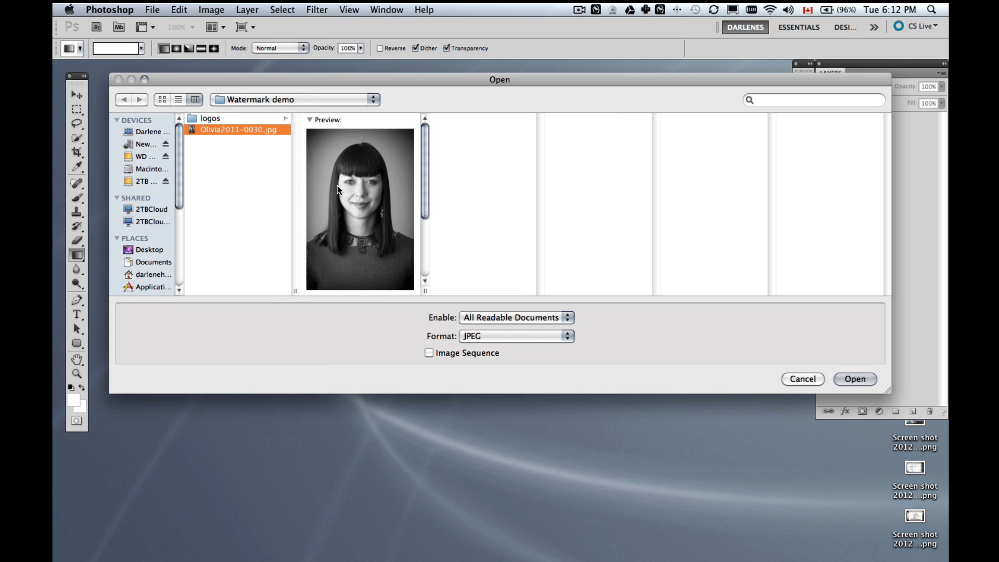
left_click(855, 378)
key("g")
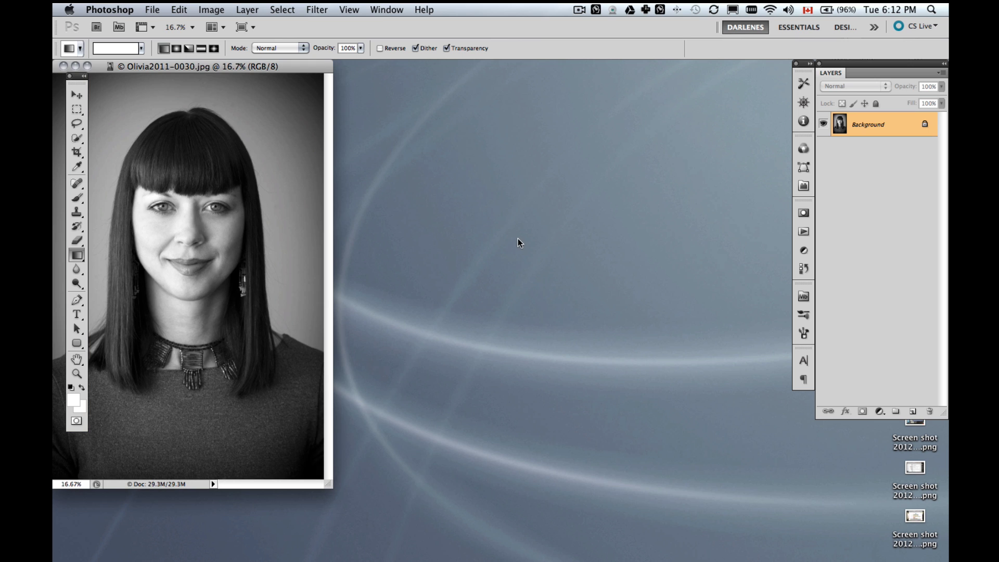
Step: Display the portrait in full screen mode with the menu bar and reposition it in the workspace with the Move tool active
left_click_drag(253, 70, 371, 87)
key("g")
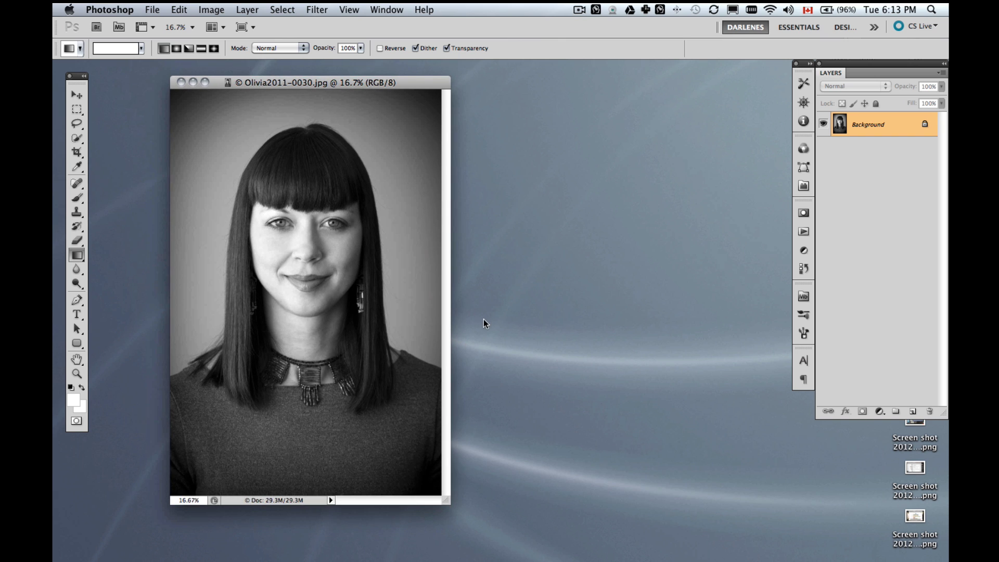
key("g")
key("f")
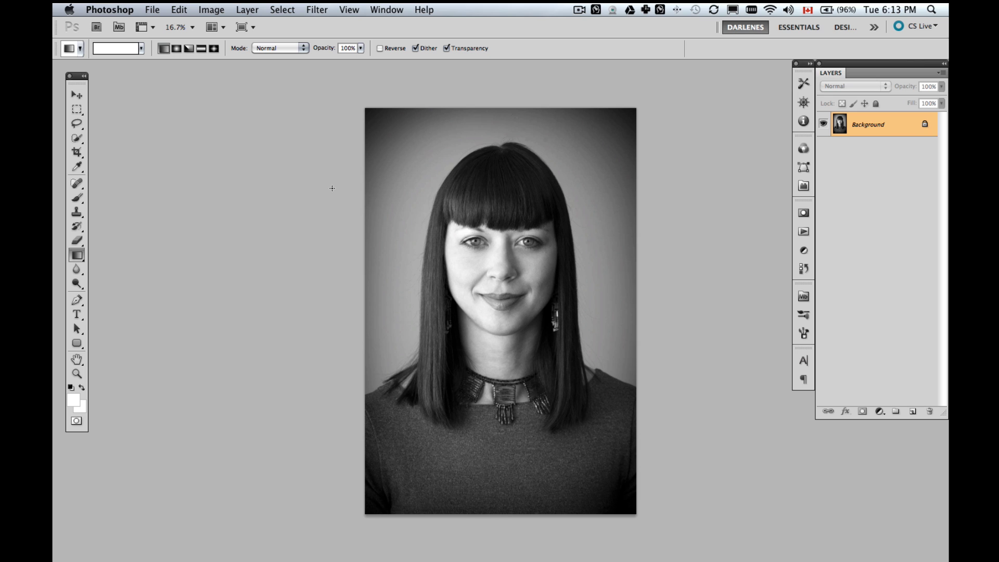
key("v")
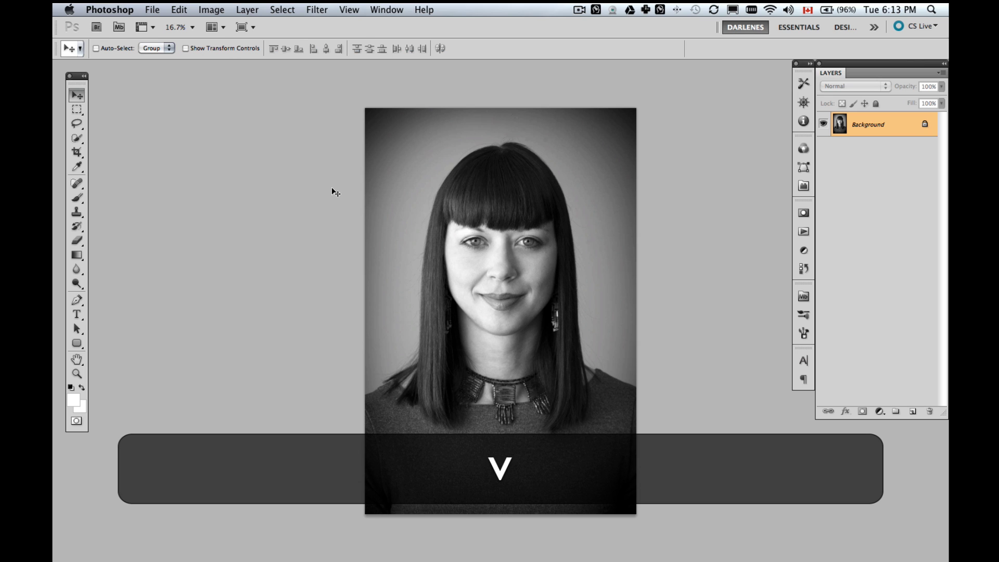
key("space")
left_click_drag(527, 294, 462, 277)
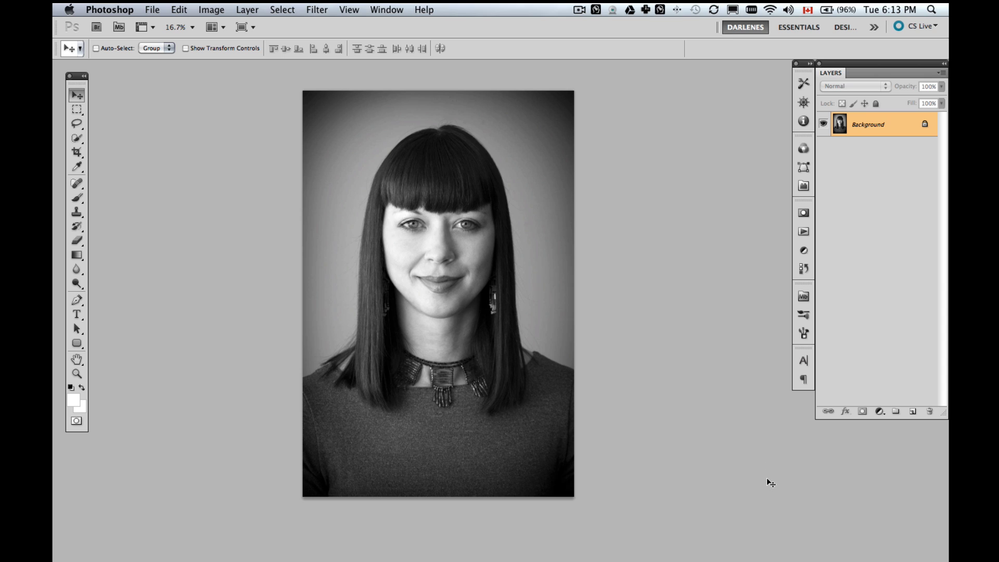
Step: Add a white Didot Bold 46 pt text layer low on the sweater reading © followed by the photographer's full name, with the Character settings shown
left_click(82, 319)
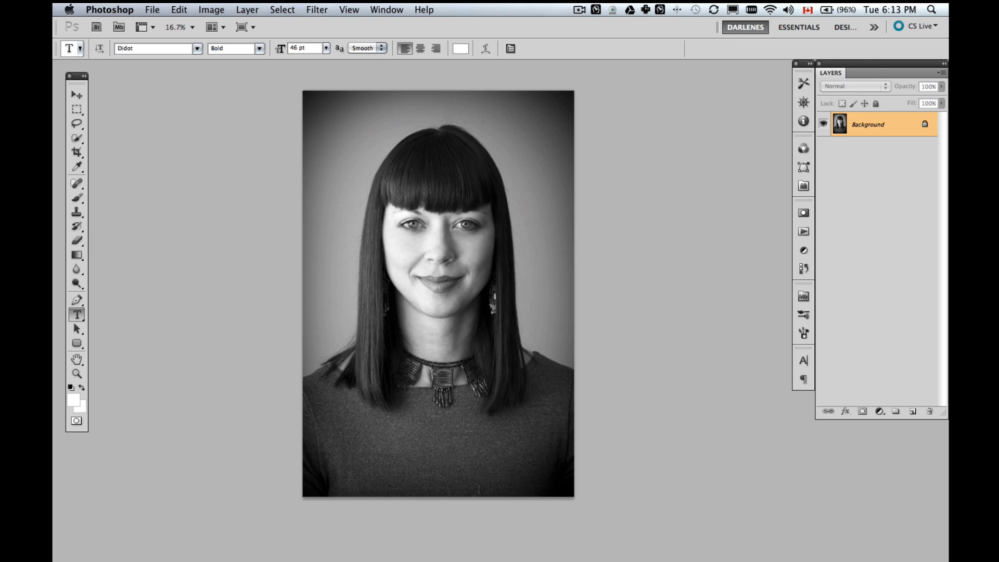
key("t")
left_click(804, 359)
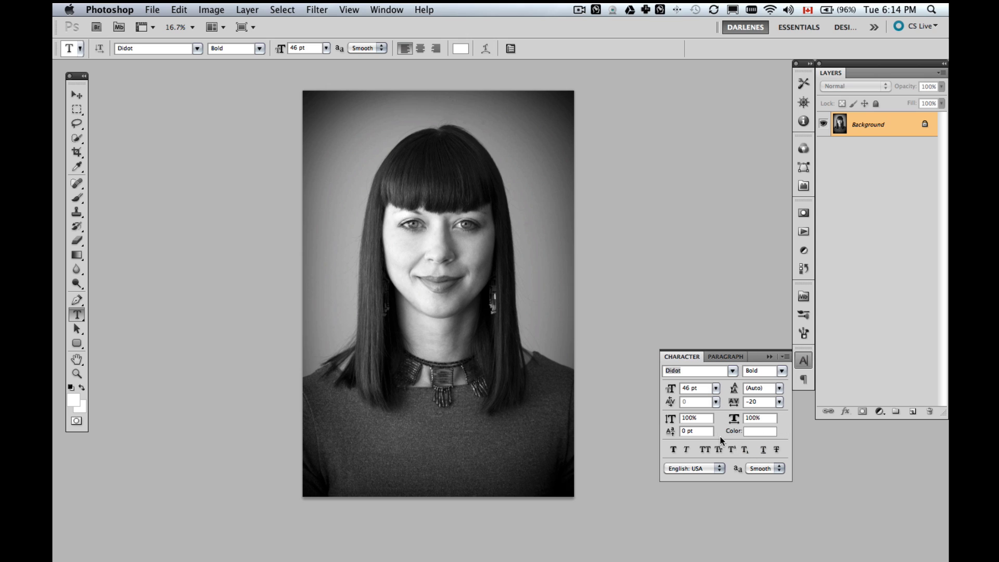
left_click(327, 463)
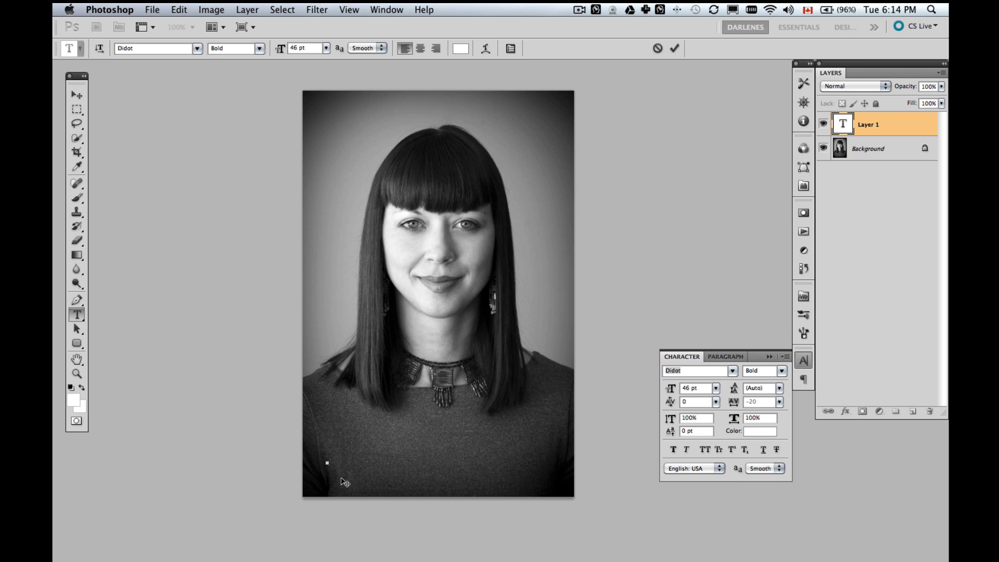
mouse_move(339, 547)
type("©")
type("Darlene")
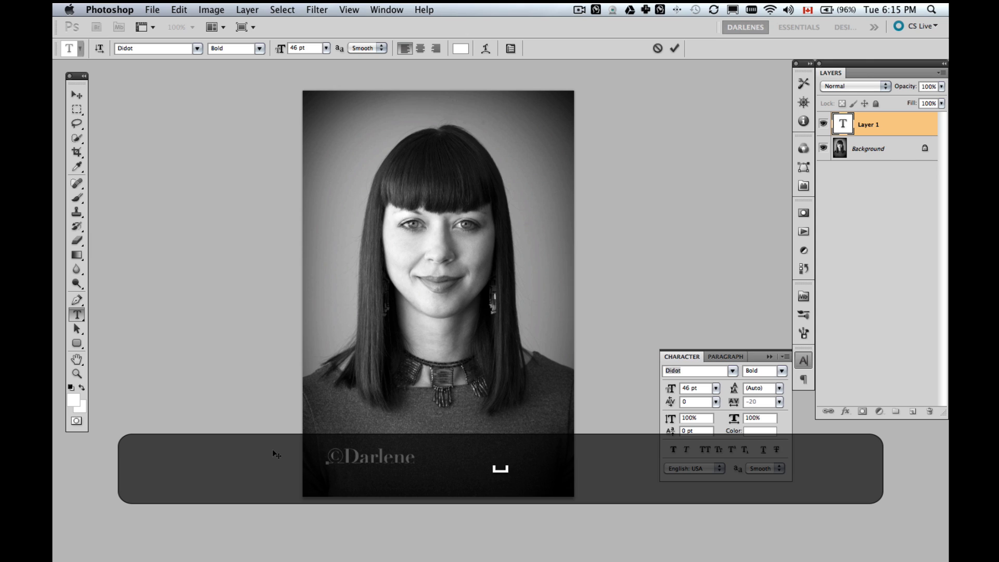
type(" Hildeb")
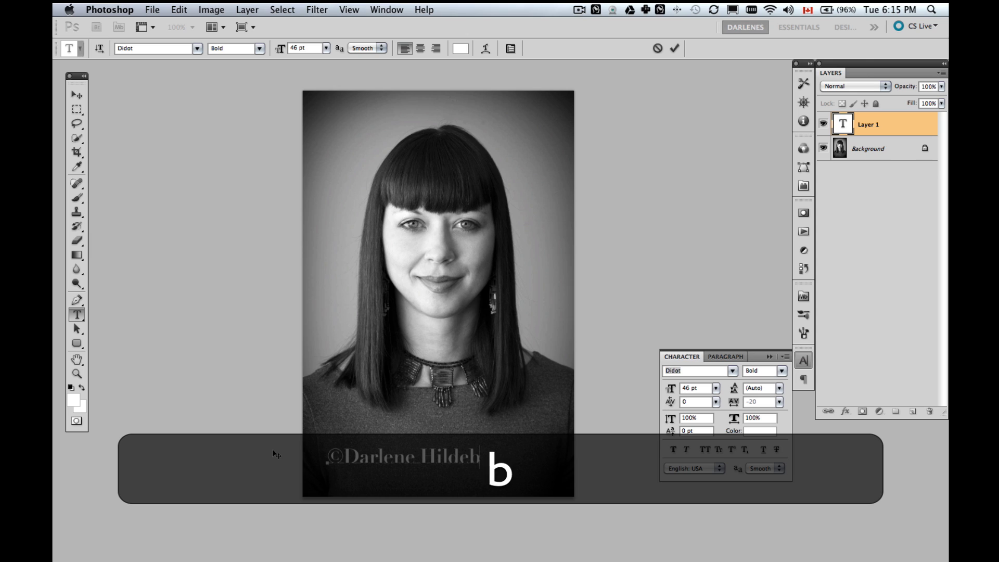
type("randt")
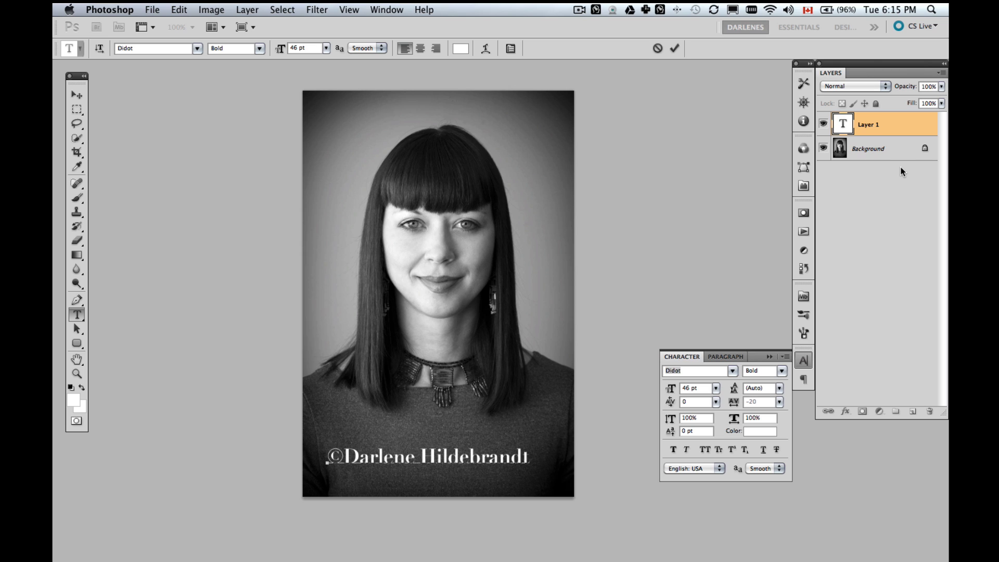
key("super+Return")
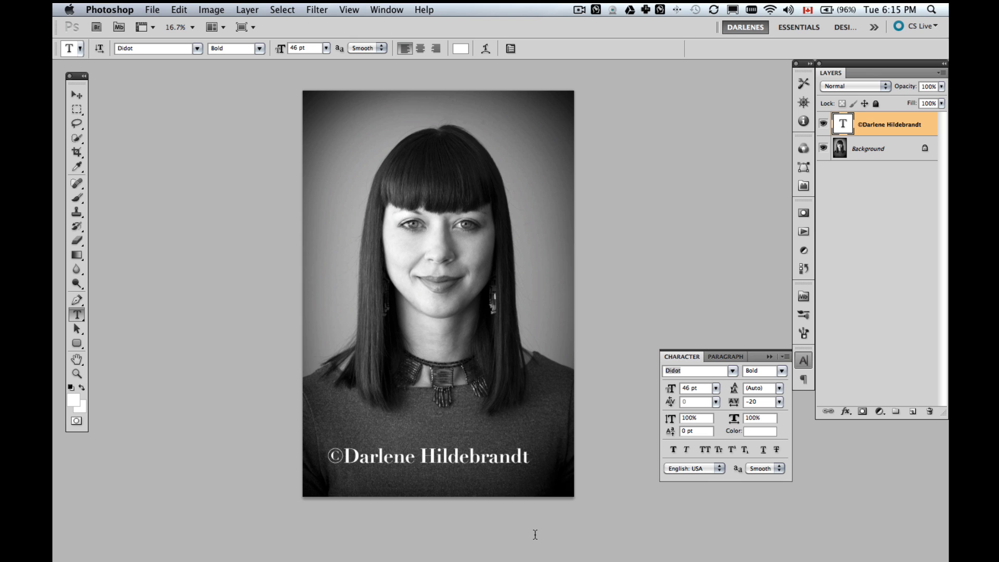
Step: Move the copyright text slightly down and to the right, closer to the photo's bottom edge
key("super+equal")
key("space")
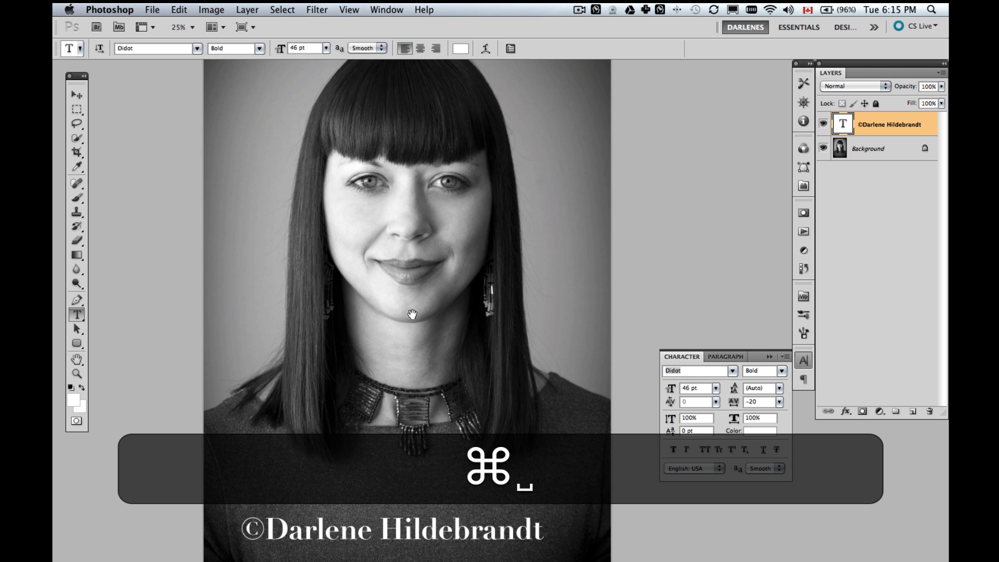
left_click_drag(416, 414, 438, 324)
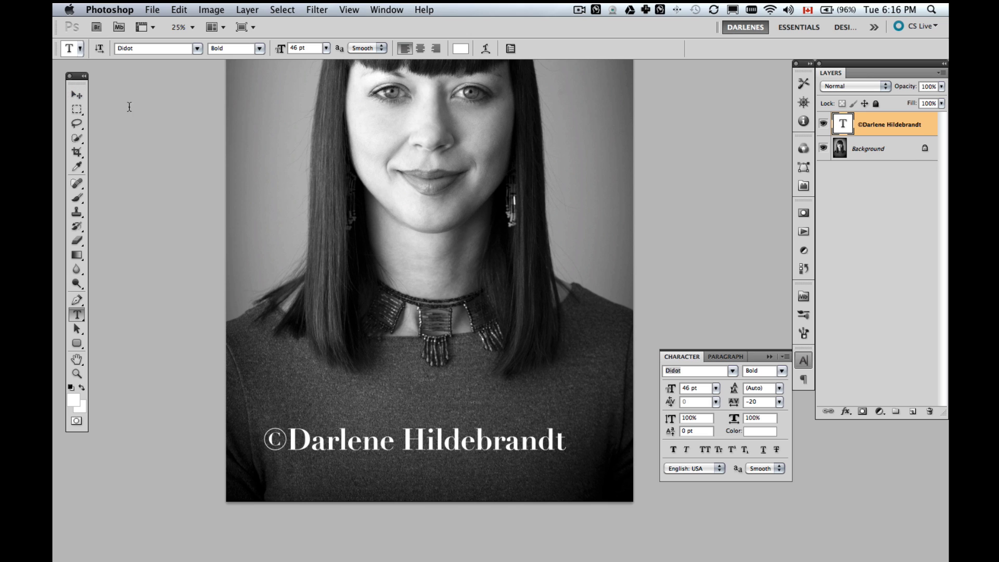
key("v")
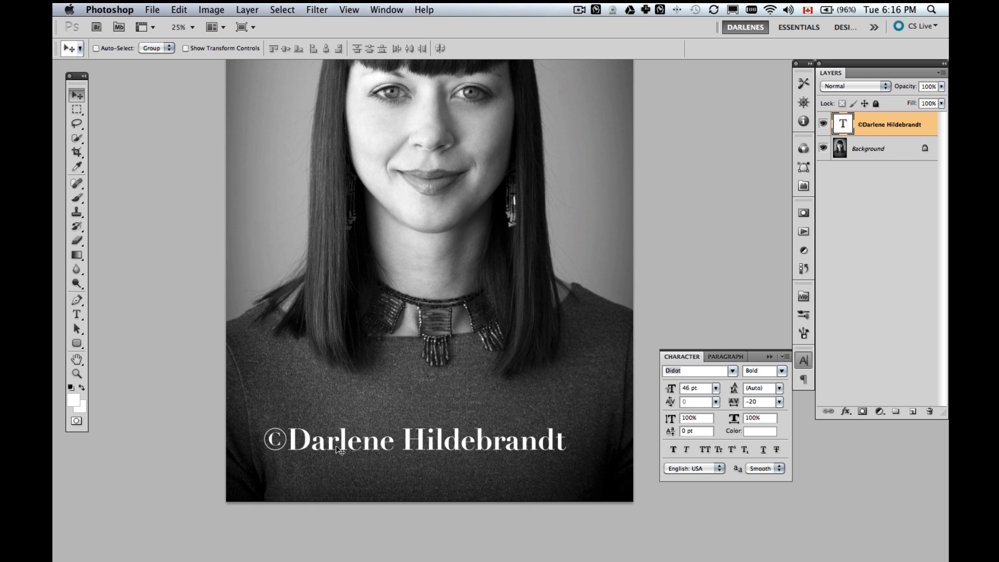
left_click_drag(330, 445, 341, 467)
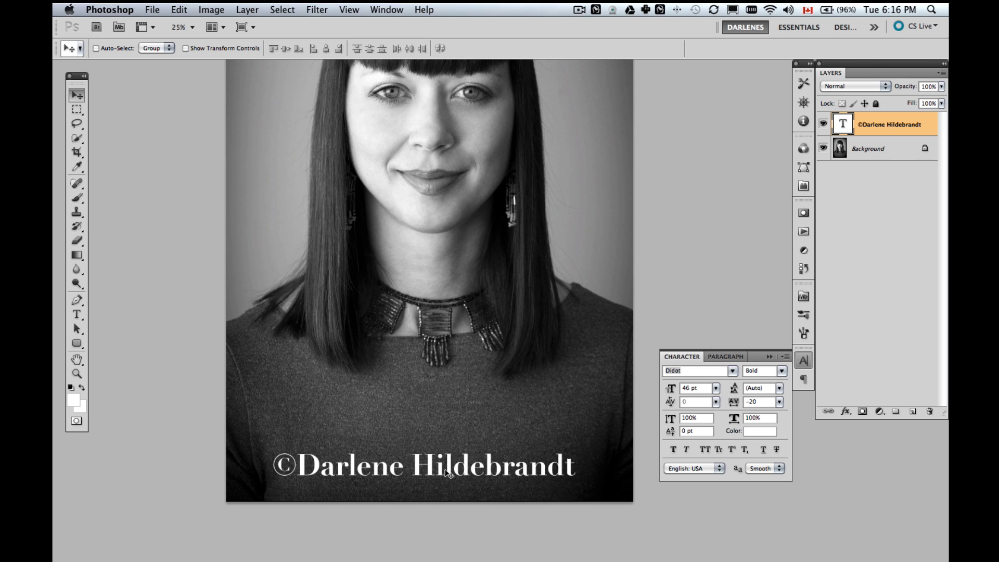
left_click_drag(442, 472, 445, 473)
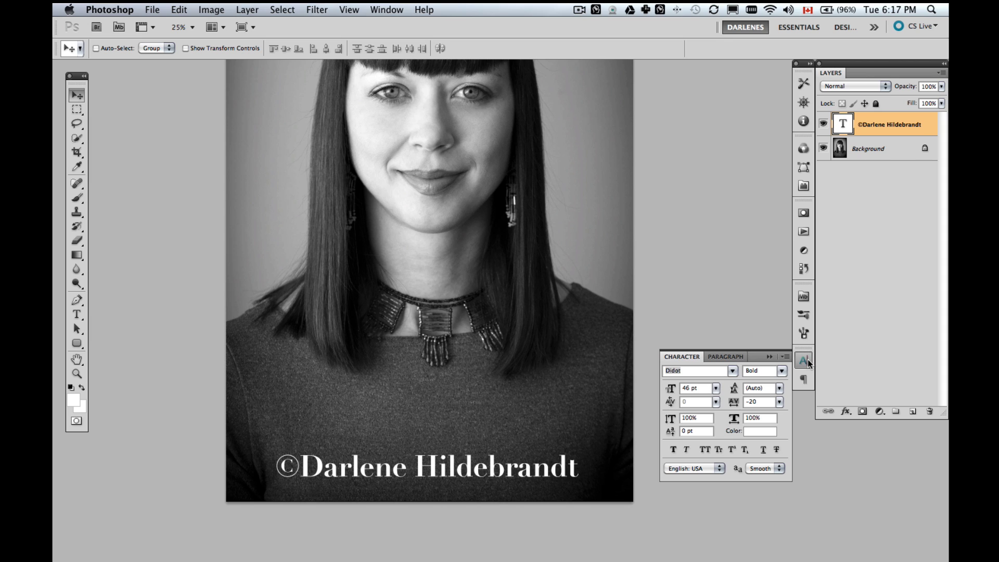
Step: Set the copyright text size to 23 pt and move the text into the photo's lower-left corner
left_click(666, 367)
left_click(670, 390)
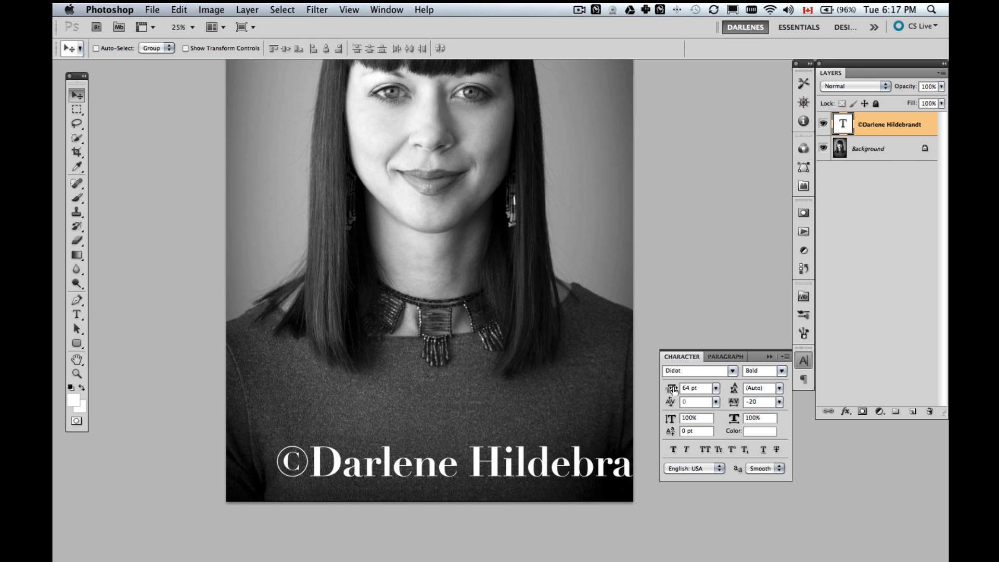
left_click_drag(666, 387, 655, 388)
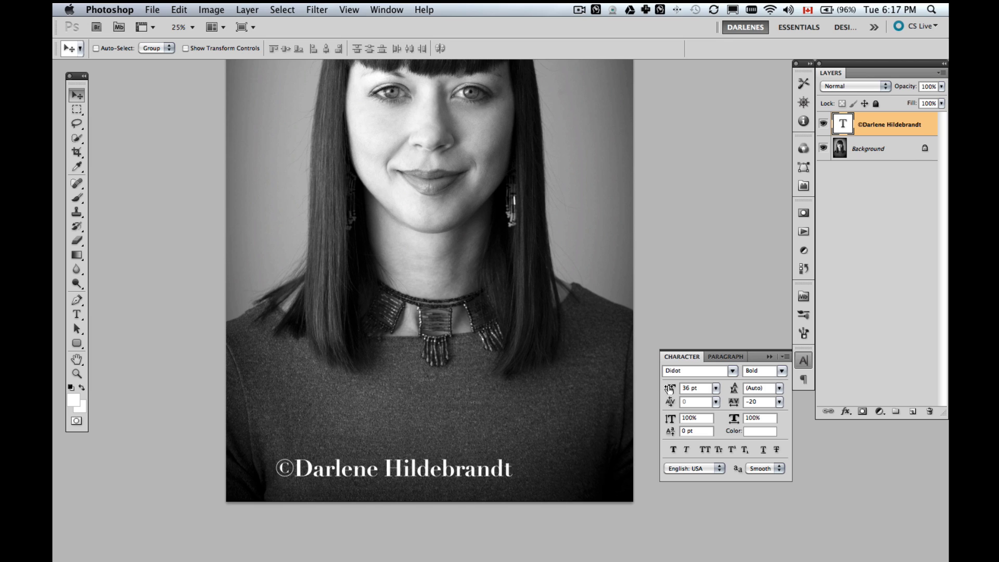
left_click_drag(670, 389, 657, 388)
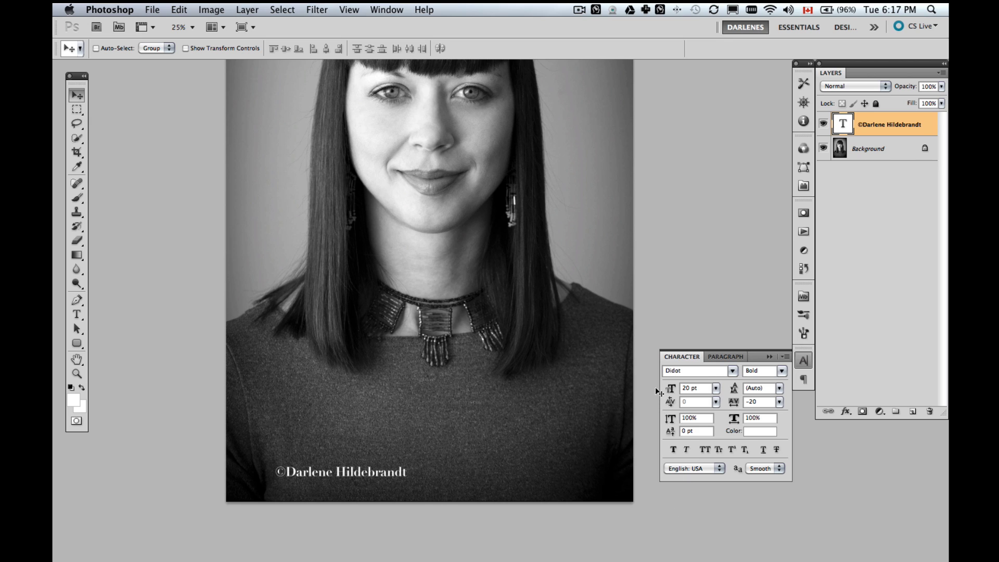
left_click_drag(658, 391, 668, 391)
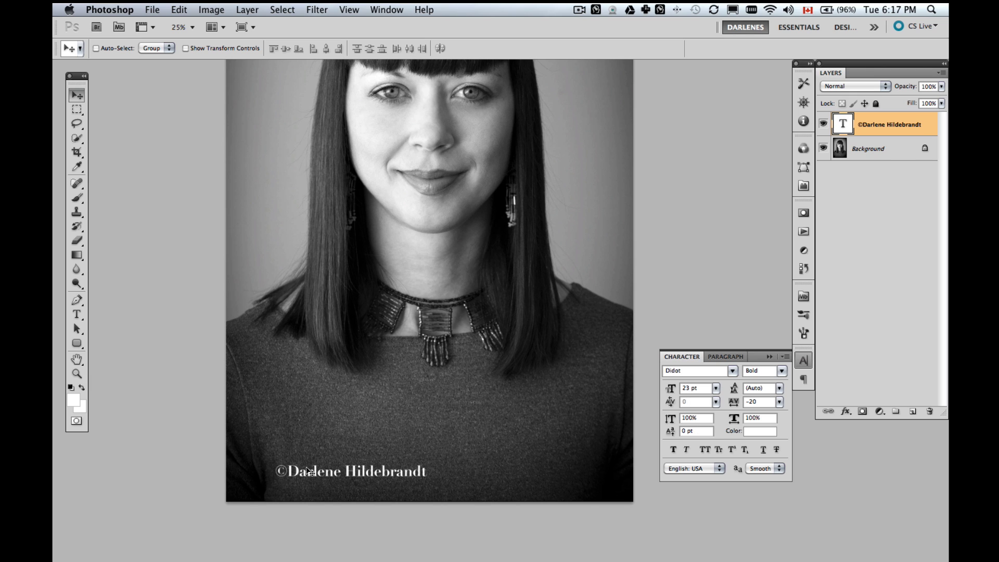
left_click_drag(305, 475, 268, 484)
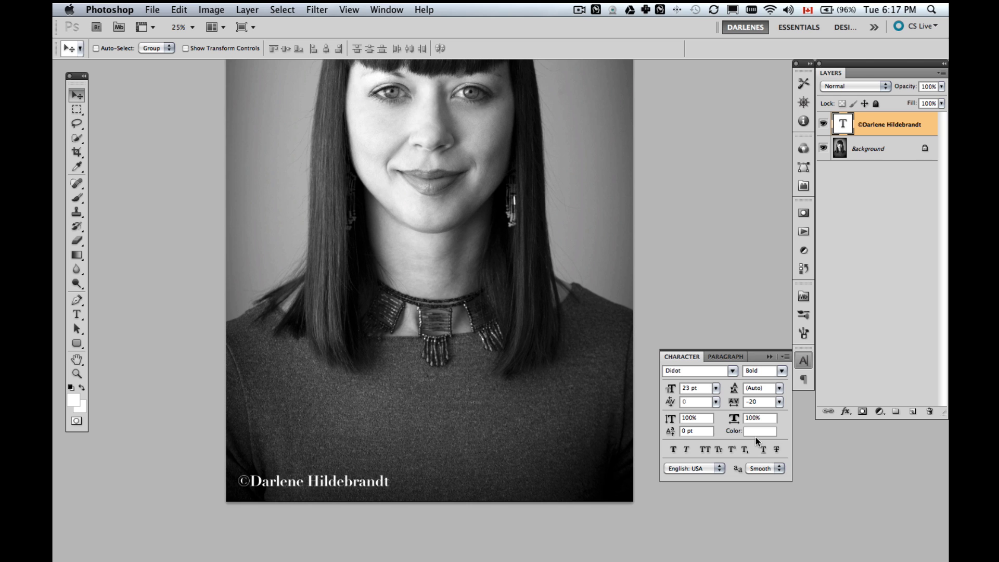
Step: Add a drop shadow with the default settings to the copyright text layer
key("super+equal")
key("space")
left_click_drag(333, 420, 342, 335)
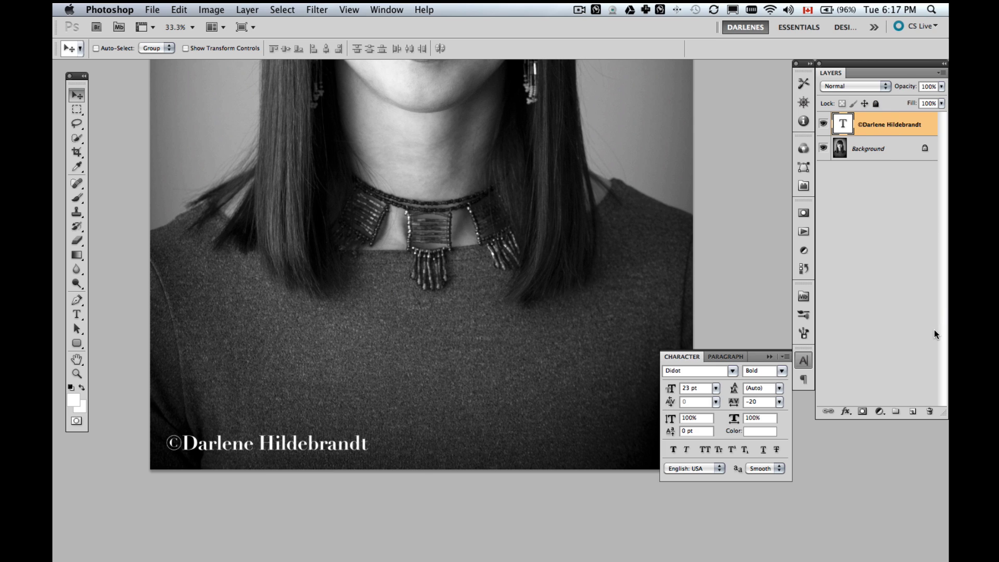
double_click(878, 119)
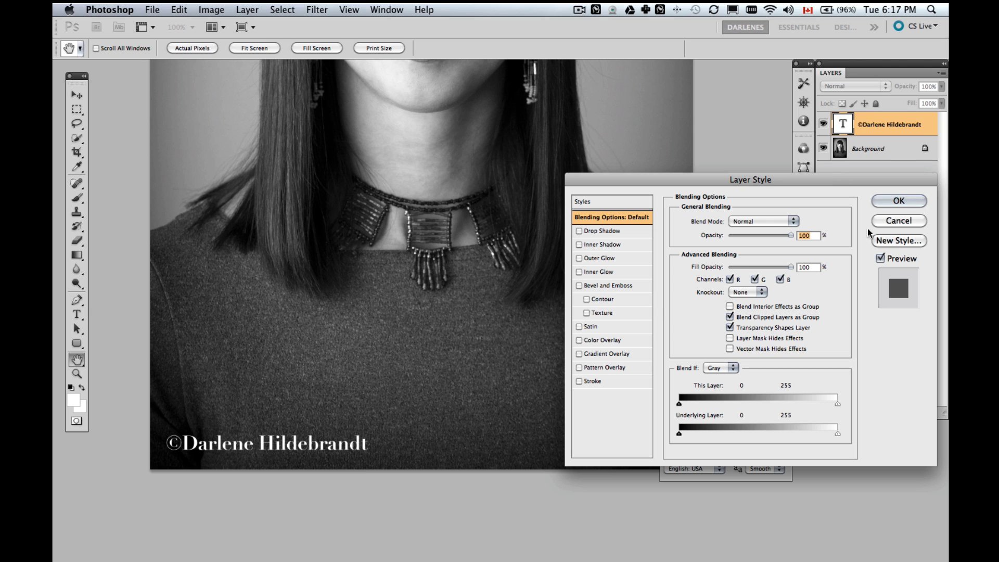
left_click_drag(832, 183, 743, 225)
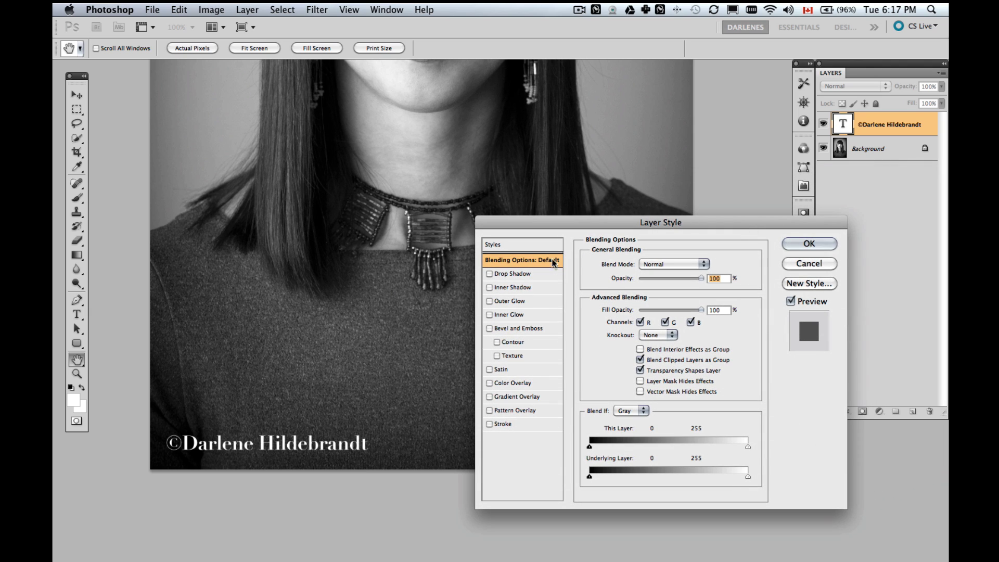
left_click(516, 274)
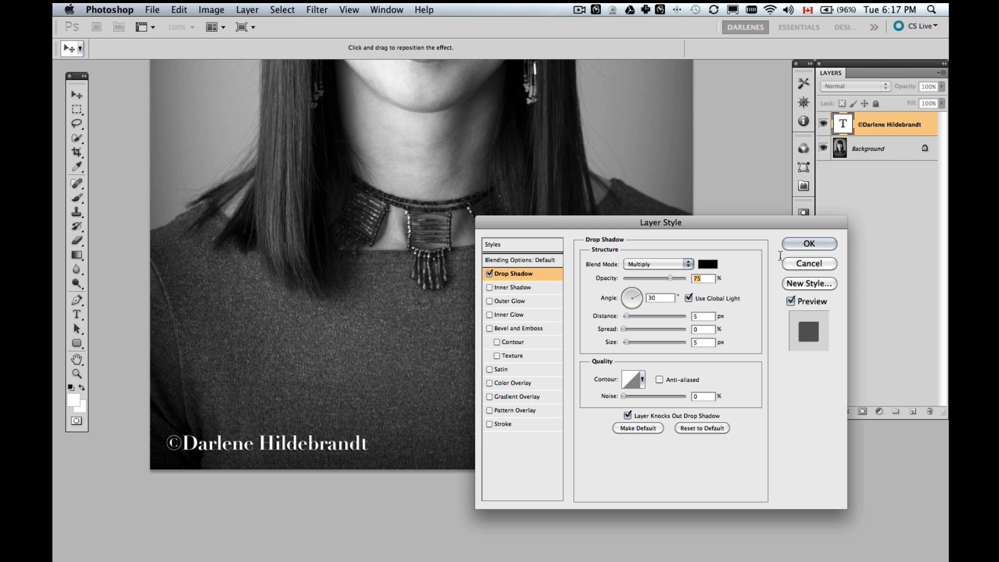
left_click(808, 243)
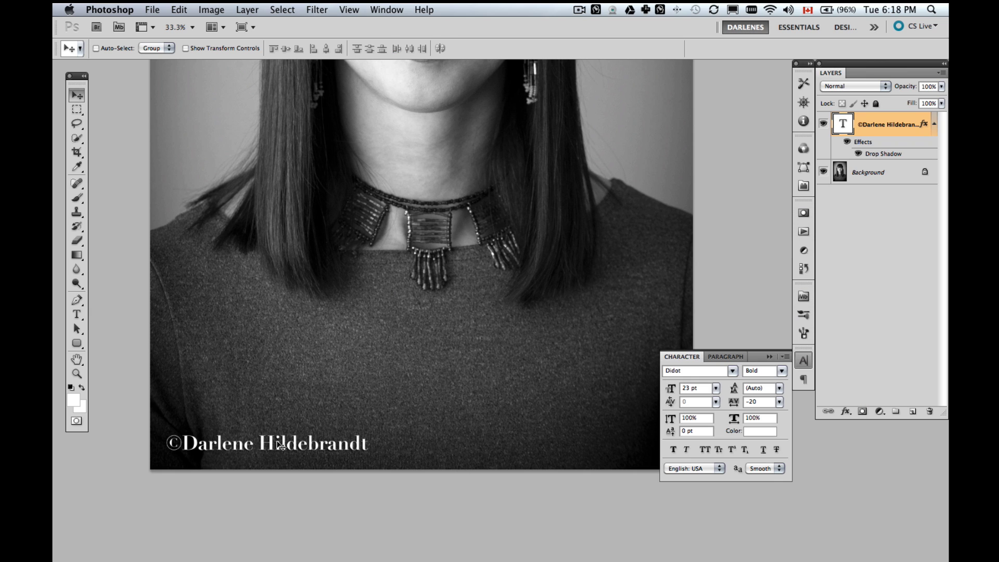
Step: Move the copyright text up to the sweater's middle and set its drop shadow to 101° angle, 15 px distance, 4% spread and 7 px size
left_click_drag(278, 445, 423, 354)
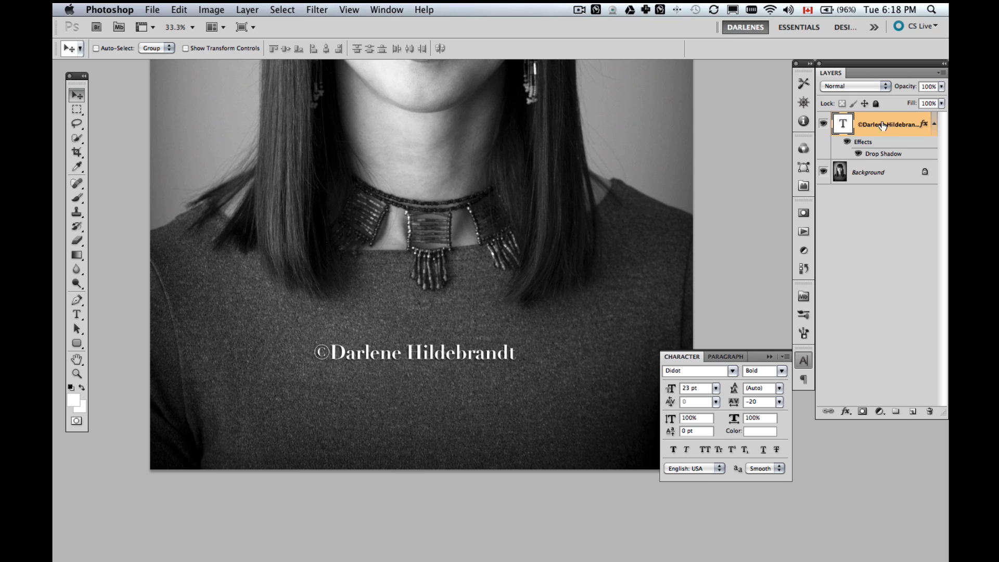
double_click(862, 144)
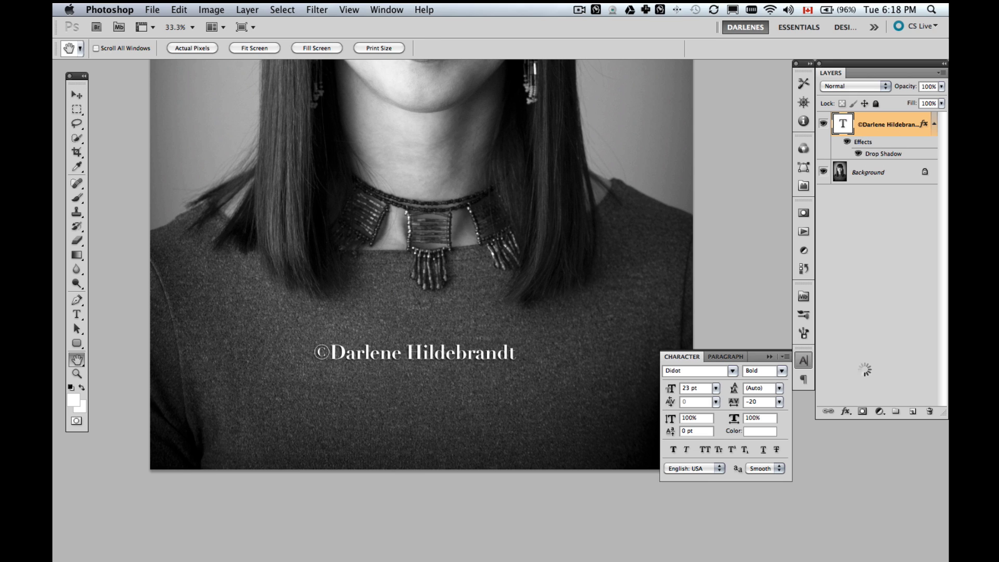
left_click_drag(598, 225, 672, 229)
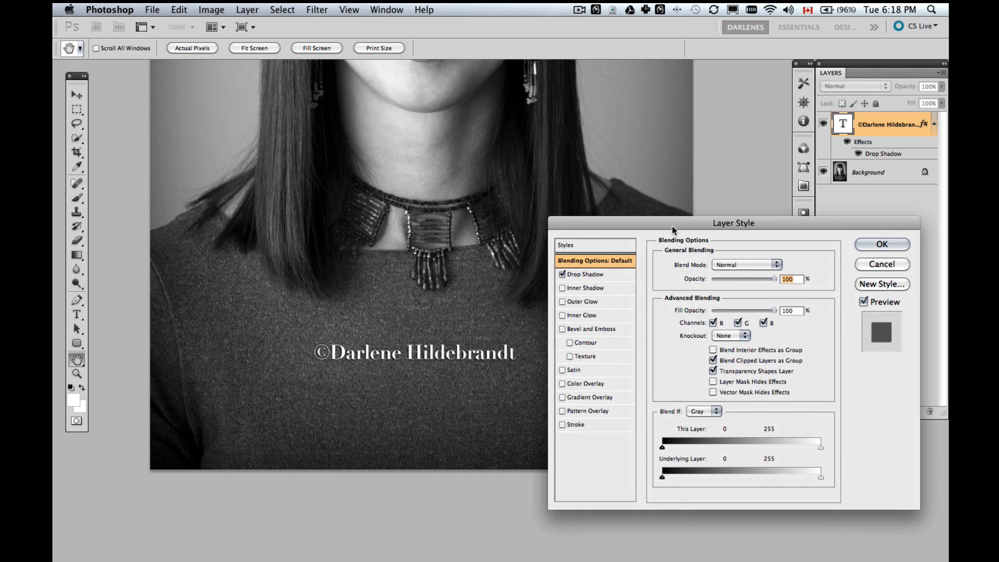
left_click(591, 272)
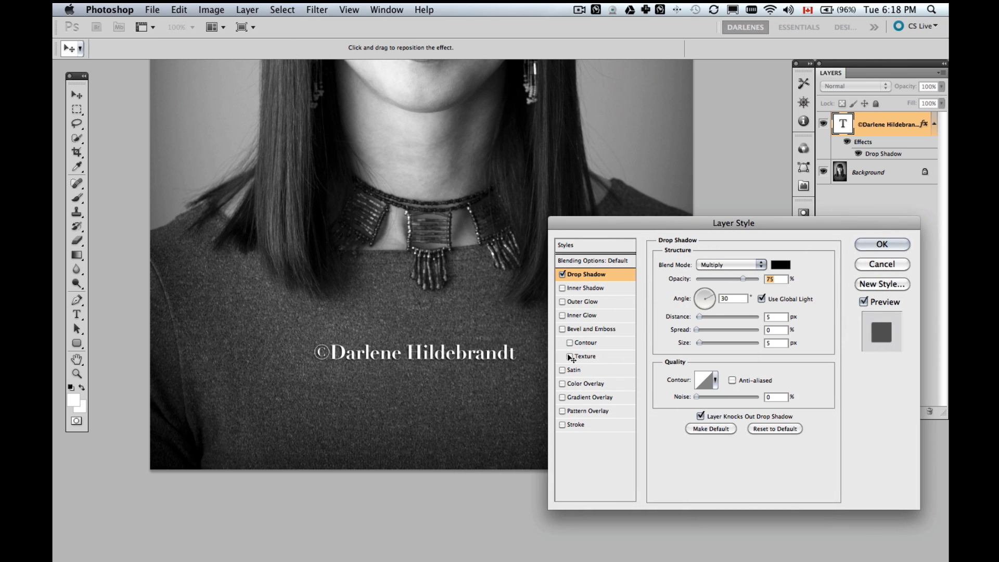
mouse_move(459, 366)
left_mouse_down()
mouse_move(458, 394)
mouse_move(455, 366)
left_mouse_up()
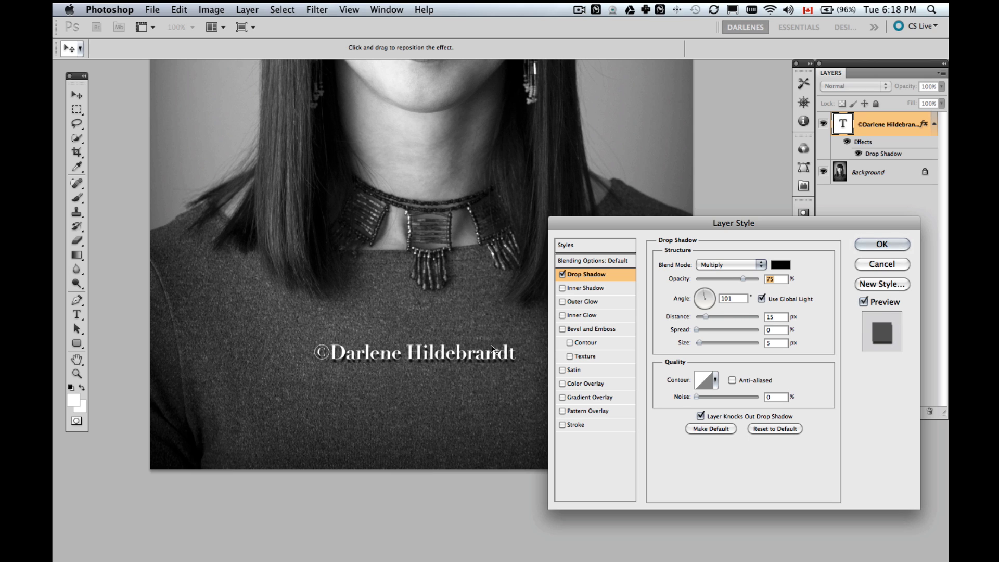
left_click_drag(696, 329, 698, 329)
left_click(699, 342)
Step: Add a Bevel and Emboss effect to the copyright text with the Emboss style
left_click(591, 329)
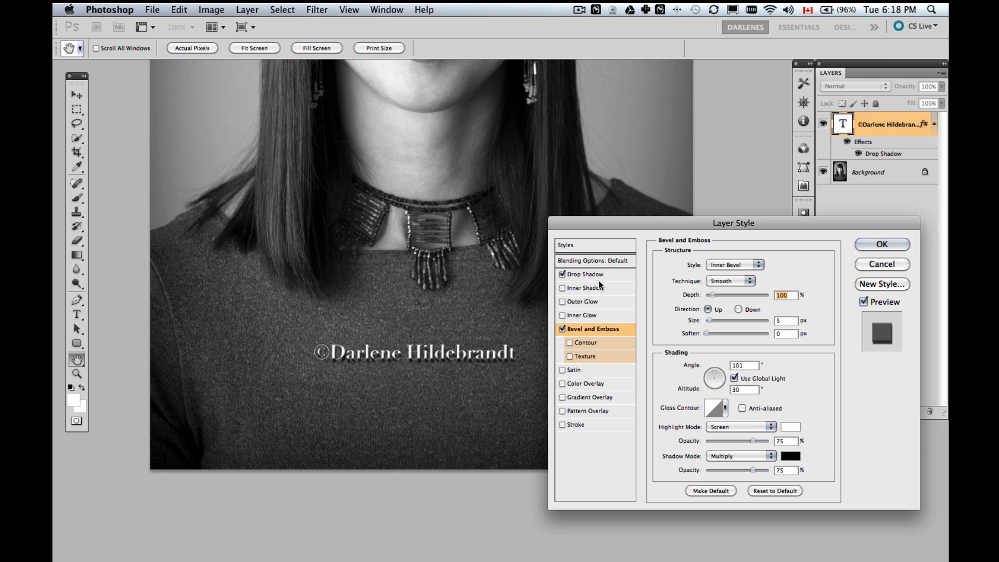
left_click(728, 265)
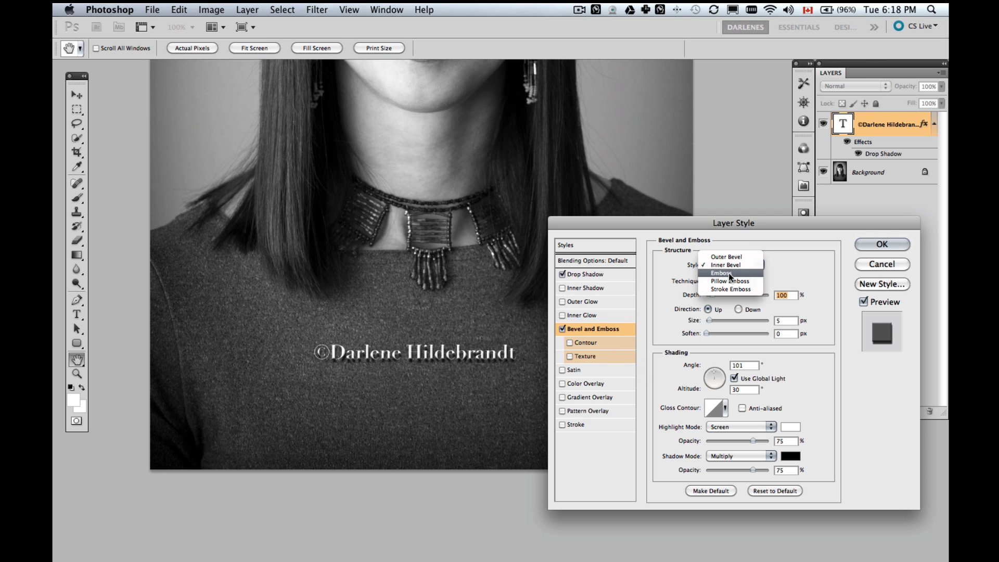
left_click(728, 273)
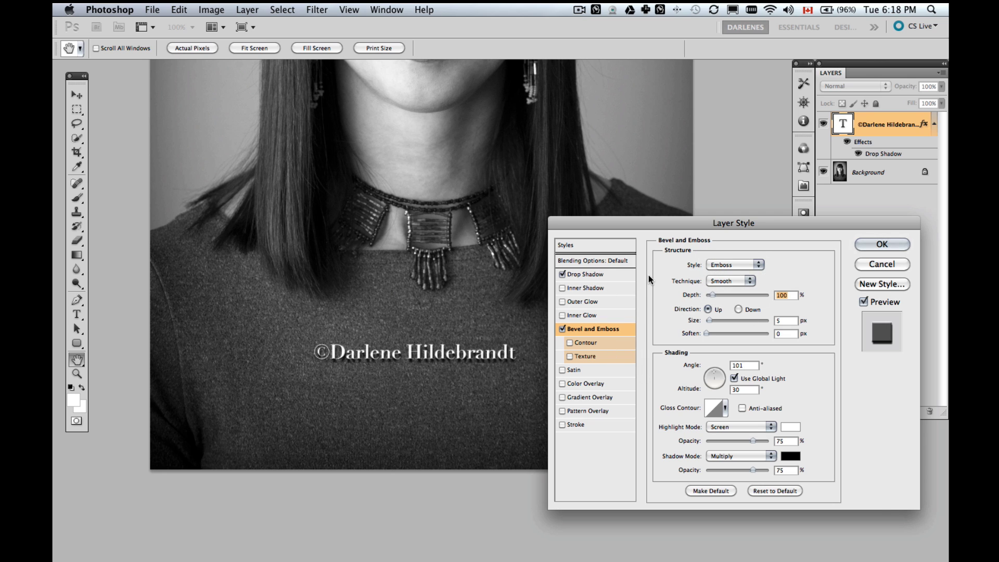
Step: Set the text's drop shadow distance to 12 px, angle it so the shadow falls toward the lower left, and apply the layer style
key("super+equal")
key("super+minus")
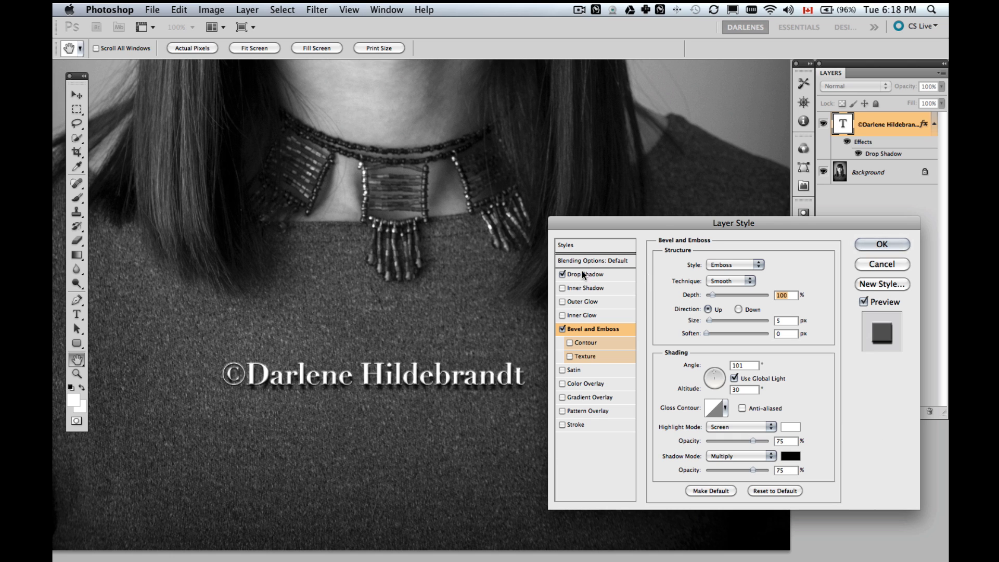
left_click(589, 272)
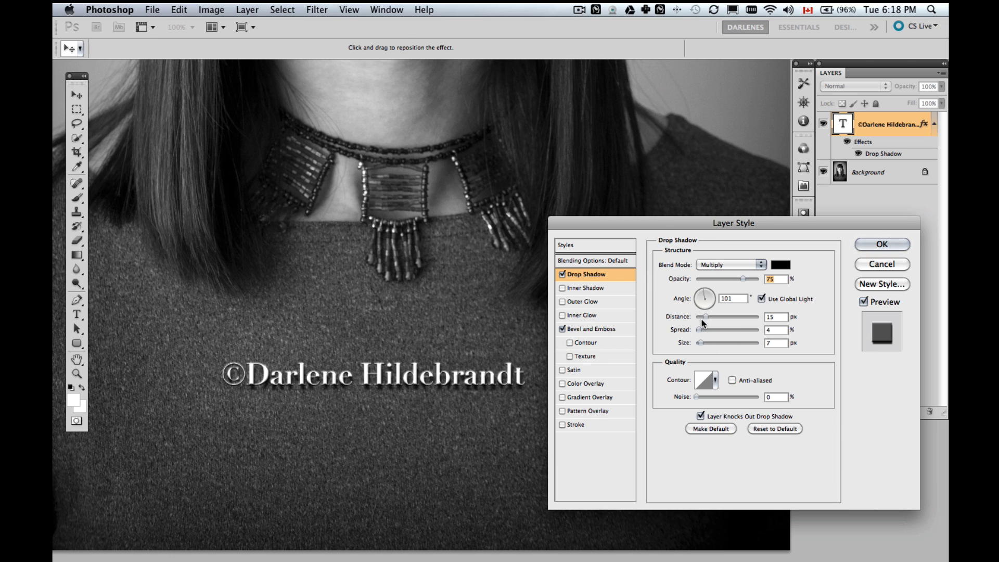
left_click_drag(705, 316, 700, 316)
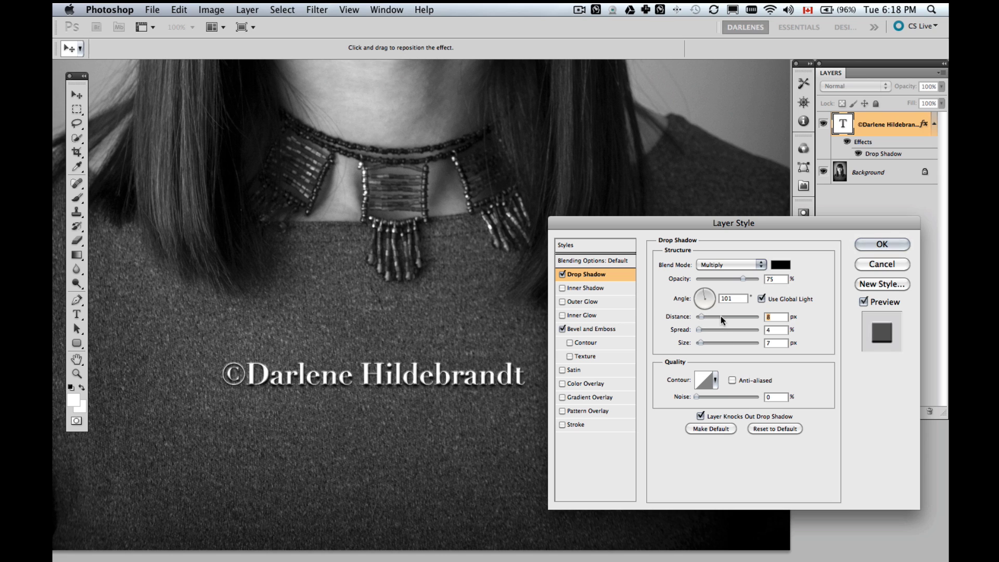
left_click_drag(480, 388, 480, 390)
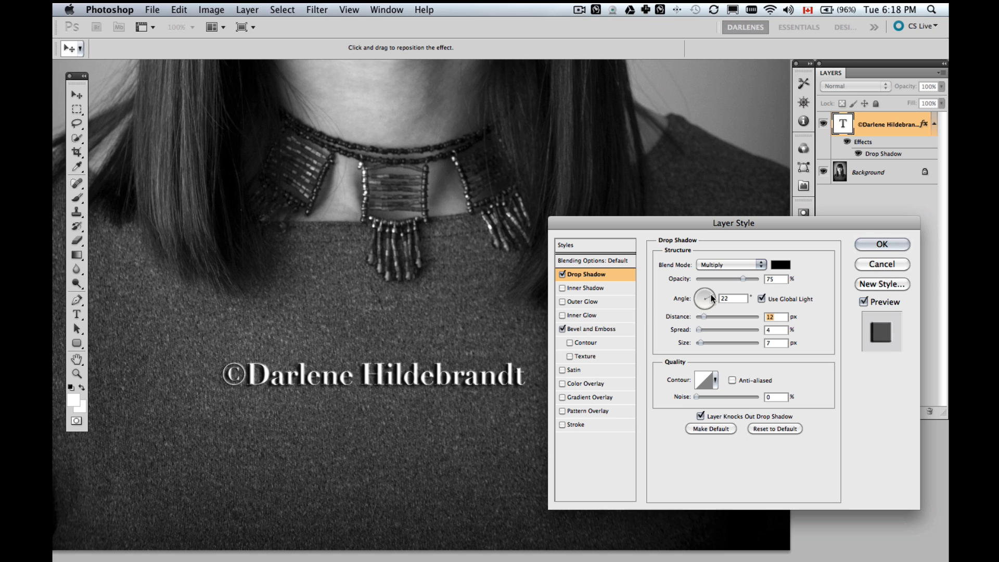
left_click_drag(712, 297, 709, 294)
left_click(883, 245)
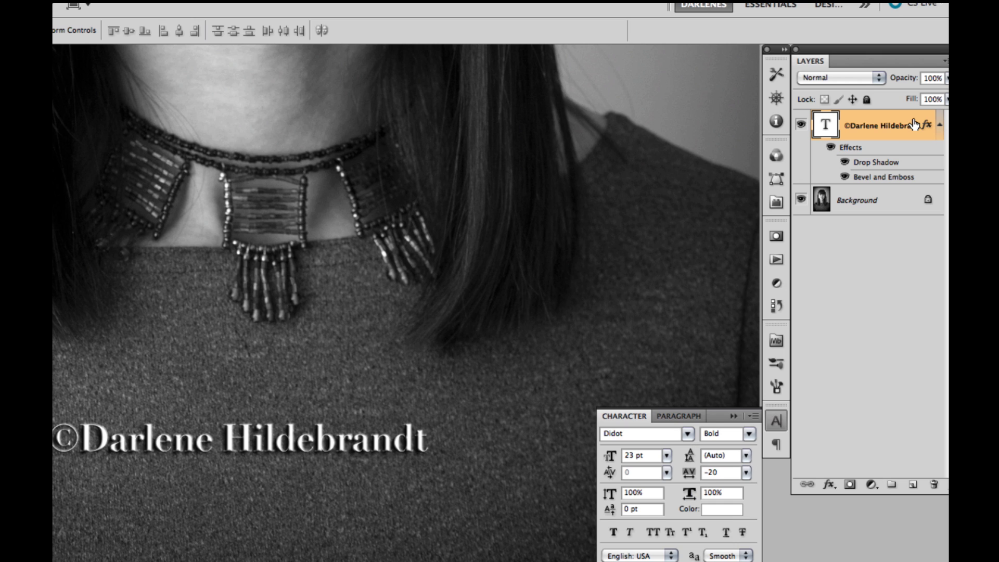
Step: Set the copyright text layer's opacity to 50%, comparing the look with 100% opacity
key("5")
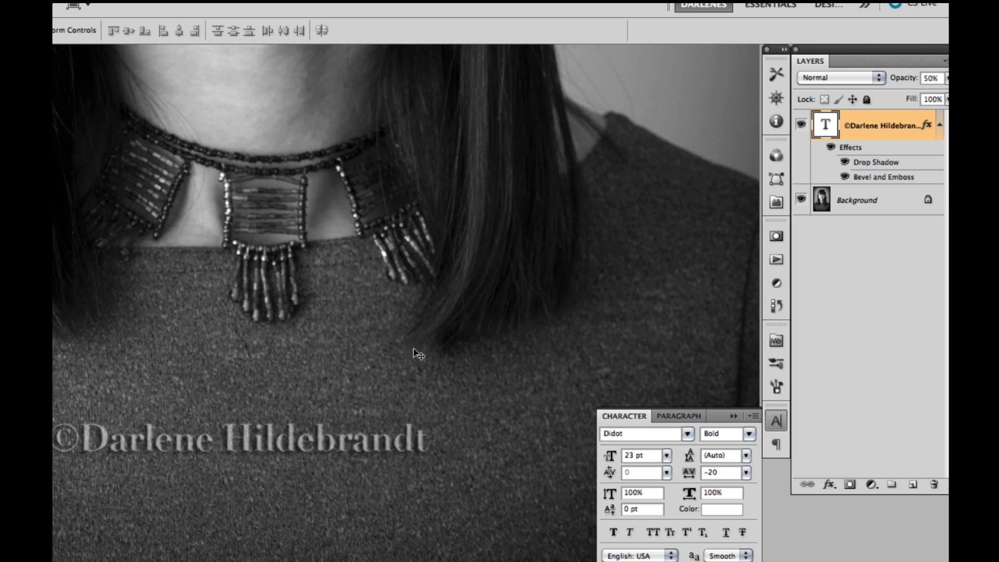
scroll(316, 468, "down", 10)
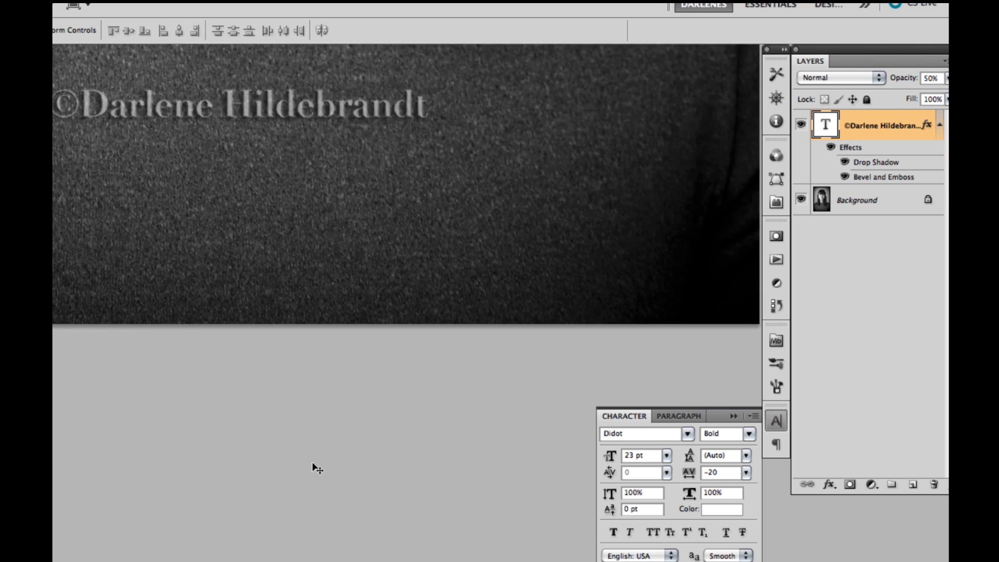
scroll(316, 468, "up", 8)
scroll(317, 468, "left", 8)
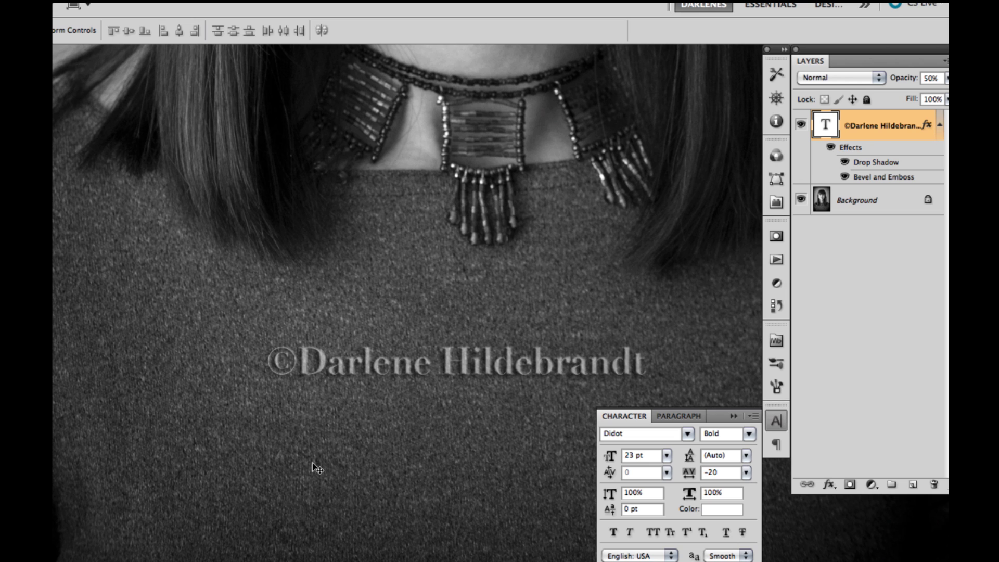
key("0")
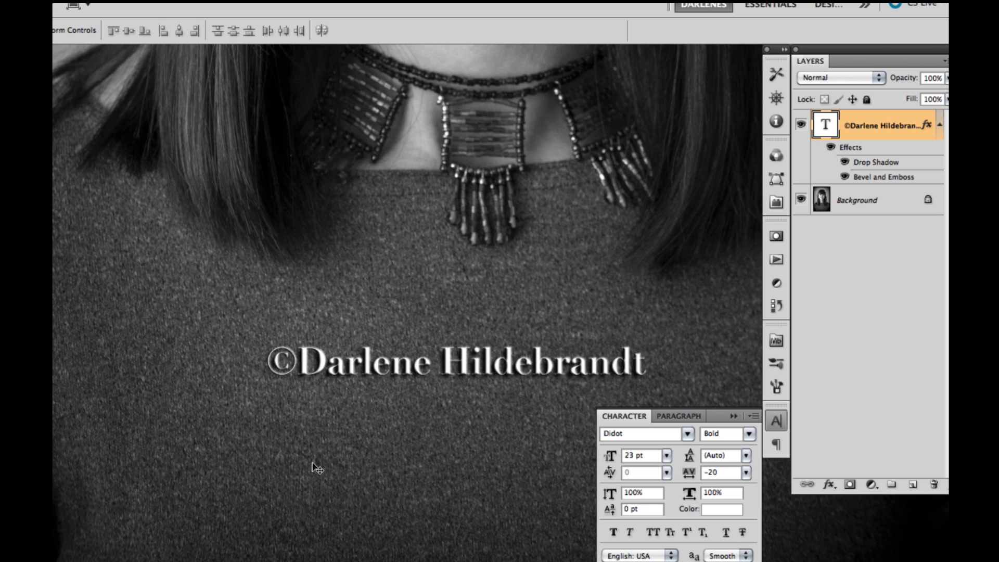
key("5")
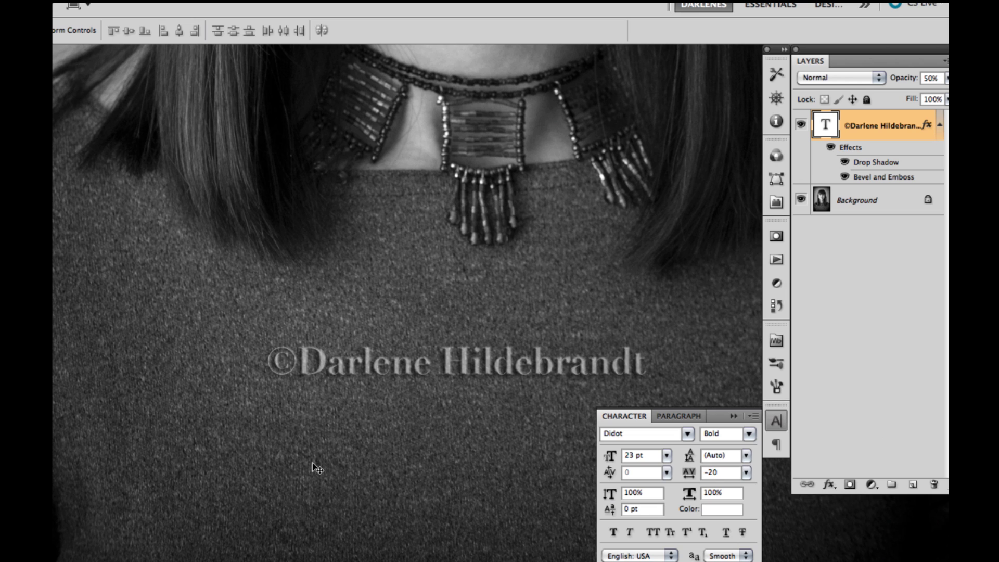
Step: Move the copyright text to the photo's lower-left corner and compare the photo with the text layer hidden and shown
key("super+0")
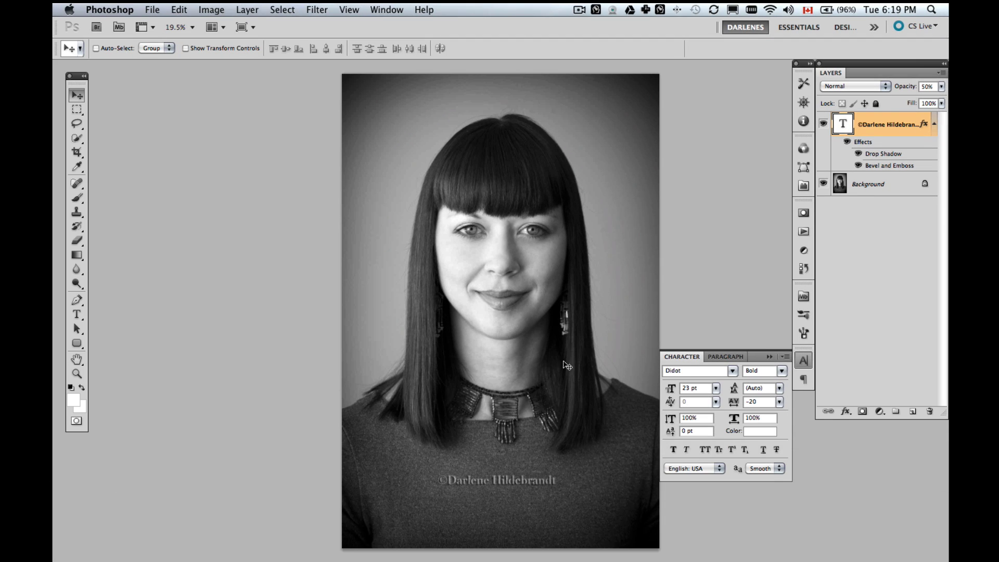
left_click_drag(485, 484, 397, 536)
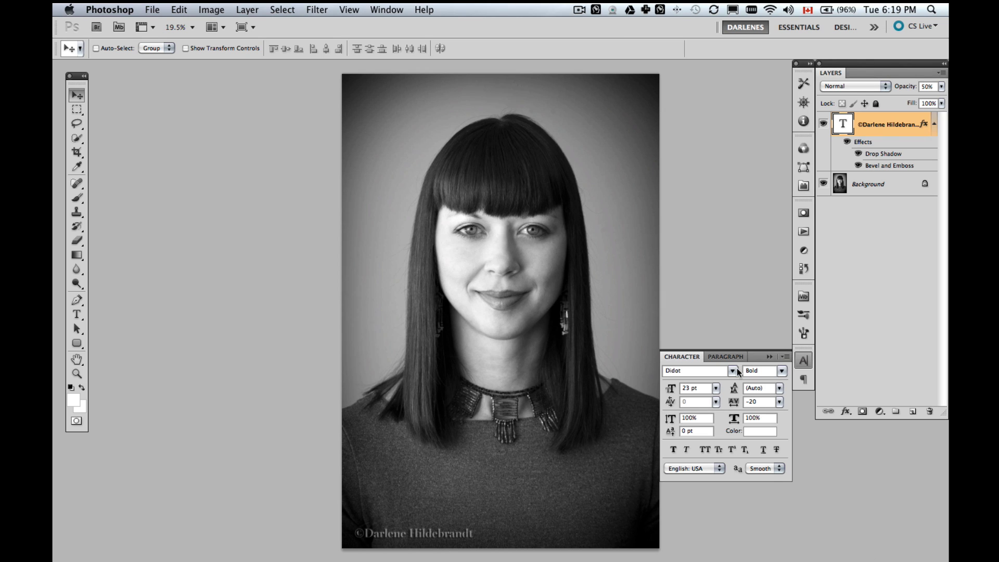
left_click(823, 125)
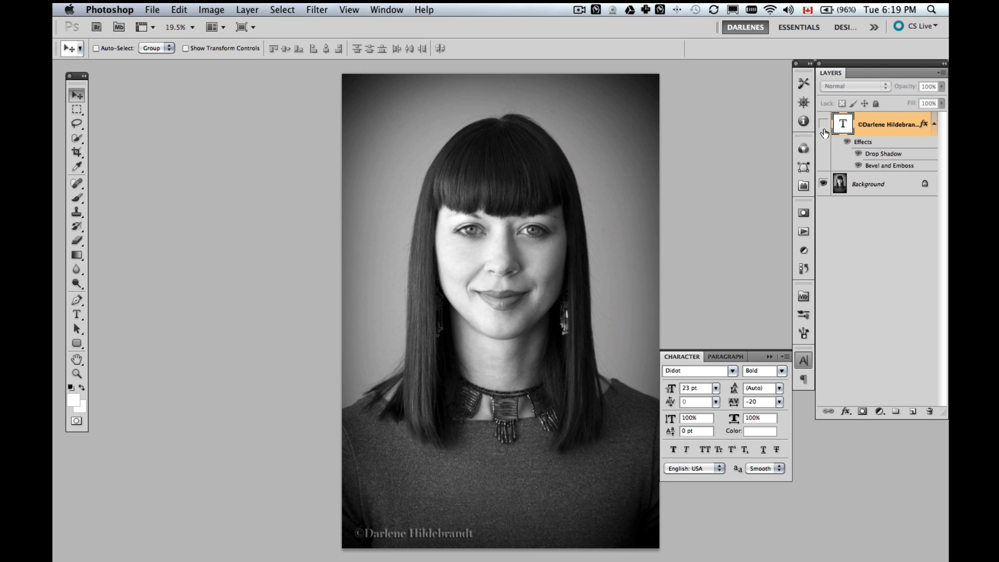
left_click(823, 125)
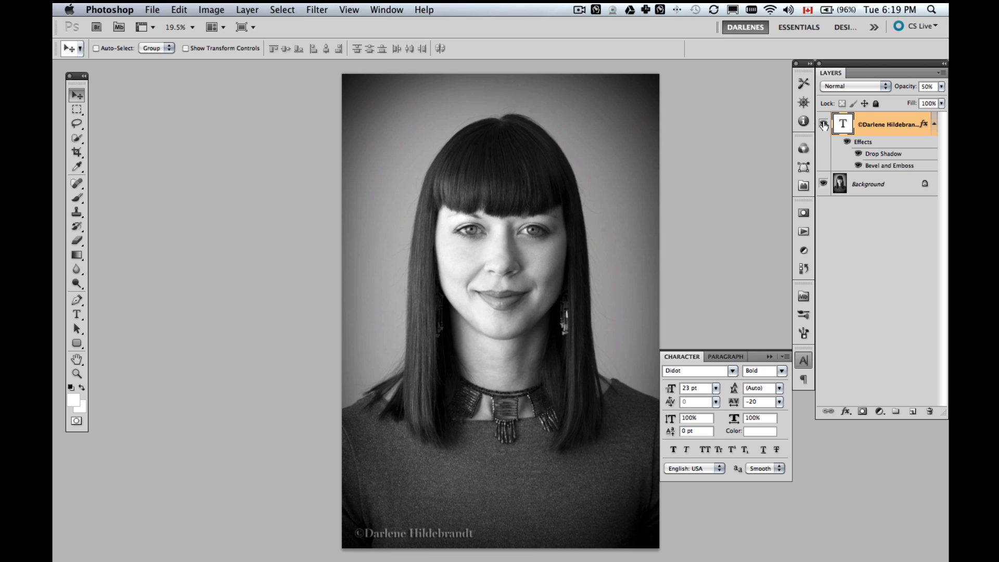
left_click(823, 127)
left_click(823, 128)
Step: Move the copyright text to the photo's lower-right corner and collapse the Character settings
left_click_drag(403, 532, 582, 532)
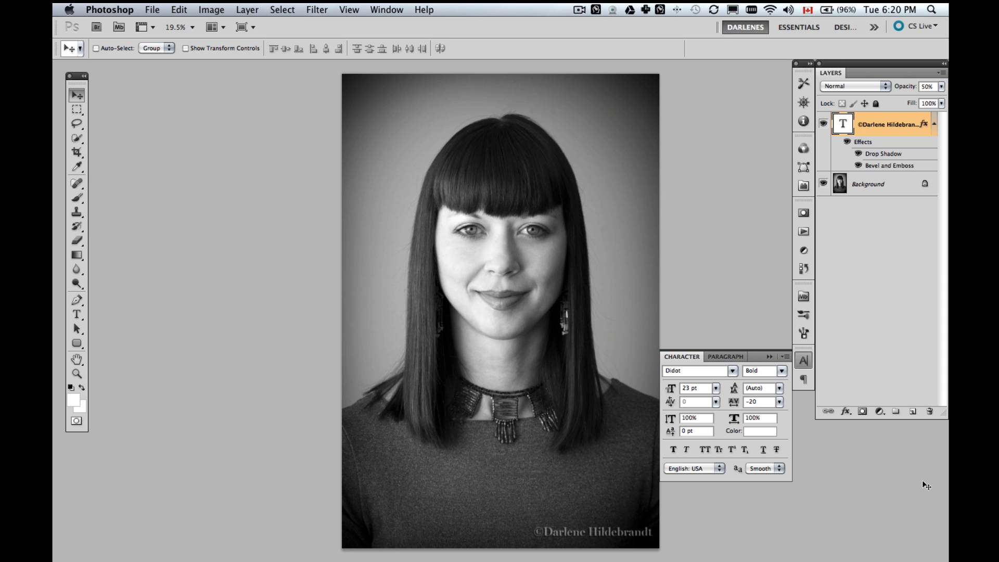
left_click(771, 357)
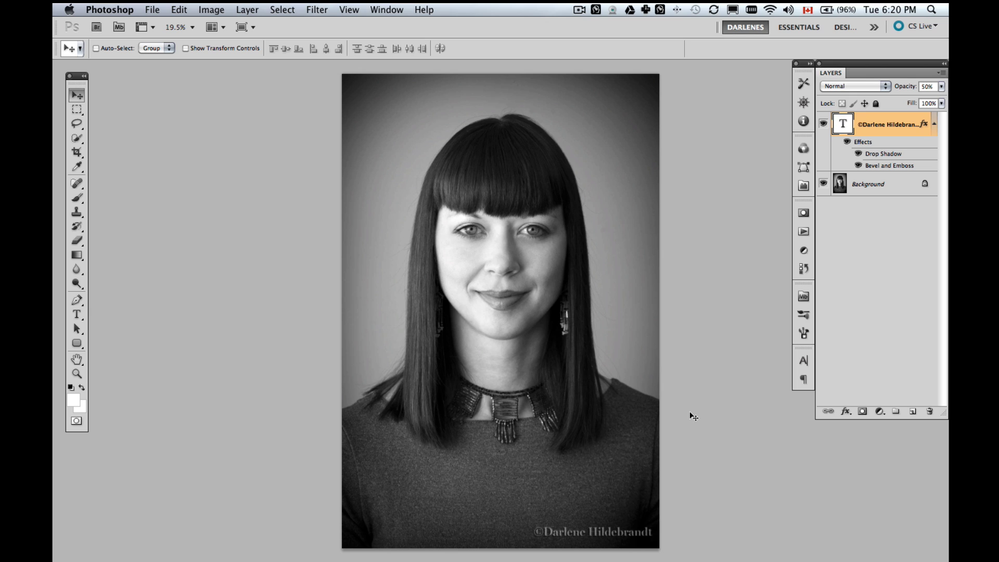
Step: Add a separate white Didot Bold 300 pt text layer containing only the © symbol over the upper part of the portrait
key("t")
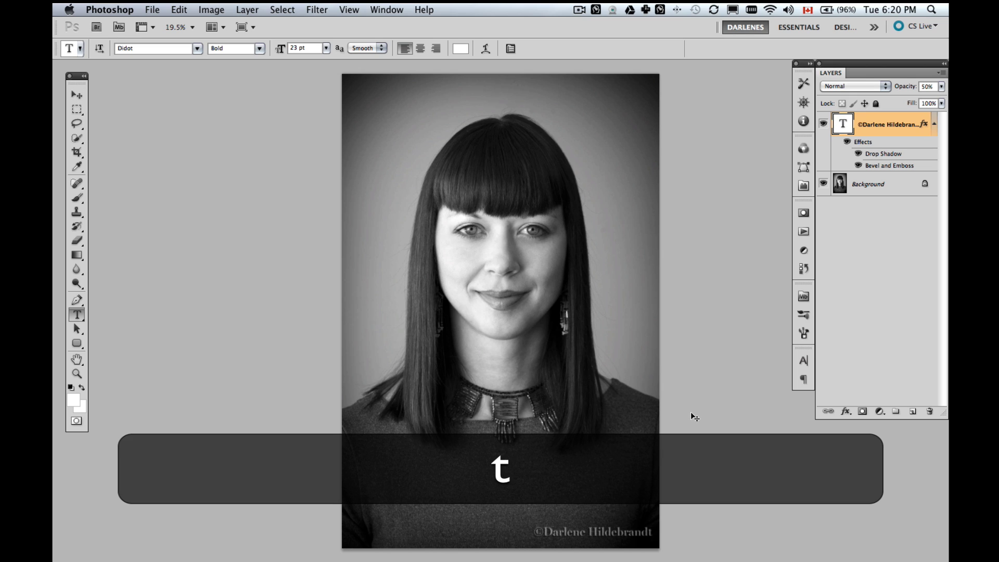
left_click(372, 261)
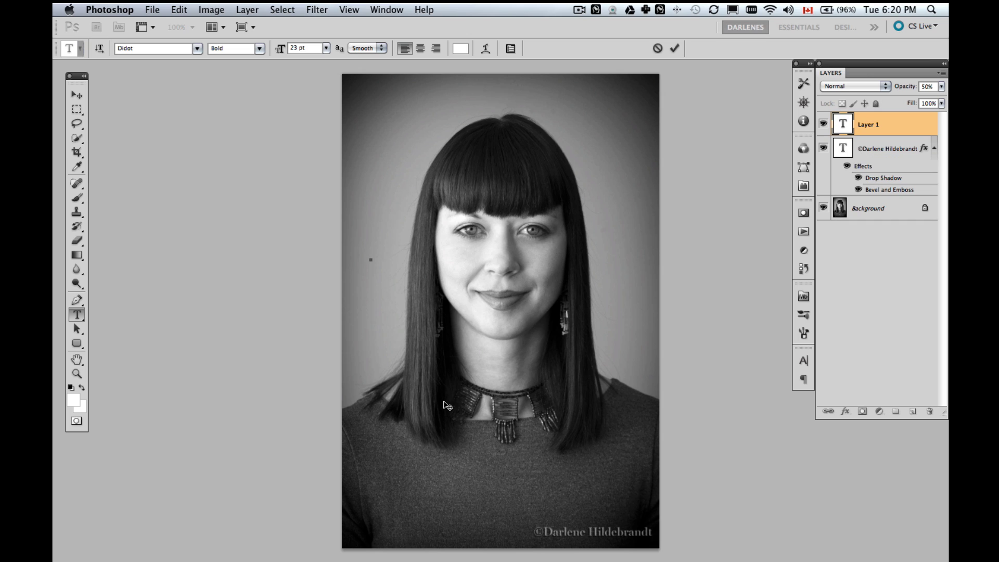
left_click(325, 48)
left_click(314, 231)
type("300")
key("Return")
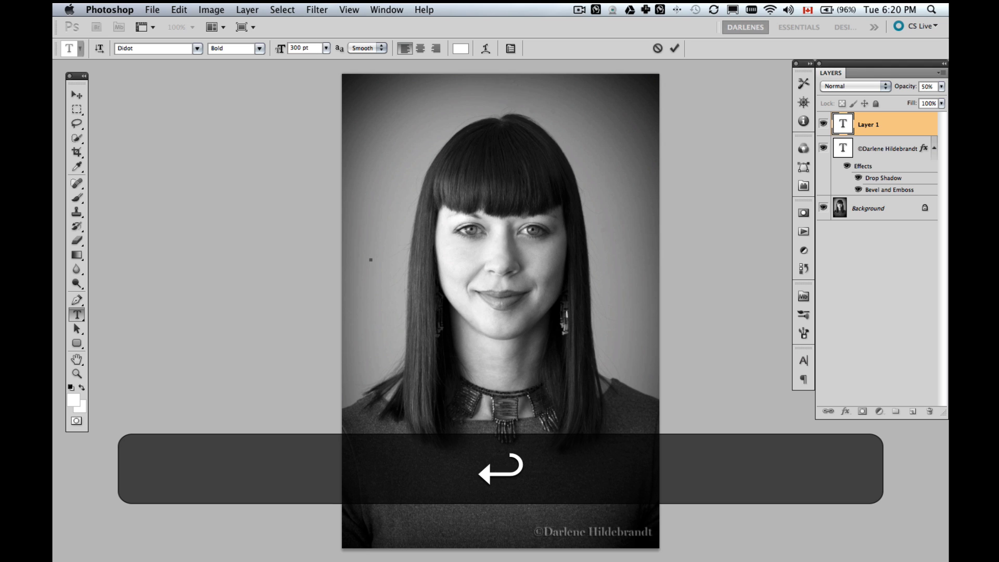
type("©")
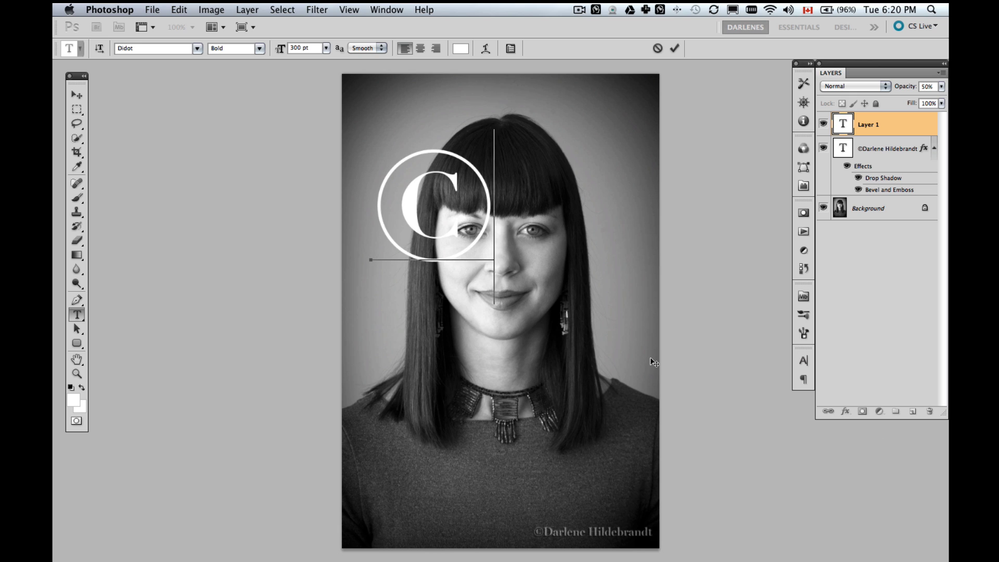
key("super+Return")
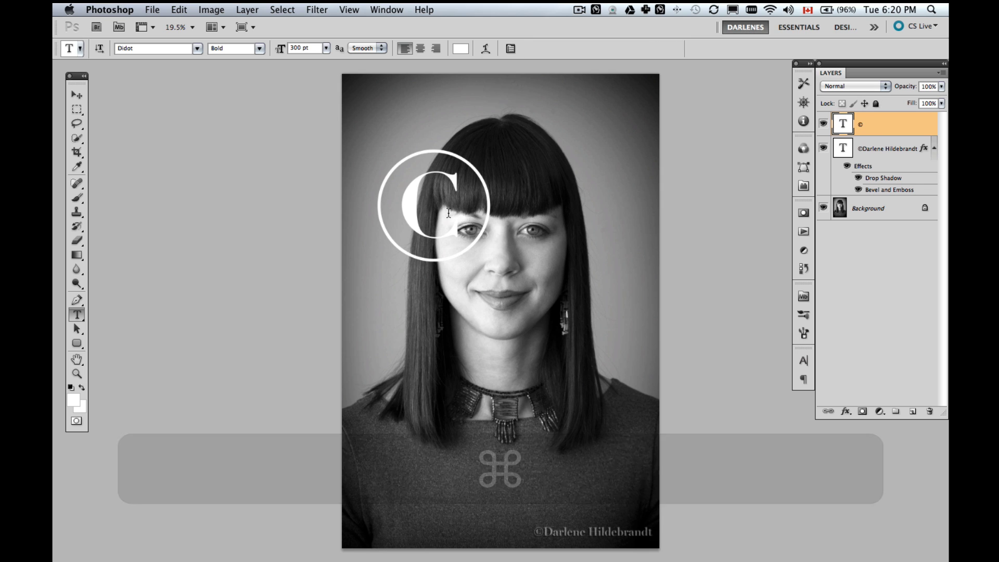
Step: Enlarge the © symbol to 521 pt and centre it over the subject's face
key("v")
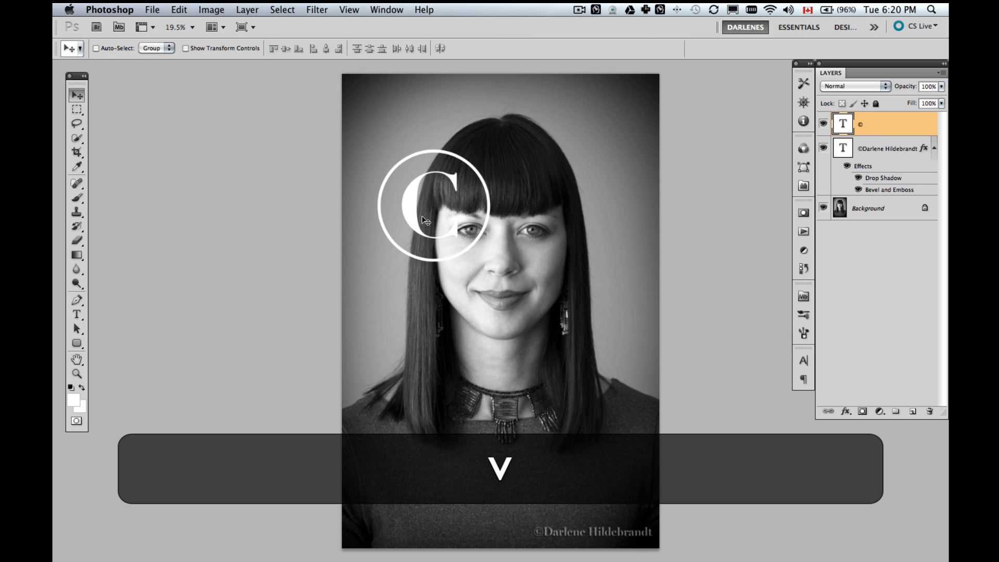
left_click_drag(408, 208, 470, 286)
left_click(802, 361)
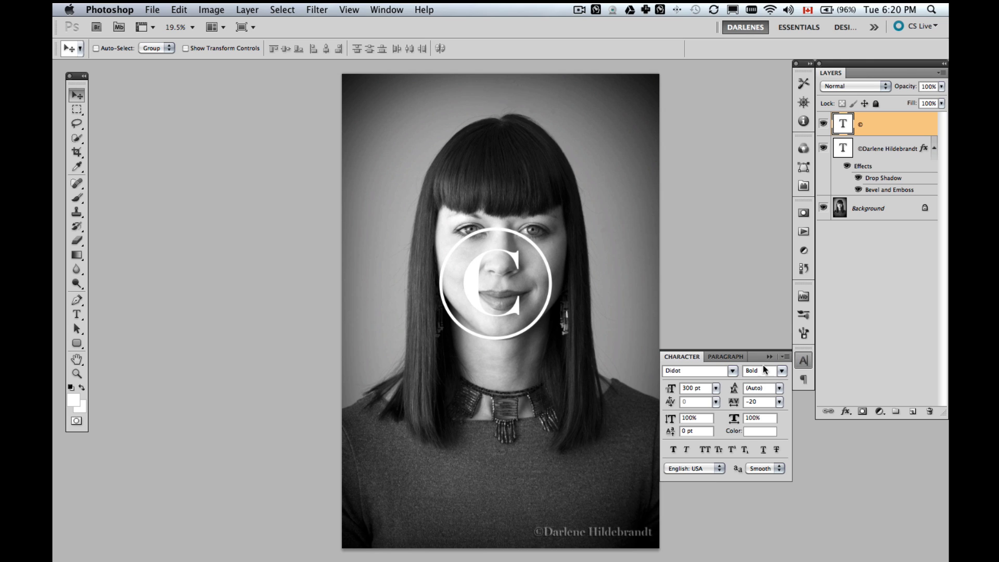
left_click_drag(672, 393, 718, 396)
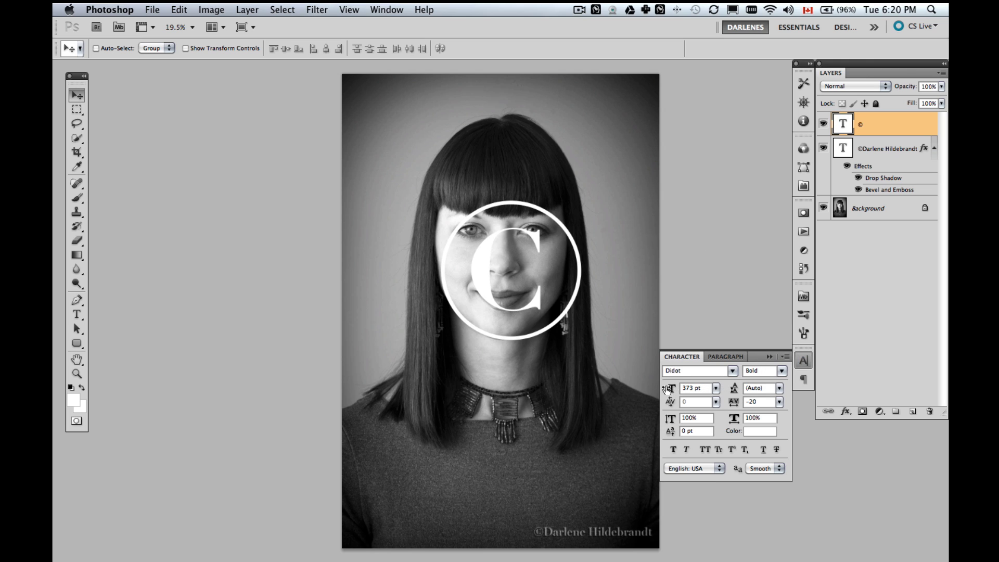
left_click_drag(669, 390, 717, 391)
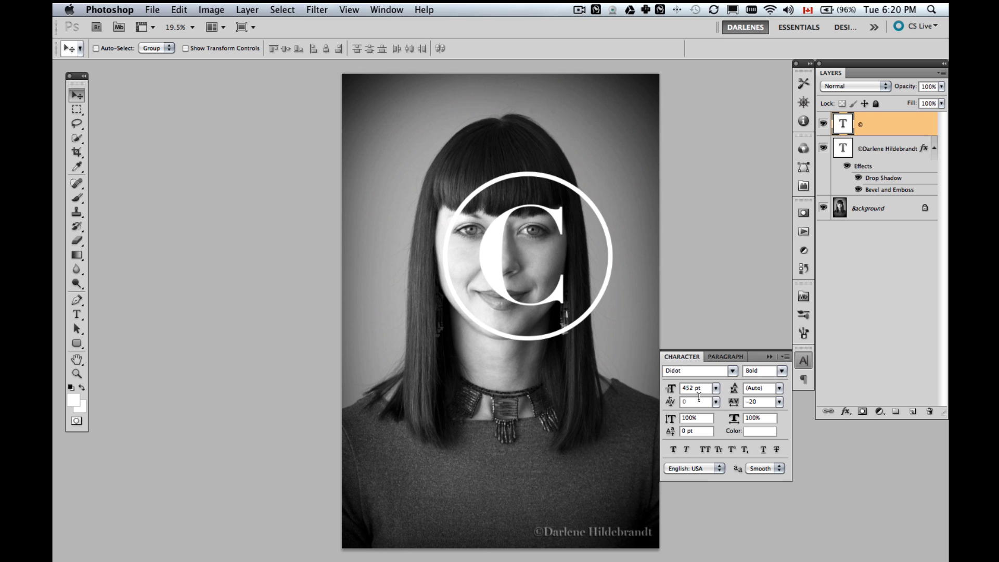
type("521")
key("Return")
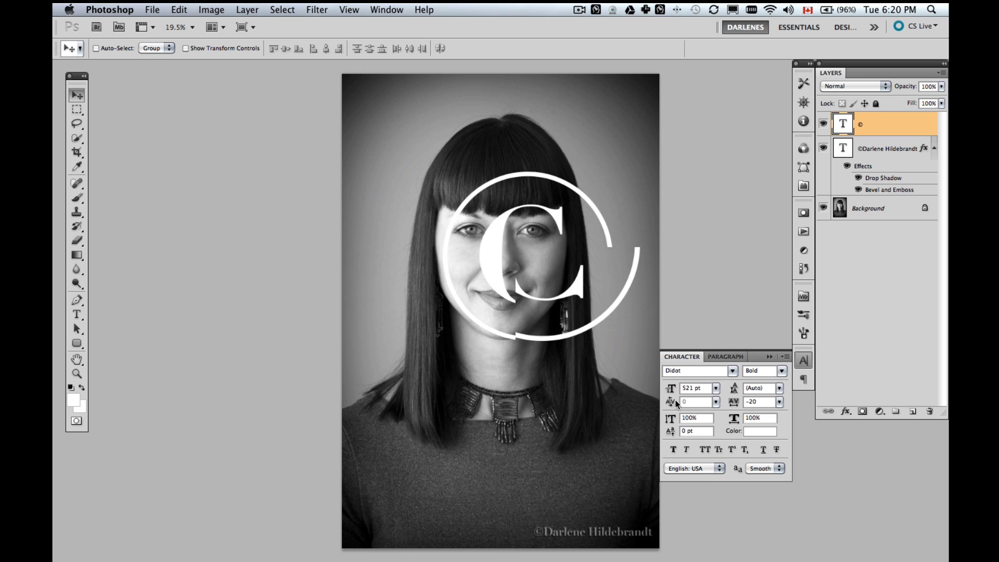
left_click_drag(502, 245, 454, 310)
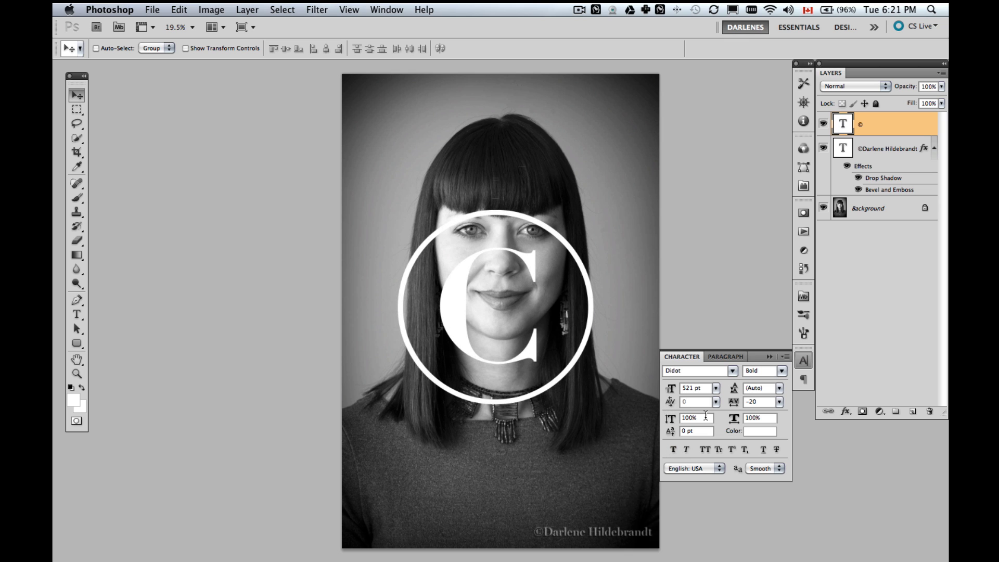
Step: Enlarge the © symbol to 622 pt, centred over the subject's face, and lower its layer opacity to 30%
left_click_drag(669, 389, 698, 389)
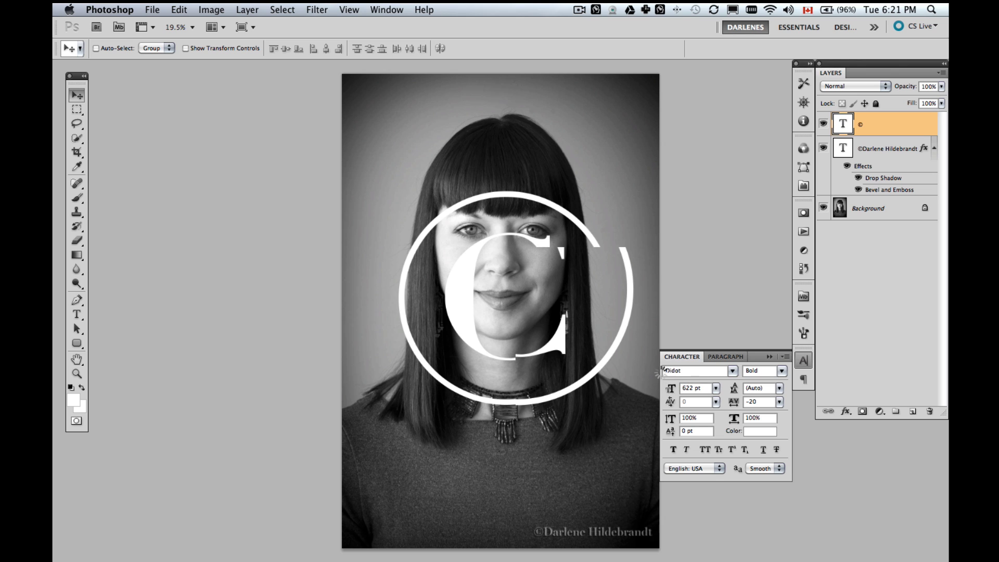
left_click_drag(455, 297, 455, 306)
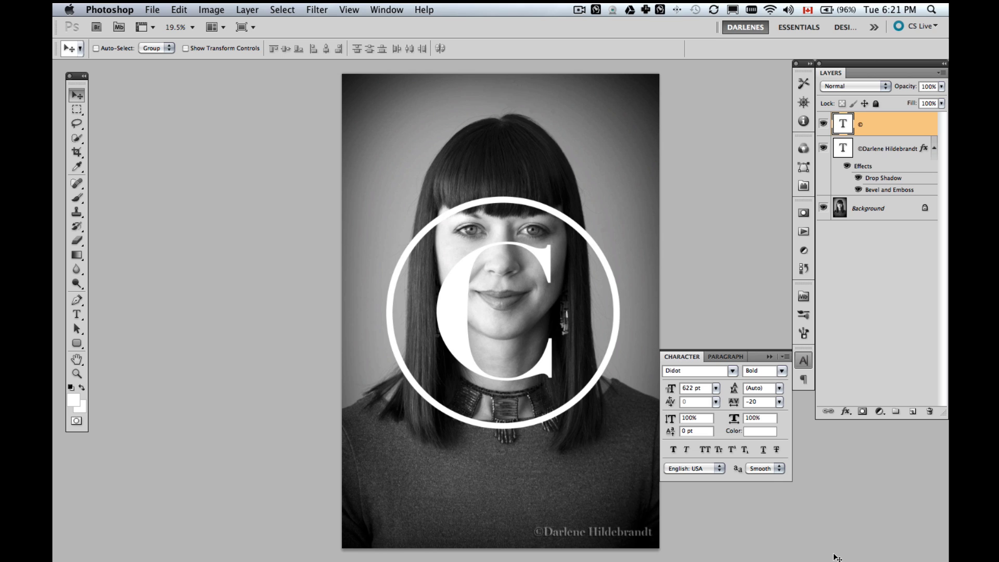
left_click(770, 357)
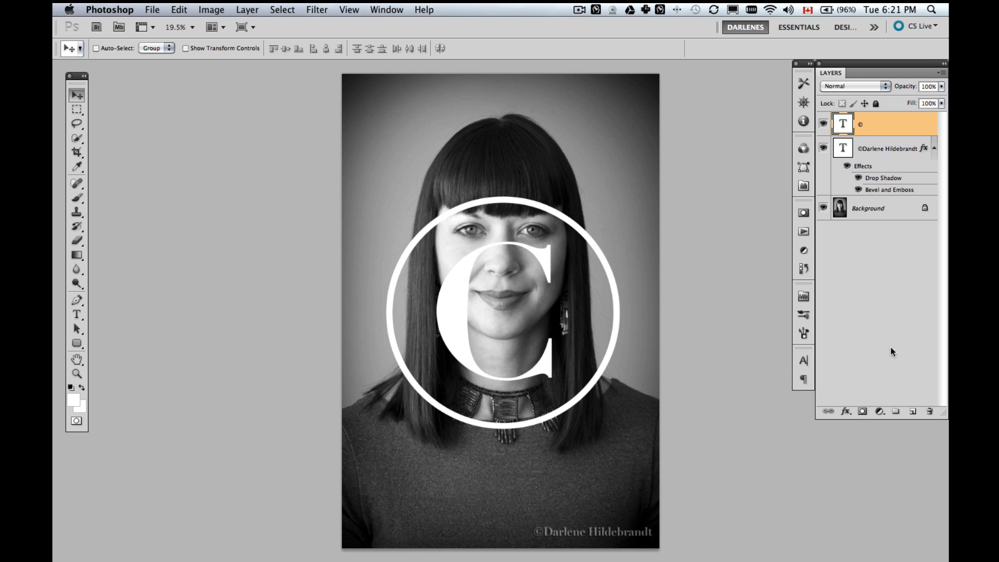
key("5")
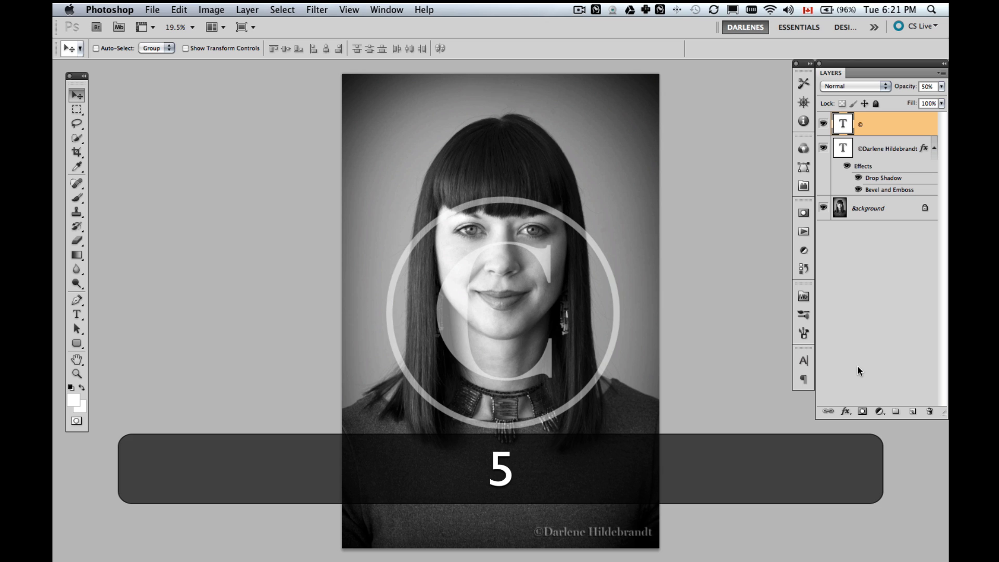
key("3")
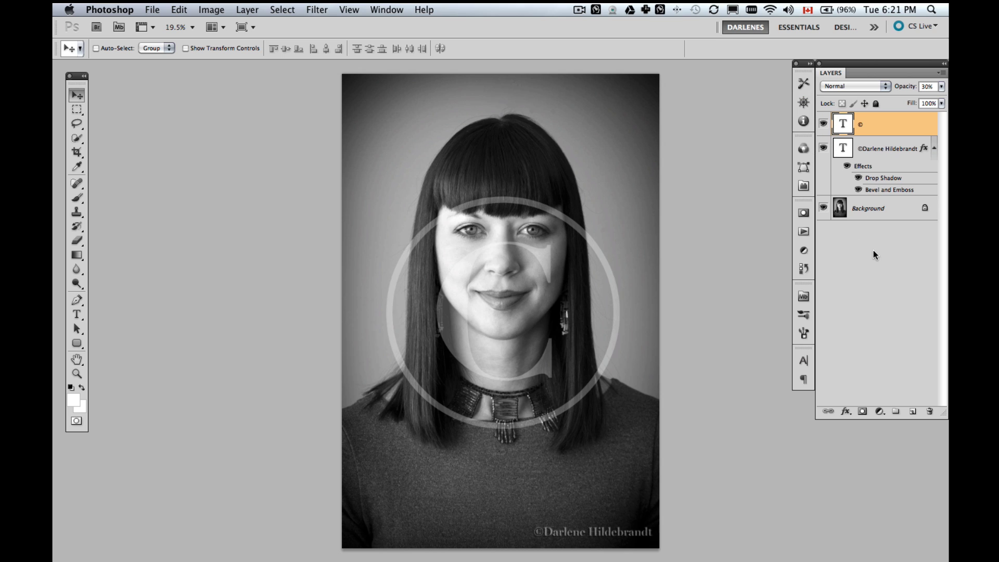
Step: Hide the © symbol layer and delete both it and the copyright text layer, keeping only the Background
left_click(823, 125)
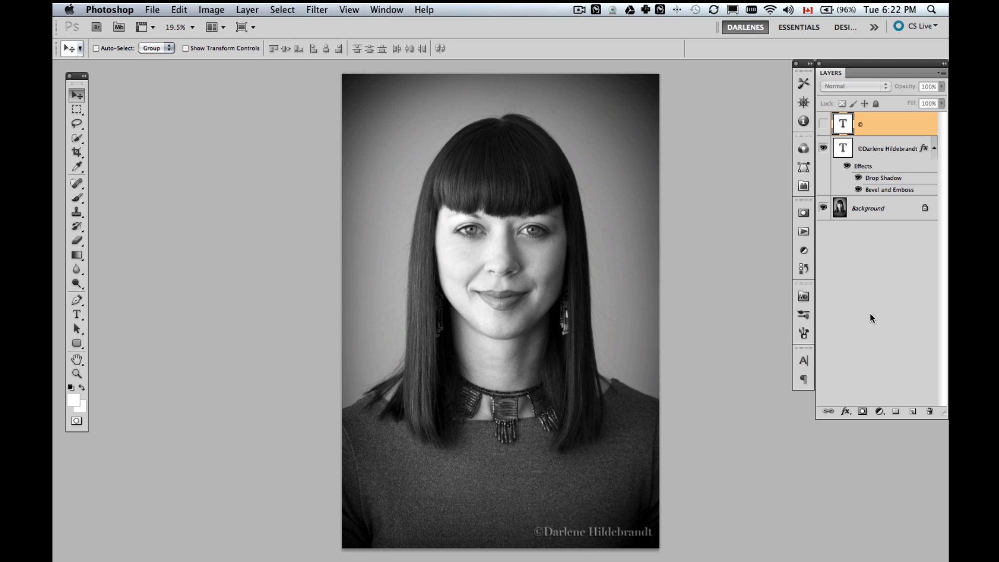
left_click_drag(898, 125, 930, 411)
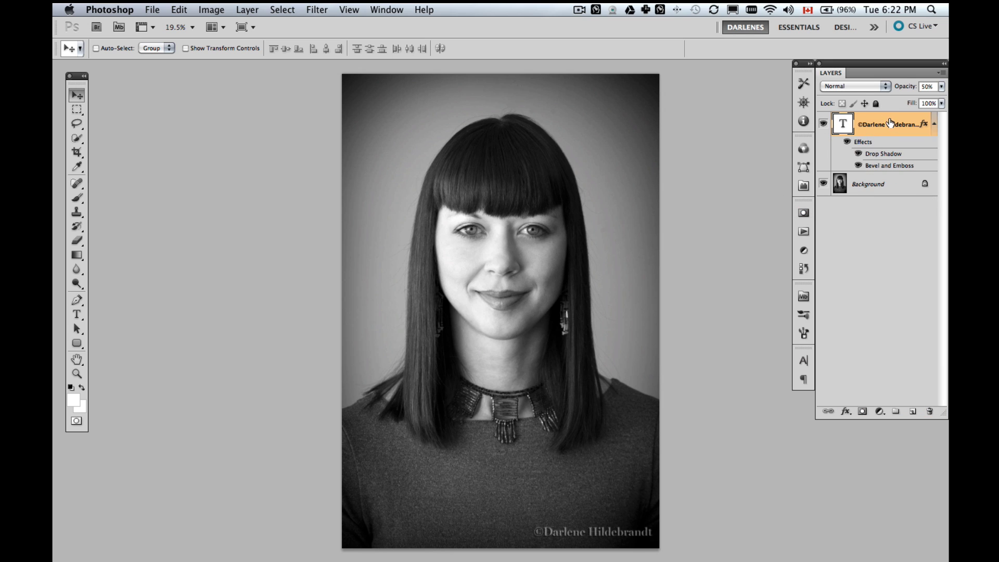
left_click_drag(890, 123, 931, 414)
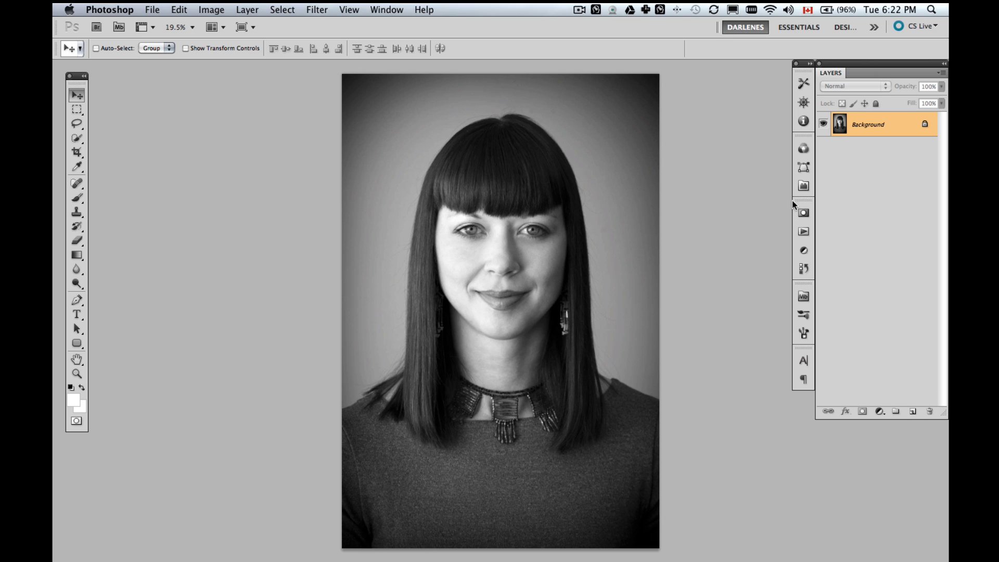
Step: Bring up the list of saved actions beside the photo
left_click(802, 233)
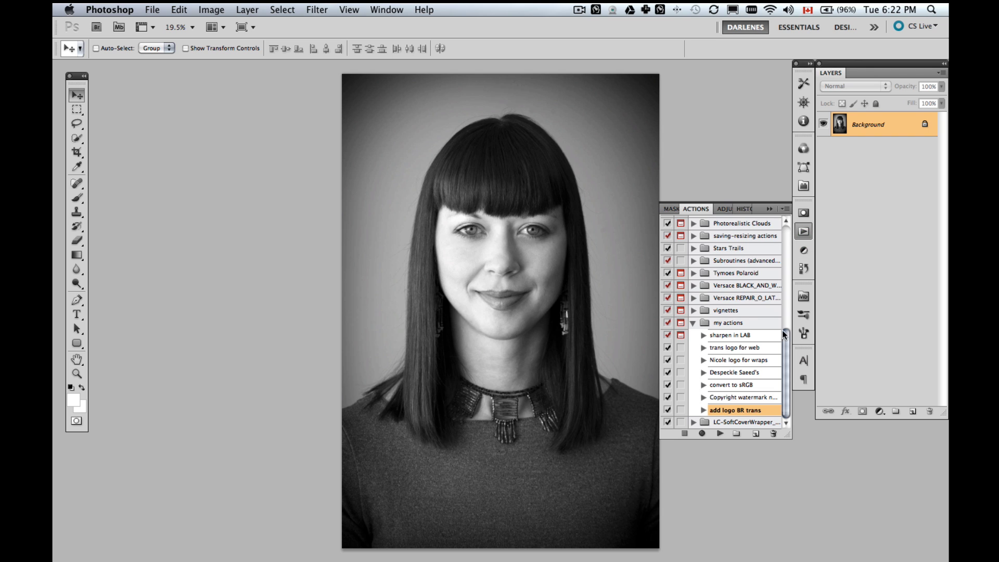
left_click(387, 10)
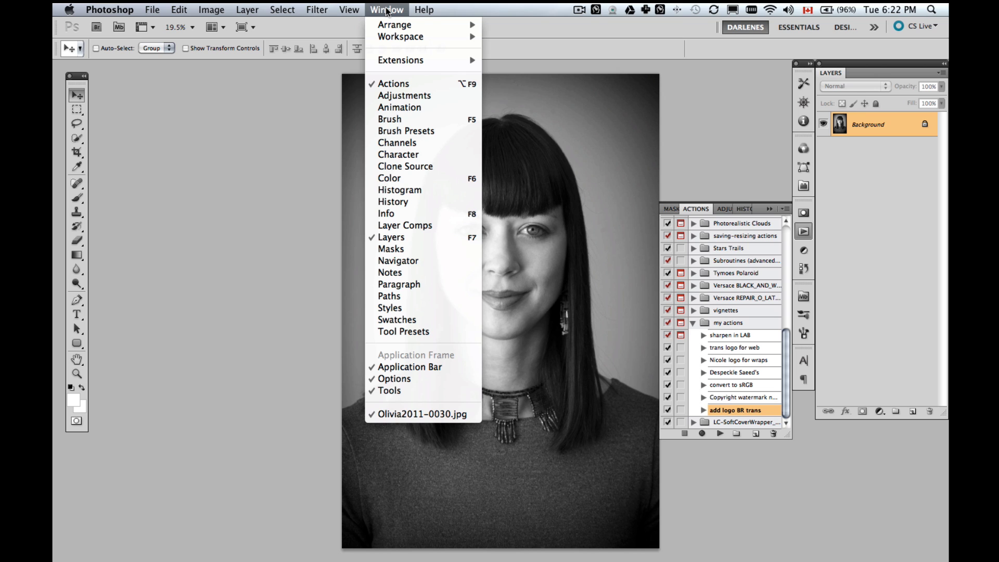
left_click(387, 10)
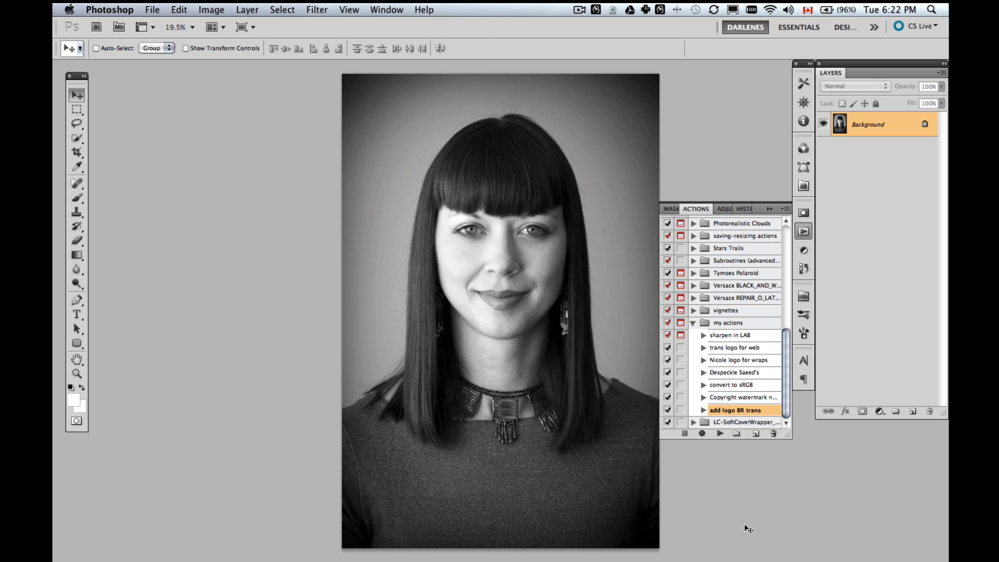
key("space")
left_click_drag(570, 417, 522, 414)
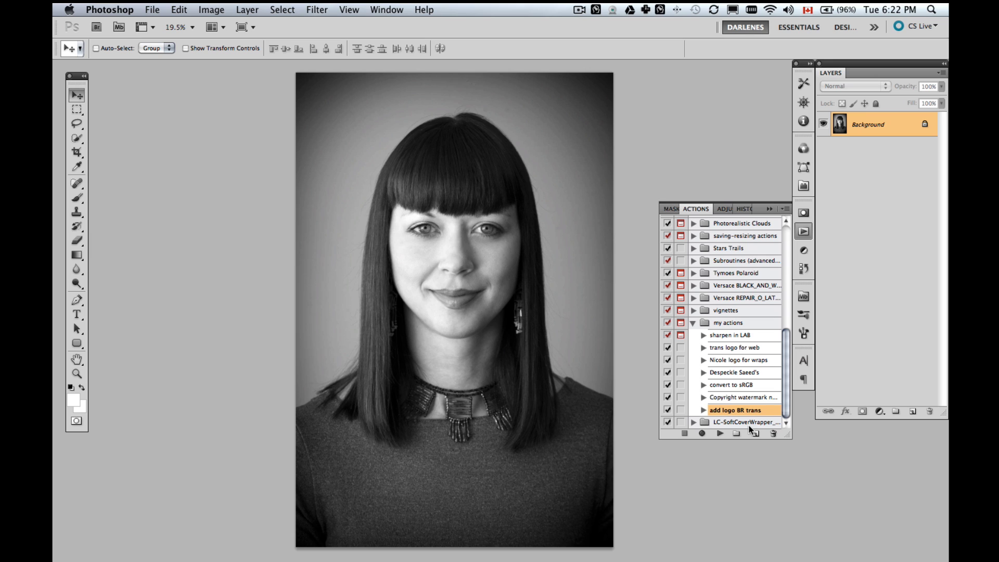
Step: Start recording a new action in the my actions set, named with the © symbol and the photographer's full name
left_click(785, 208)
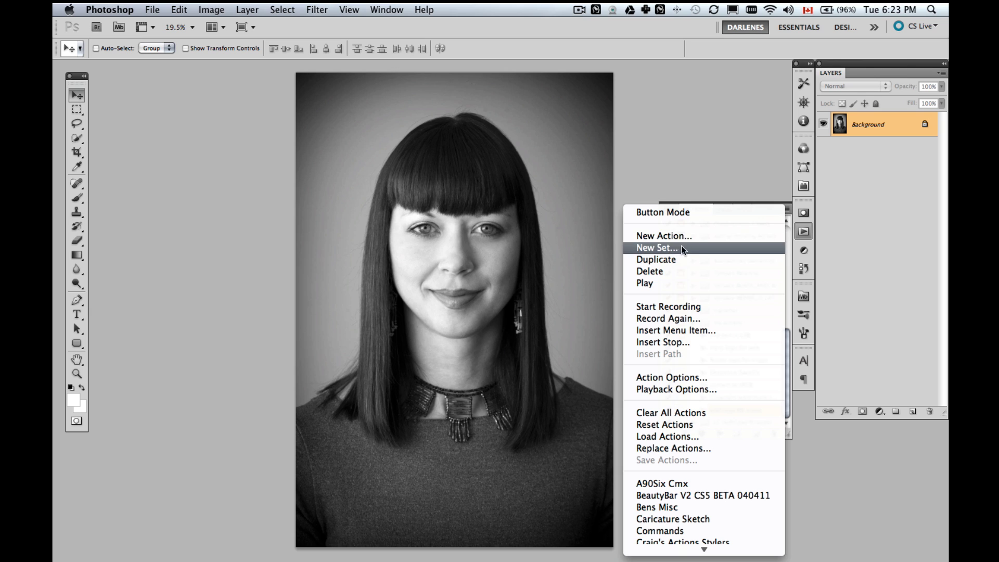
left_click(669, 236)
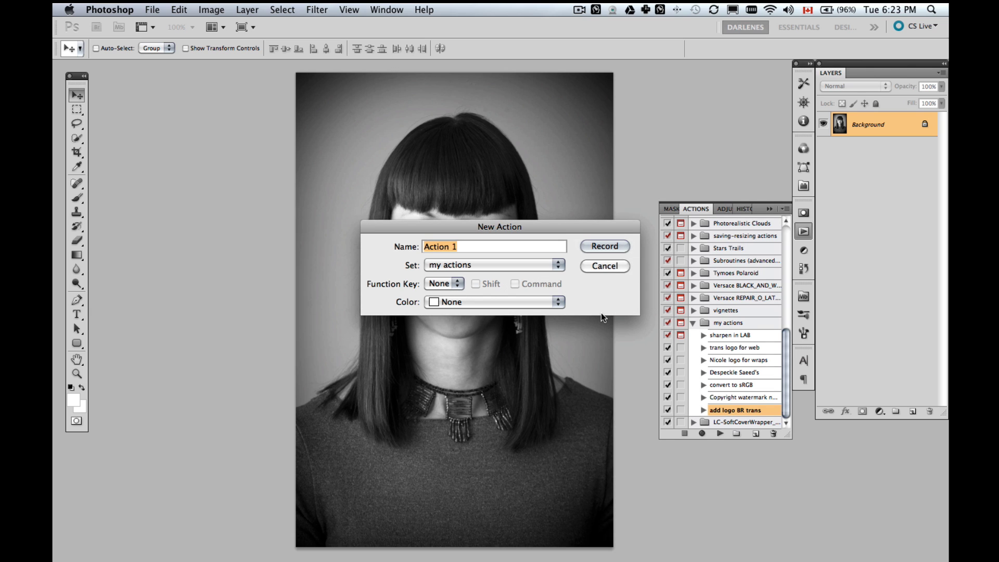
type("©")
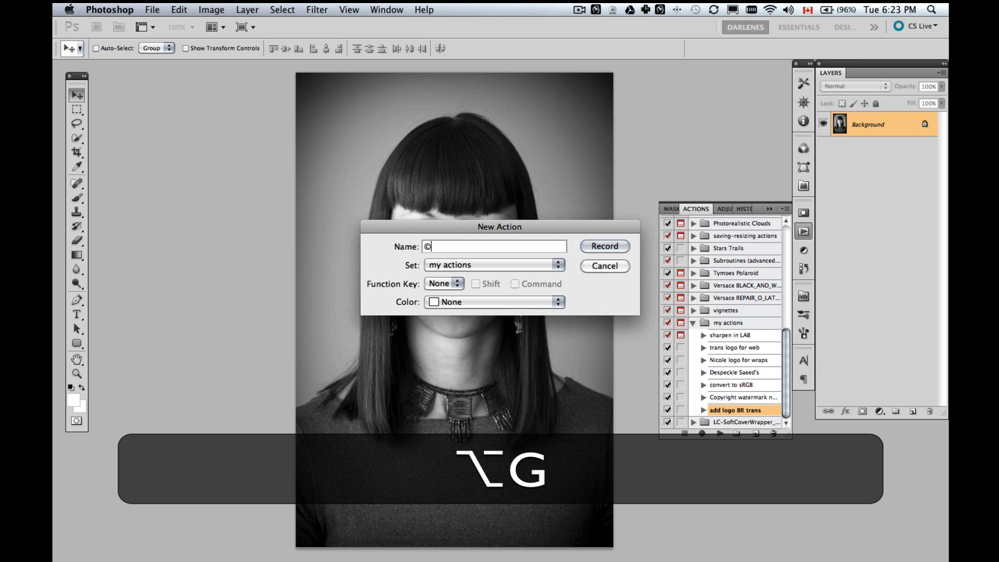
type("DarleneH")
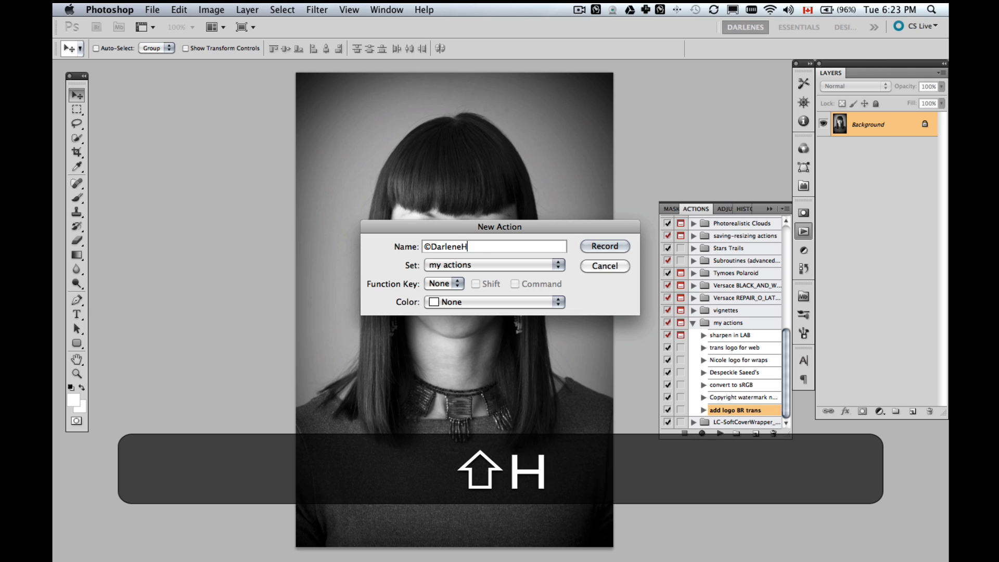
type("ildebrandt")
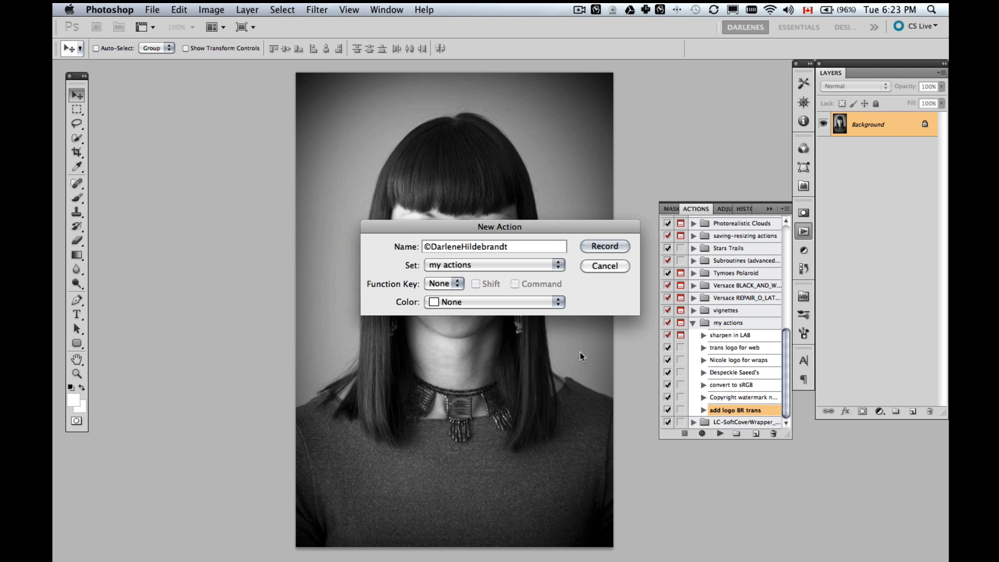
left_click(527, 264)
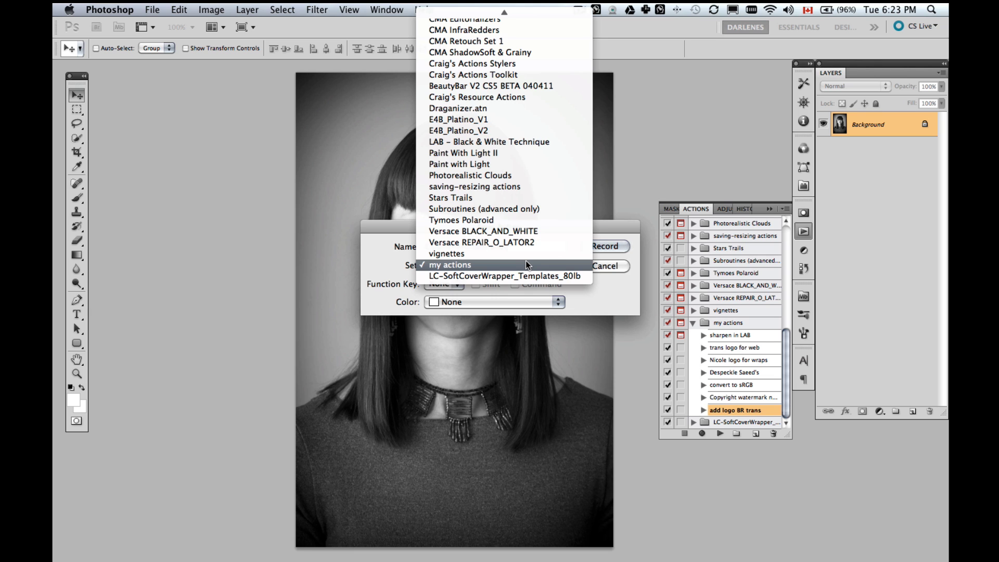
left_click(527, 264)
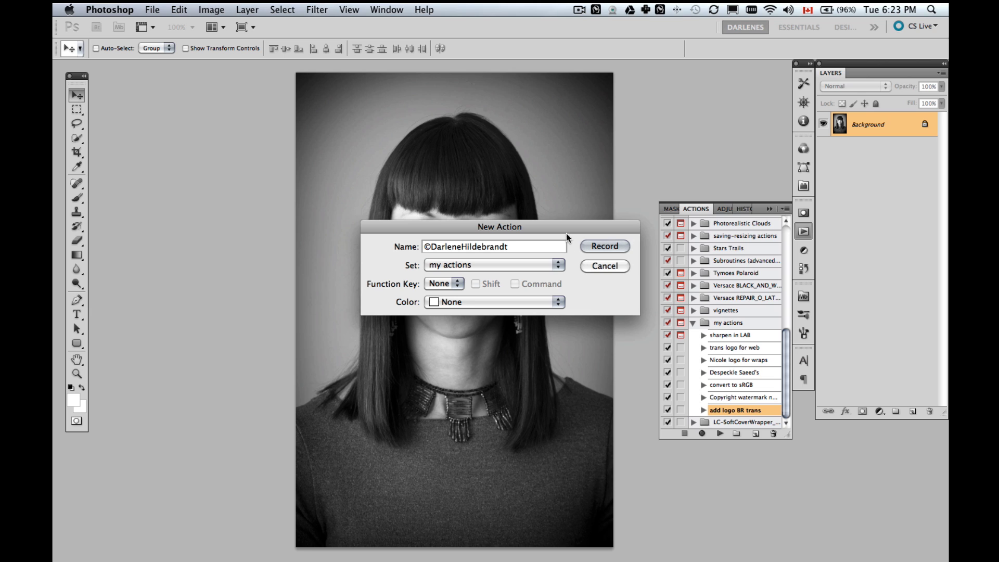
left_click(601, 248)
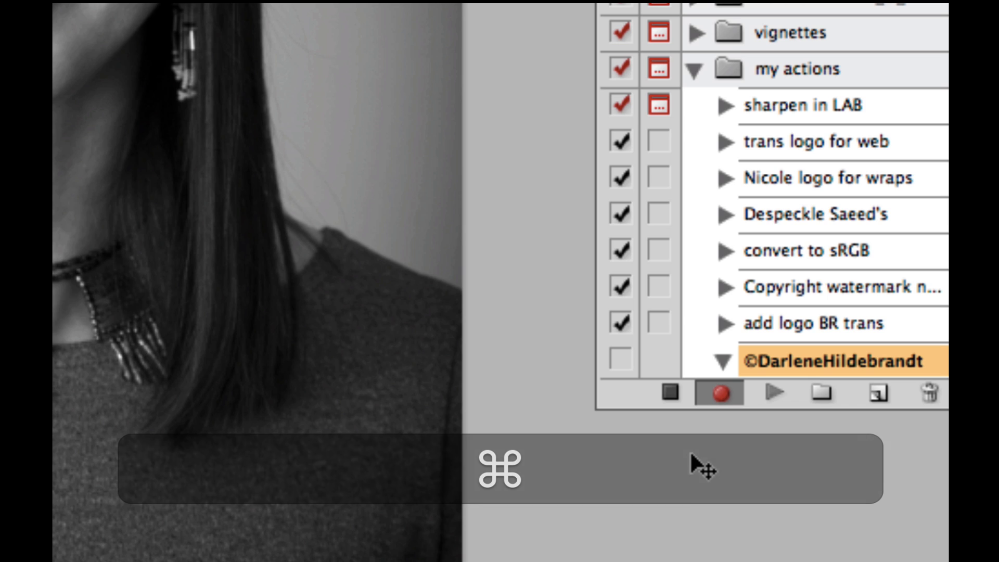
key("super")
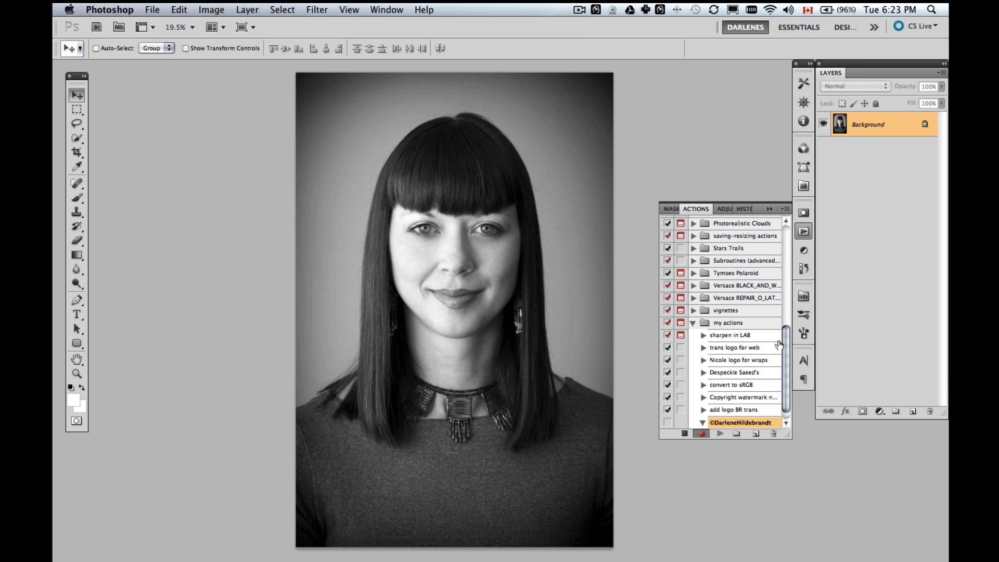
Step: Set the type size to 48 pt in the Character settings
left_click_drag(800, 365, 808, 360)
left_click(806, 365)
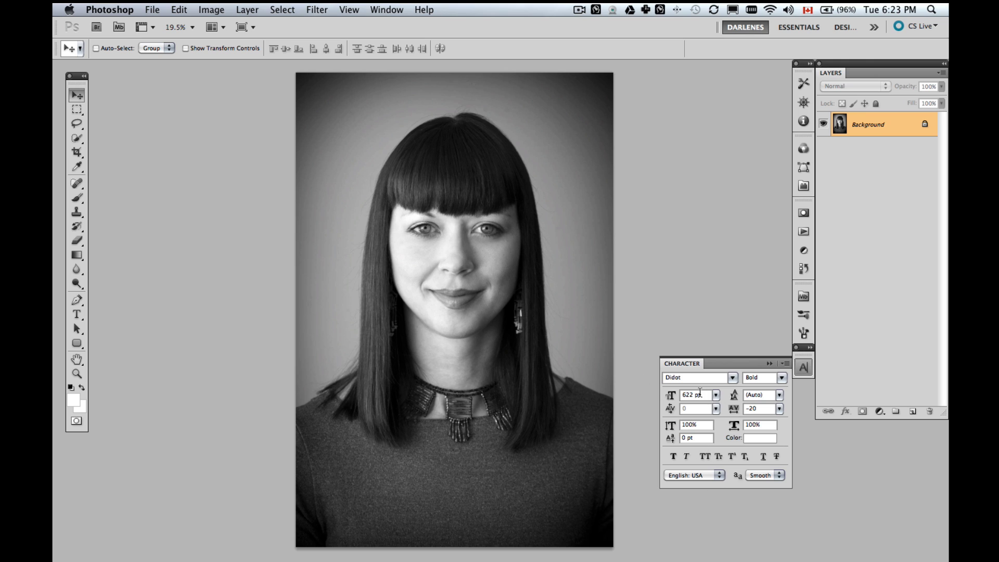
left_click(717, 395)
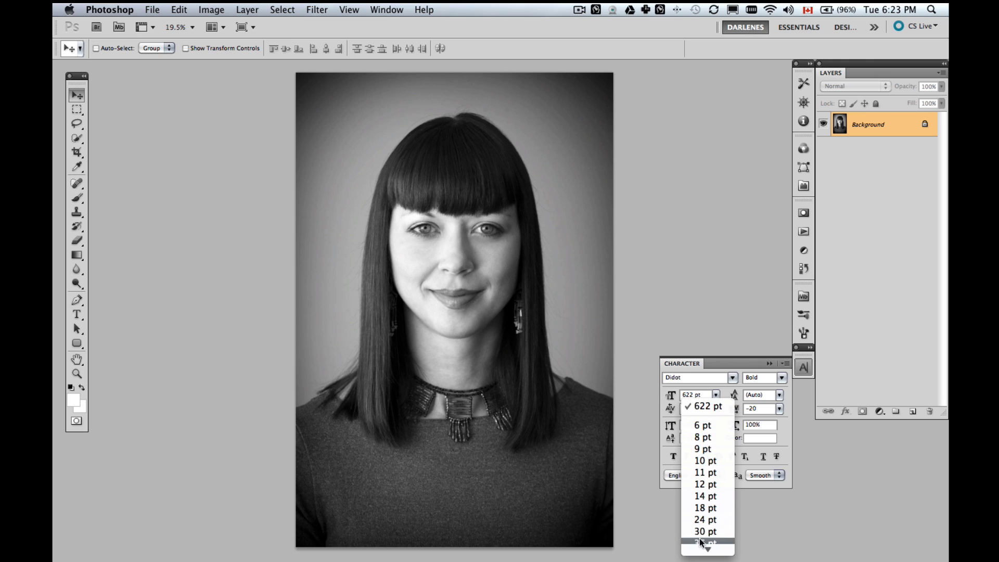
left_click(702, 525)
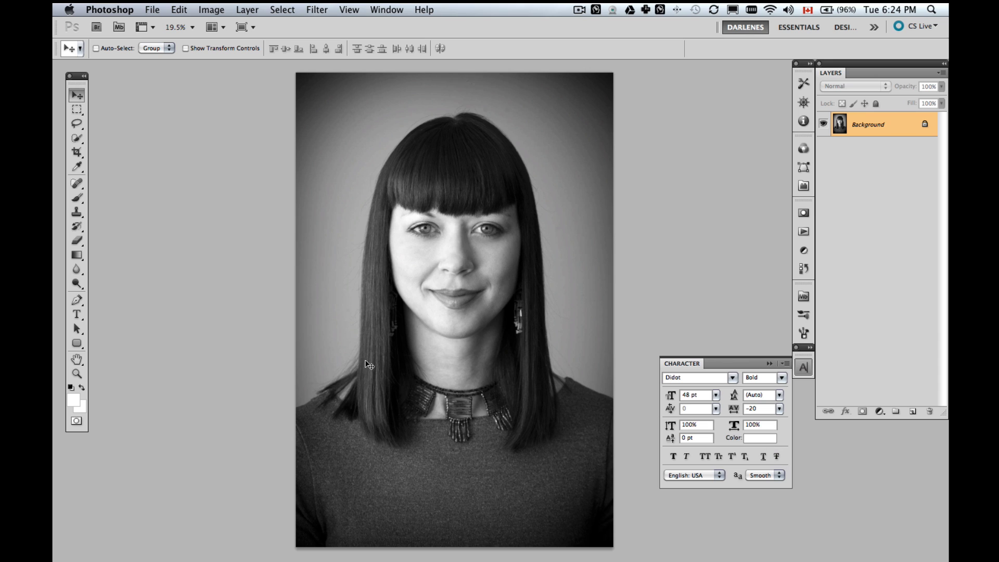
Step: Add a Didot Bold text layer with the © symbol and the photographer's full name, centred near the photo's lower edge
key("t")
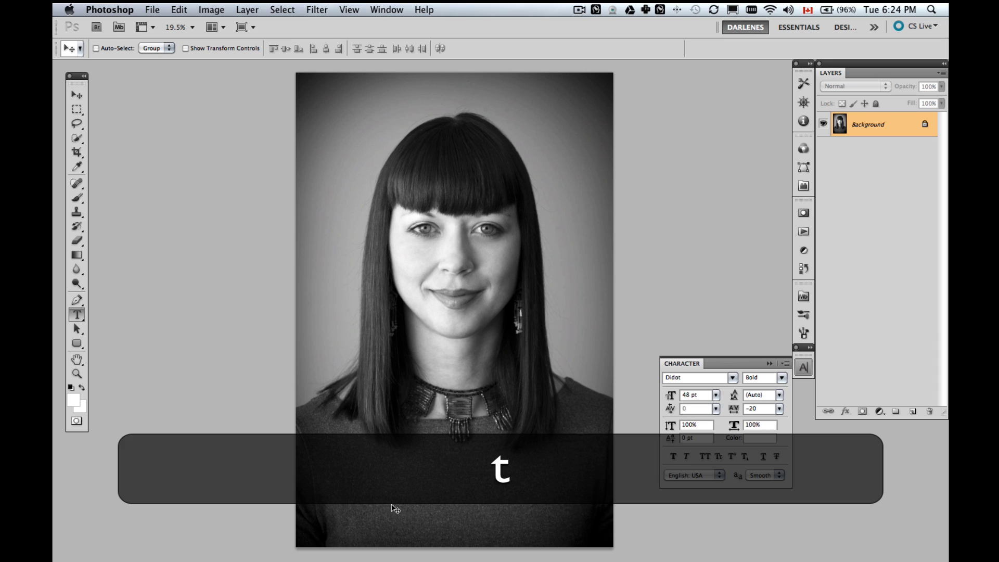
left_click(339, 519)
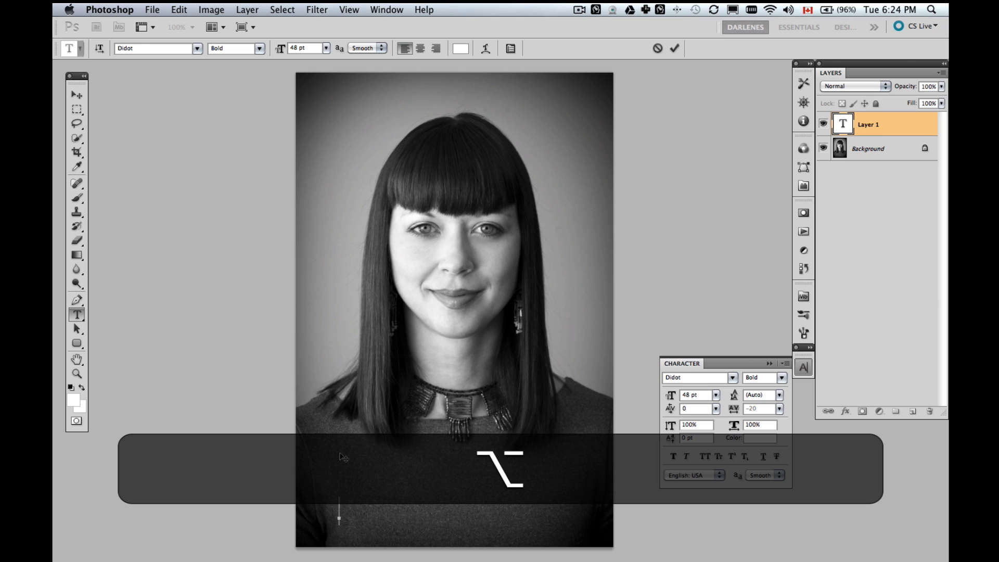
type("©Darl")
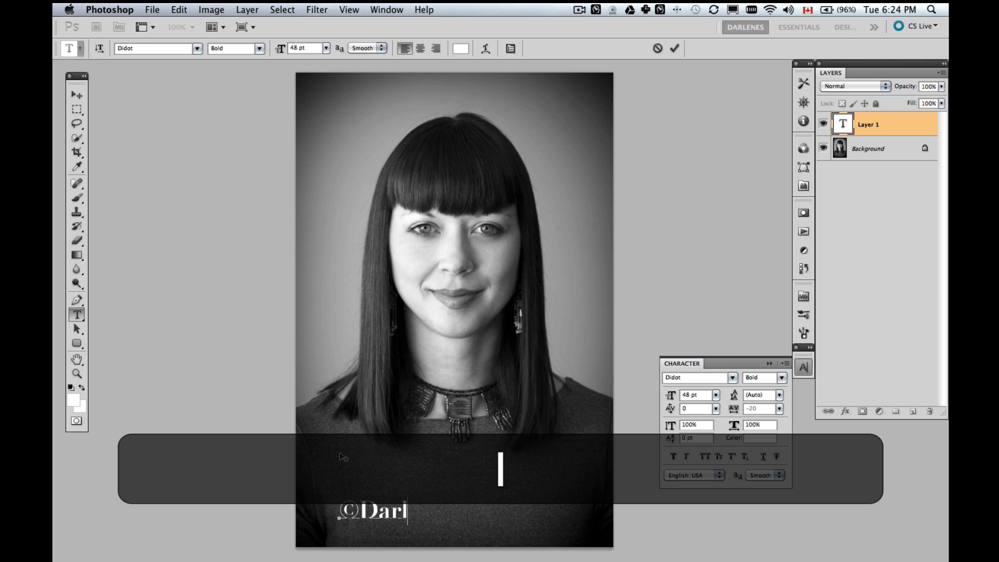
type("ene Hi")
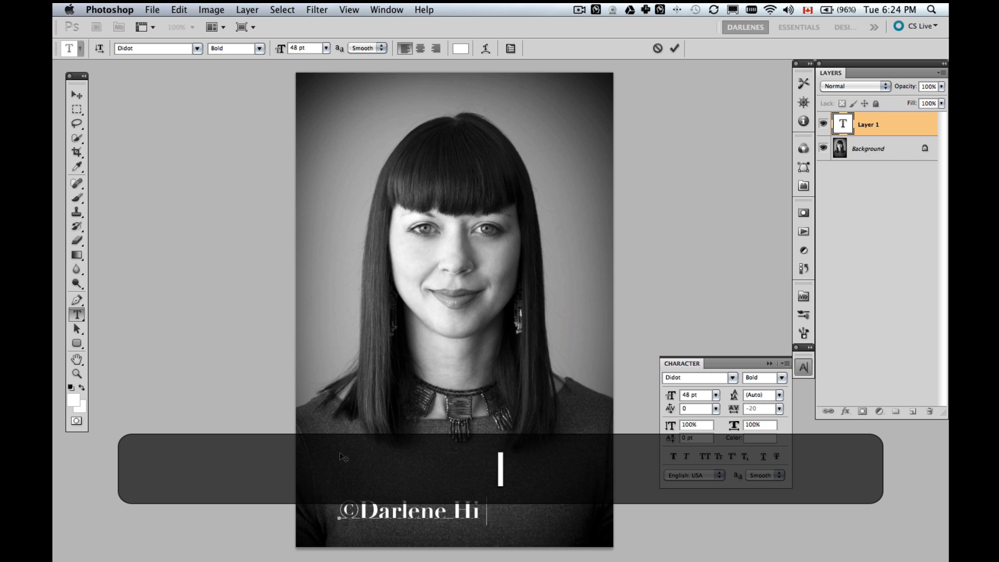
type("ldebrandt")
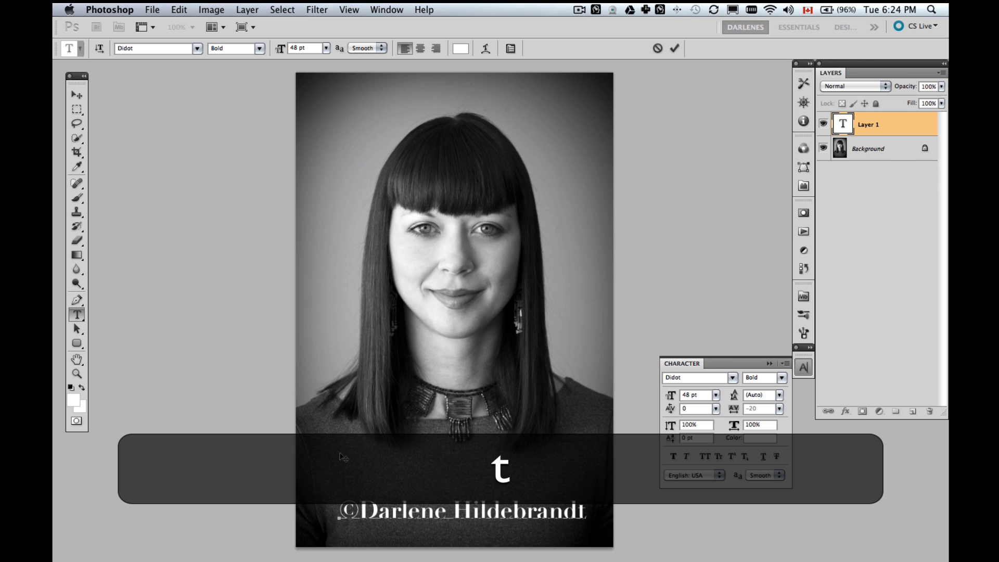
key("super+t")
key("super+Return")
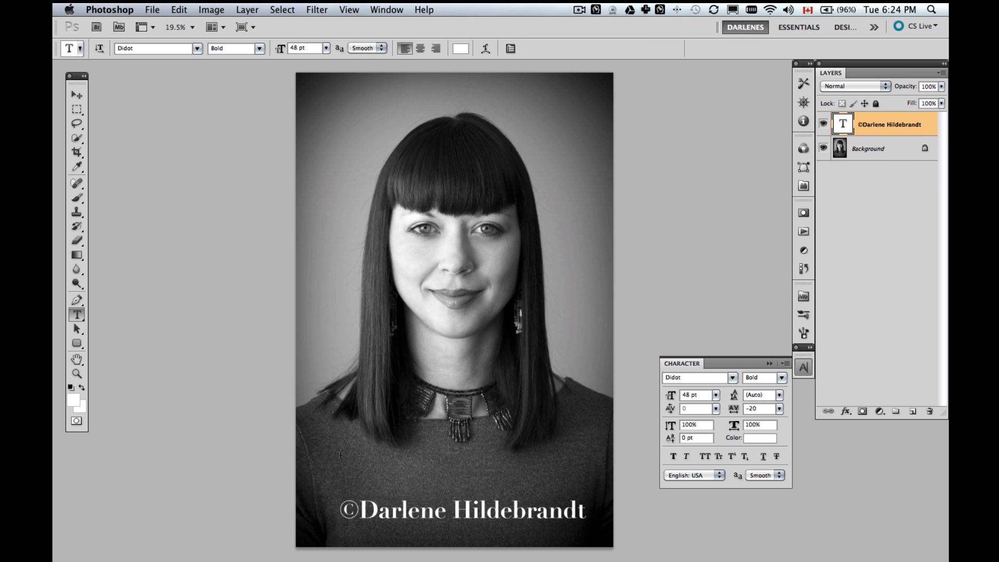
key("v")
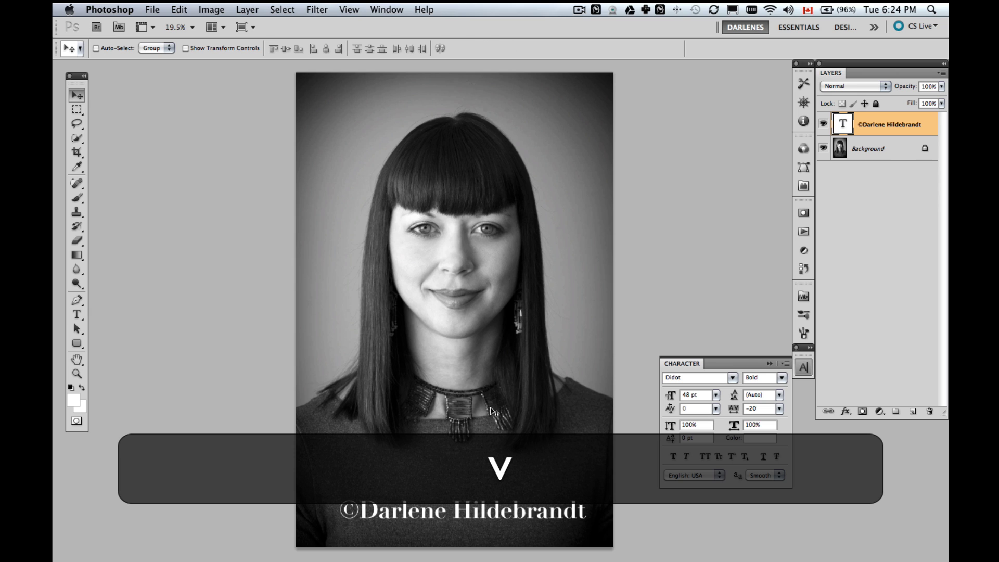
left_click_drag(466, 509, 458, 517)
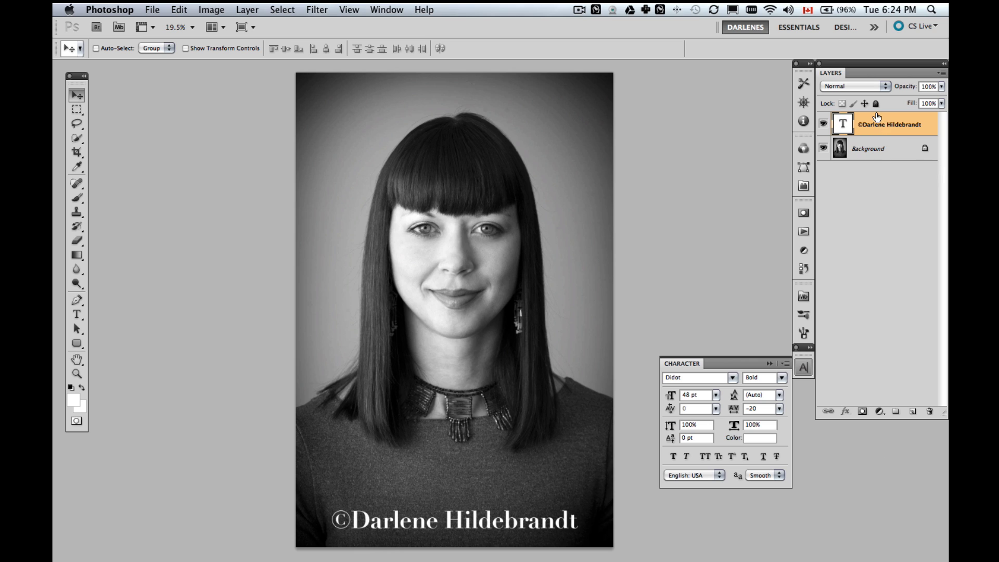
Step: Apply Drop Shadow and Bevel and Emboss (Inner Bevel, Smooth) layer effects to the copyright text
double_click(880, 130)
left_click(587, 274)
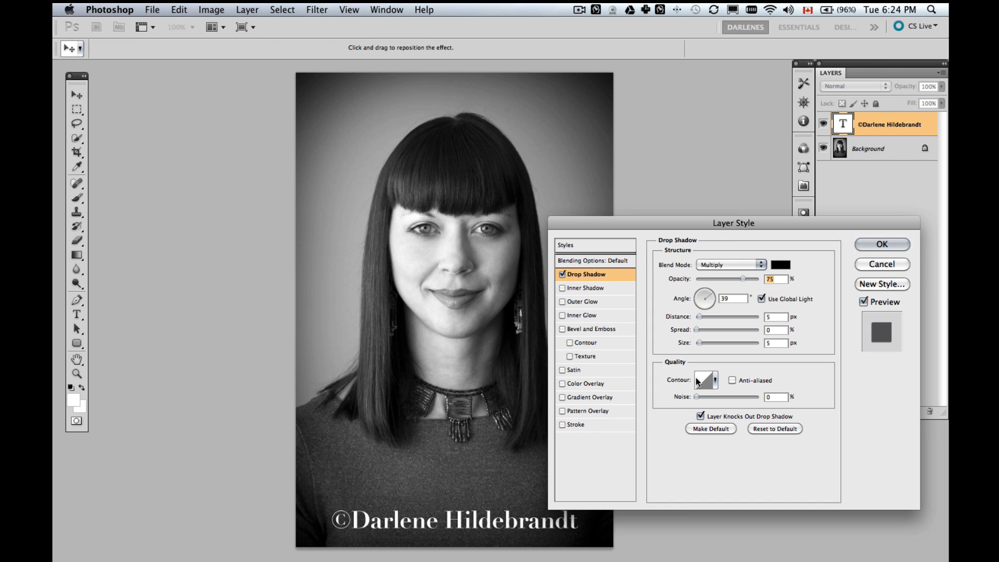
left_click(589, 329)
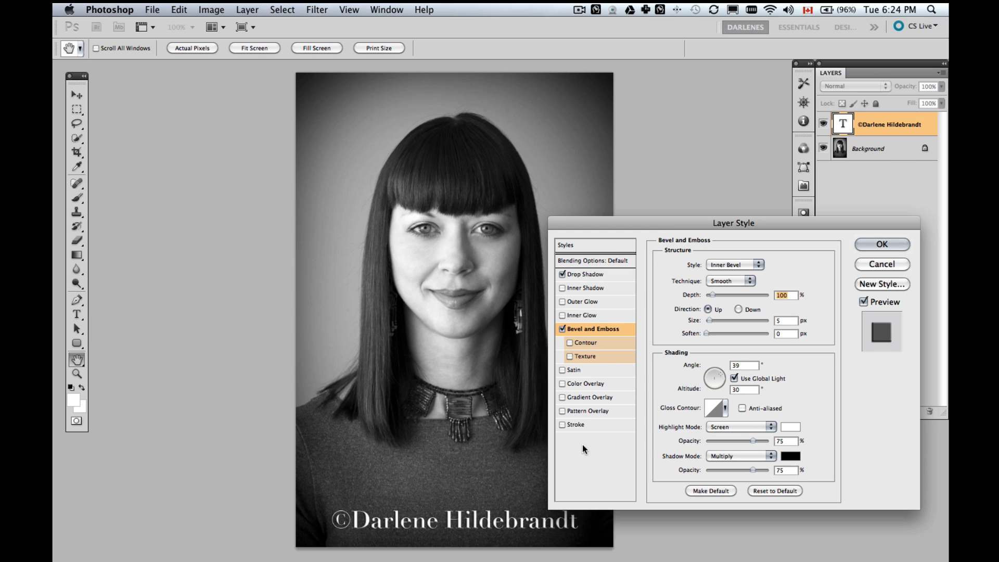
left_click(865, 245)
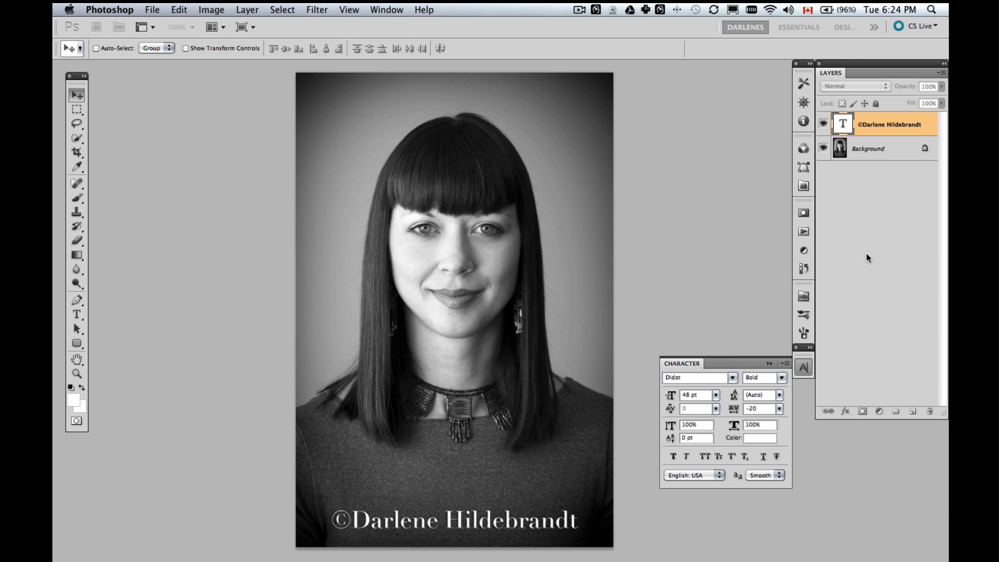
Step: Set the copyright text layer's opacity to 50% and stop recording the action
key("5")
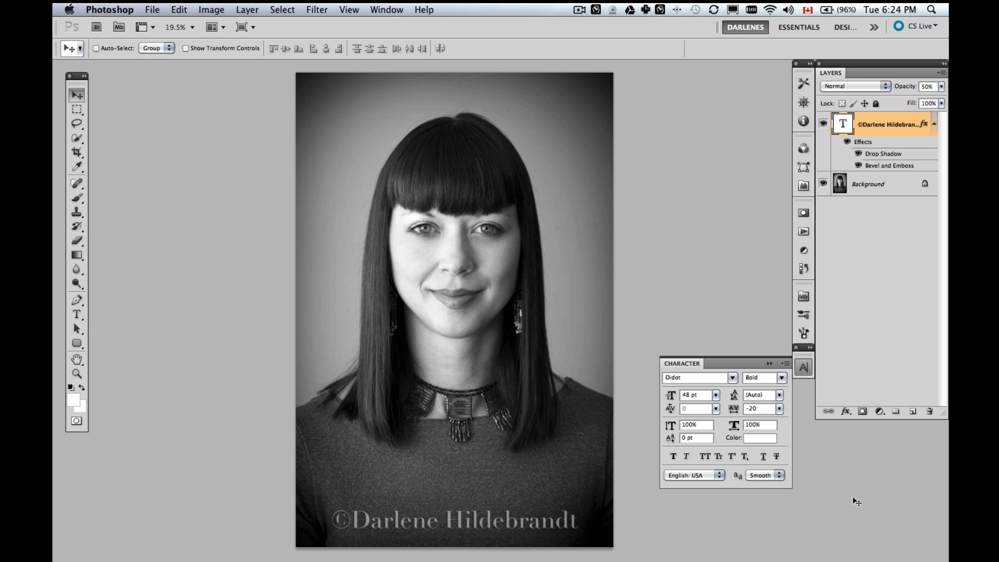
left_click(804, 231)
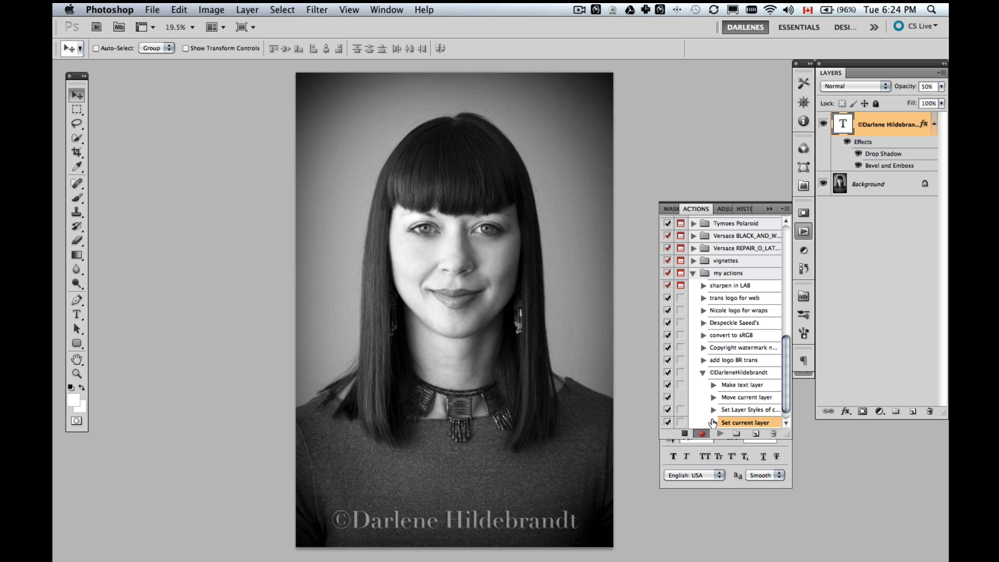
left_click(685, 434)
left_click(684, 434)
left_click(702, 373)
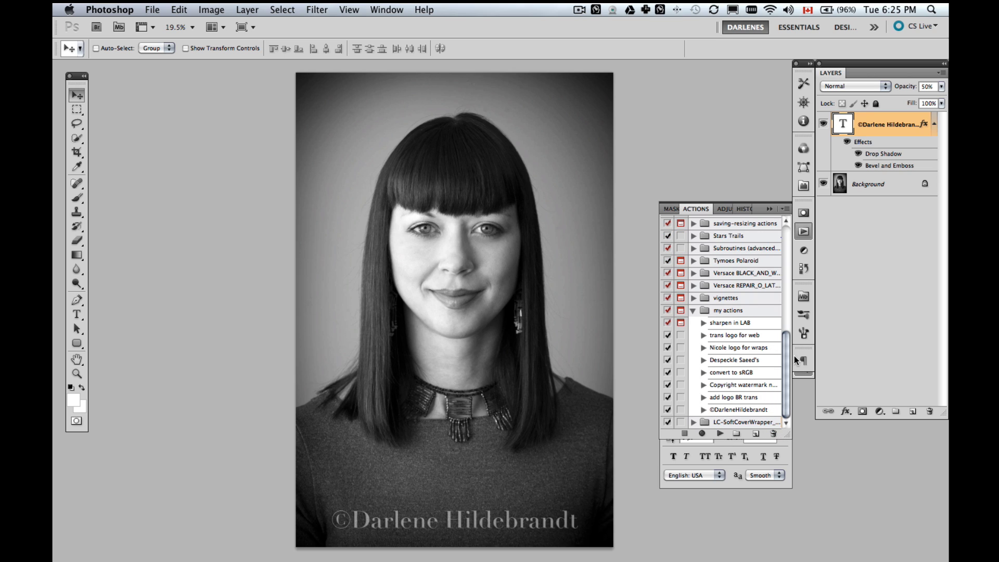
Step: Hide the existing copyright text layer and play the newly recorded copyright action on the portrait to test it
left_click(823, 123)
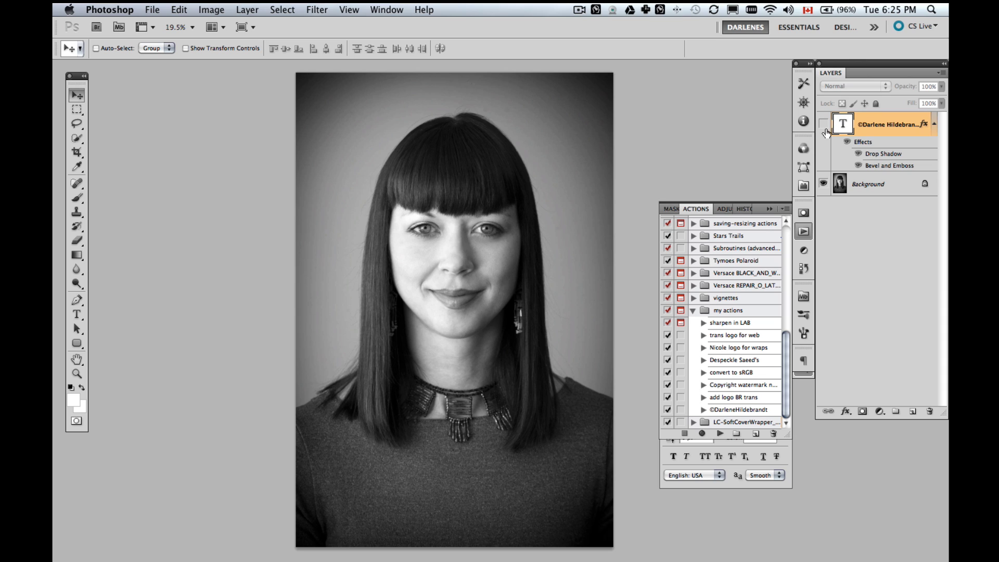
left_click(728, 411)
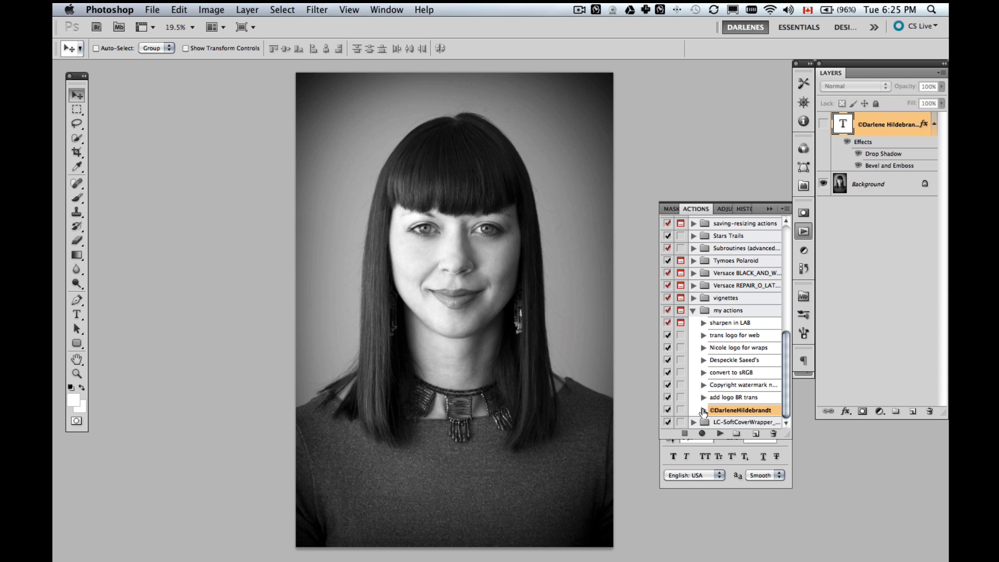
left_click(719, 435)
left_click(701, 434)
left_click(719, 435)
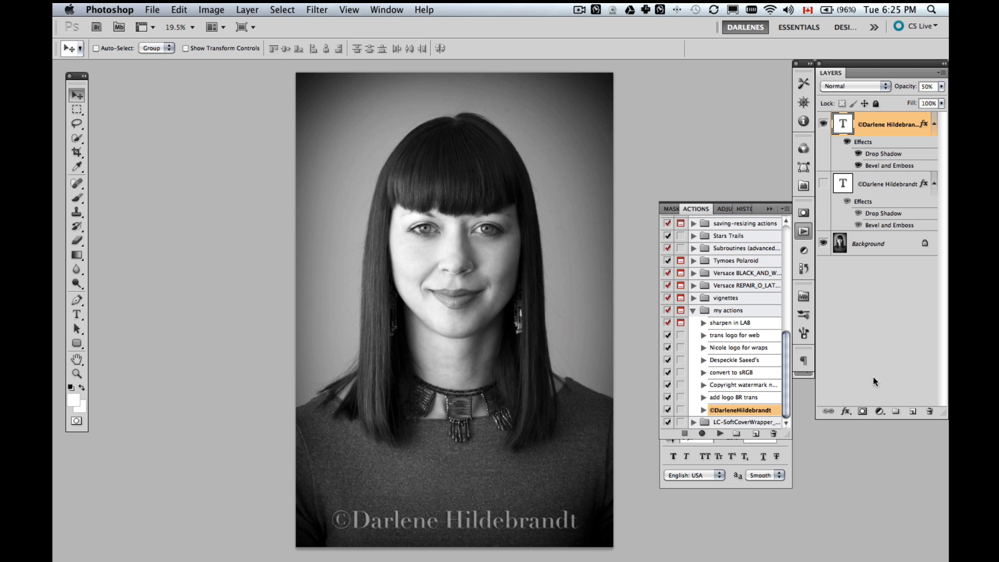
Step: Collapse the Actions and Character panel groups and dock them in the column of panel icons
left_click(770, 209)
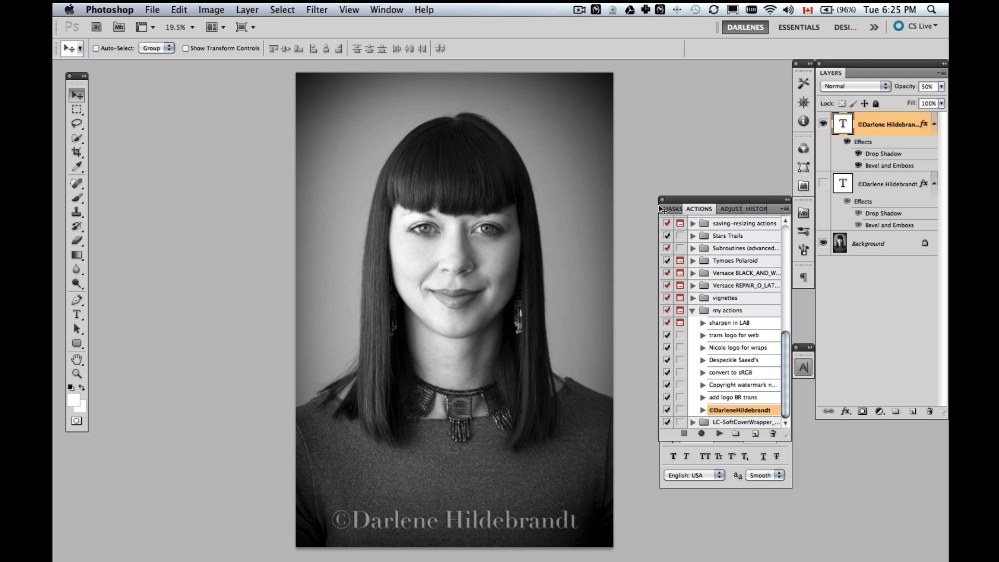
left_click(787, 200)
left_click_drag(669, 200, 805, 291)
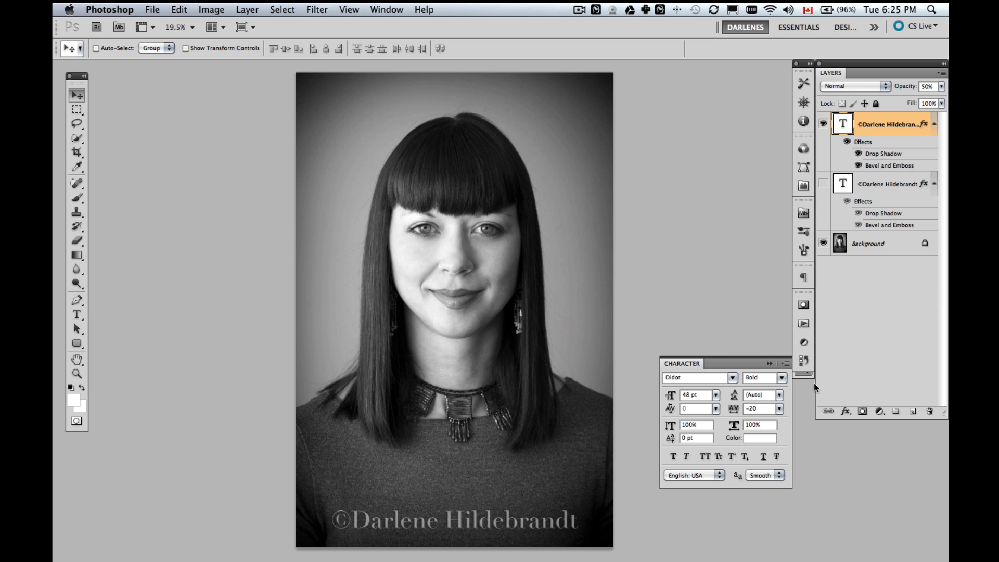
left_click(798, 374)
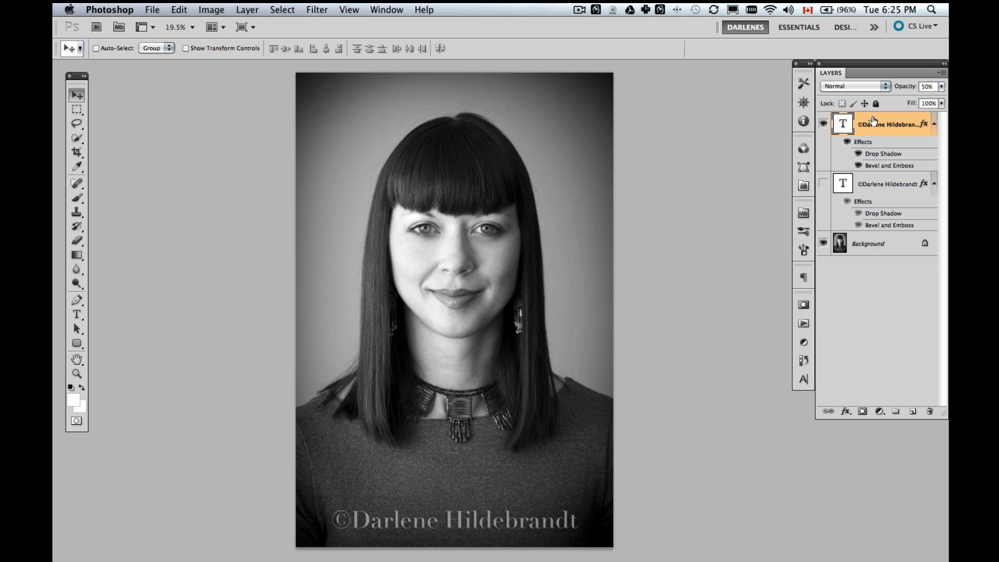
Step: Delete both copyright text layers from the portrait, keeping only the Background
left_click_drag(874, 120, 929, 411)
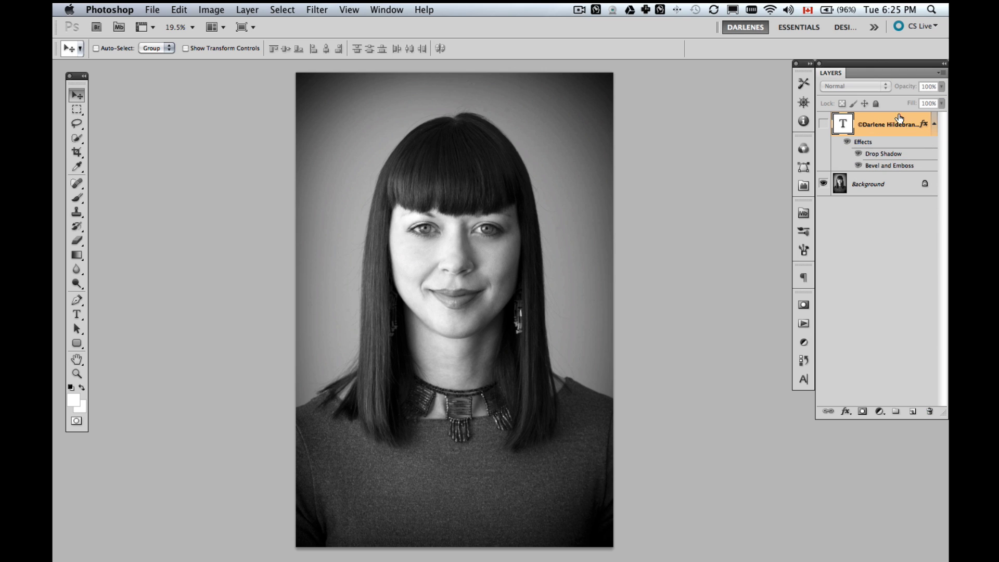
left_click_drag(900, 119, 929, 411)
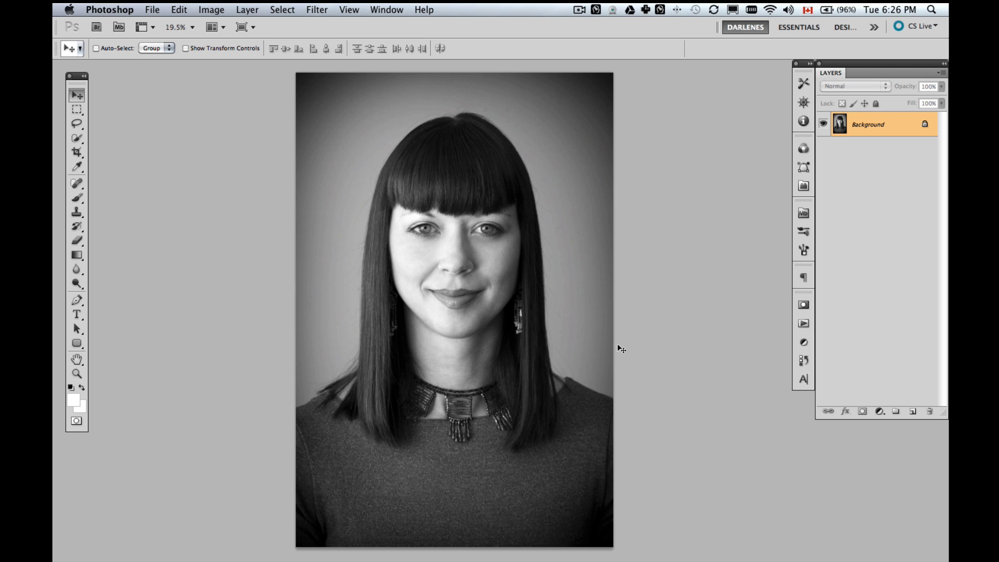
Step: Open the logo image HV_logo_white_wo_Grad.jpg from the logos folder
left_click(152, 10)
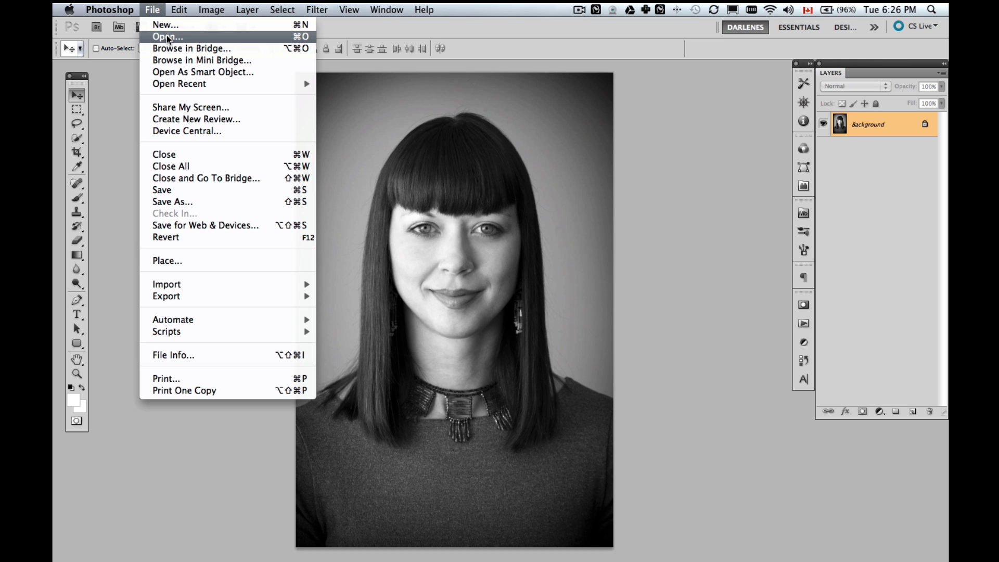
left_click(189, 37)
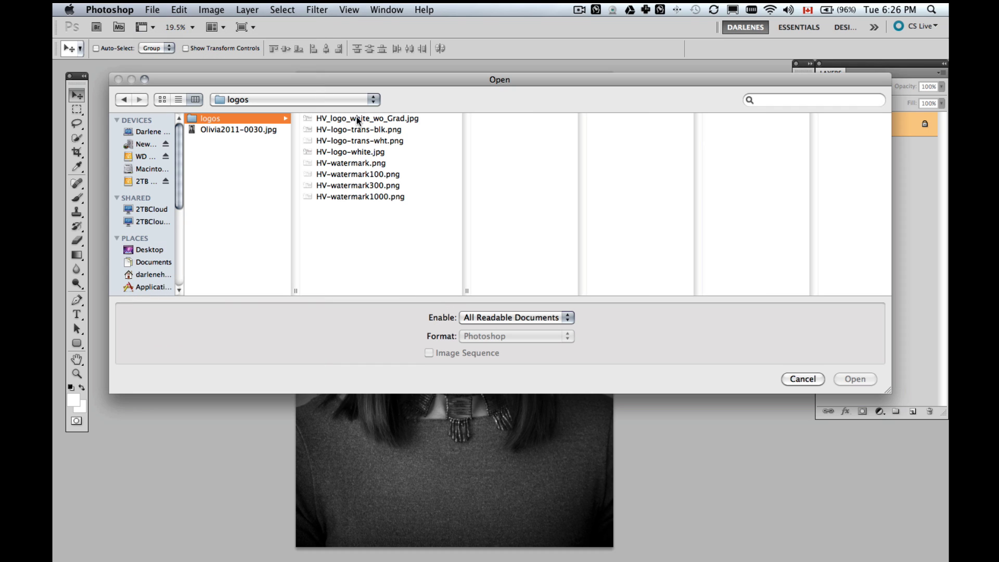
left_click(352, 120)
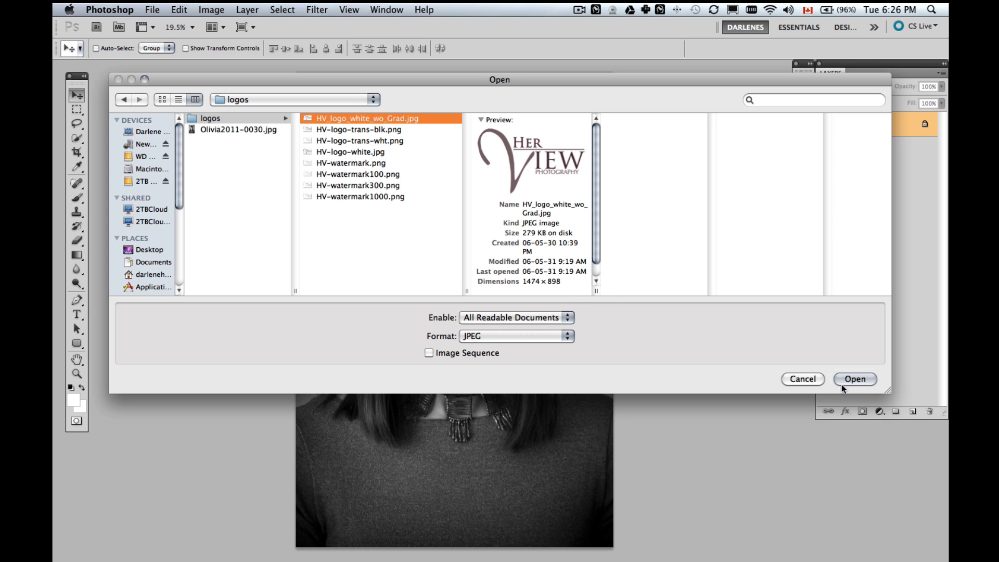
left_click(855, 378)
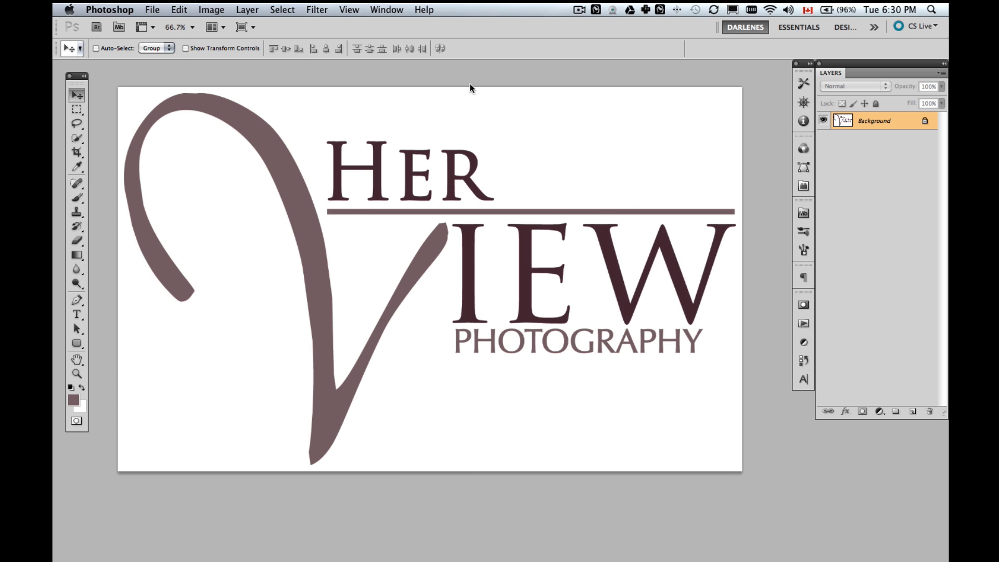
Step: Start a Color Range selection on the logo image, targeting Highlights
left_click(283, 9)
left_click(319, 129)
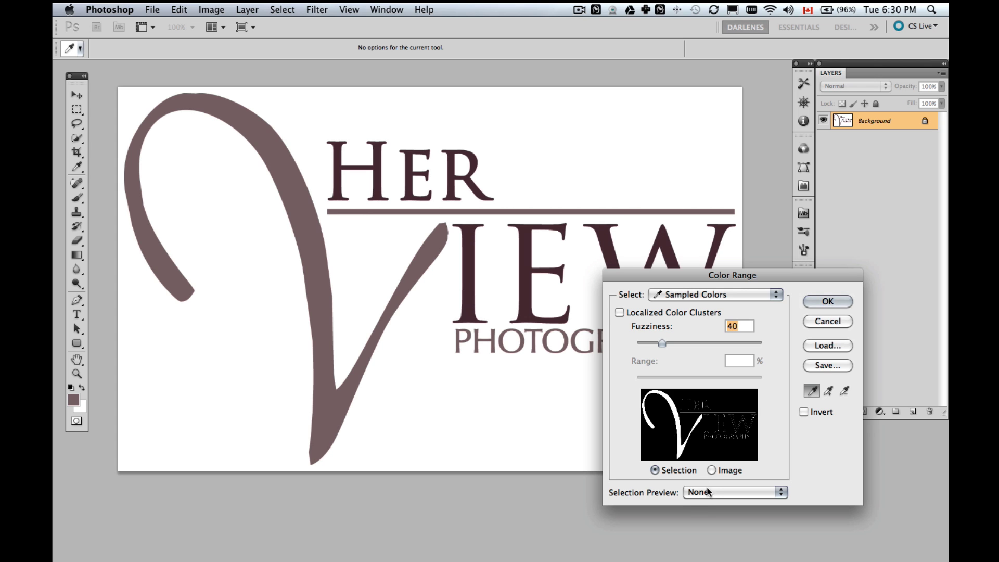
left_click(692, 295)
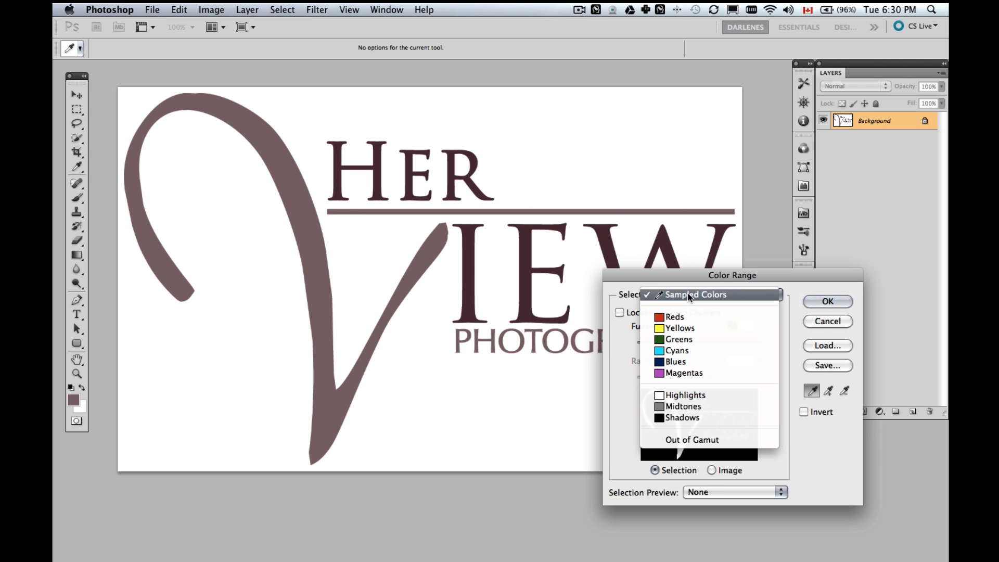
left_click(686, 397)
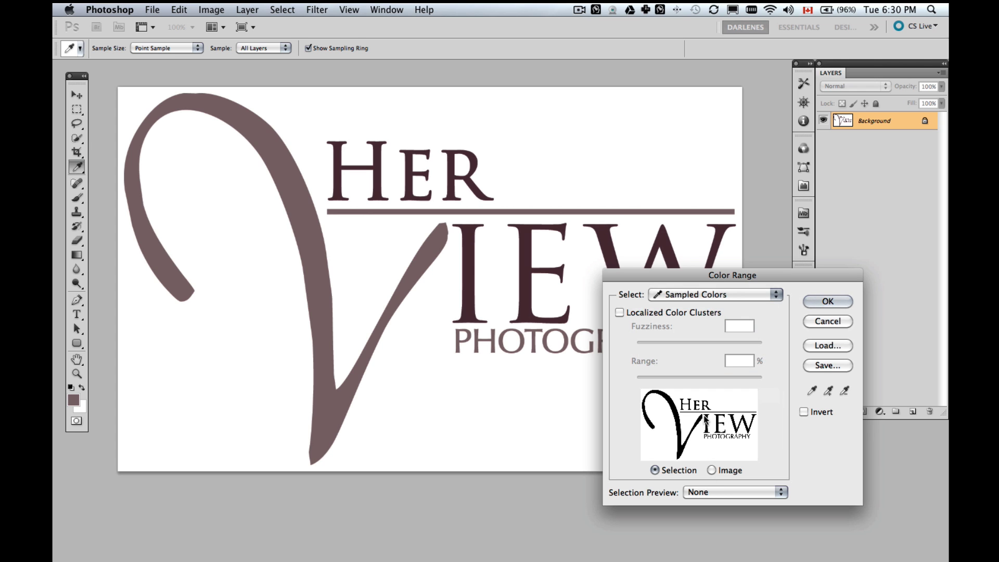
Step: Compare the White Matte and Black Matte selection previews, and apply the Color Range selection with Black Matte
left_click(710, 491)
left_click(711, 532)
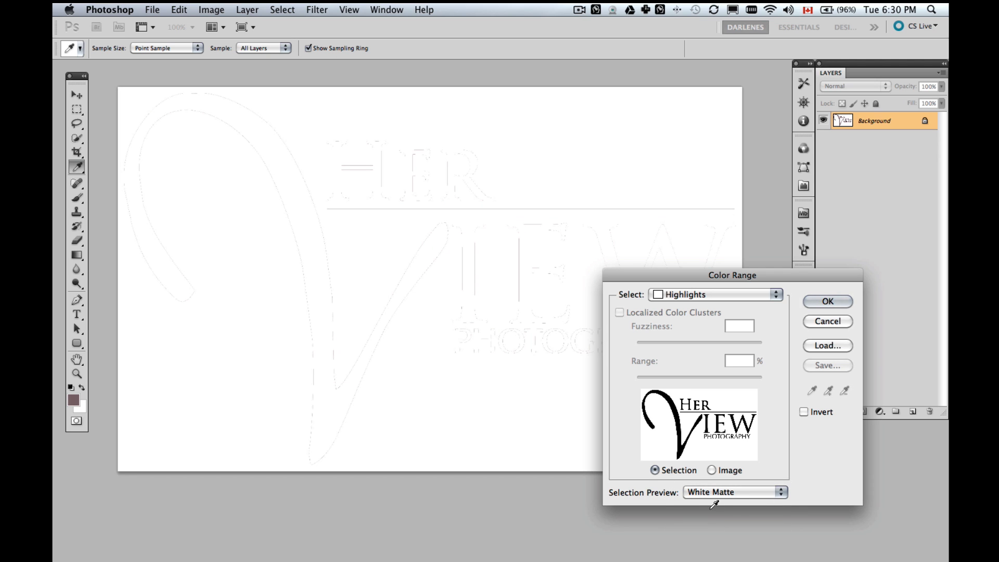
left_click(715, 489)
left_click(708, 479)
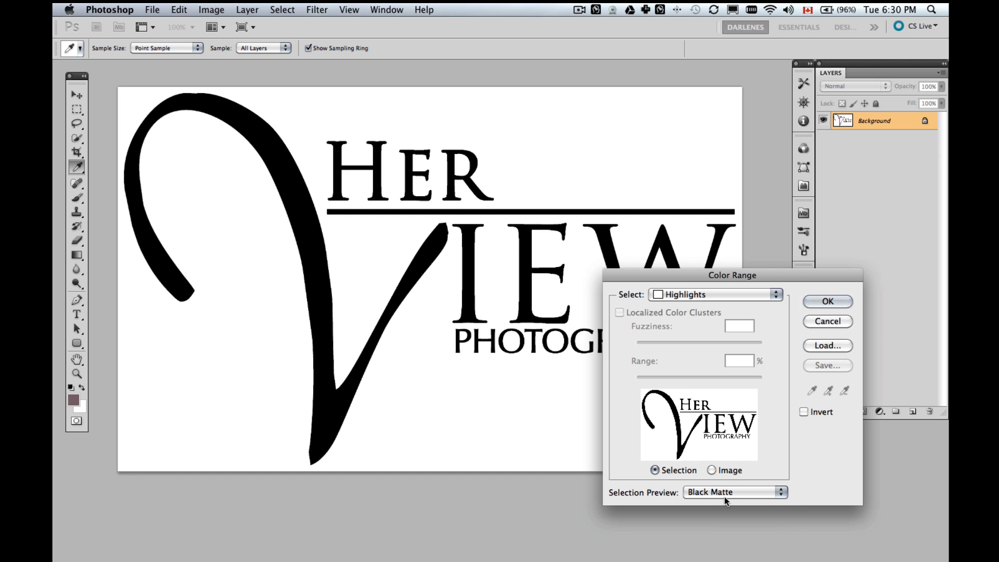
left_click(702, 492)
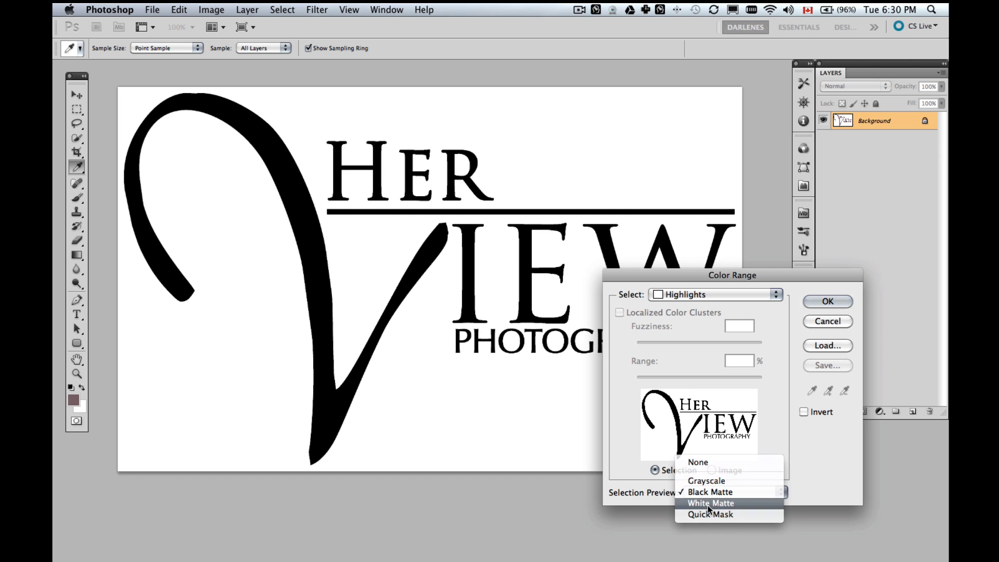
left_click(711, 503)
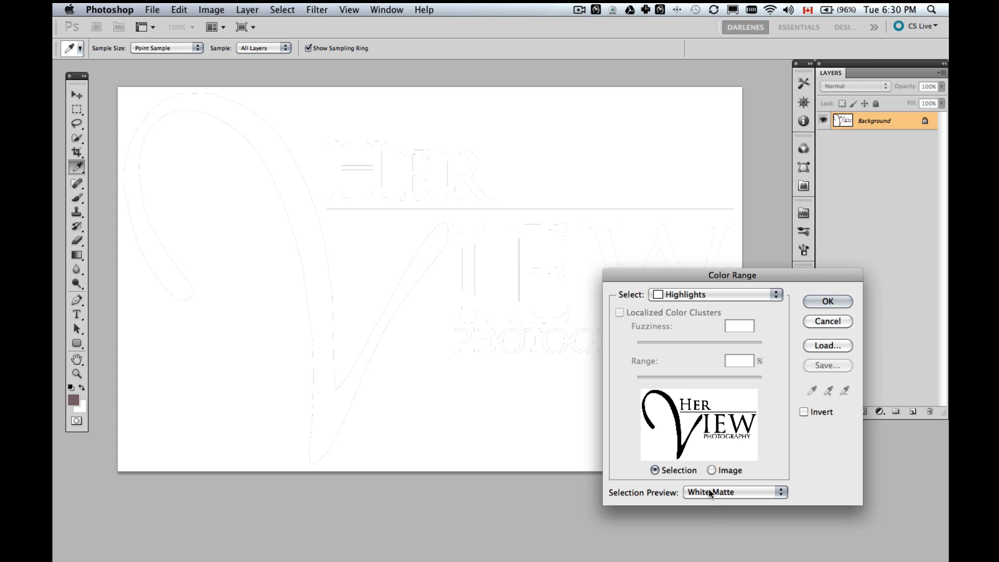
left_click(705, 492)
left_click(707, 478)
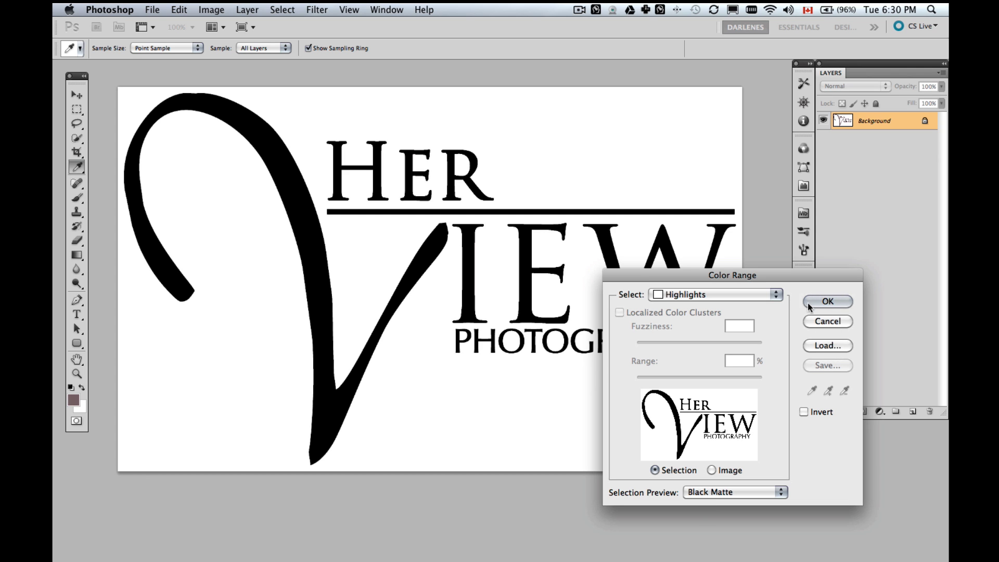
left_click(827, 318)
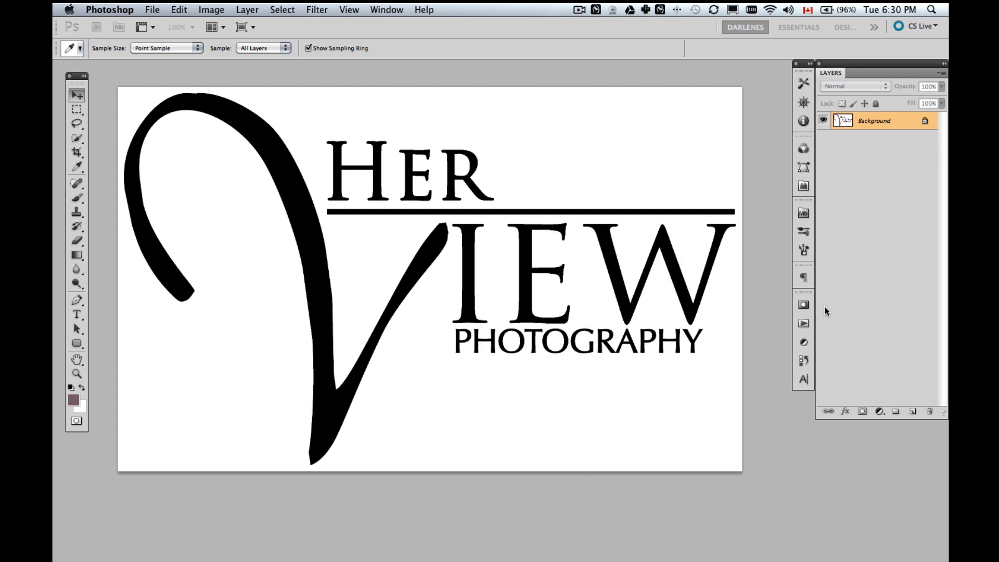
Step: Invert the selection so it covers the logo artwork, and copy it
key("alt+BackSpace")
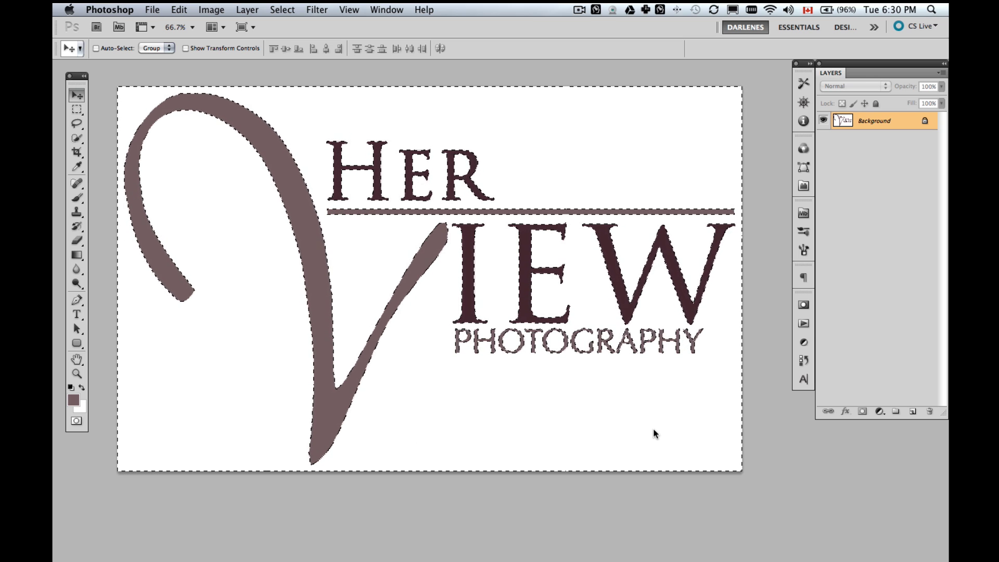
left_click(283, 10)
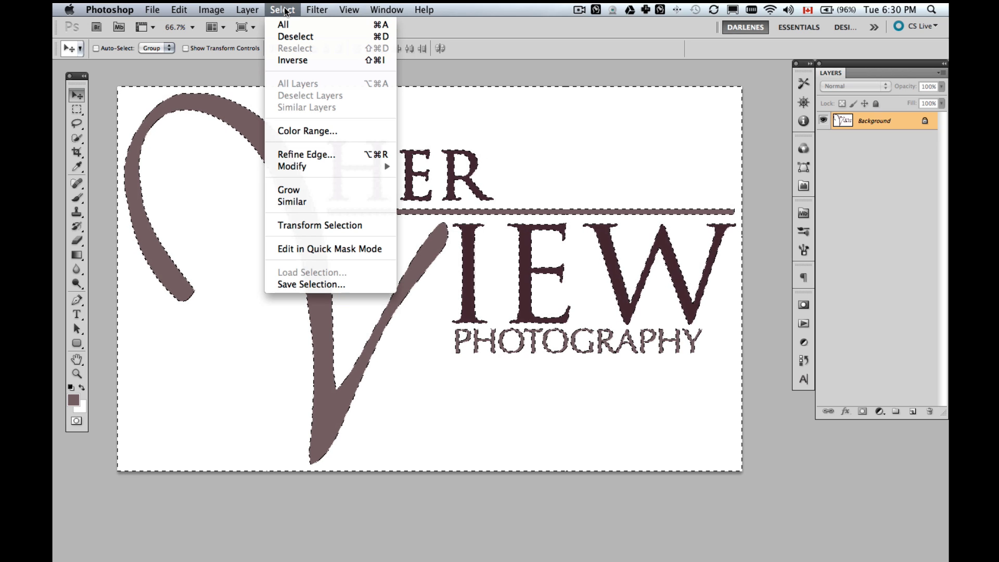
left_click(297, 60)
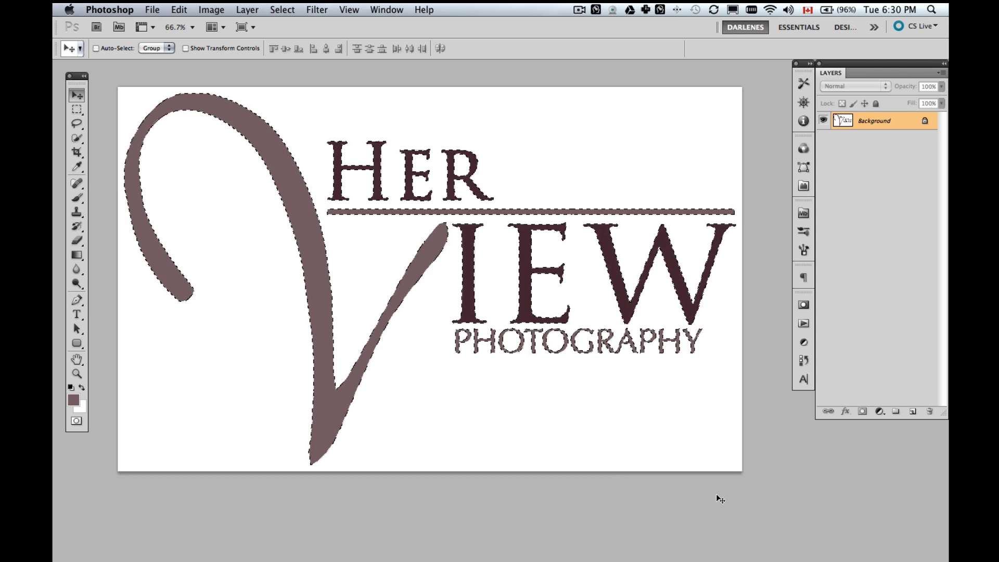
key("super+c")
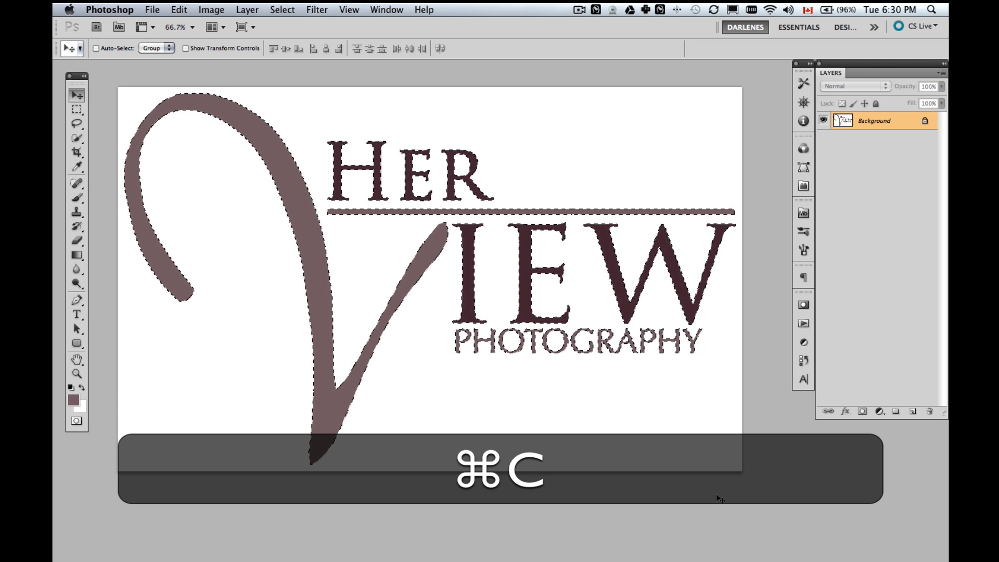
Step: Try moving a pasted copy of the logo with the Background hidden, and undo back to the logo selection
key("super+v")
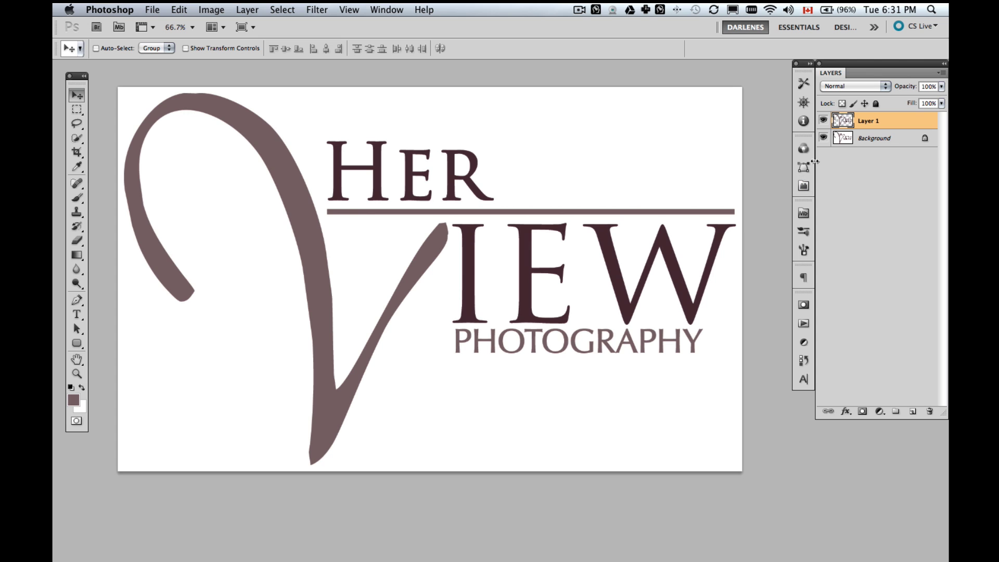
left_click(823, 138)
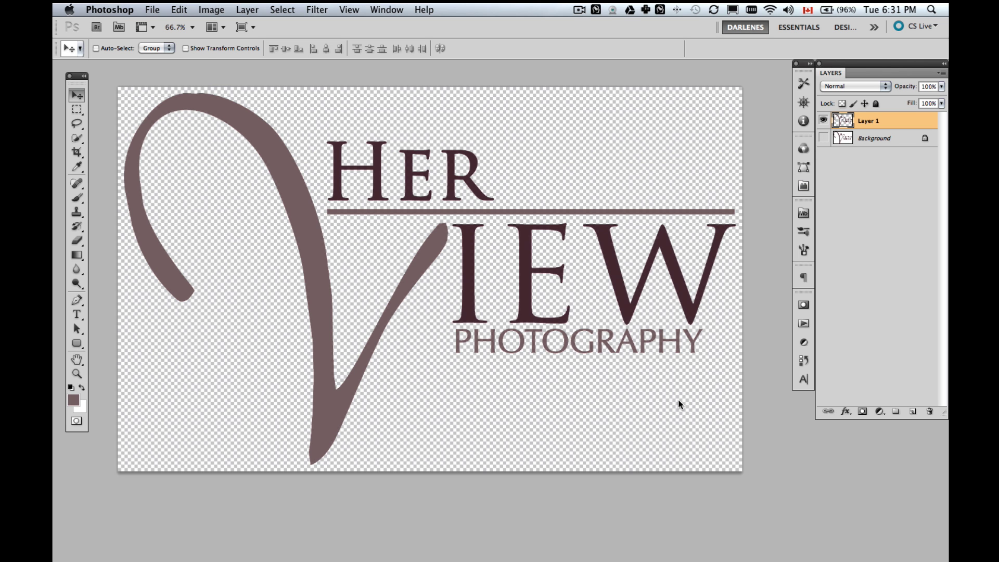
left_click_drag(422, 377, 472, 331)
key("super+z")
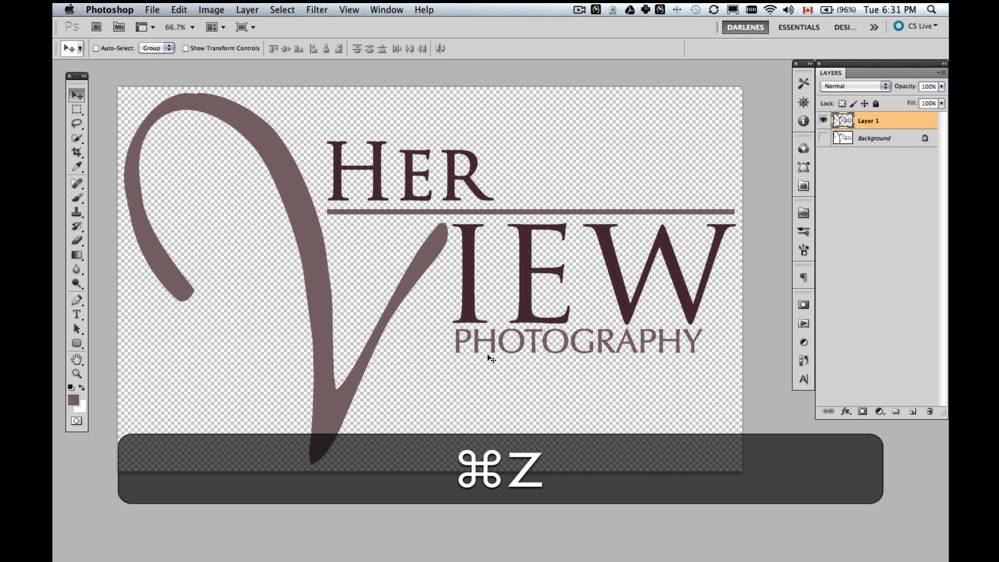
key("alt+super+z")
key("alt+super+z")
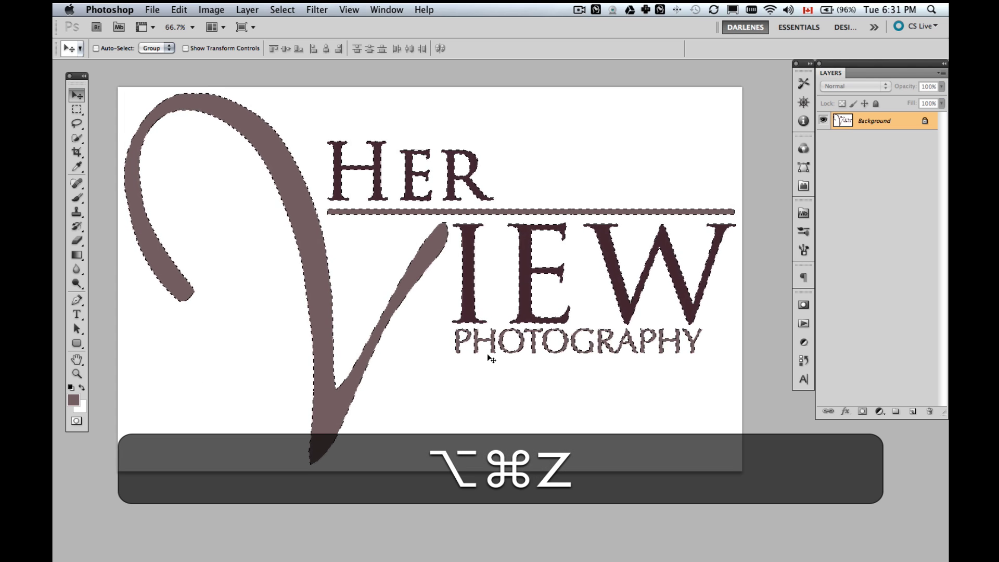
Step: Paste the copied logo as a new layer and hide the white Background layer
key("alt+super+v")
key("super+v")
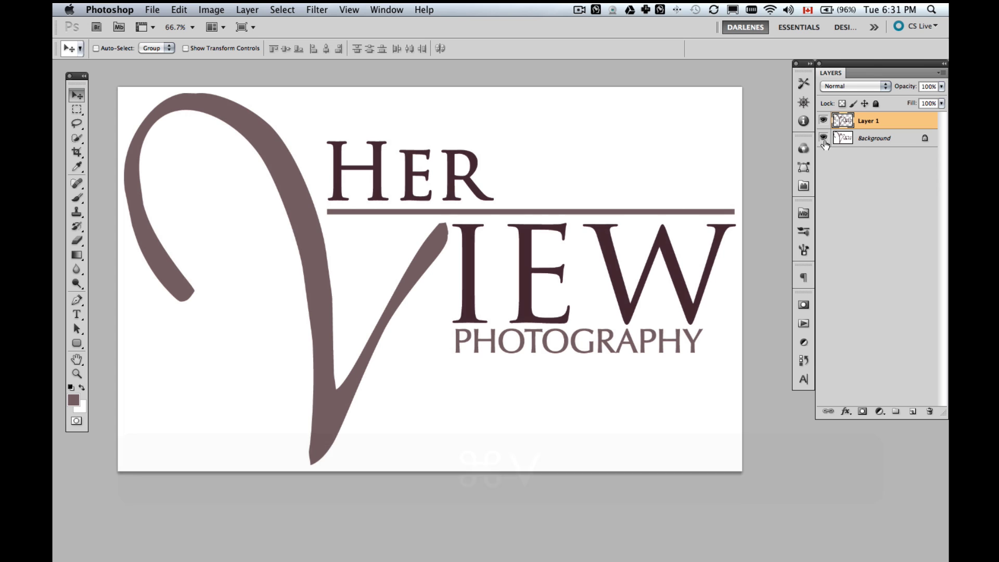
left_click(823, 138)
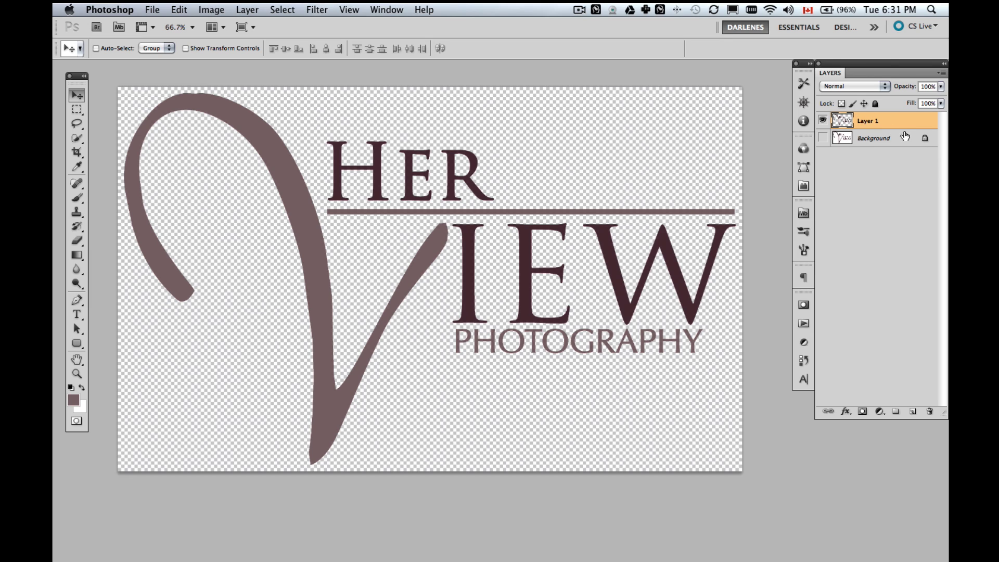
key("h")
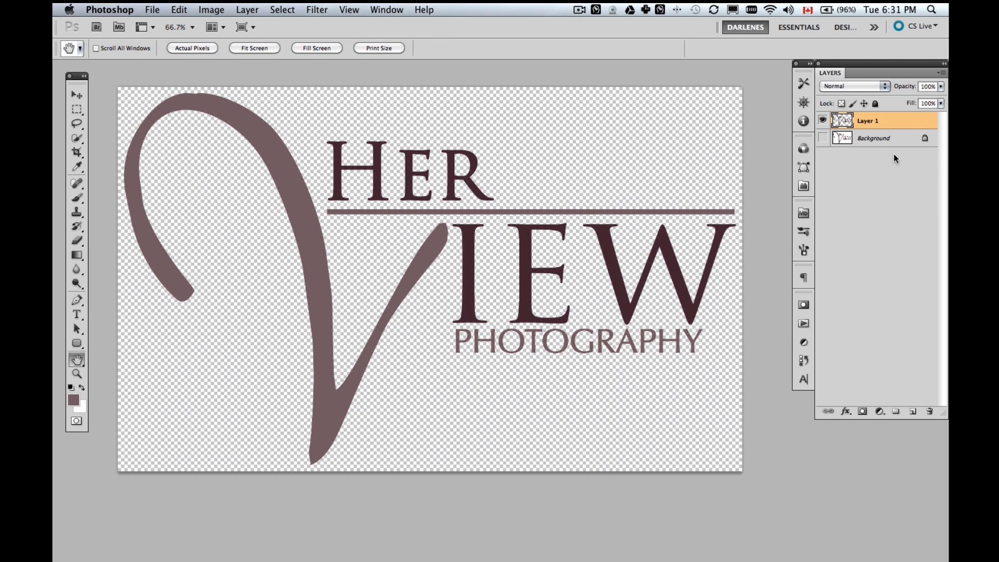
Step: Add a Drop Shadow and a Bevel and Emboss effect to the logo layer
double_click(894, 154)
left_click(587, 274)
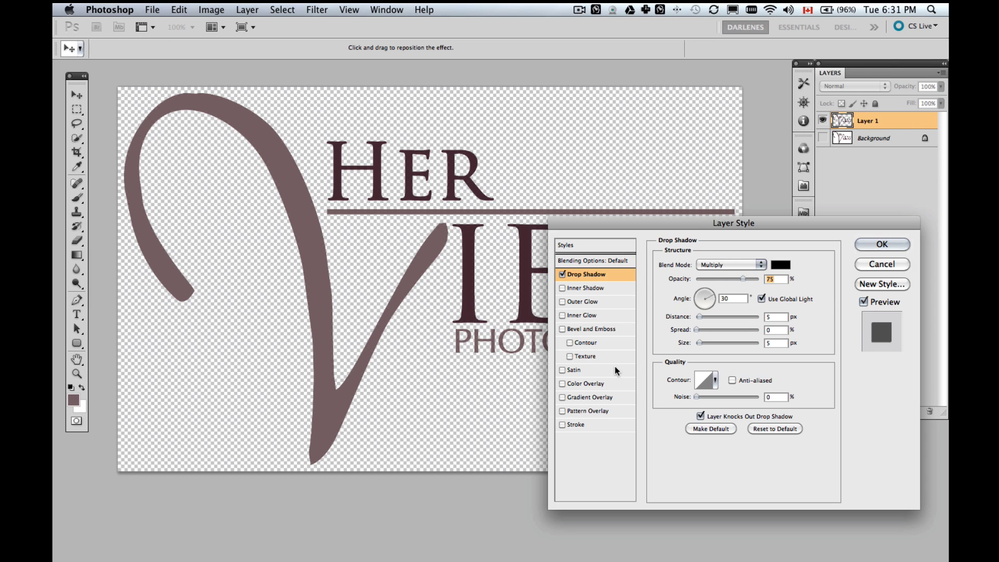
left_click(590, 329)
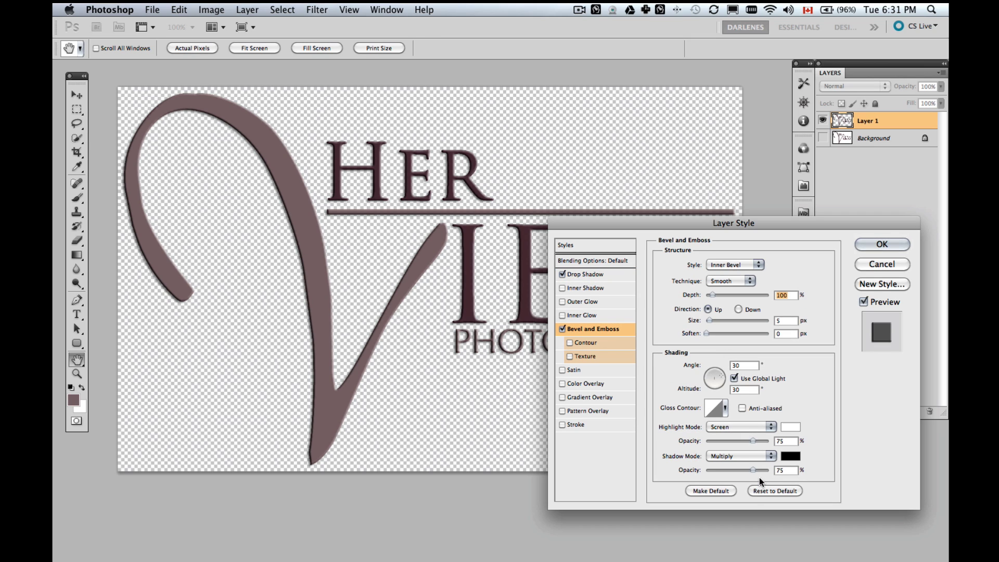
Step: Compare the Emboss and Pillow Emboss bevel styles on the logo, settle on Emboss, and set its size to 6 px
left_click(728, 265)
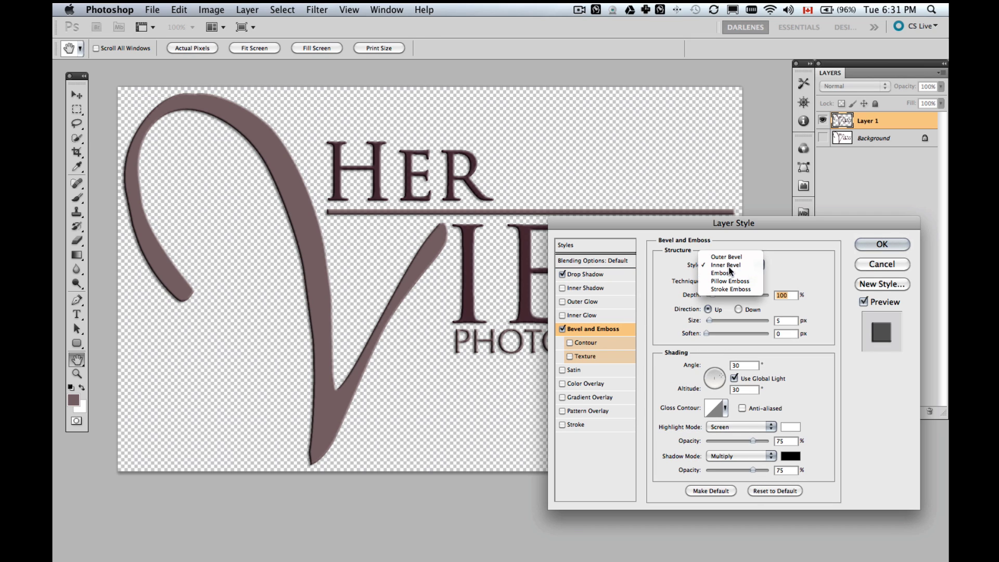
left_click(730, 271)
left_click(732, 266)
left_click(729, 272)
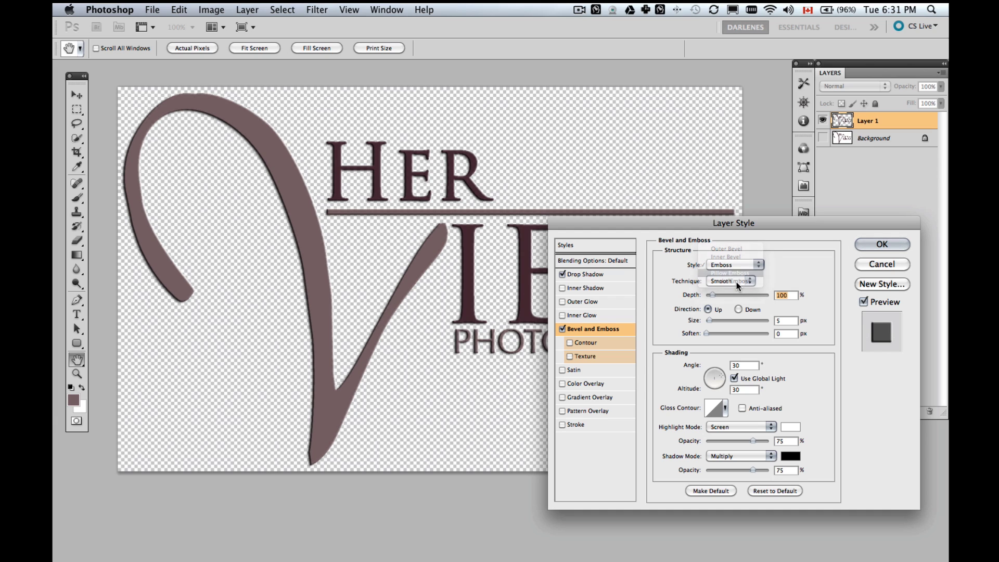
left_click(727, 266)
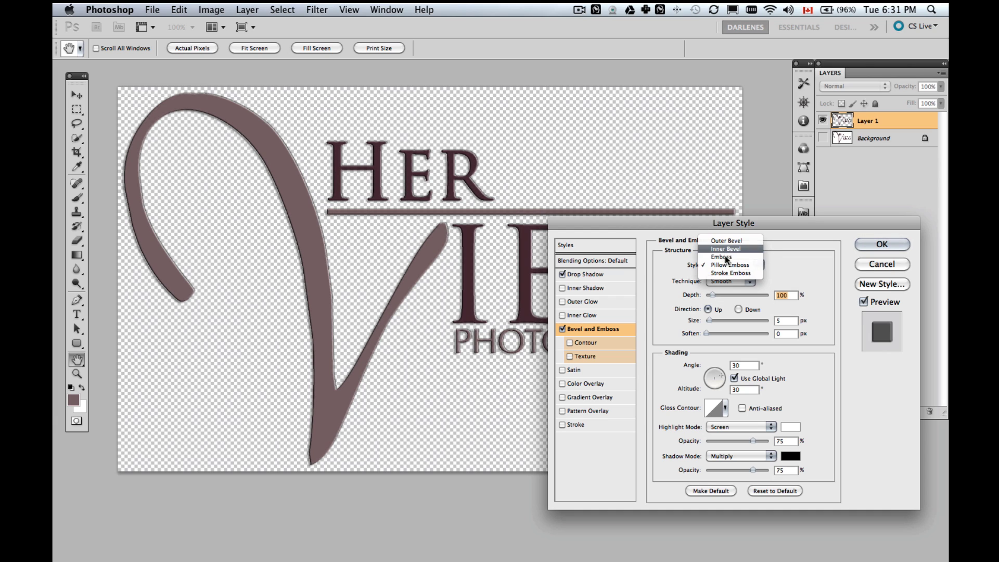
left_click(727, 256)
left_click(720, 263)
left_click(722, 269)
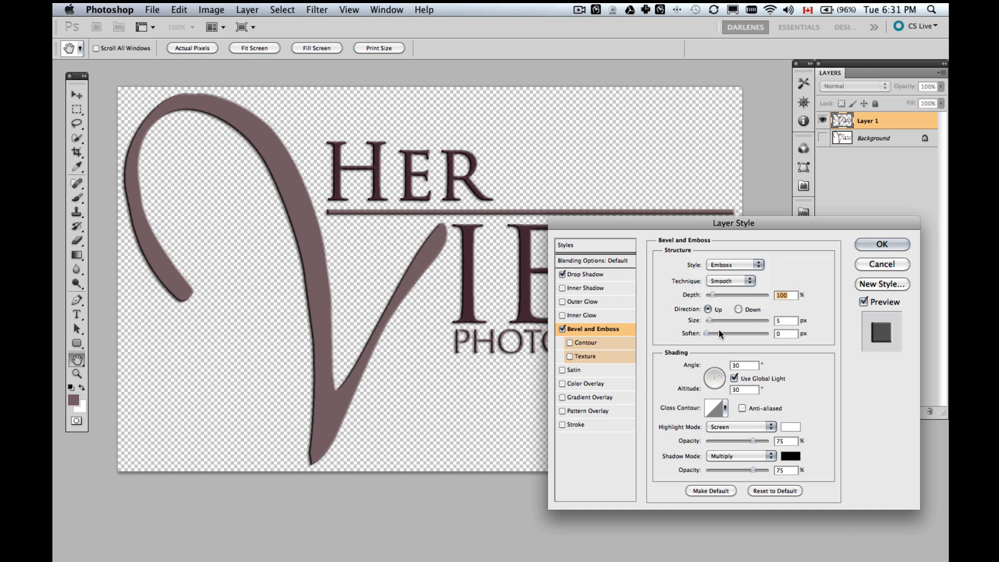
left_click(708, 319)
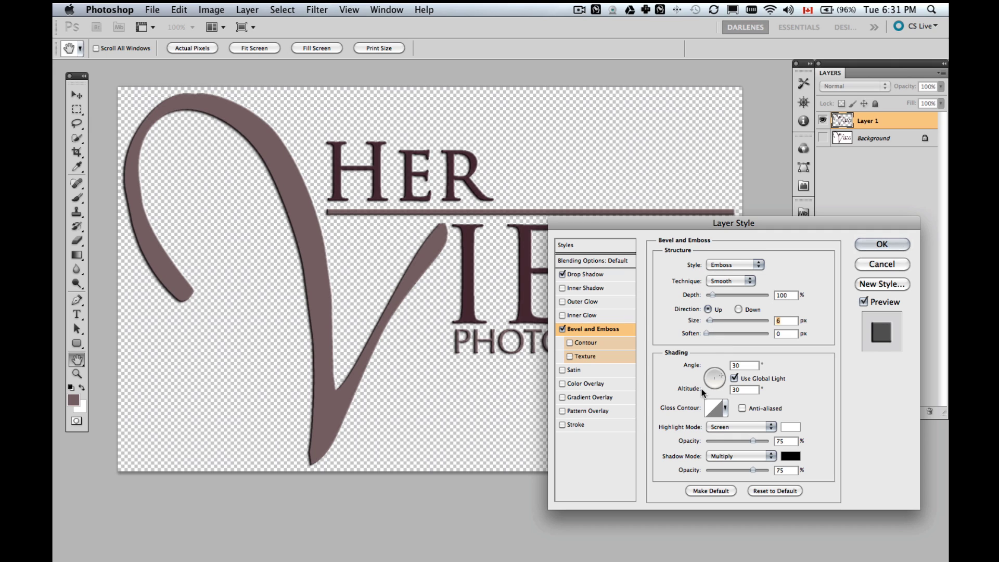
Step: Set the logo layer's fill opacity to 0% in its blending options
left_click(591, 274)
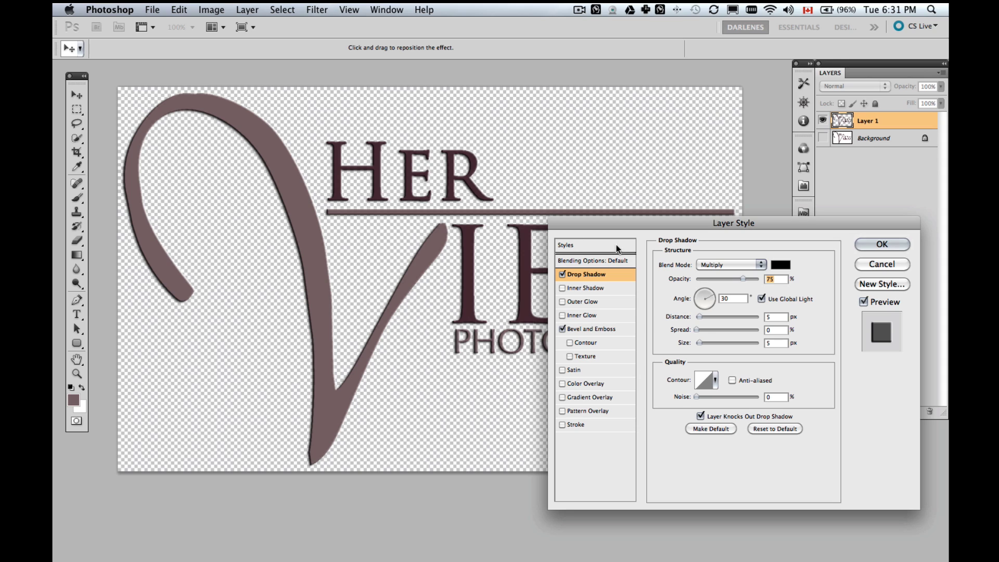
left_click(588, 260)
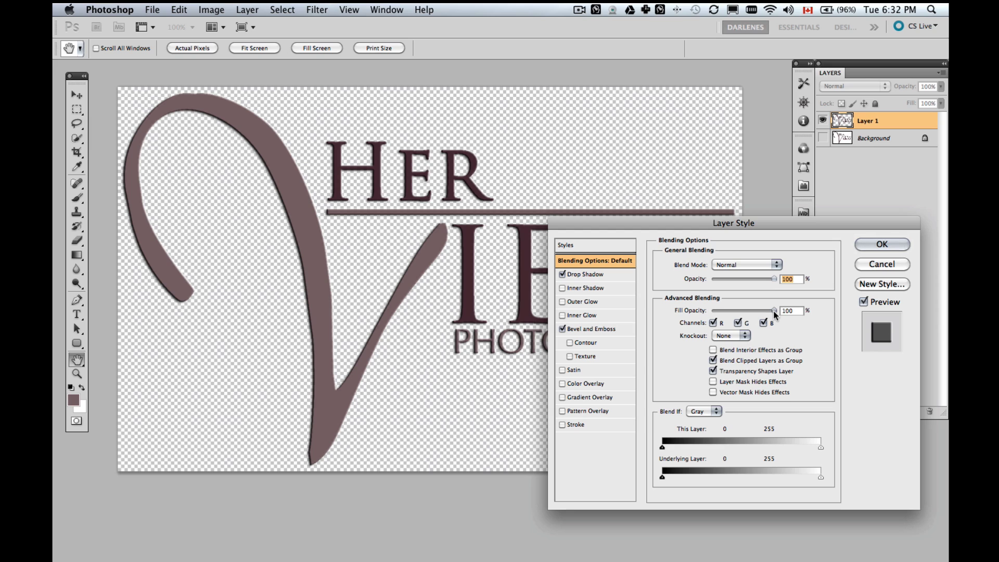
left_click_drag(774, 310, 700, 316)
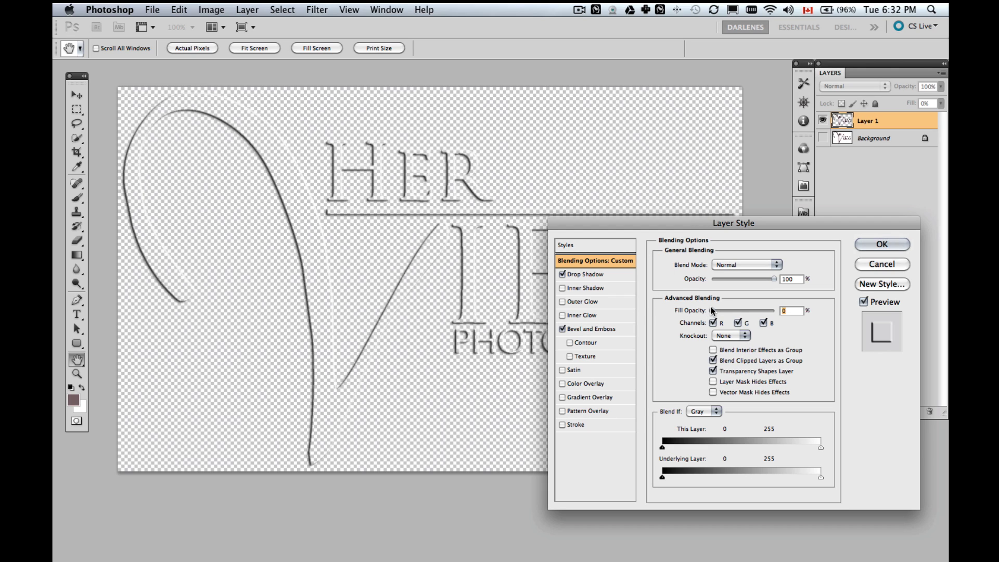
mouse_move(711, 310)
left_mouse_down()
mouse_move(772, 310)
mouse_move(716, 312)
left_mouse_up()
Step: Set the drop shadow's spread to 9% and size to 10 px, and reposition it to a 171° angle and 7 px distance
left_click(593, 276)
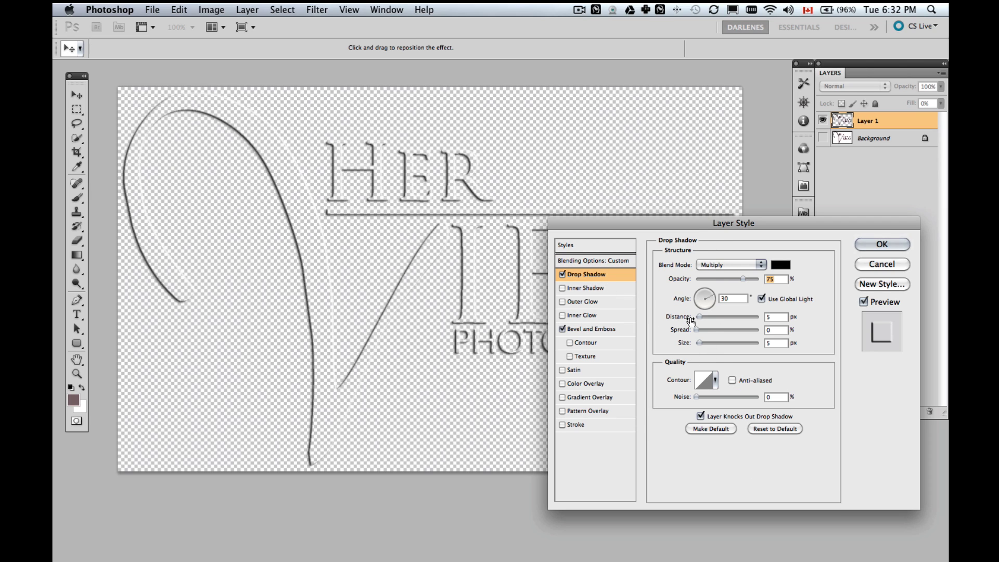
mouse_move(697, 328)
left_mouse_down()
mouse_move(705, 339)
mouse_move(703, 318)
mouse_move(701, 341)
left_mouse_up()
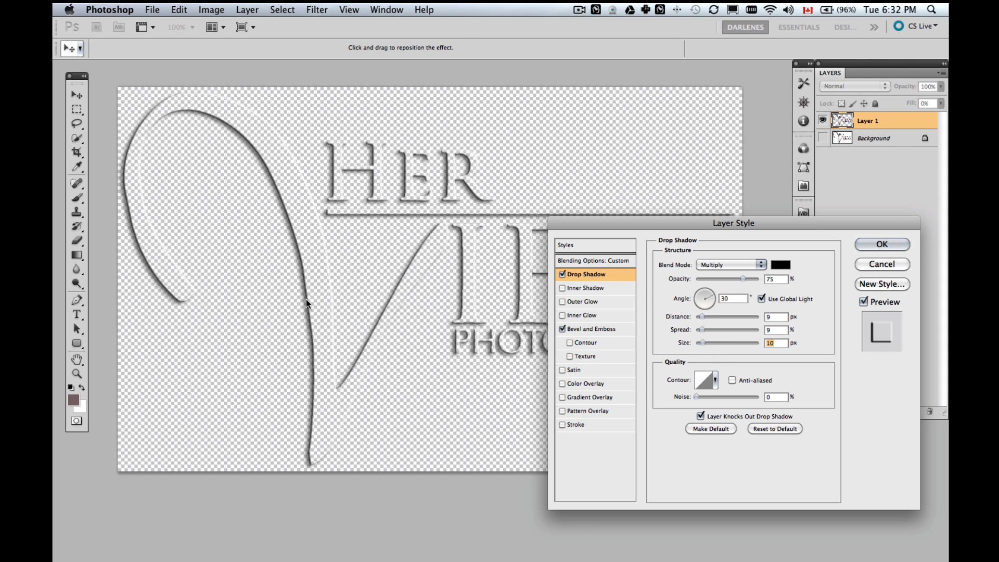
mouse_move(303, 305)
left_mouse_down()
mouse_move(294, 314)
mouse_move(313, 305)
left_mouse_up()
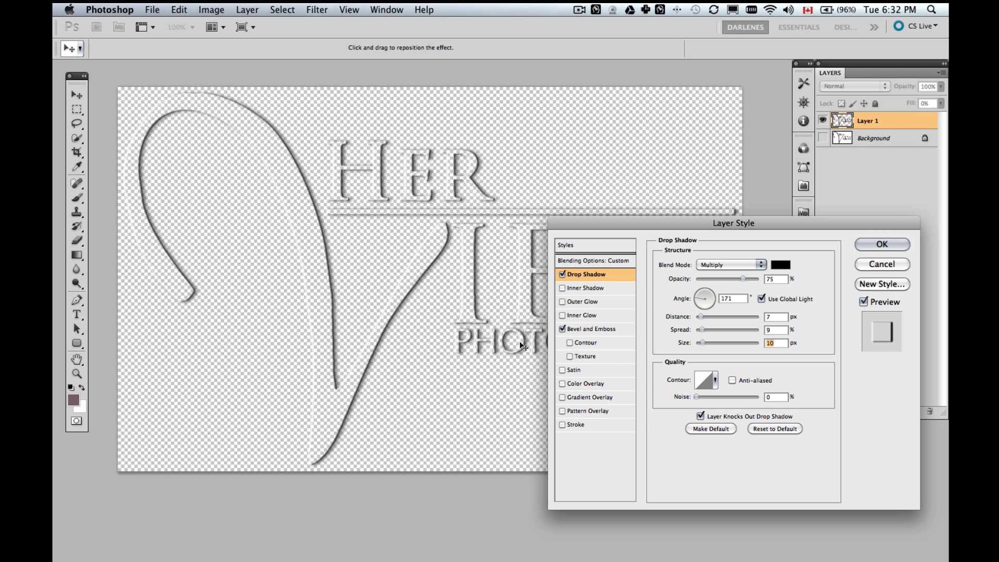
Step: Set the bevel's highlight opacity to 98% and its shadow opacity to 82%
left_click(597, 329)
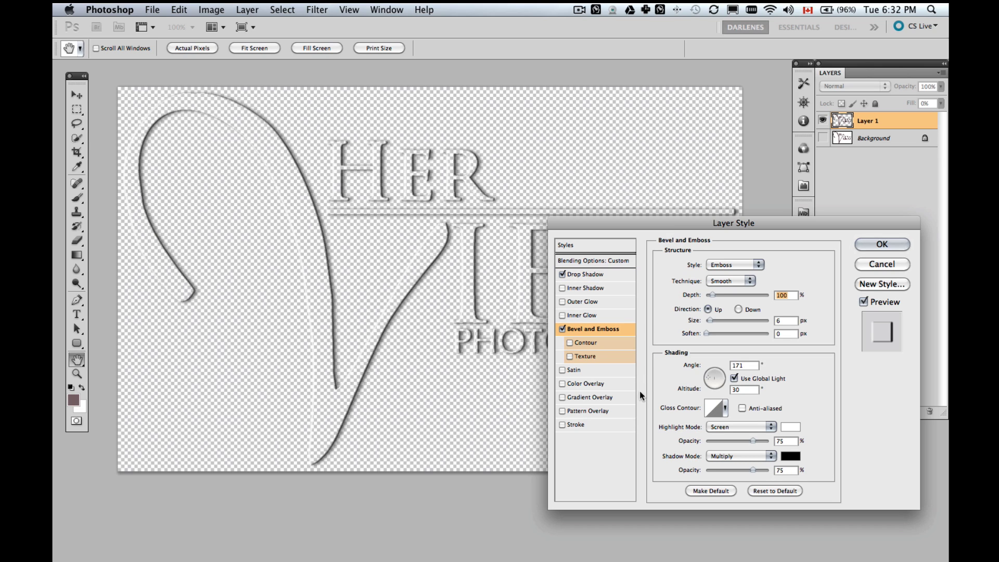
left_click_drag(748, 440, 768, 441)
left_click_drag(756, 465, 759, 465)
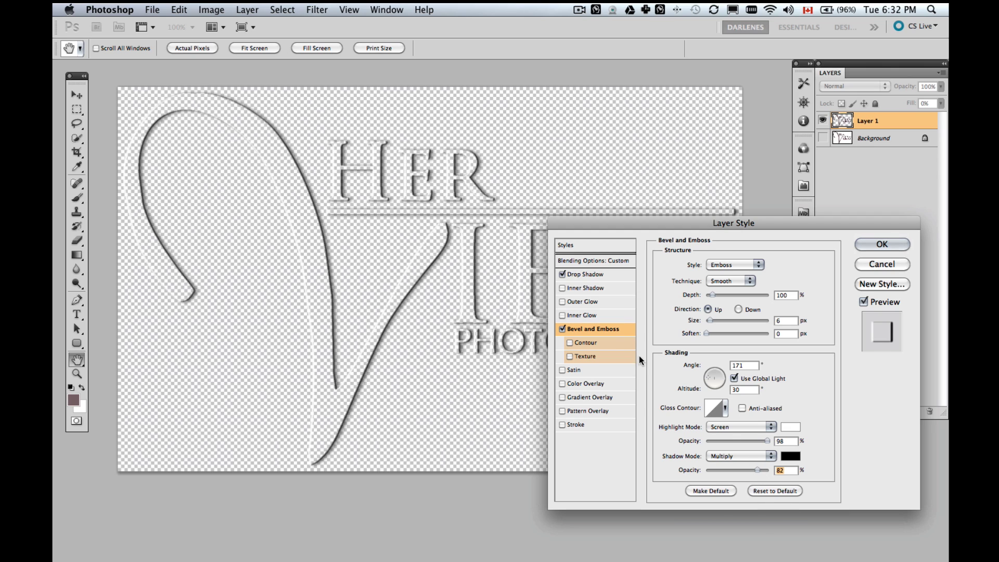
Step: Set the drop shadow's spread to 11% and apply the layer style to the logo
left_click(572, 274)
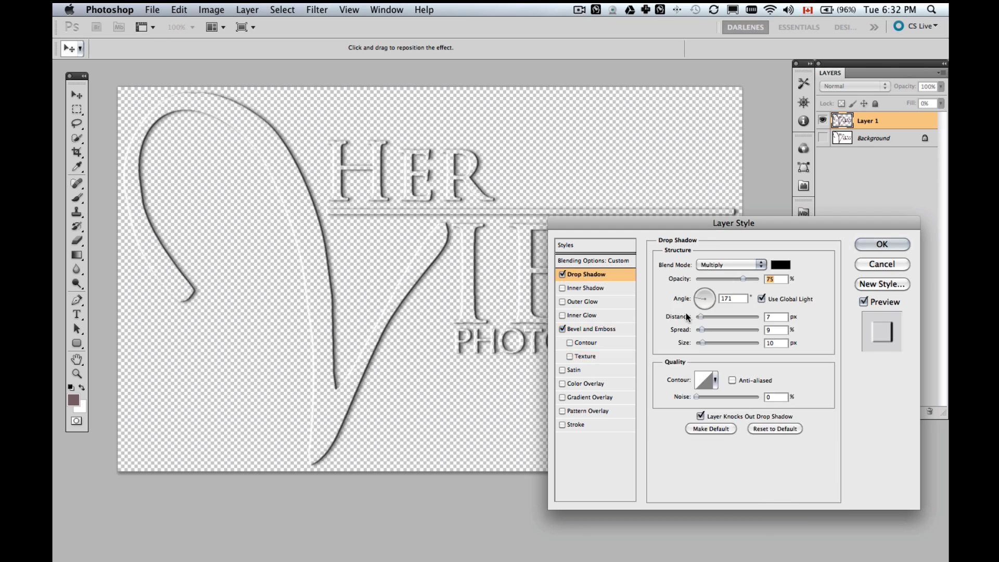
left_click_drag(701, 330, 702, 330)
left_click_drag(679, 223, 670, 246)
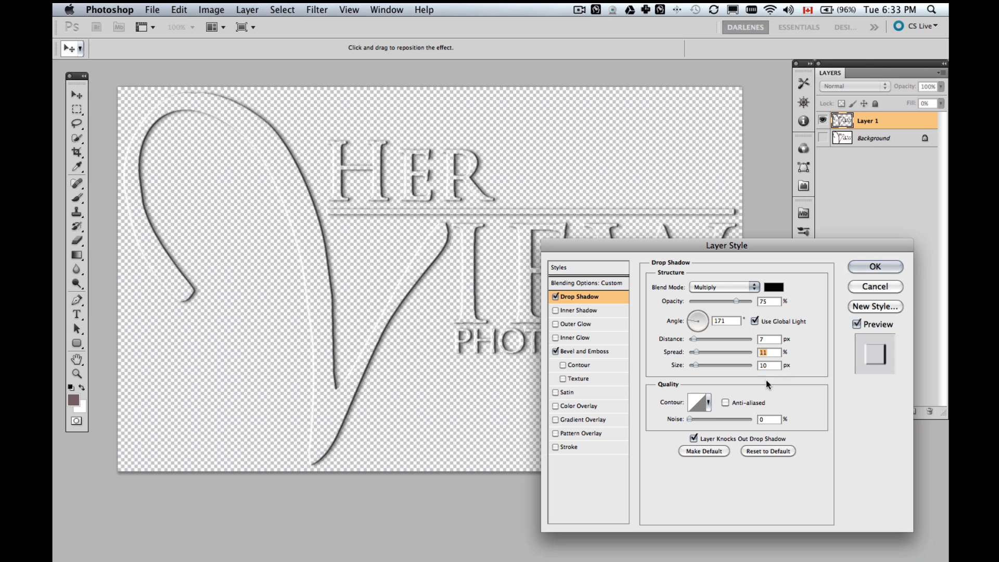
left_click(863, 267)
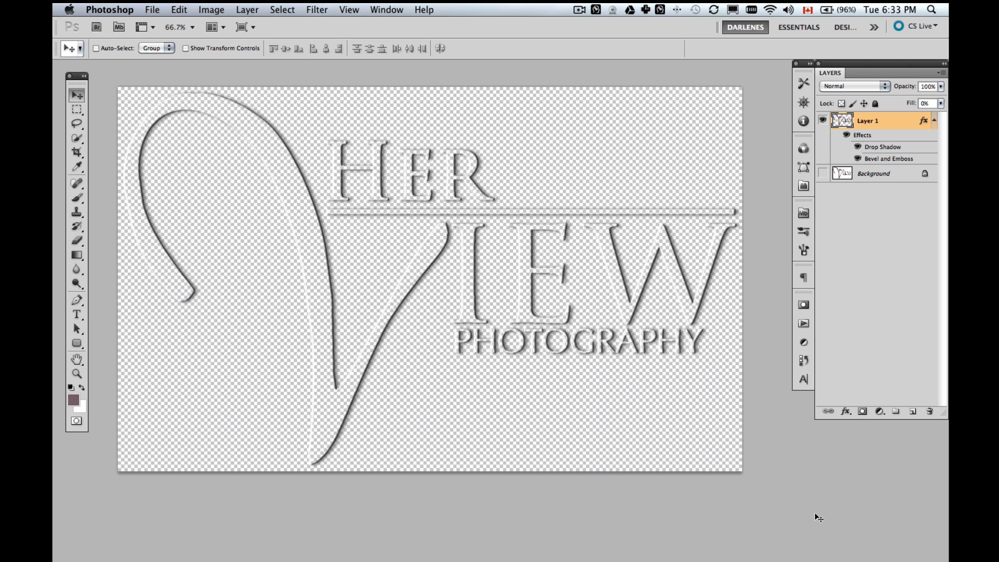
Step: Start saving a copy of the logo document in the logos folder under the name HV-watermark-trans-dk
mouse_move(699, 559)
left_click(151, 9)
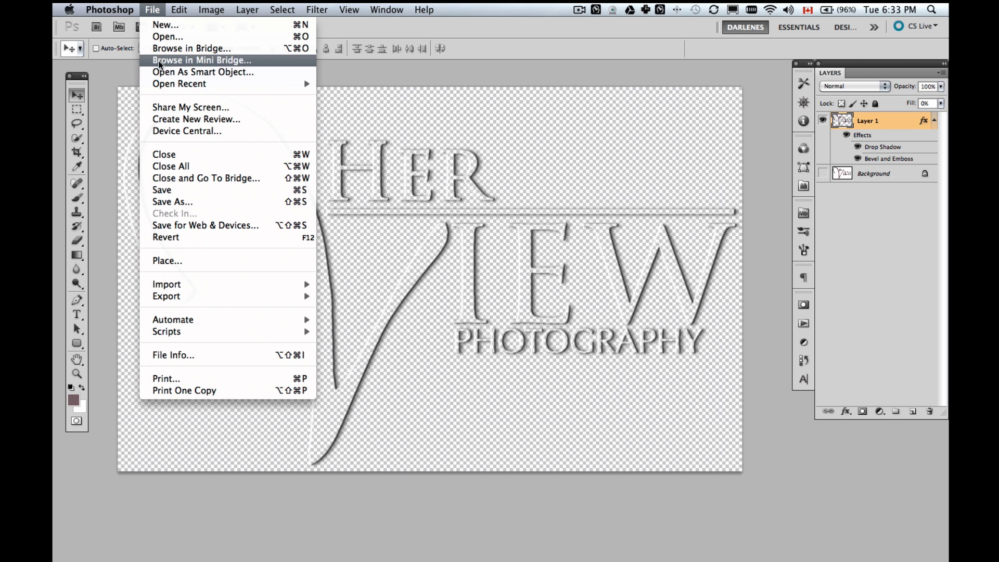
left_click(188, 201)
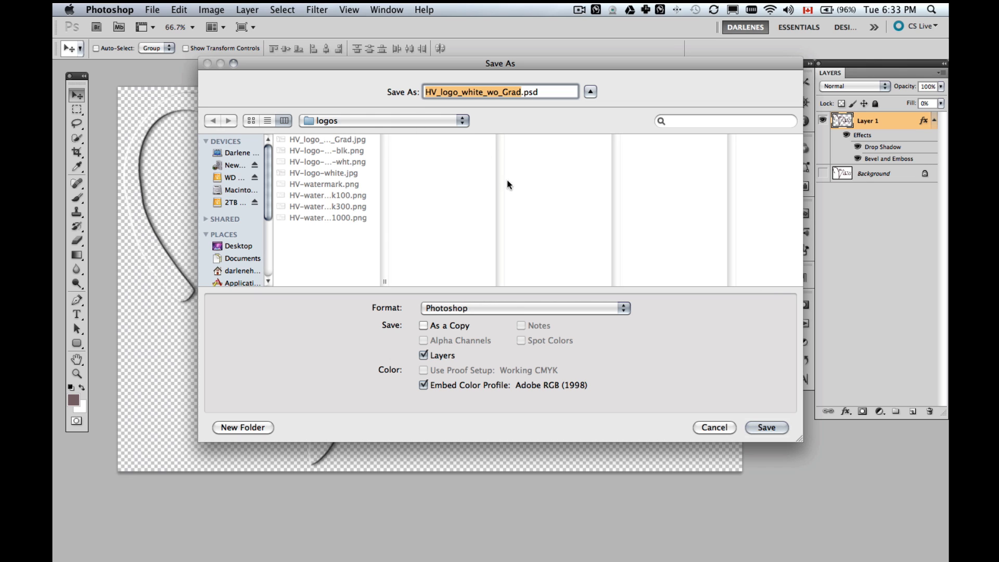
left_click_drag(380, 281, 423, 282)
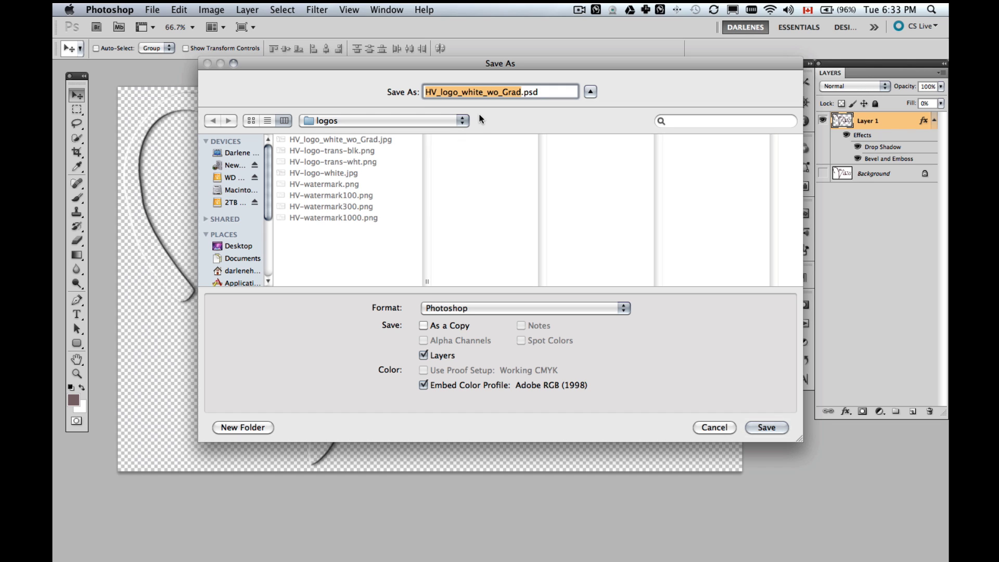
type("HV")
type("-wa")
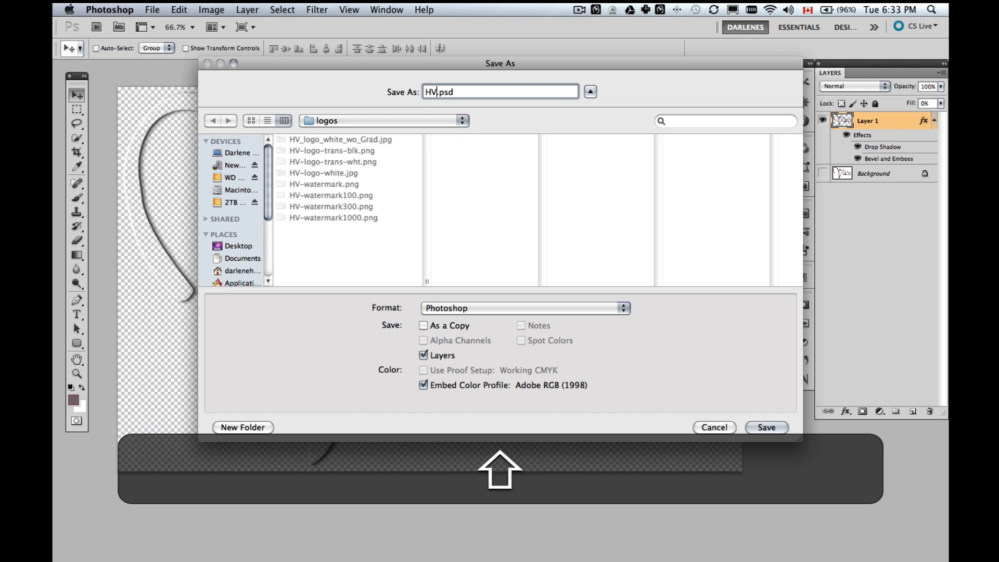
type("term")
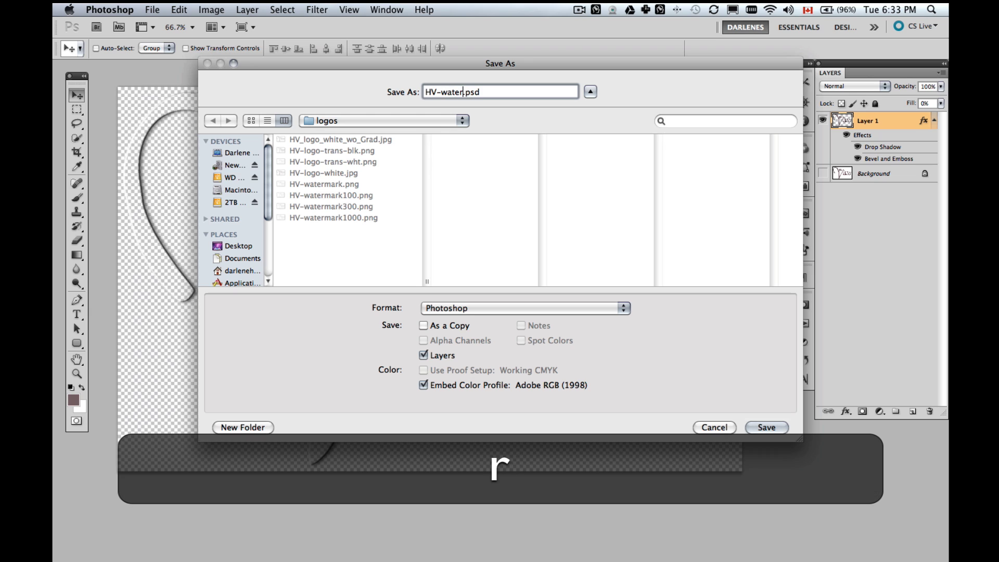
type("ark-tra")
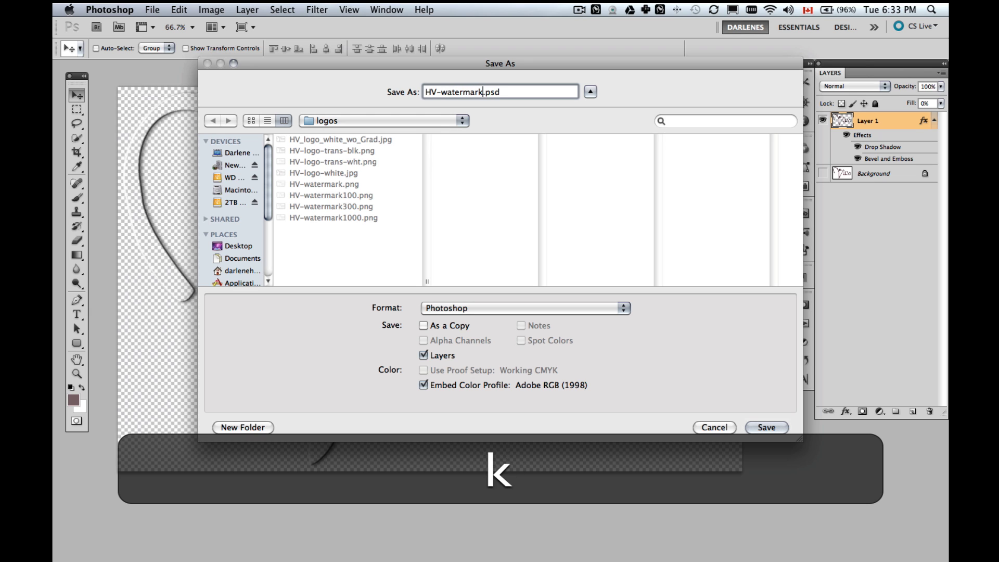
type("ns")
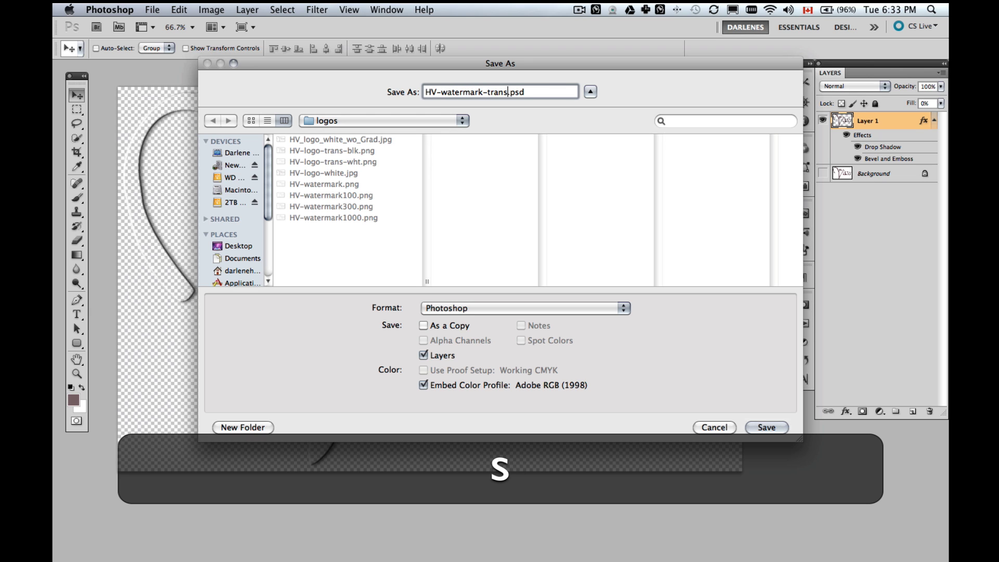
type("-dk")
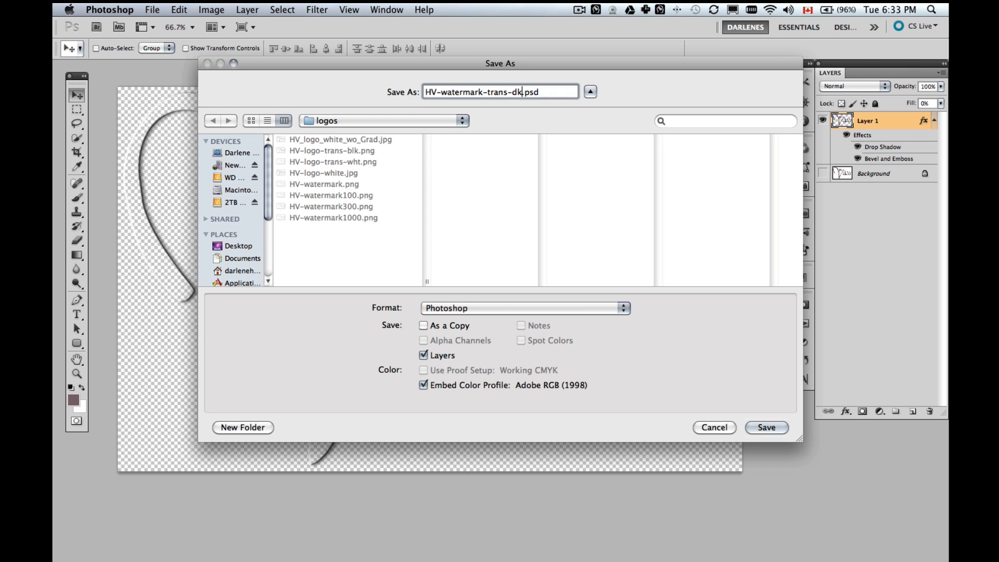
Step: Choose PNG as the file format and save the watermark without interlacing
left_click(499, 309)
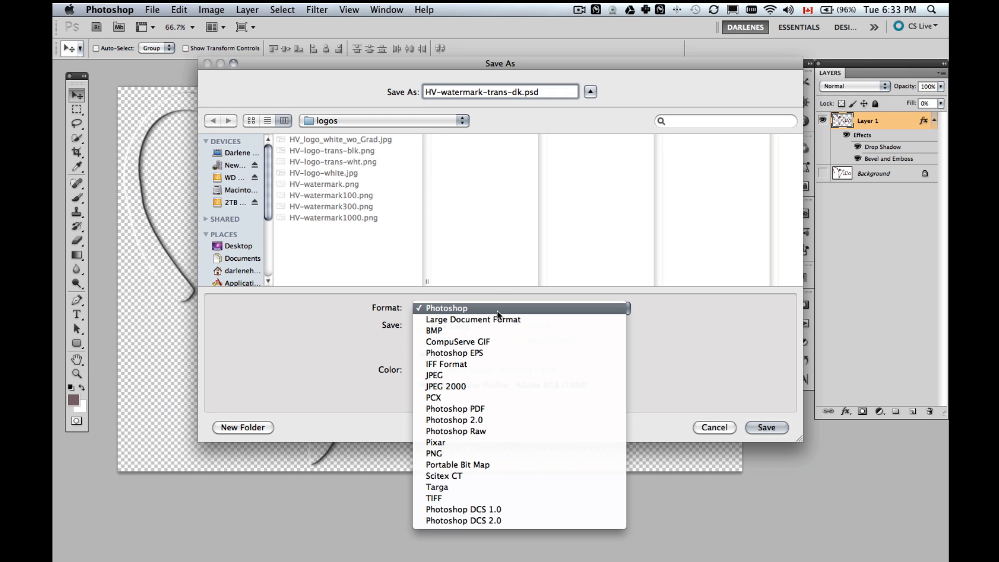
left_click(510, 451)
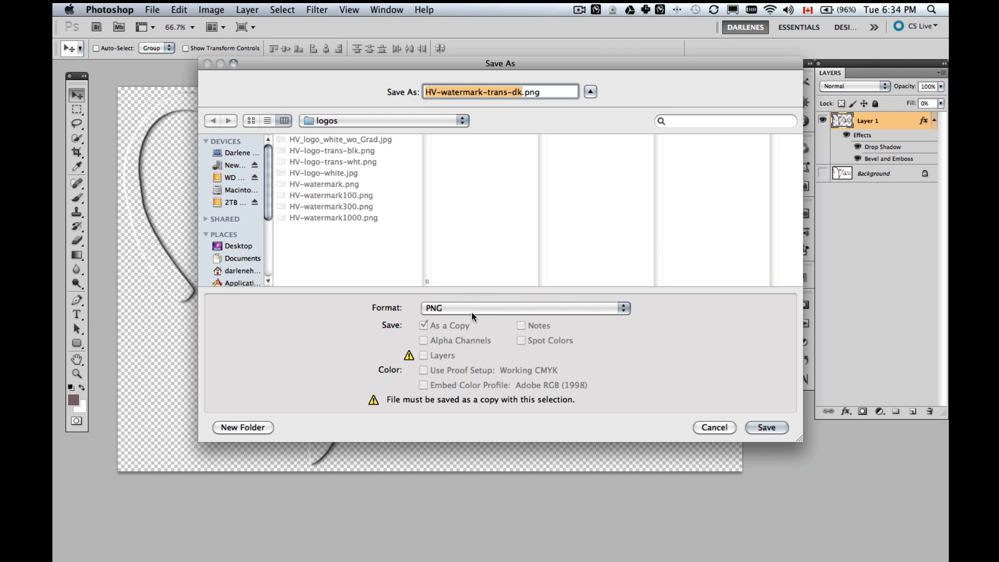
left_click(772, 430)
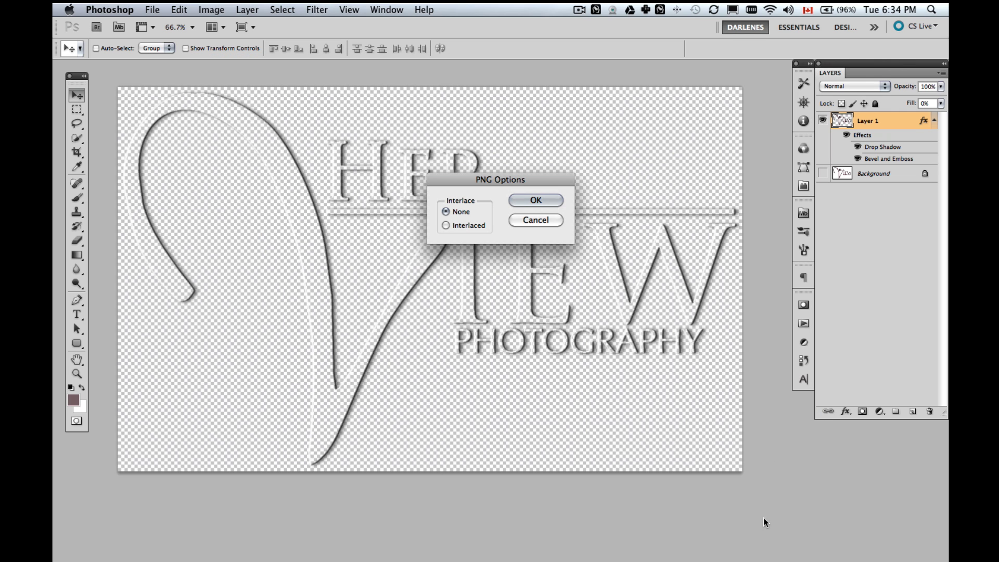
key("Return")
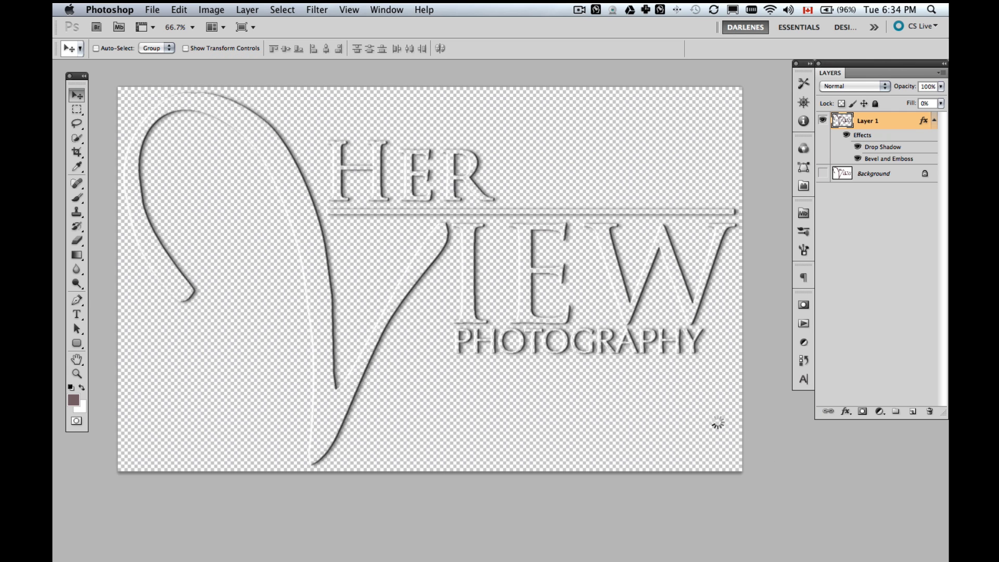
Step: Reopen the logo layer's Drop Shadow settings and change the shadow color to white
double_click(883, 146)
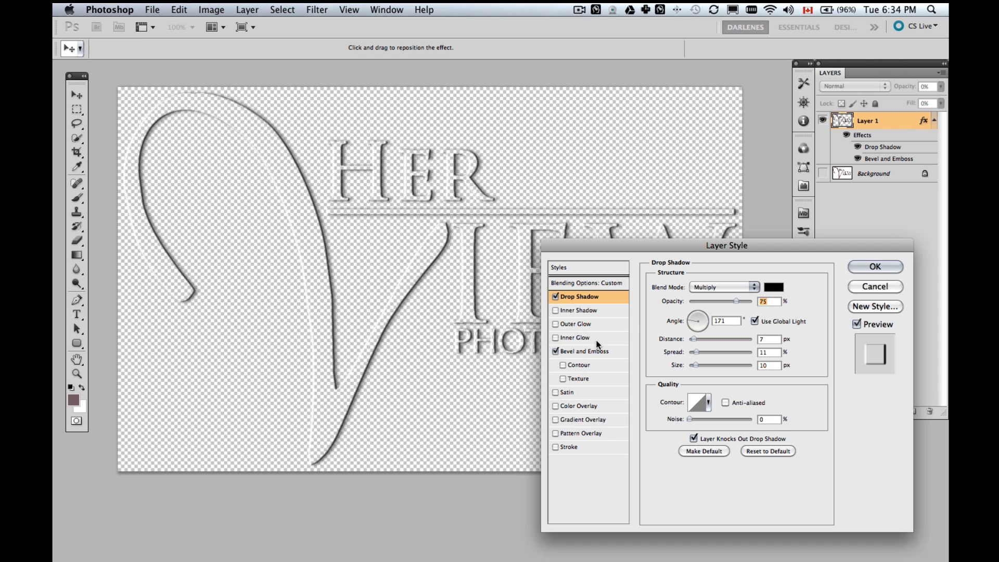
left_click(774, 287)
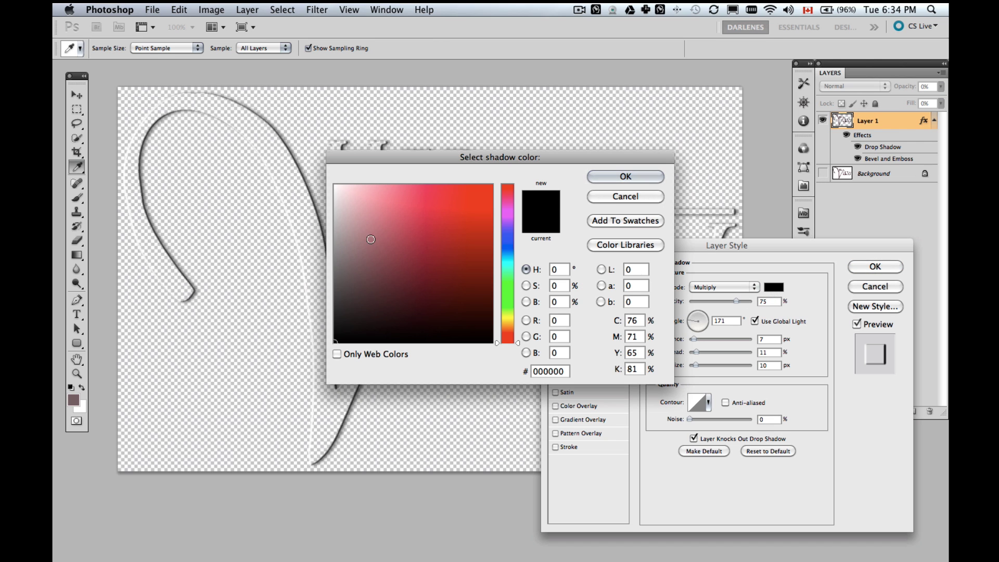
left_click(336, 186)
left_click(601, 176)
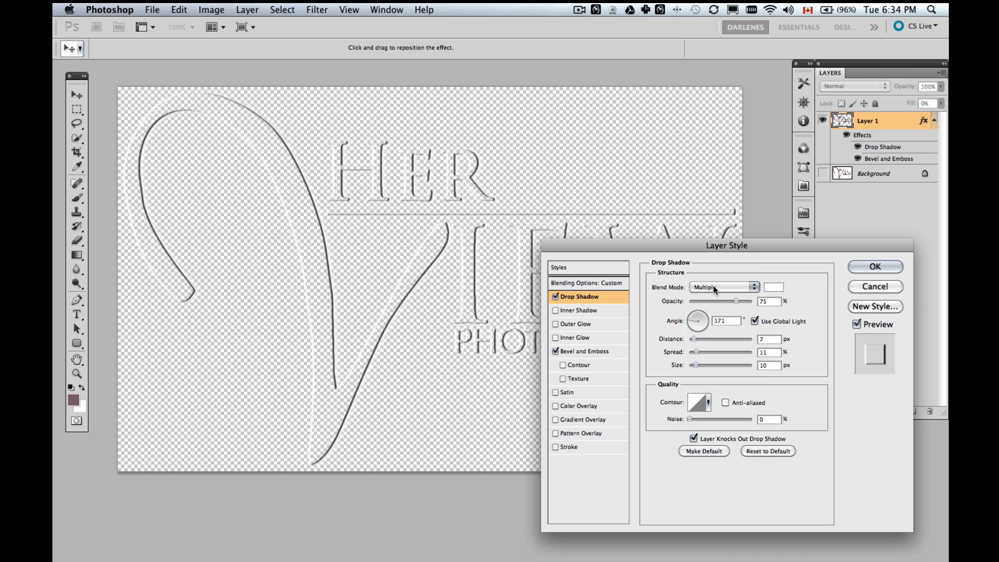
Step: Set the drop shadow's blend mode to Lighten and its distance to 11 px
left_click(713, 285)
left_click(711, 324)
left_click_drag(694, 339, 696, 339)
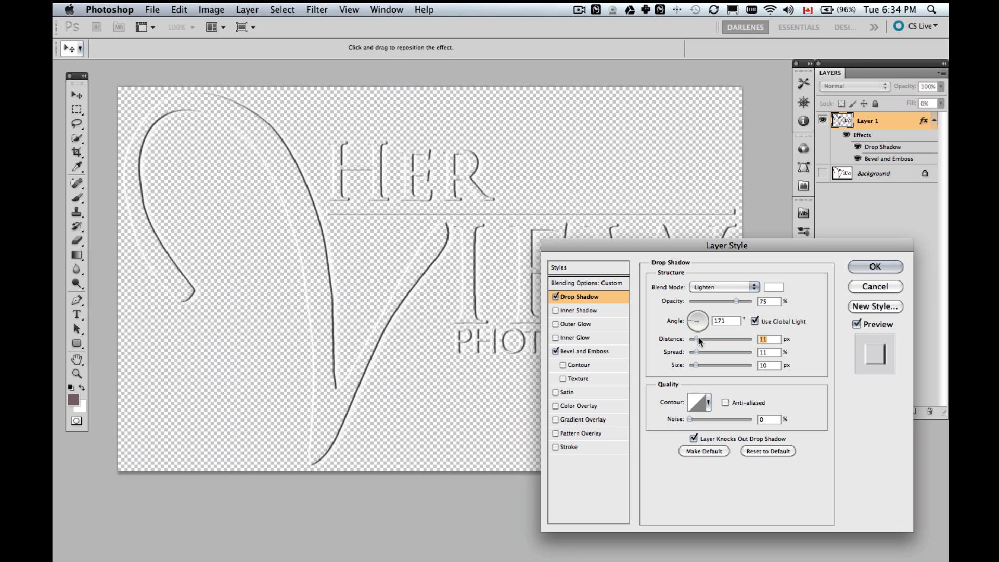
Step: Review the Bevel and Emboss settings and apply the updated layer style to the logo layer
left_click(595, 352)
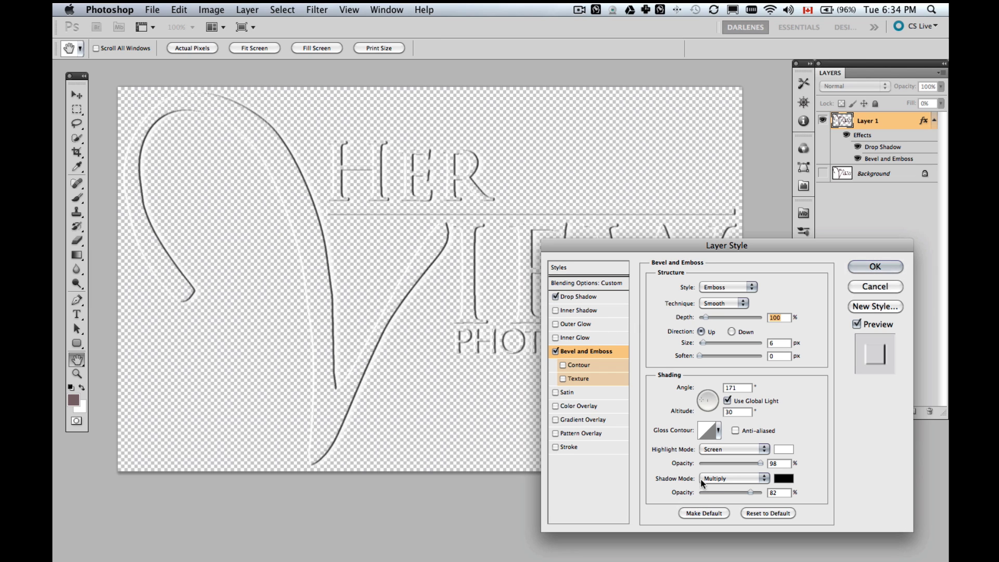
left_click(875, 267)
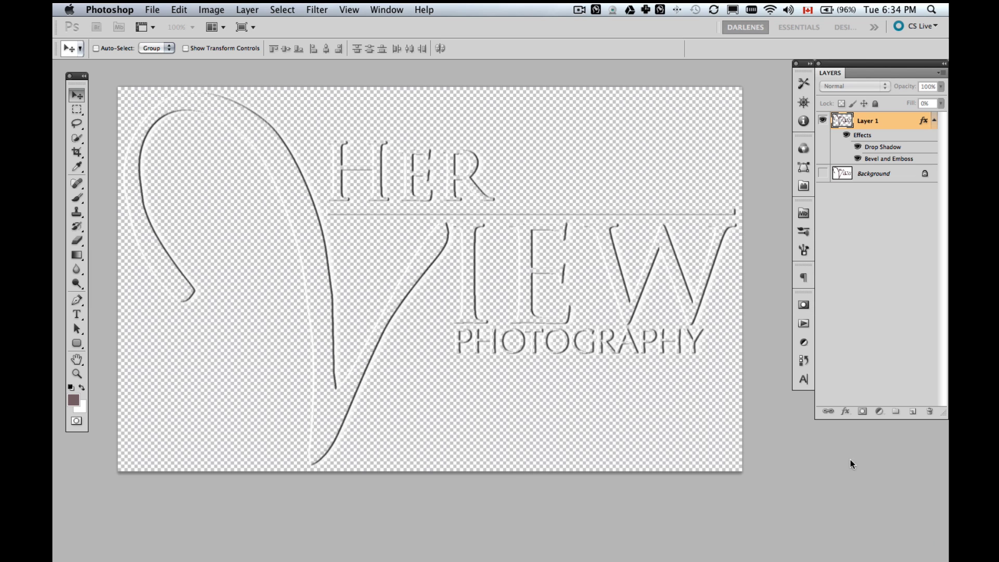
Step: Add a new empty layer and move it beneath the logo layer, above the hidden Background
left_click(940, 74)
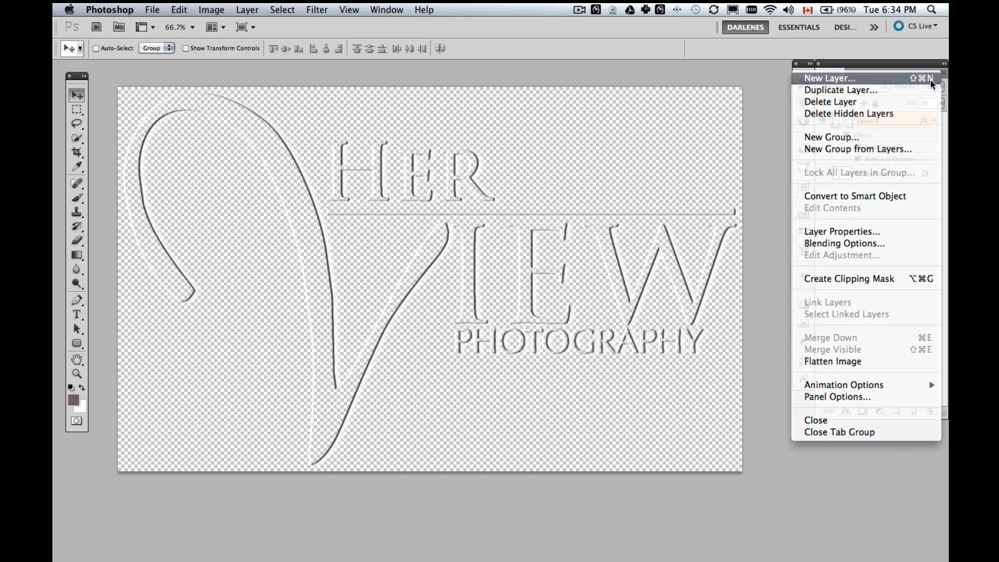
left_click(932, 78)
left_click(630, 241)
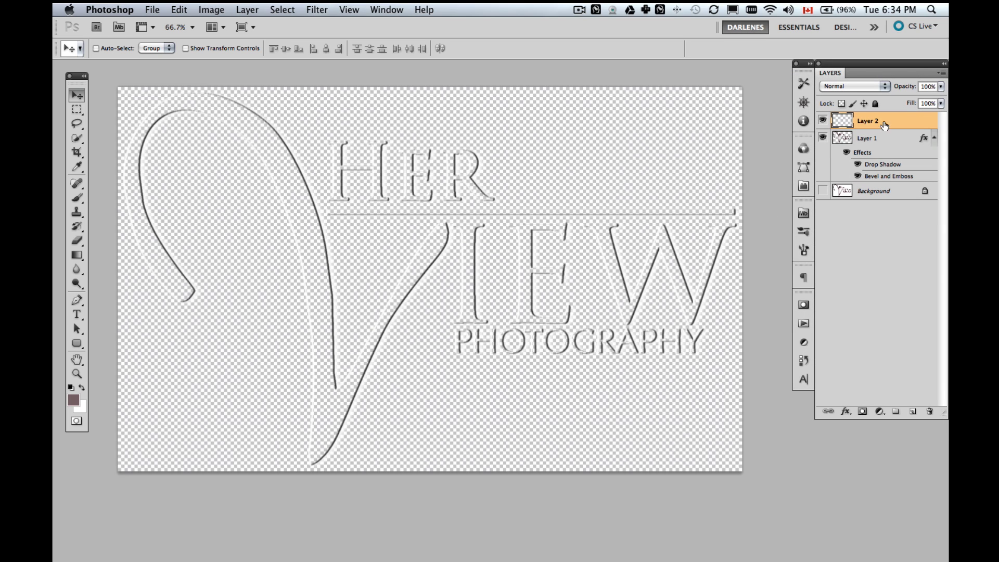
left_click_drag(884, 125, 888, 185)
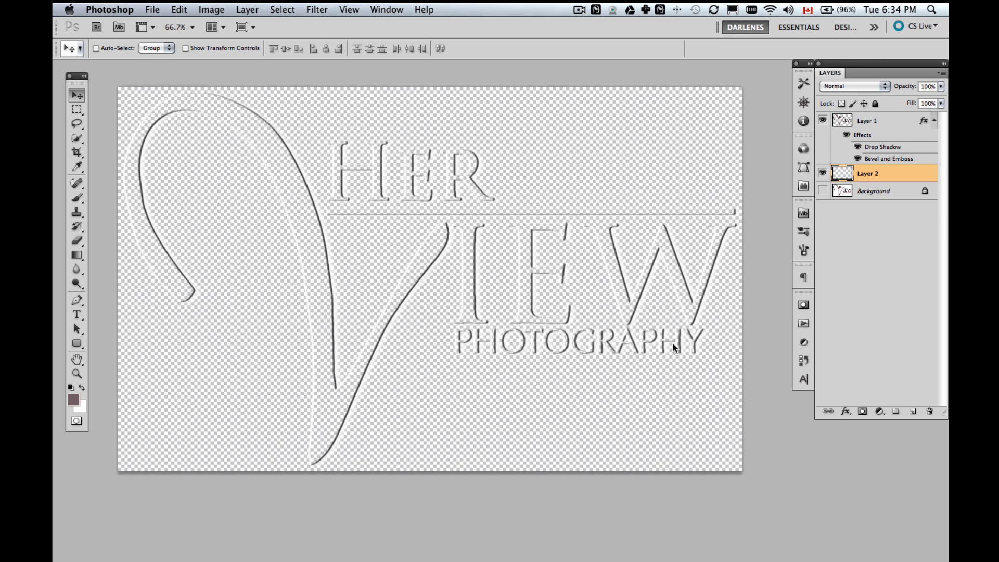
Step: Reset the colors to the defaults and fill Layer 2 with black using the Paint Bucket tool
key("g")
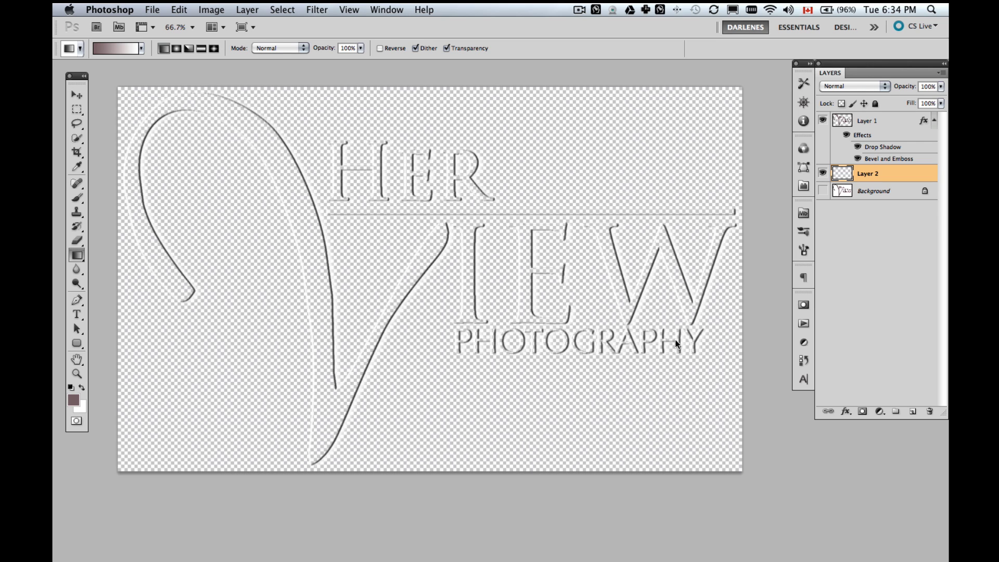
key("x")
key("d")
key("x")
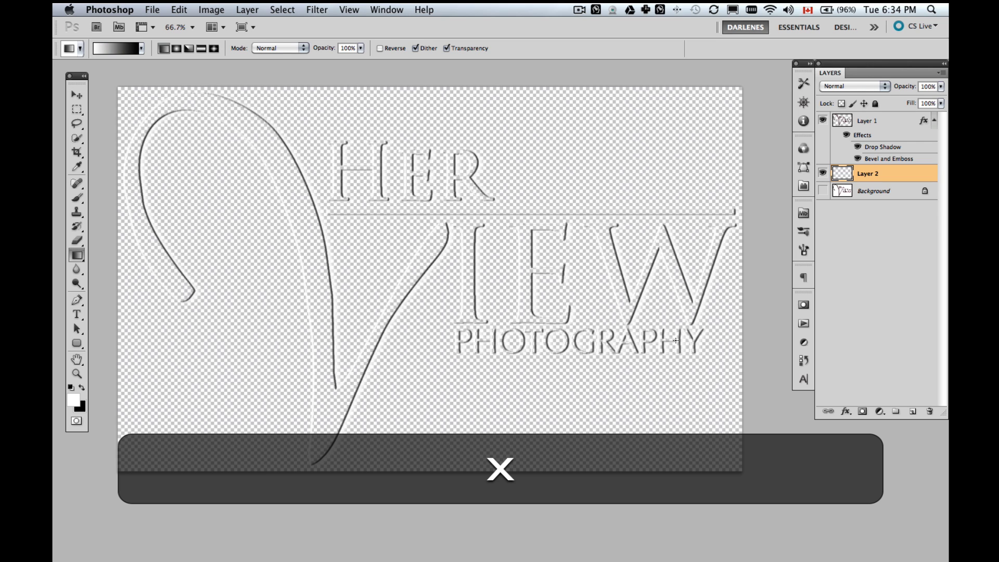
key("x")
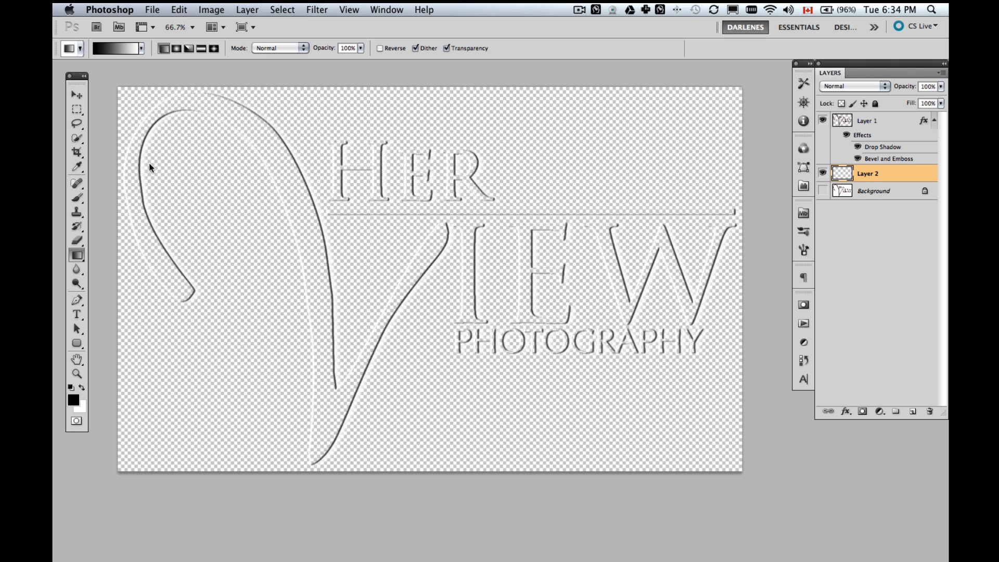
key("shift+g")
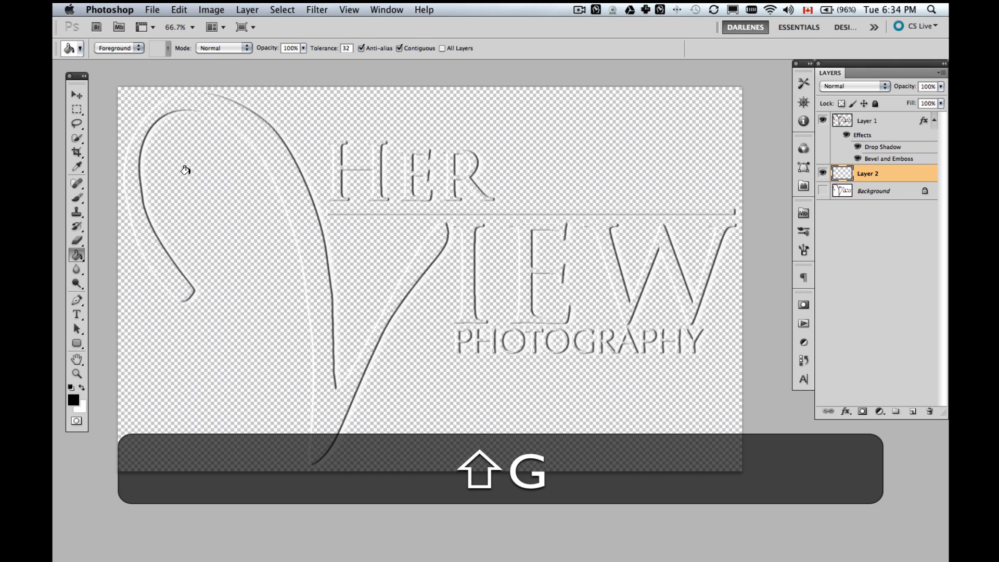
left_click(549, 410)
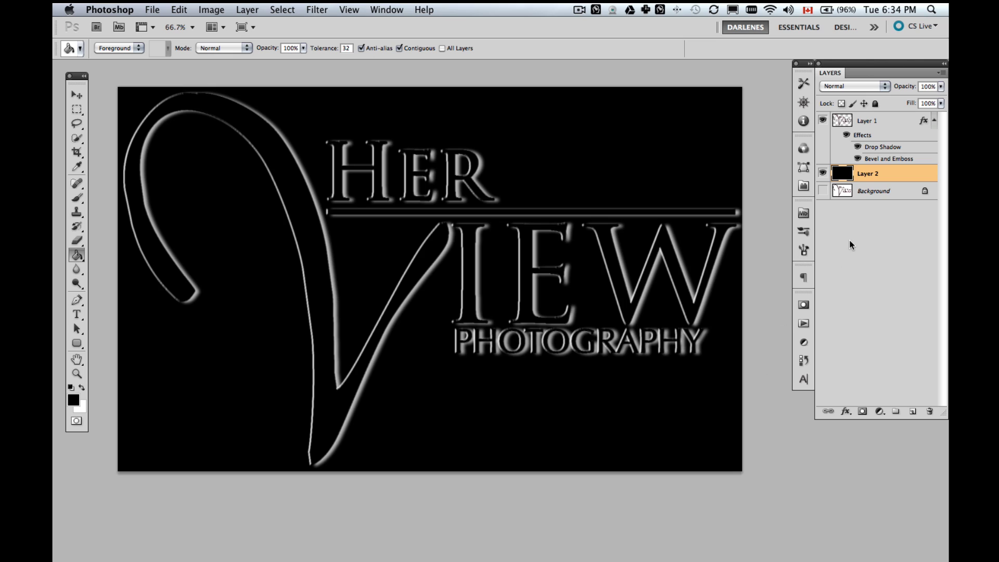
Step: Inspect the logo layer's Bevel and Emboss settings against the black background
left_click(882, 123)
double_click(886, 161)
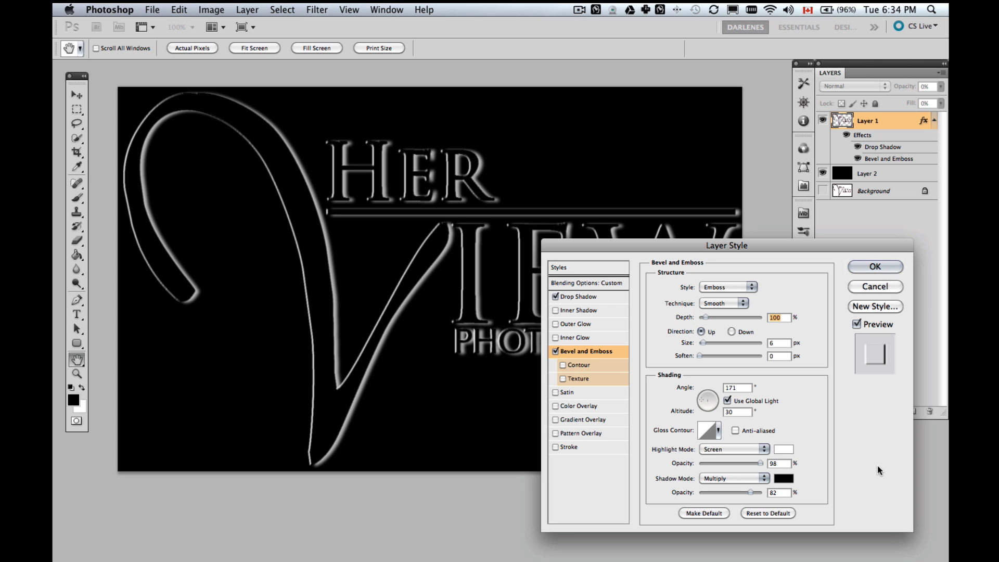
left_click(866, 267)
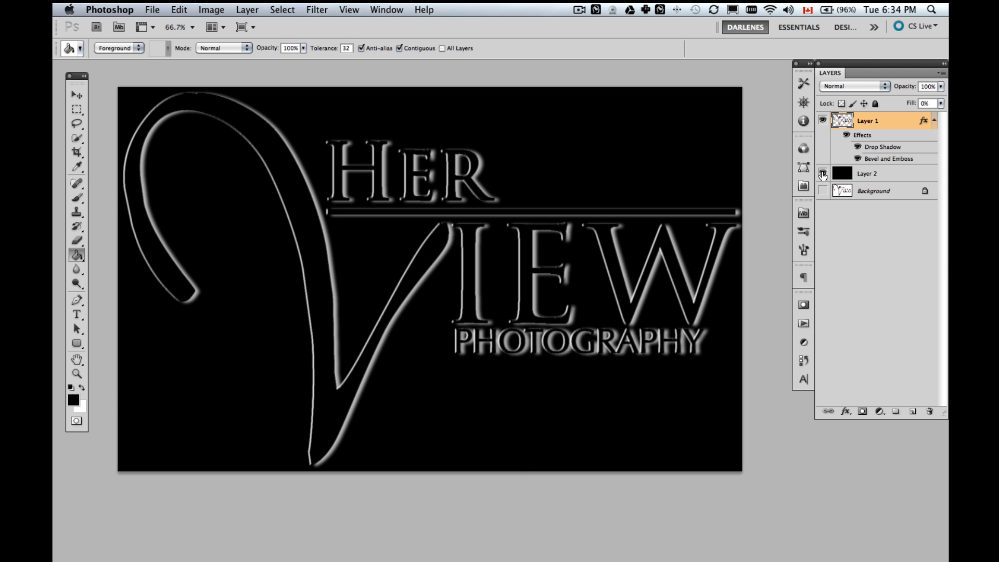
Step: Hide the black layer and start saving the document in the logos folder under the name HV-watermark-trans-lt
left_click(823, 172)
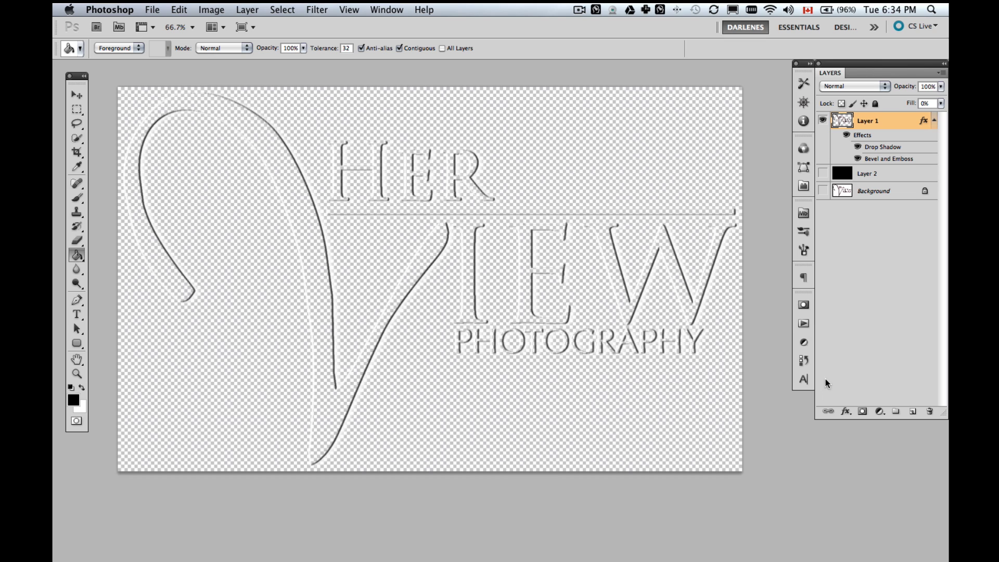
key("super+shift+s")
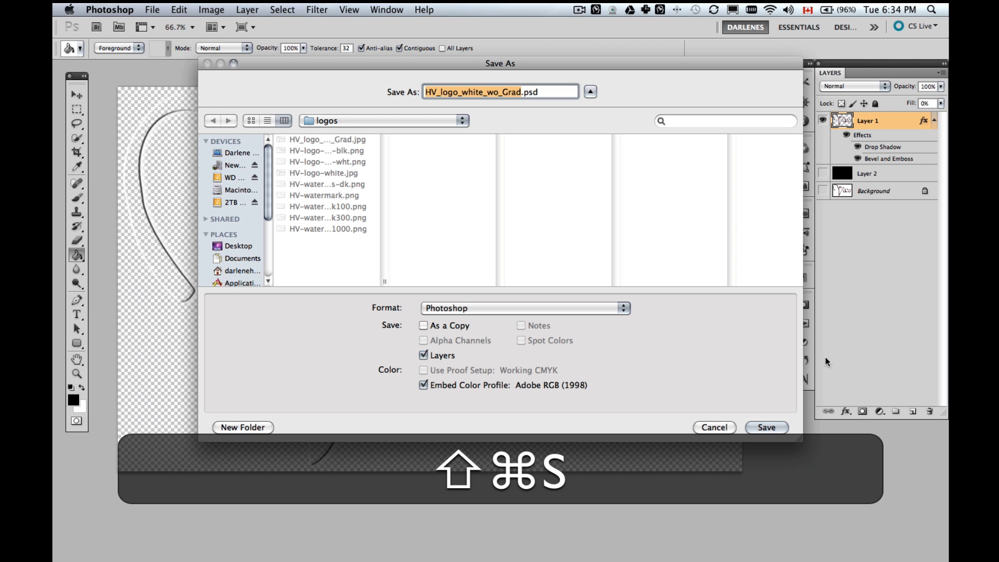
left_click_drag(385, 282, 426, 281)
left_click(334, 184)
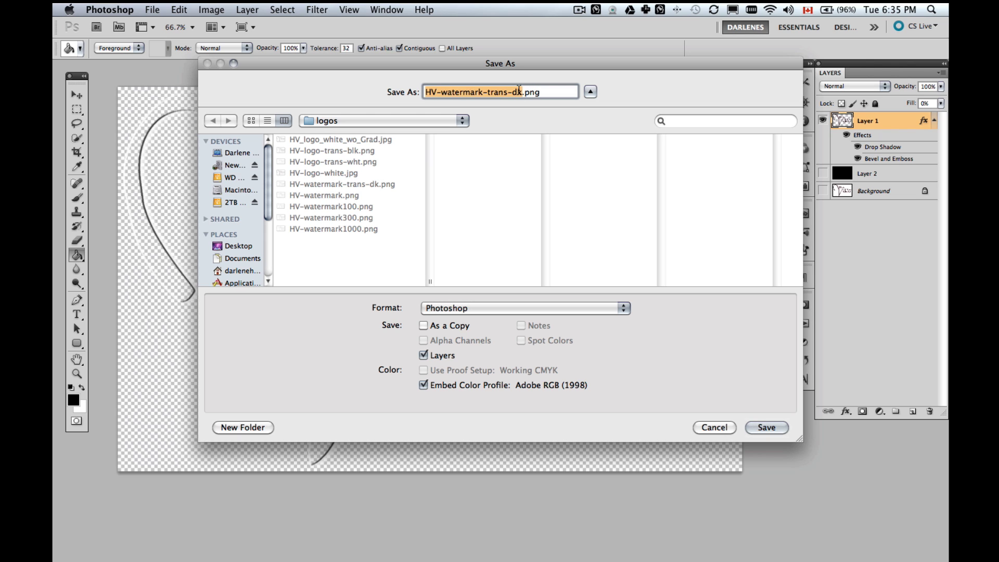
key("Right")
key("BackSpace")
key("BackSpace")
type("lt")
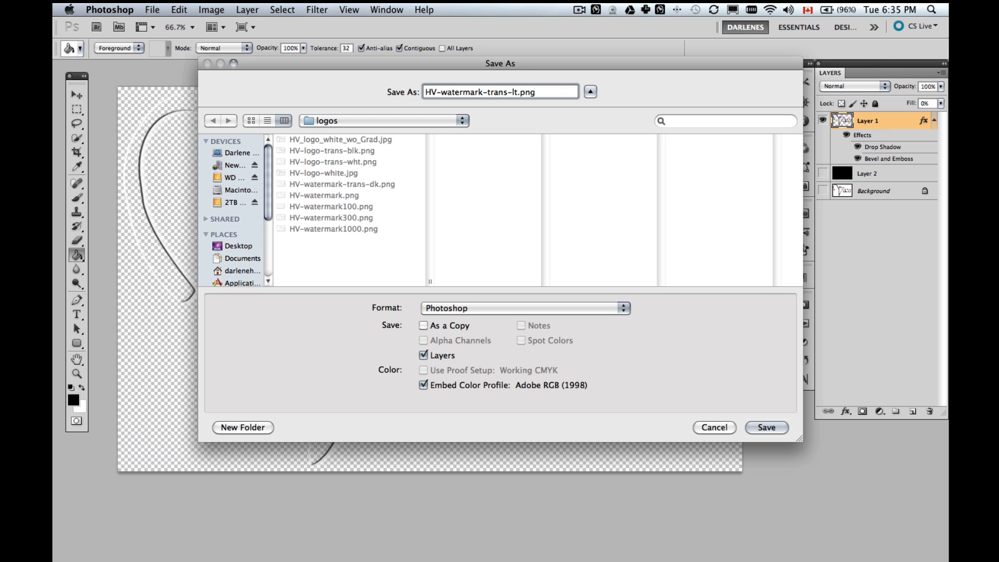
Step: Choose PNG as the file format and save the light watermark copy
left_click(568, 308)
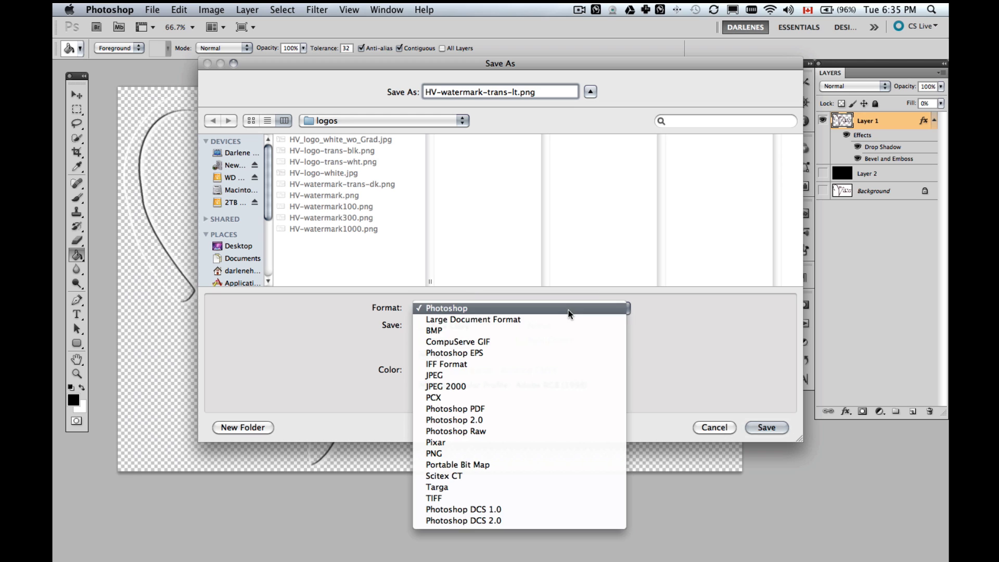
left_click(576, 452)
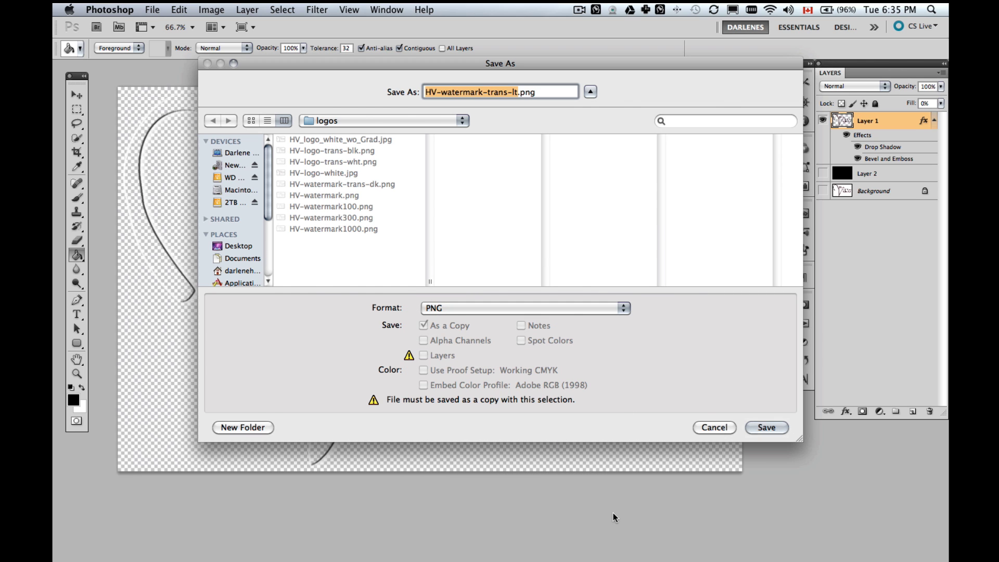
key("Return")
key("Return")
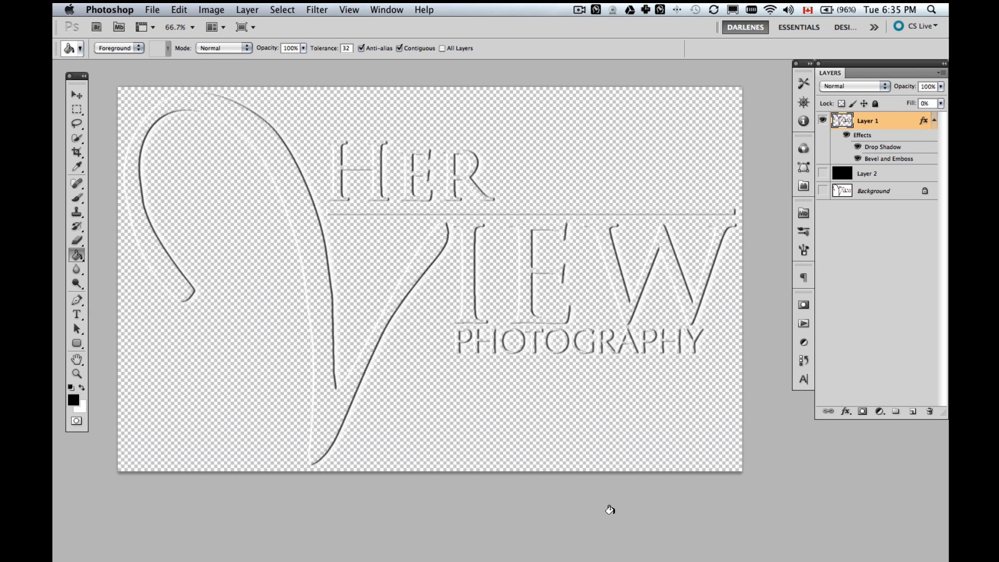
Step: Close the logo document without saving its changes
key("super+w")
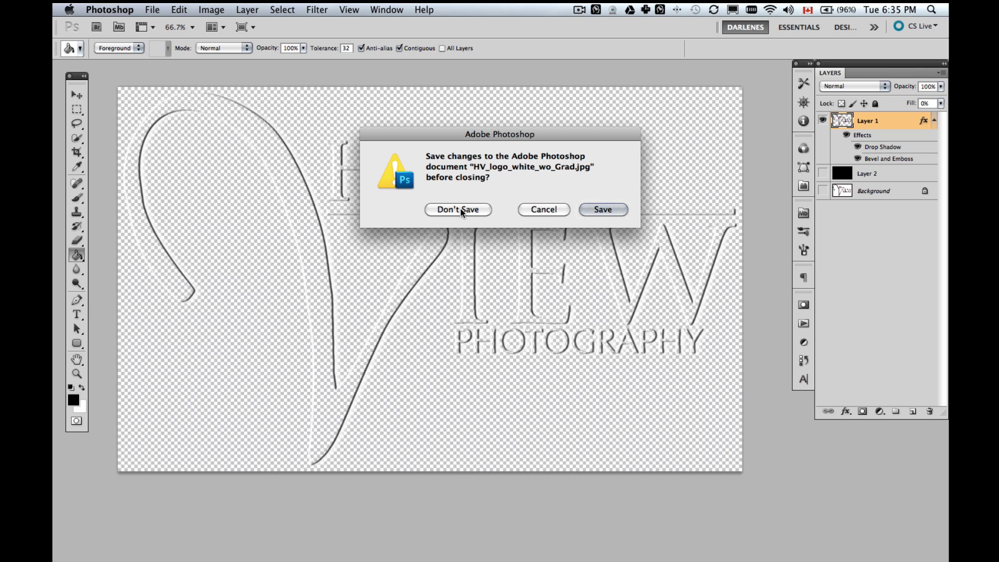
left_click(458, 210)
key("super+w")
Step: Place HV_logo_white_wo_Grad.jpg from the logos folder into the portrait photo
left_click(152, 9)
left_click(152, 8)
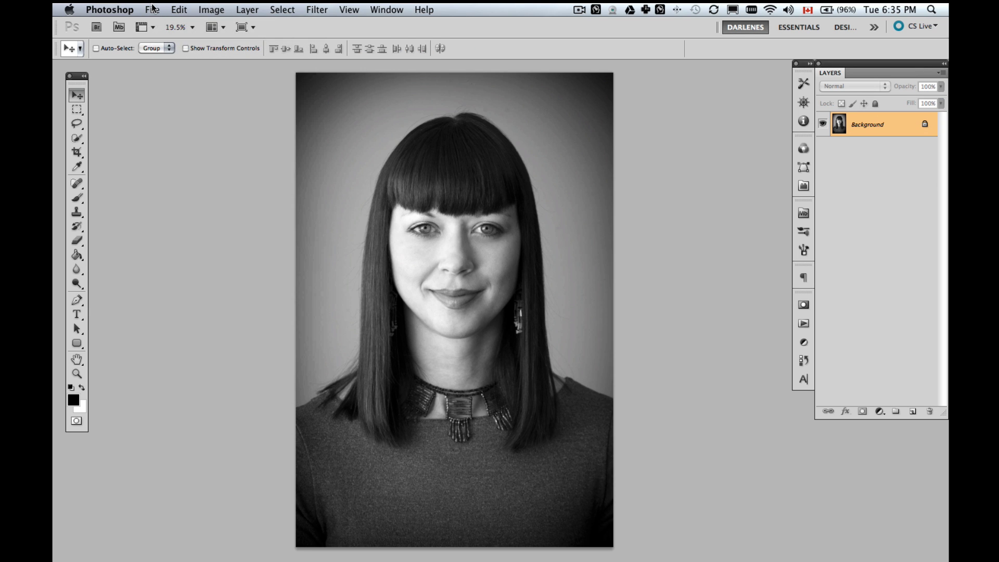
left_click(152, 8)
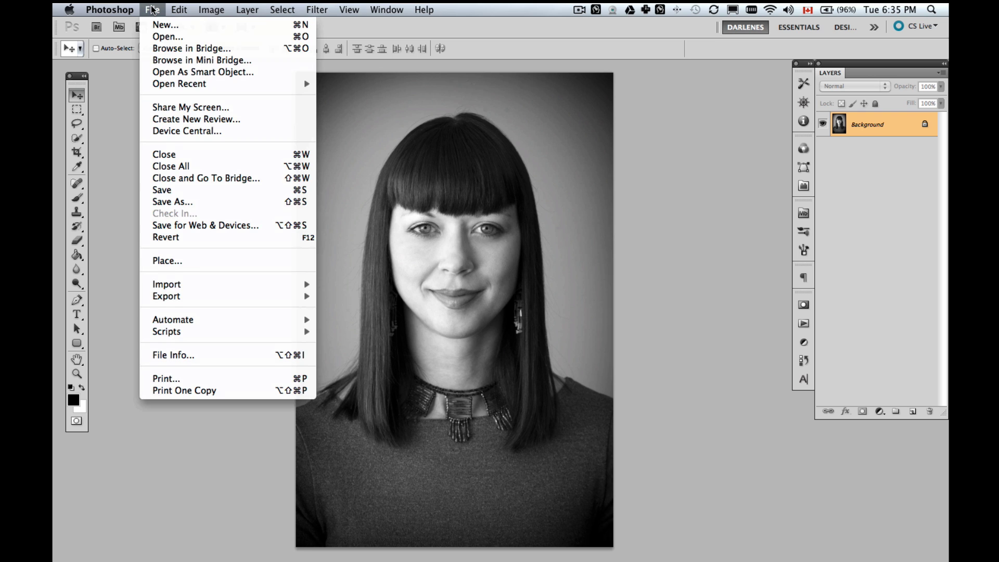
left_click(216, 262)
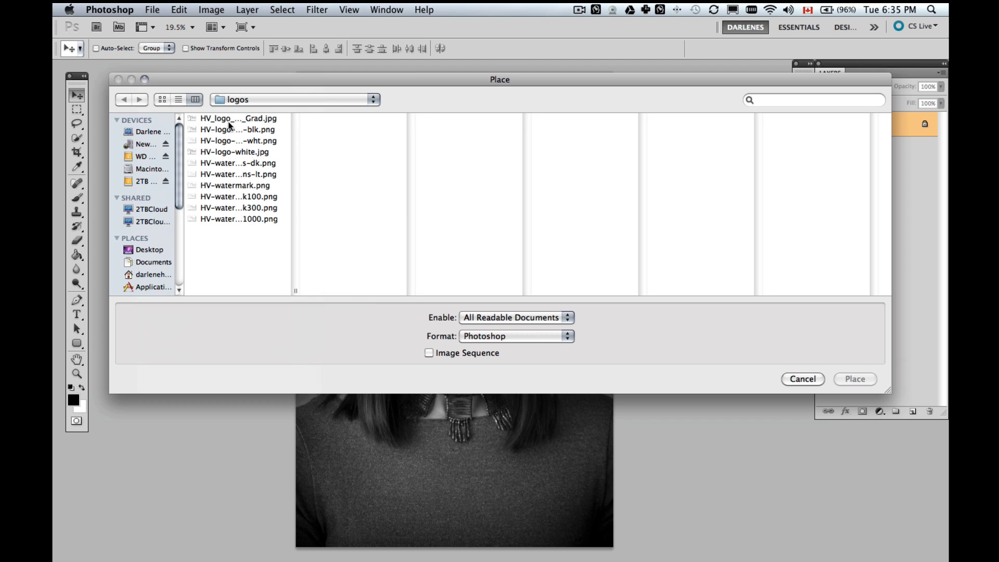
key("Return")
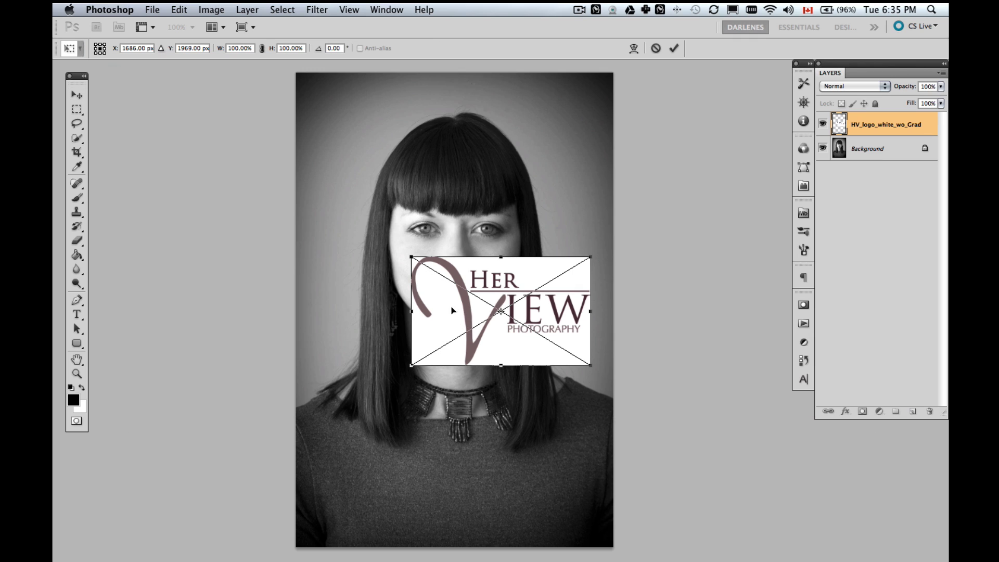
Step: Scale the placed white logo proportionally to about 68% and position it in the portrait's lower-left corner
left_click_drag(454, 315, 416, 446)
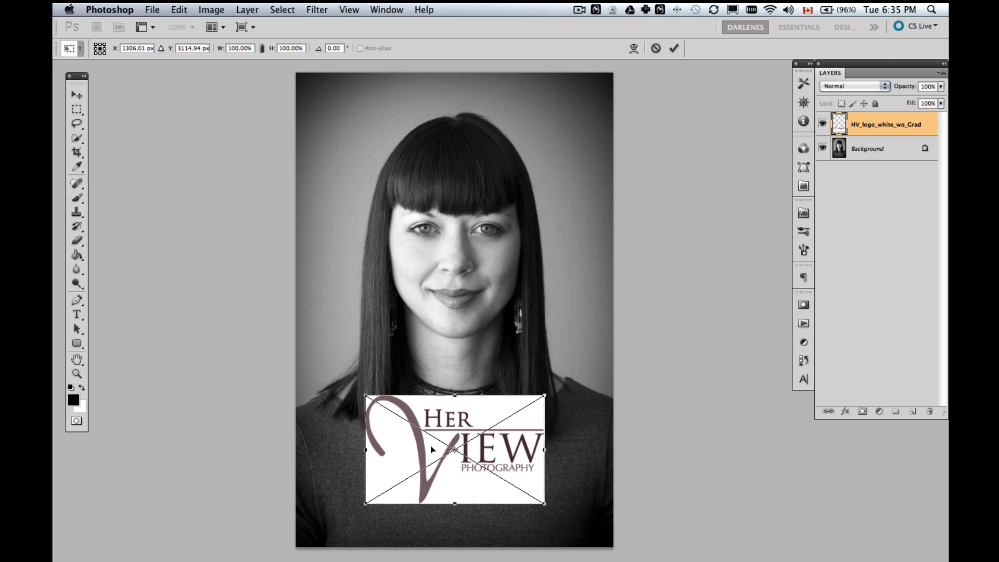
key("shift")
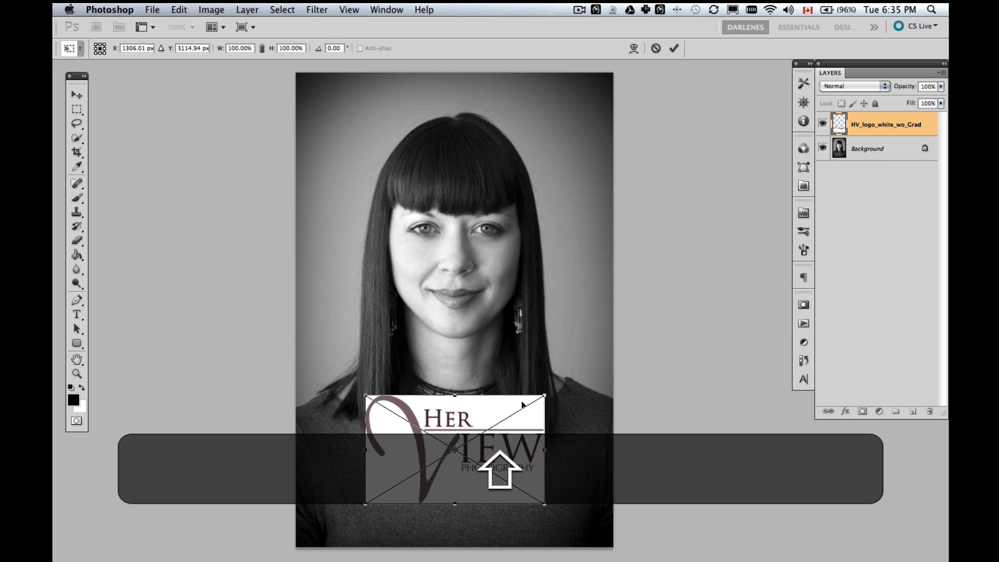
left_click_drag(544, 396, 474, 435)
left_click_drag(391, 472, 348, 495)
key("Return")
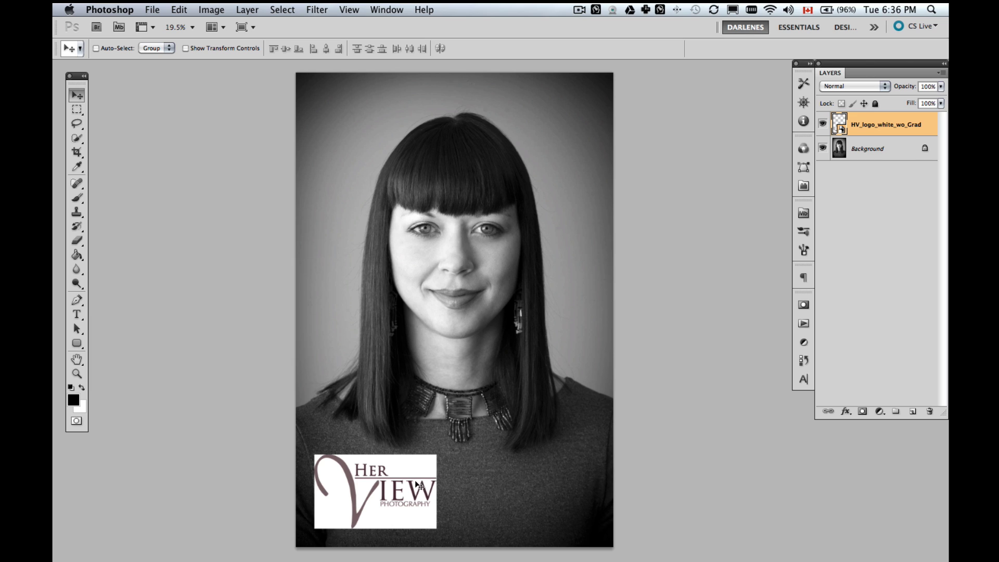
Step: Proportionally shrink the white logo further, keeping it in the portrait's lower-left corner
key("super+t")
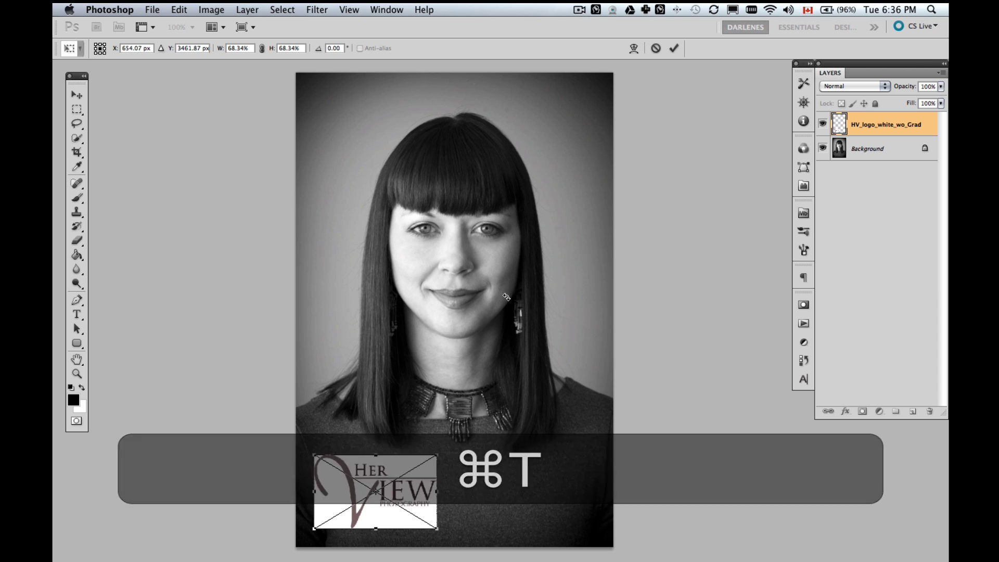
key("shift")
left_click_drag(434, 455, 403, 474)
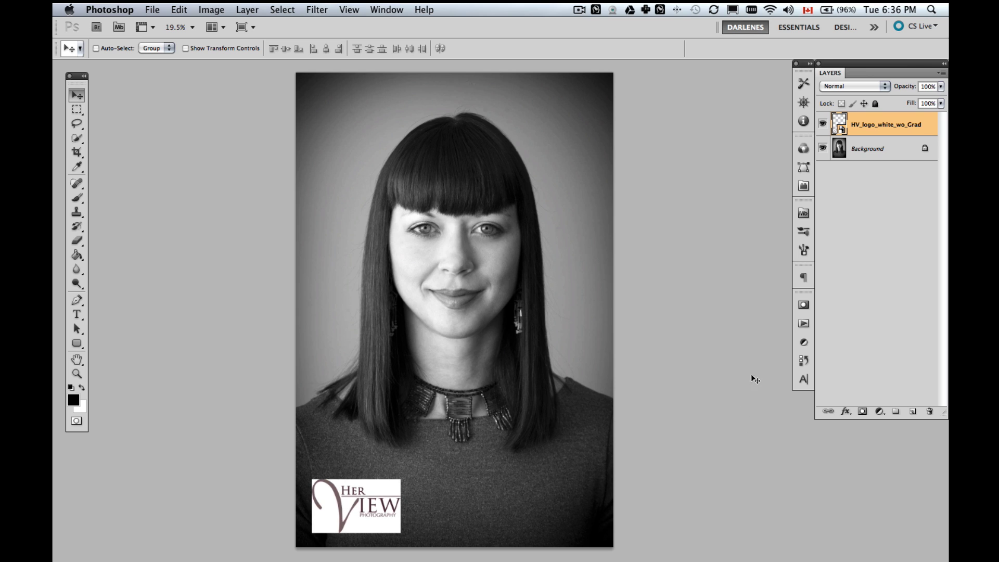
Step: Place HV-watermark-trans-lt.png from the logos folder into the portrait as a second logo
left_click(151, 10)
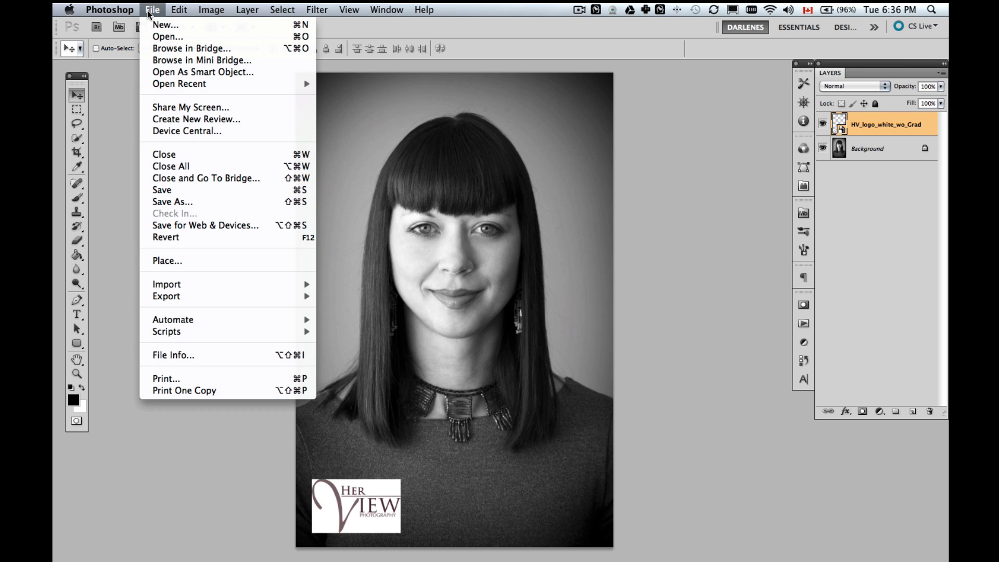
left_click(189, 262)
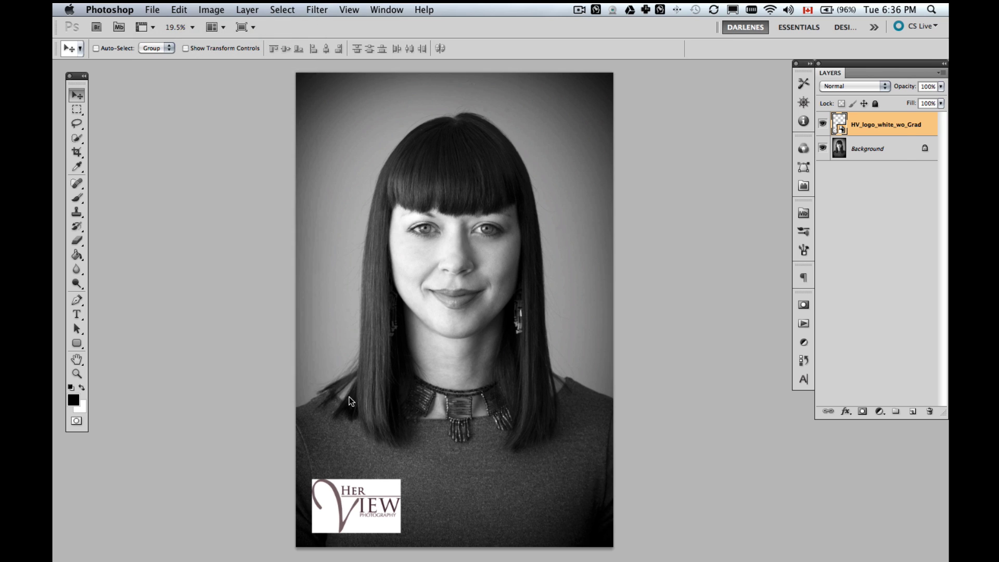
double_click(295, 291)
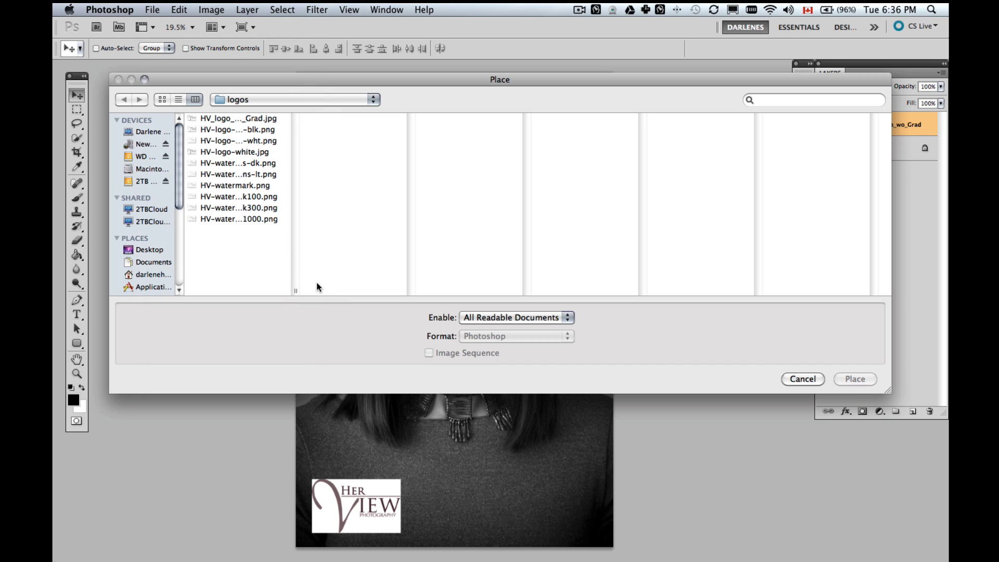
left_click(268, 175)
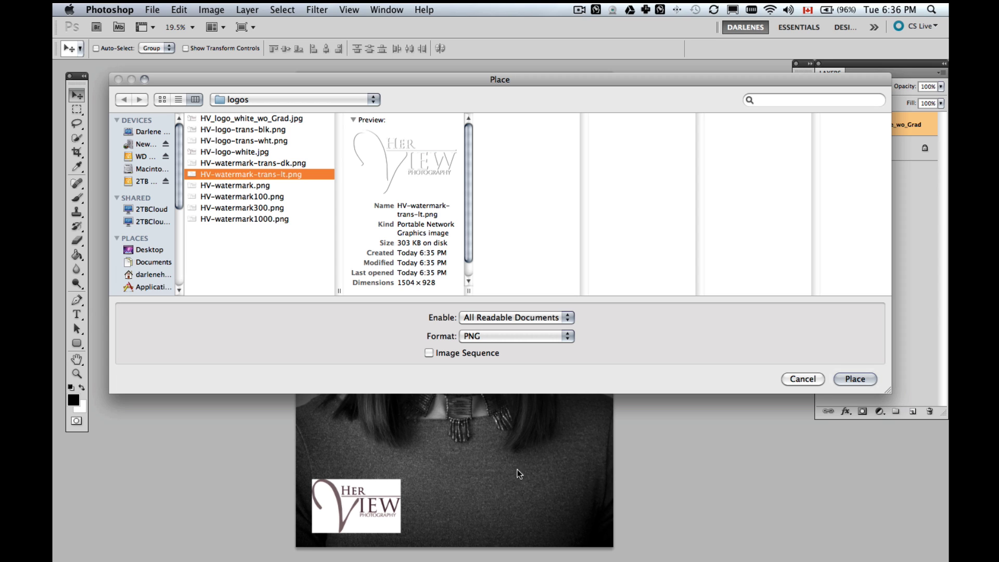
left_click(855, 379)
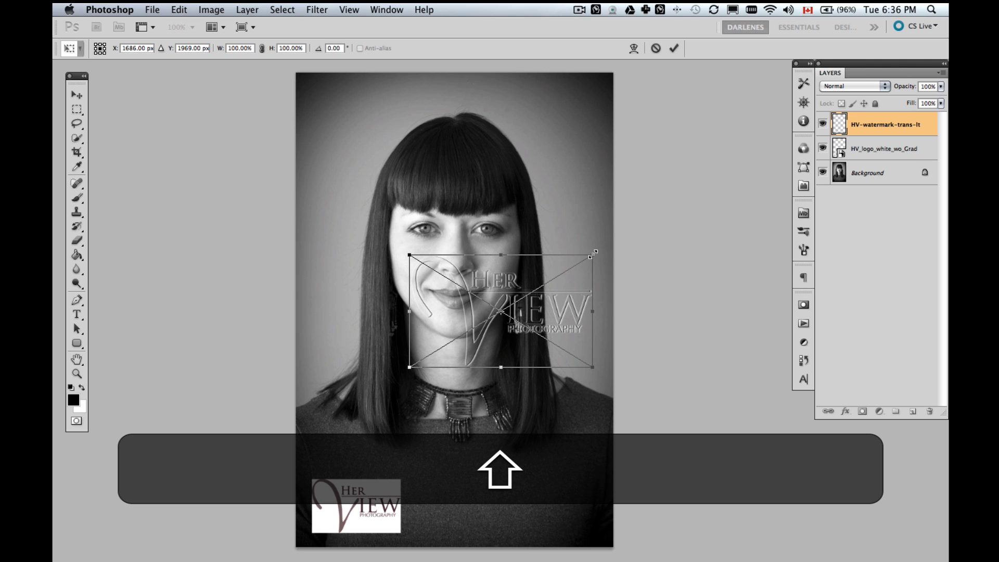
Step: Scale the light transparent watermark proportionally to about 43% and position it in the portrait's lower-right corner
left_click_drag(592, 255, 523, 298)
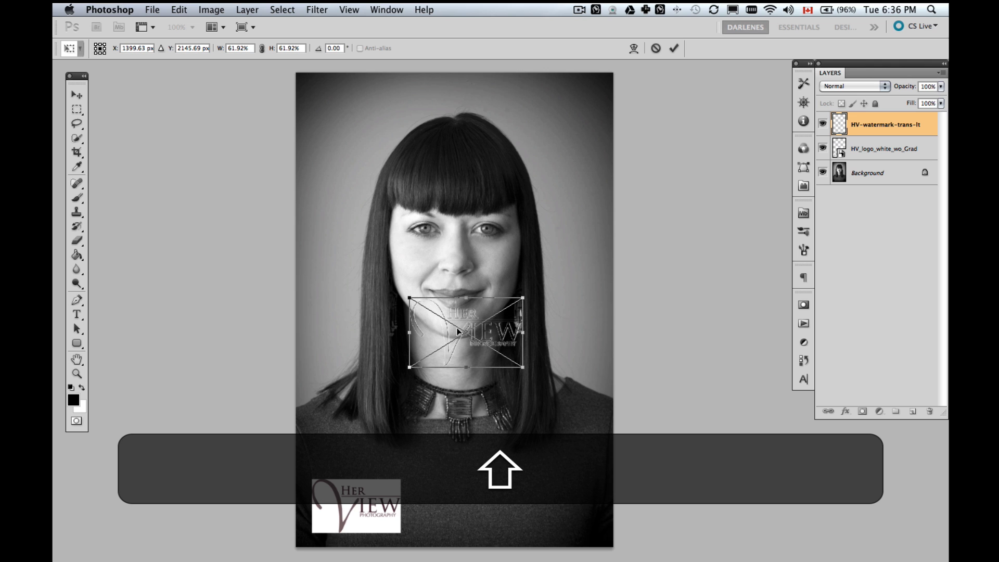
left_click_drag(442, 331, 461, 494)
key("Return")
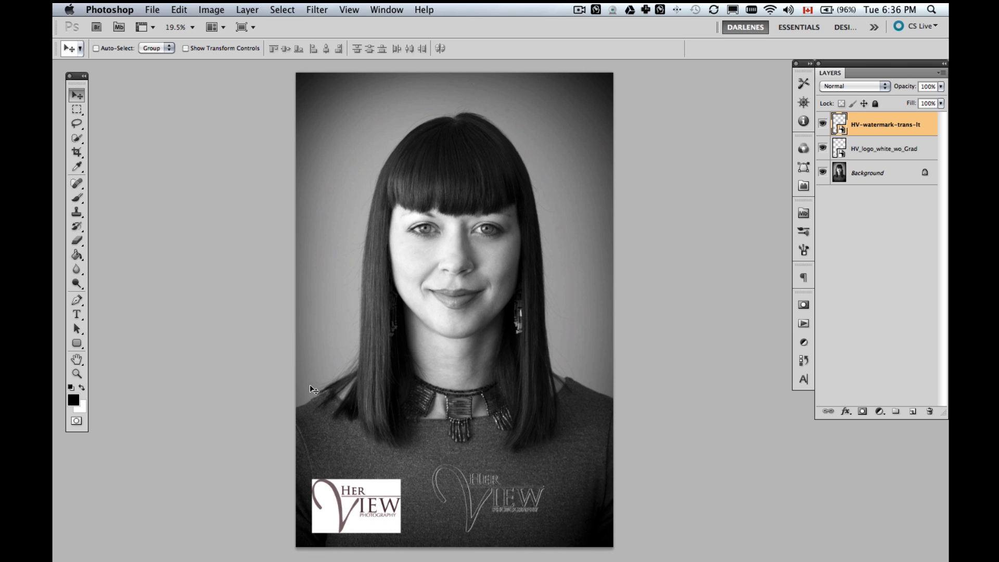
key("super+t")
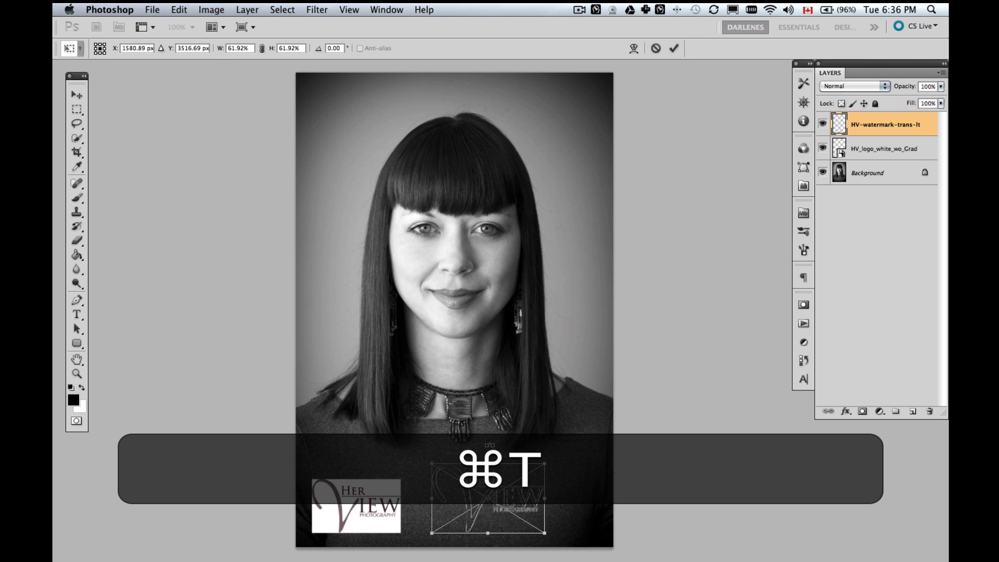
key("shift")
left_click_drag(428, 458, 531, 515)
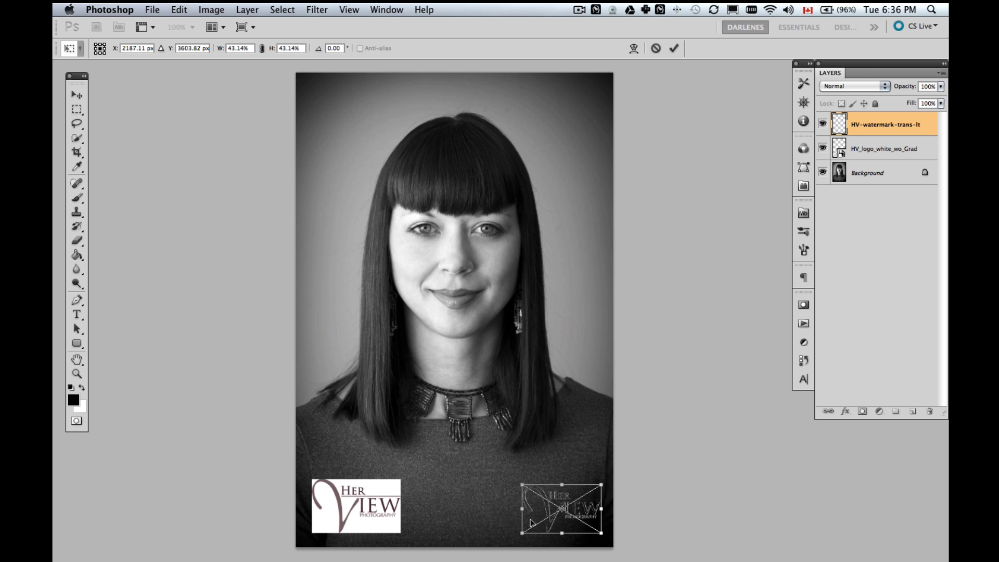
key("Return")
Step: Place HV-watermark-trans-dk.png from the logos folder into the portrait as a third logo
key("super+equal")
key("super+equal")
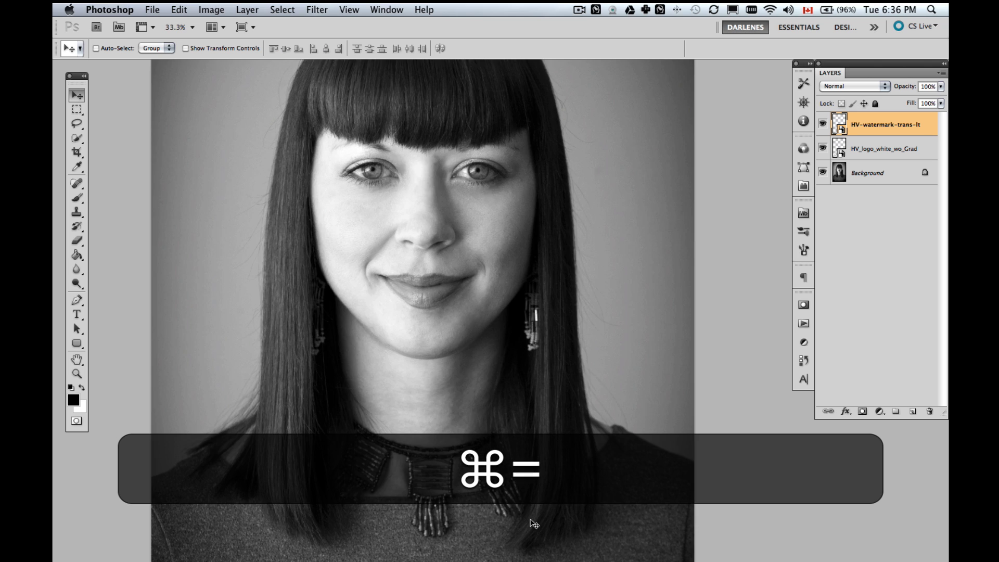
key("space")
left_click_drag(571, 286, 583, 124)
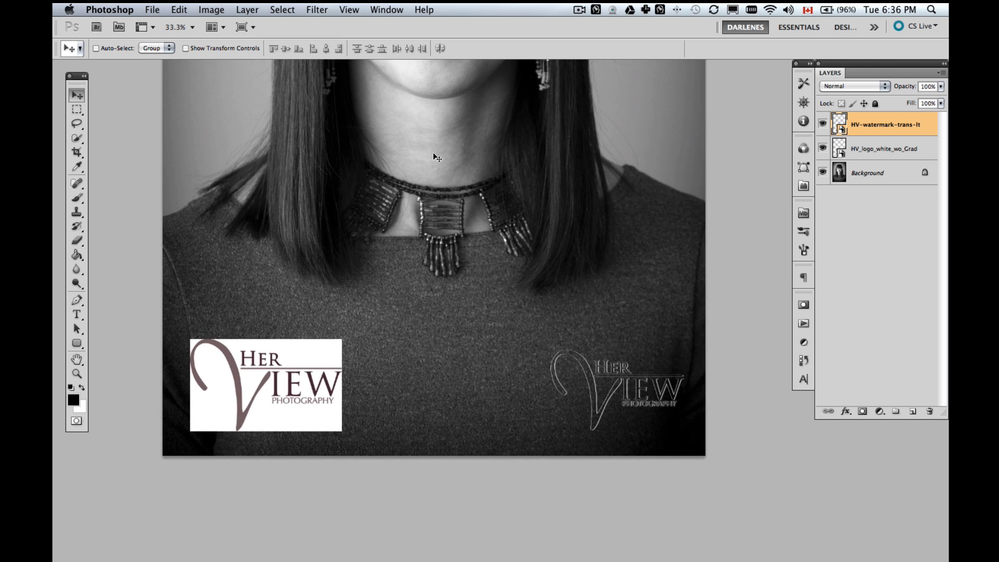
left_click(153, 10)
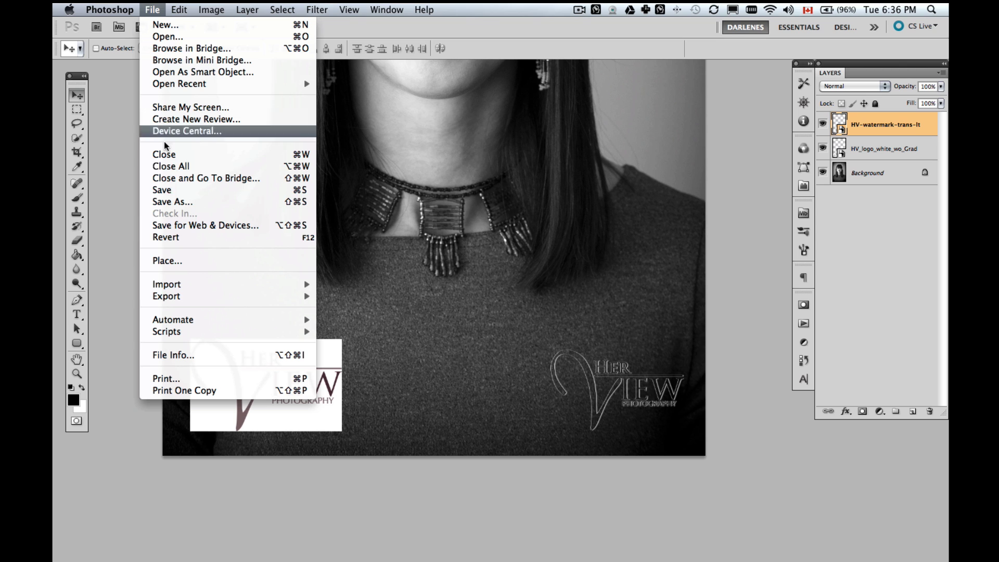
left_click(182, 260)
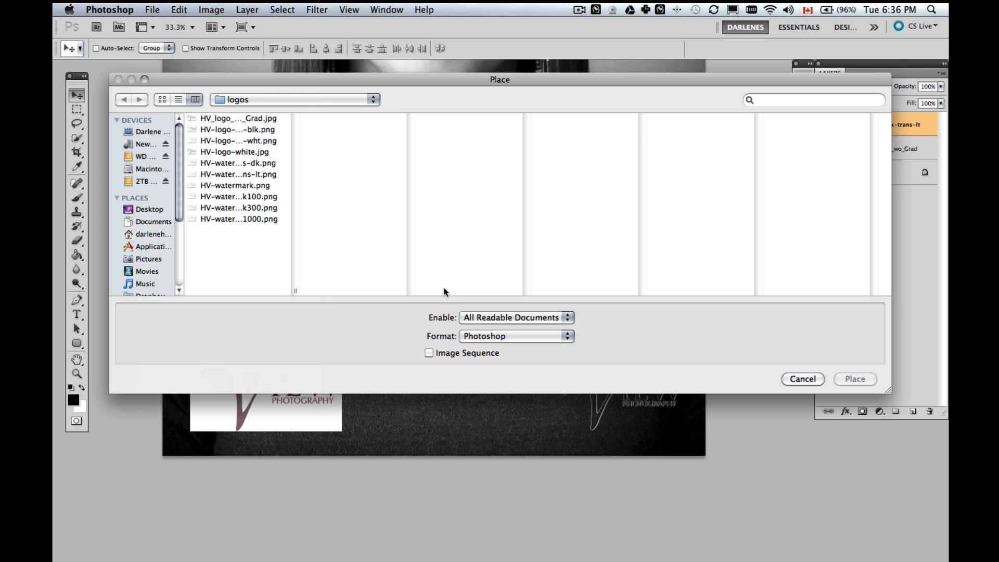
left_click_drag(295, 298, 335, 290)
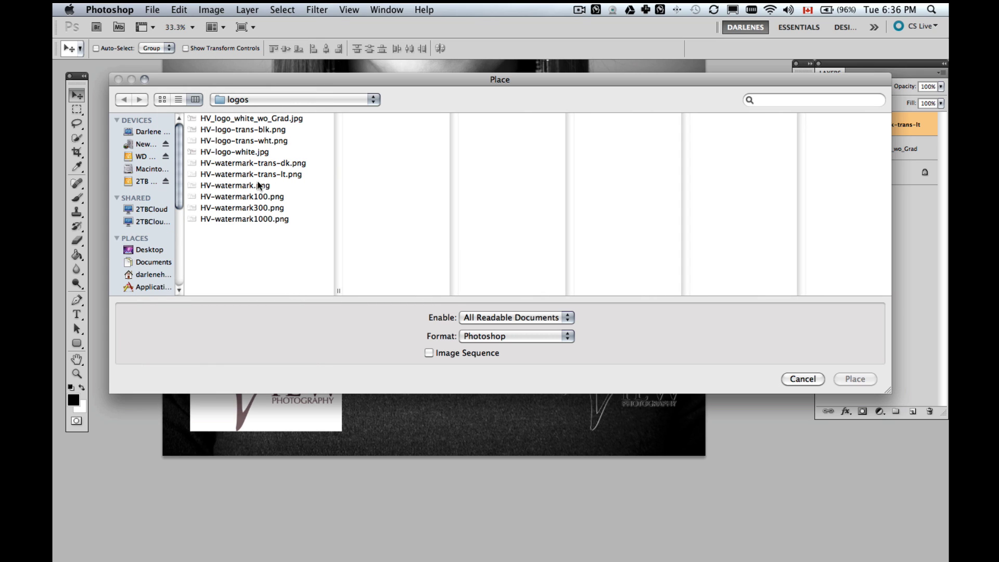
left_click(260, 163)
left_click(855, 378)
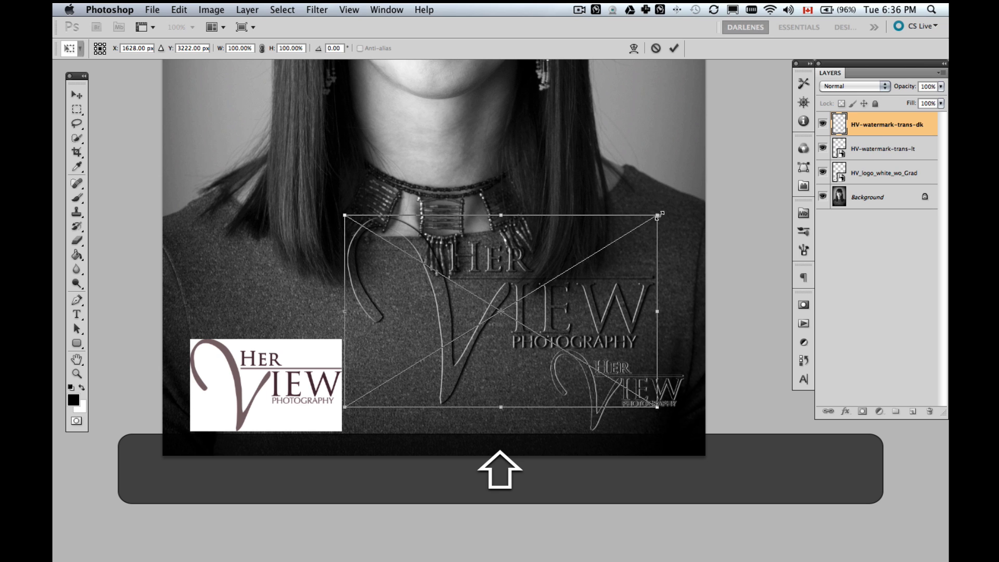
Step: Scale the dark transparent watermark proportionally to about 50% and position it between the white logo and the light watermark
left_click_drag(658, 214, 619, 223)
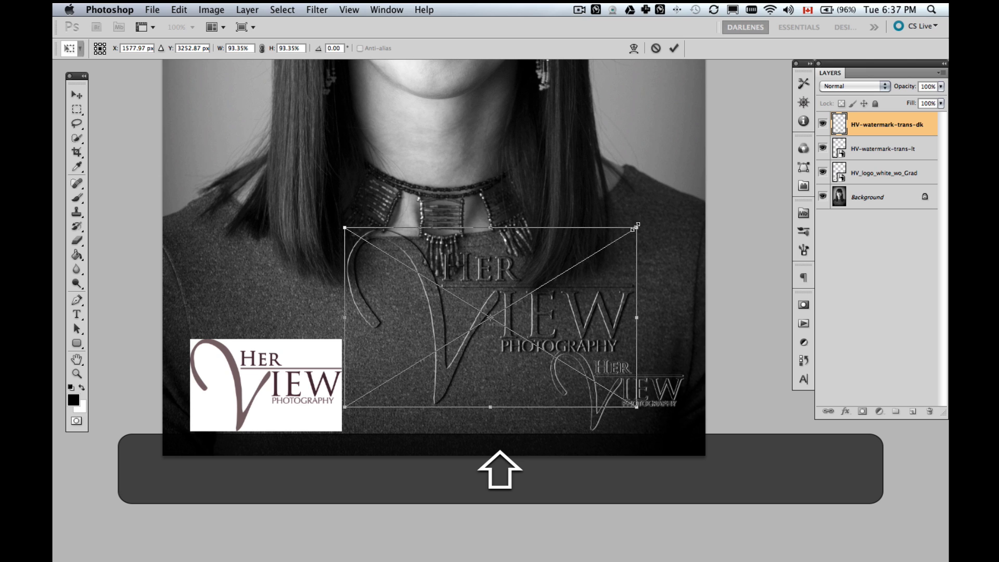
left_click_drag(636, 229, 514, 296)
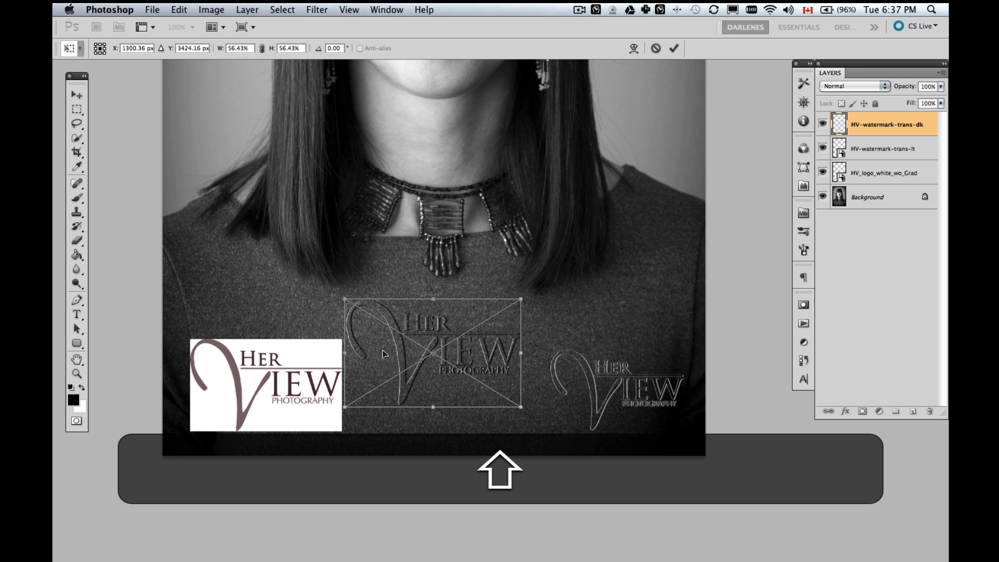
left_click_drag(386, 349, 402, 373)
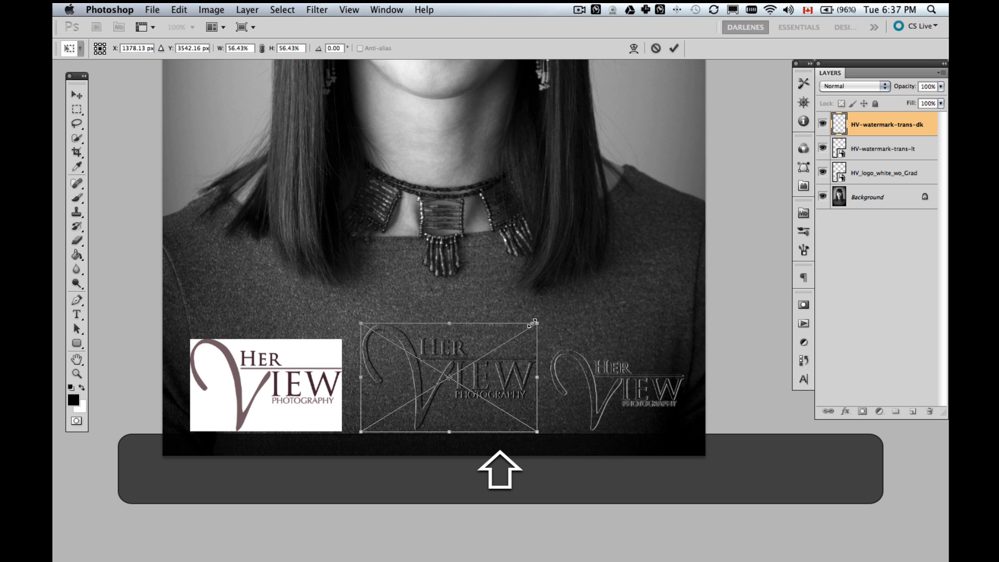
left_click_drag(537, 325, 513, 350)
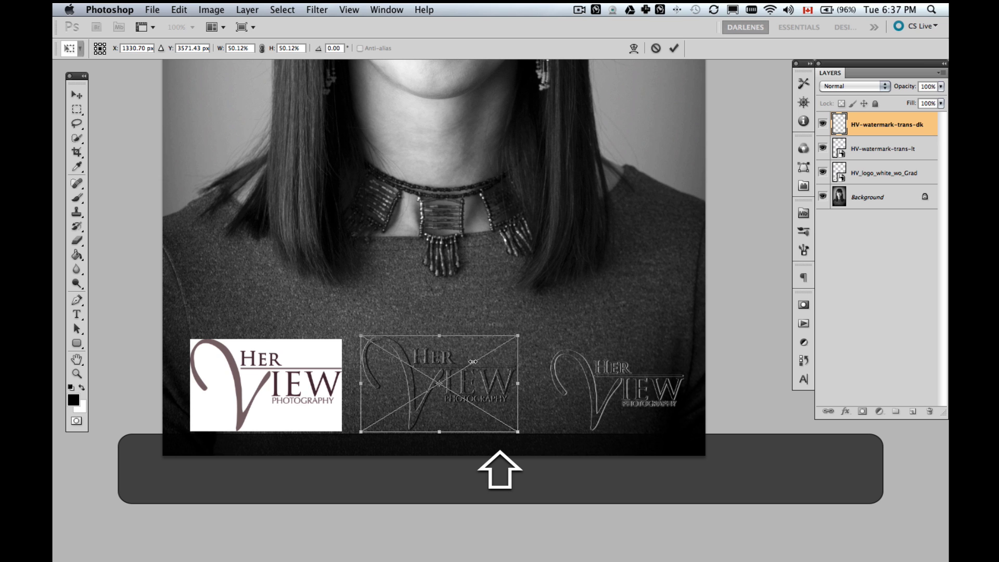
left_click_drag(389, 385, 397, 388)
key("Return")
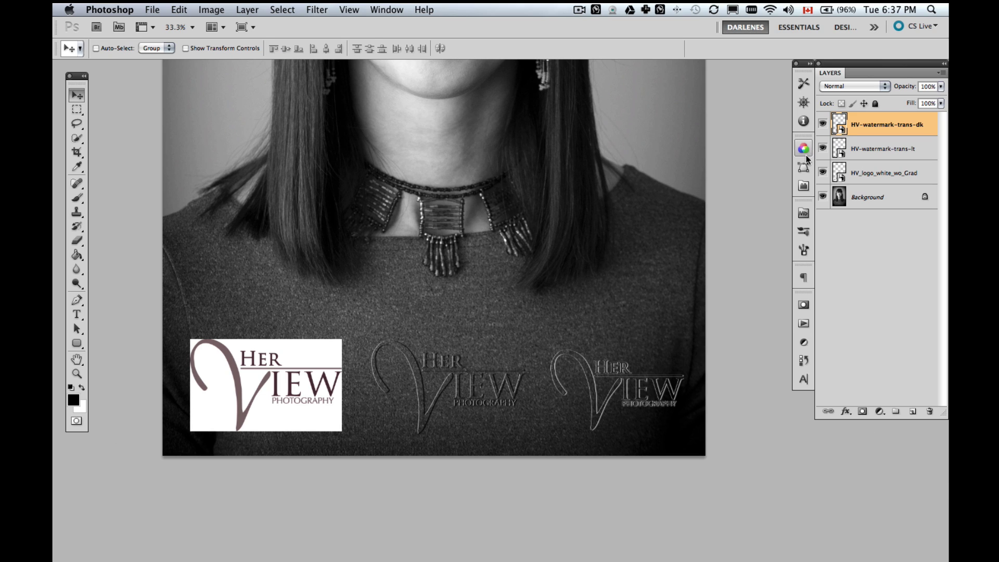
Step: Hide the HV-watermark-trans-lt layer and move the dark watermark into its place in the portrait's lower-right corner
left_click(823, 148)
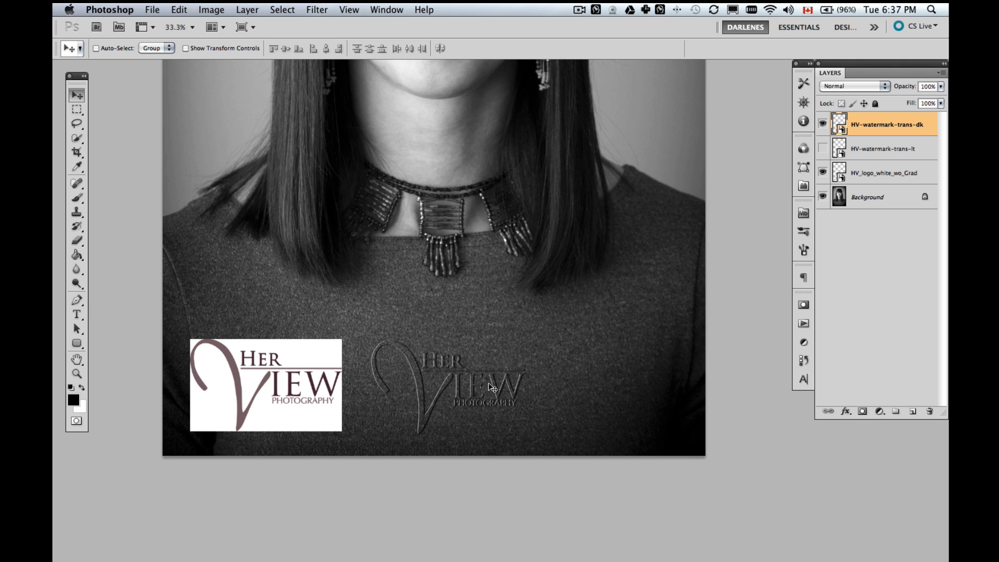
key("super")
left_click_drag(475, 387, 634, 386)
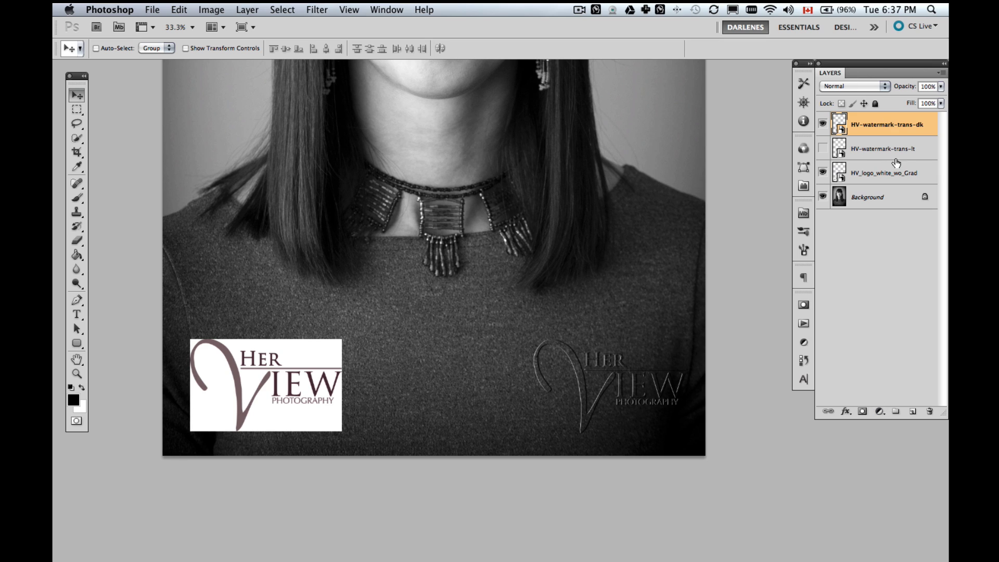
key("7")
key("0")
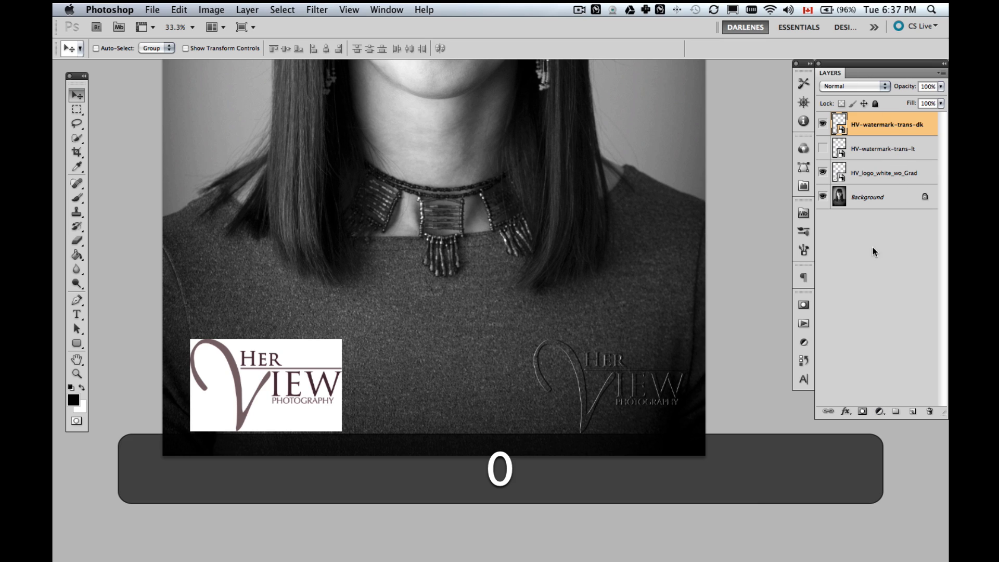
left_click_drag(647, 398, 640, 398)
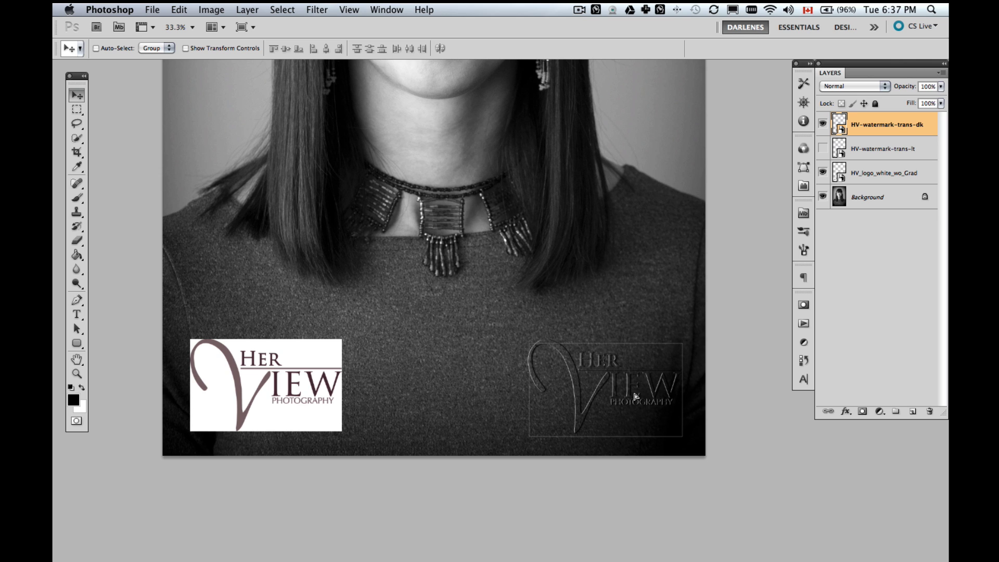
key("super+0")
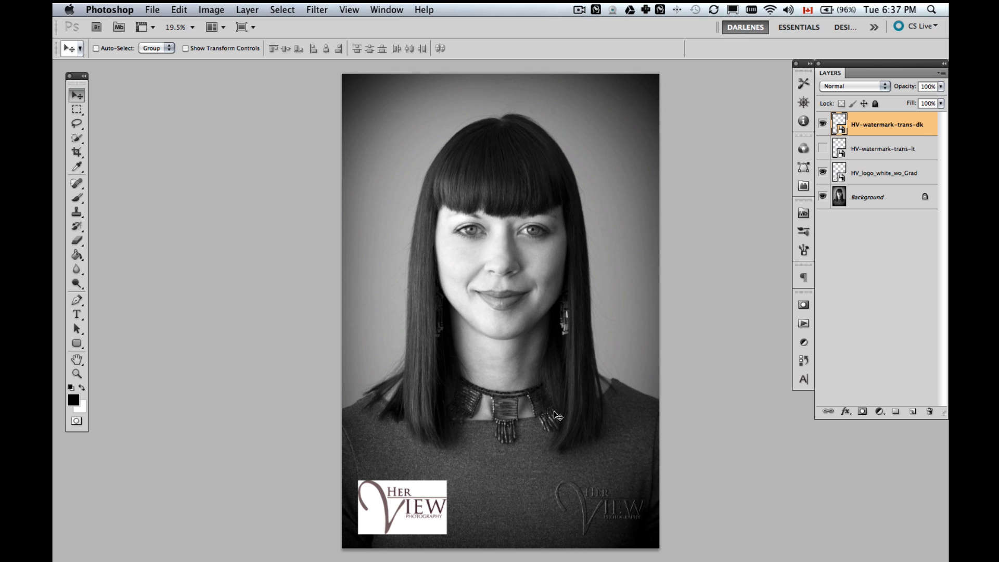
mouse_move(559, 554)
key("shift+super")
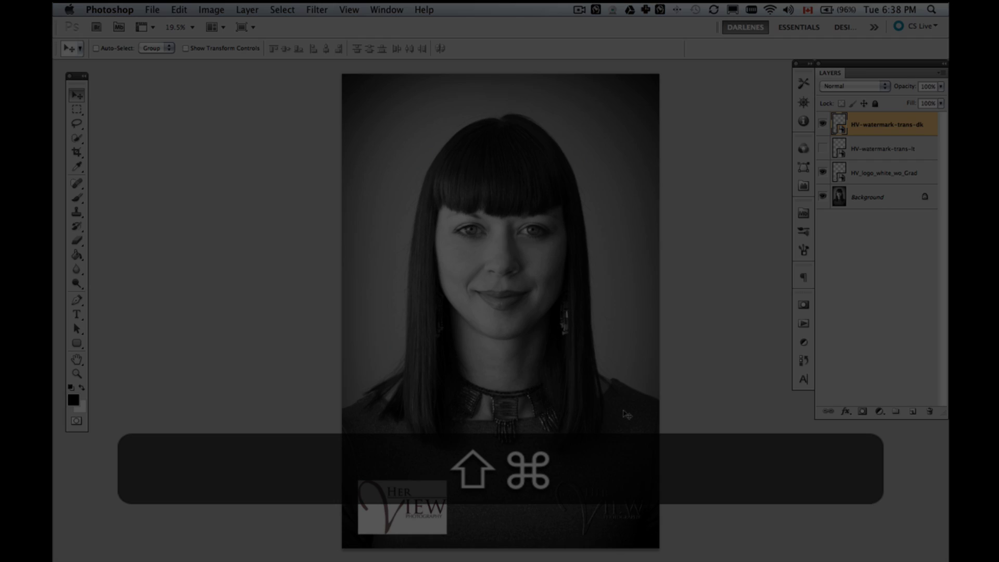
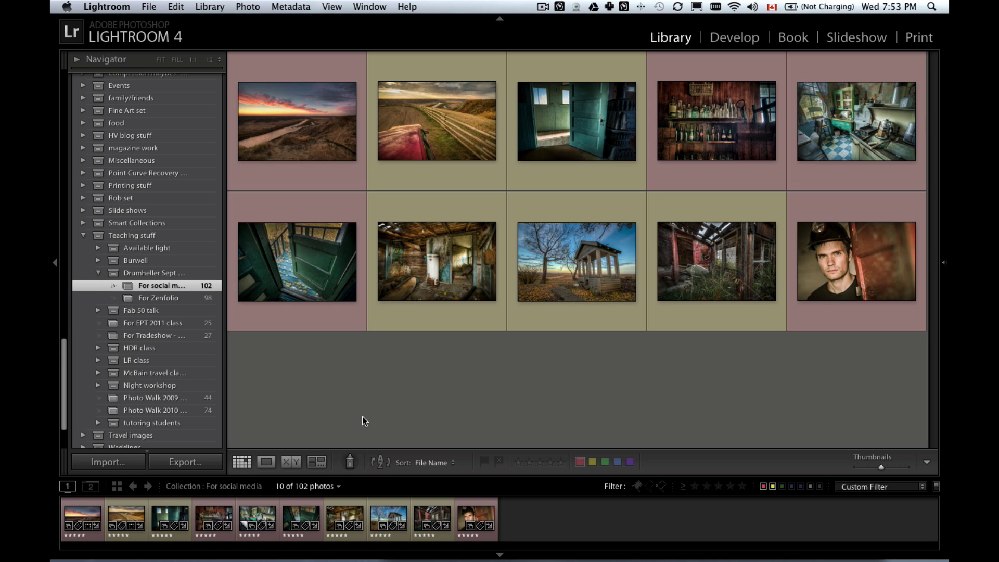
Step: Switch to Lightroom and show the sunset river photo from the For social media collection in Loupe view without the toolbar
left_click(284, 135)
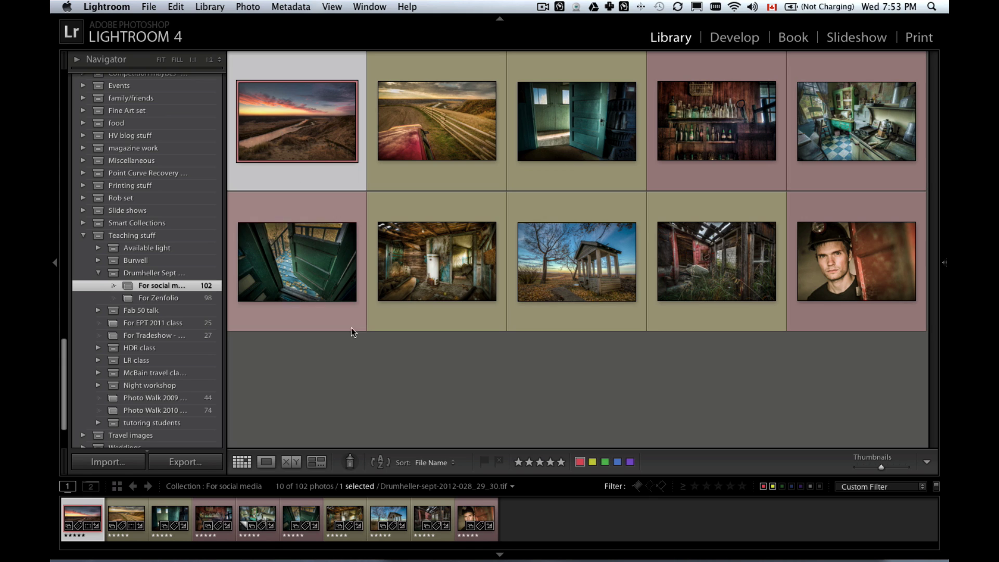
key("e")
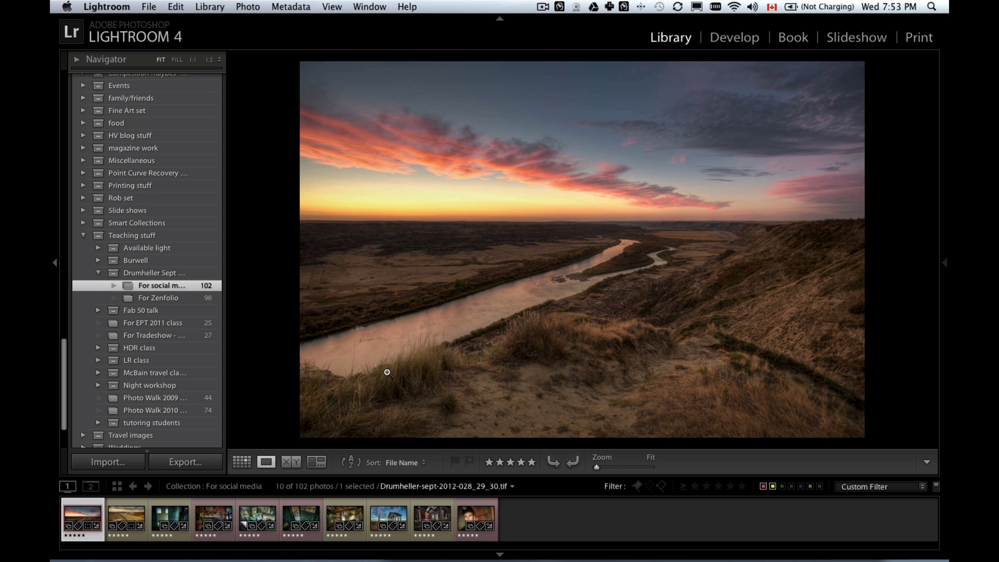
key("g")
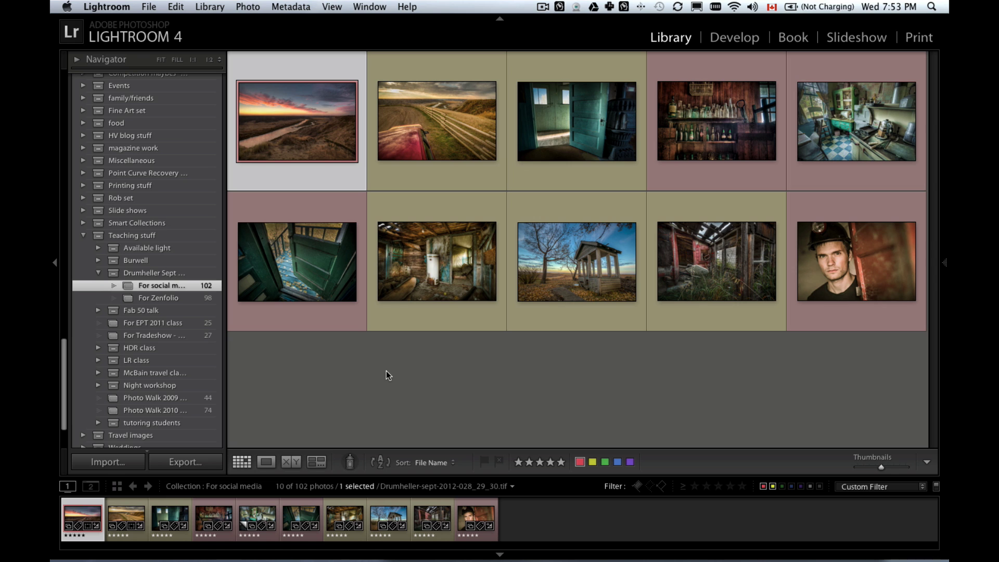
key("e")
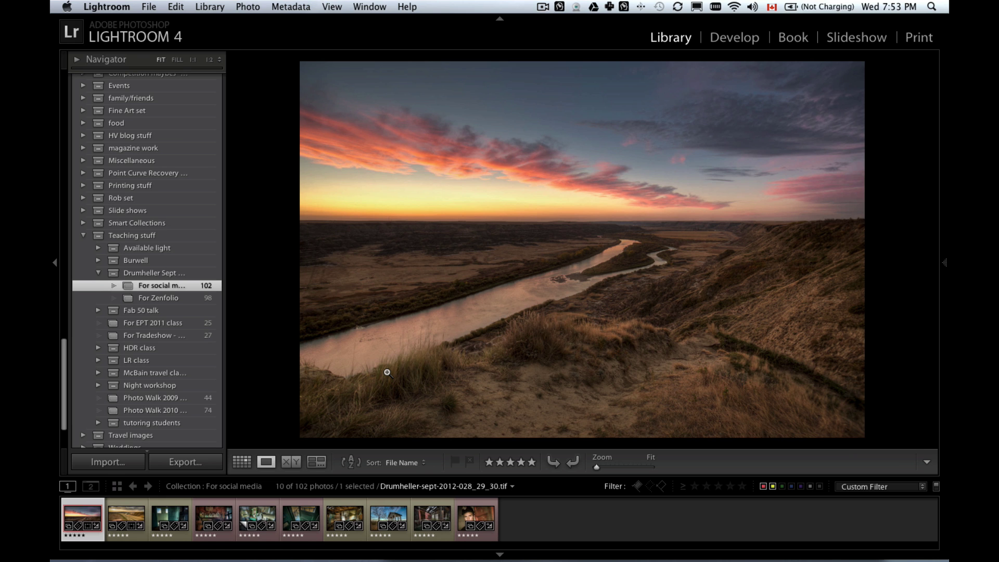
key("t")
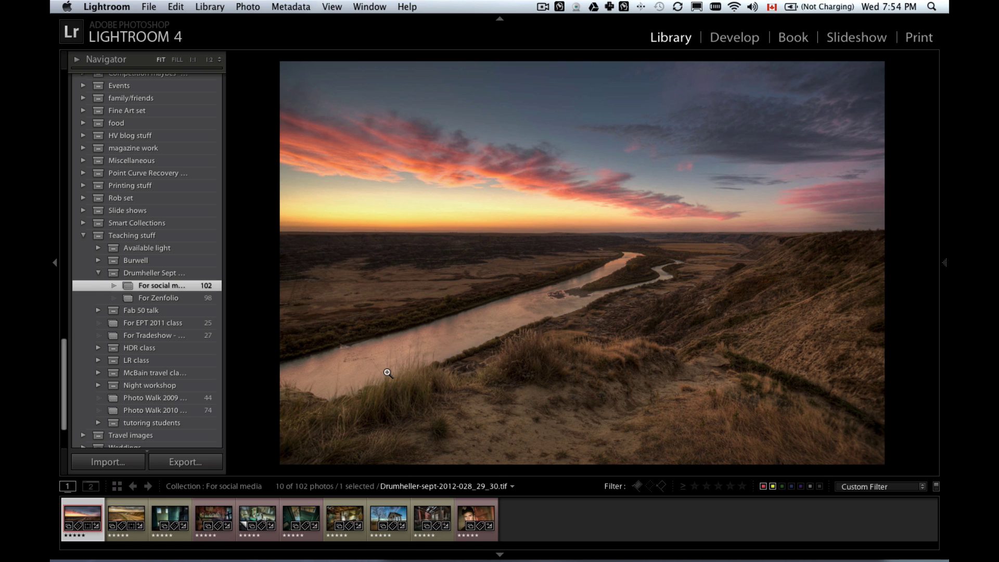
Step: Review the collection's remaining photos one by one up to the miner portrait, and return to the thumbnail grid
key("Right")
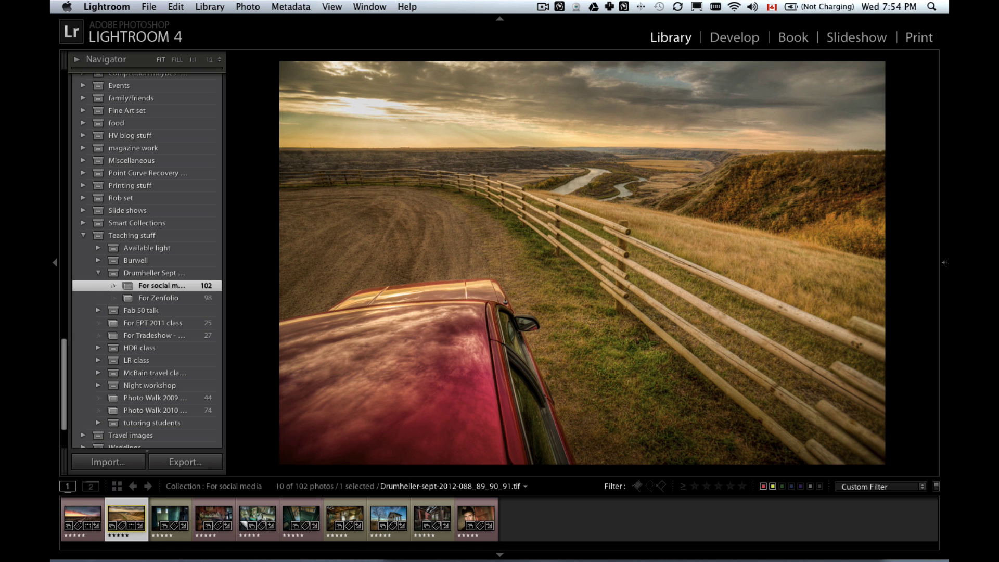
key("Right")
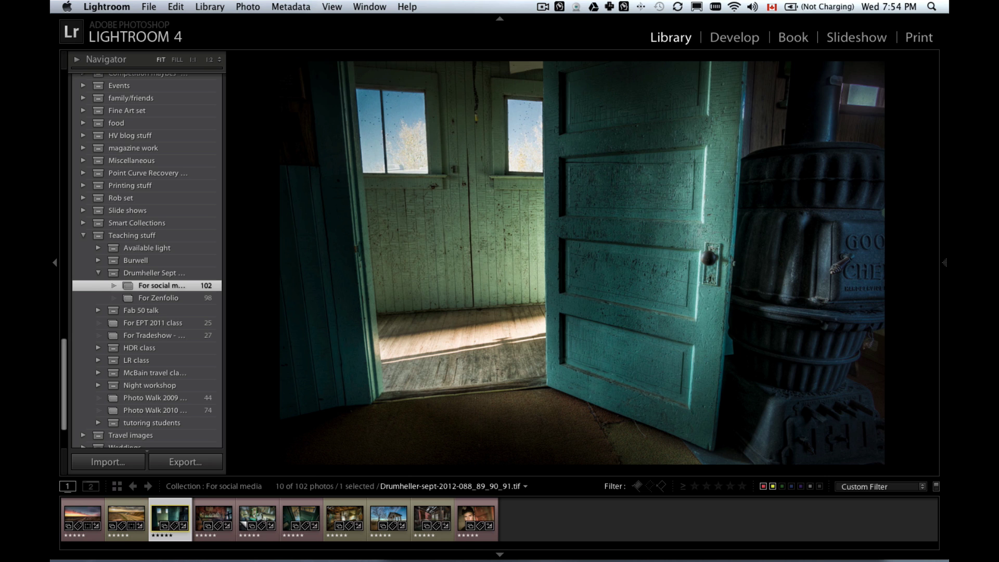
key("Right")
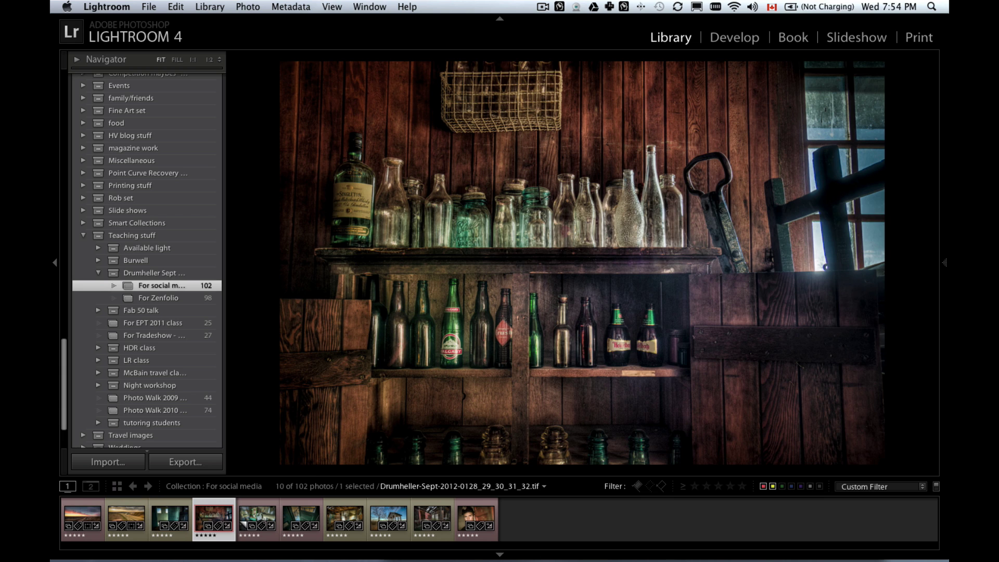
key("Right")
key("Right")
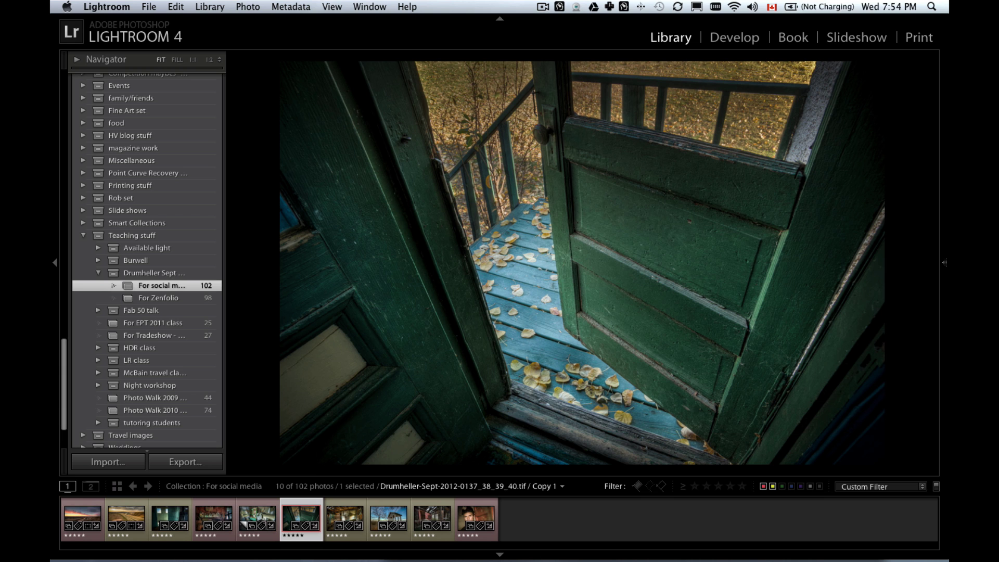
key("Right")
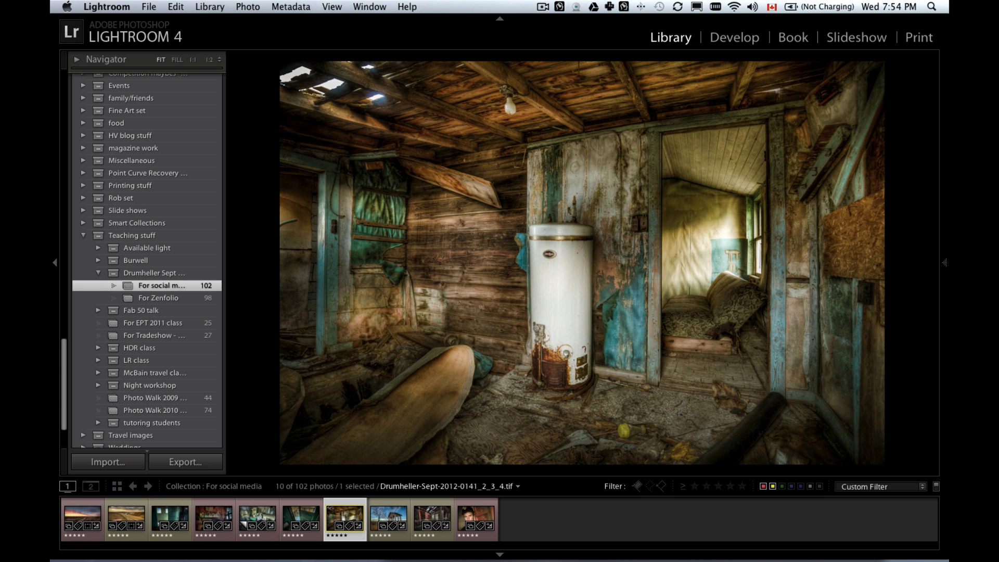
key("Right")
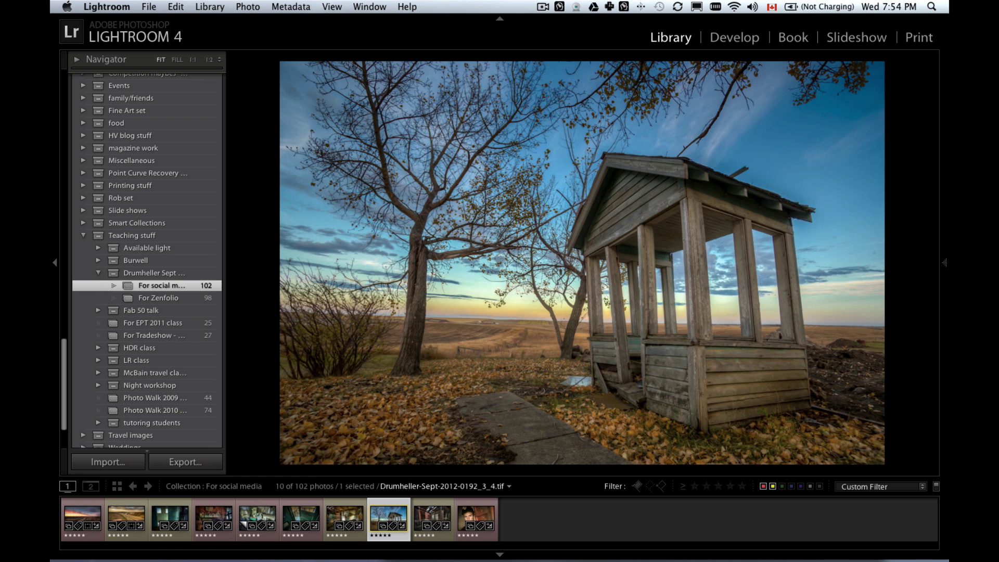
key("Right")
key("Right")
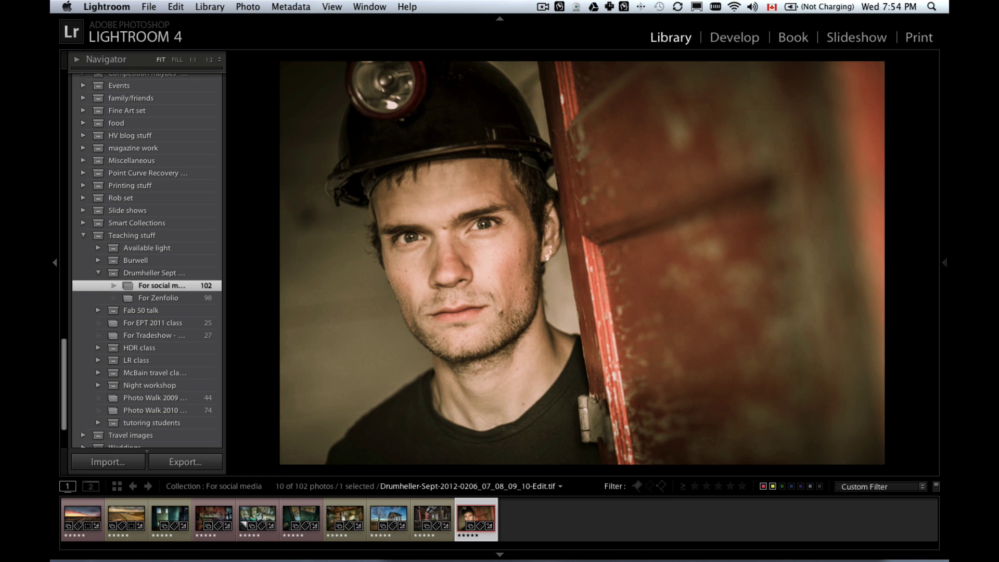
key("g")
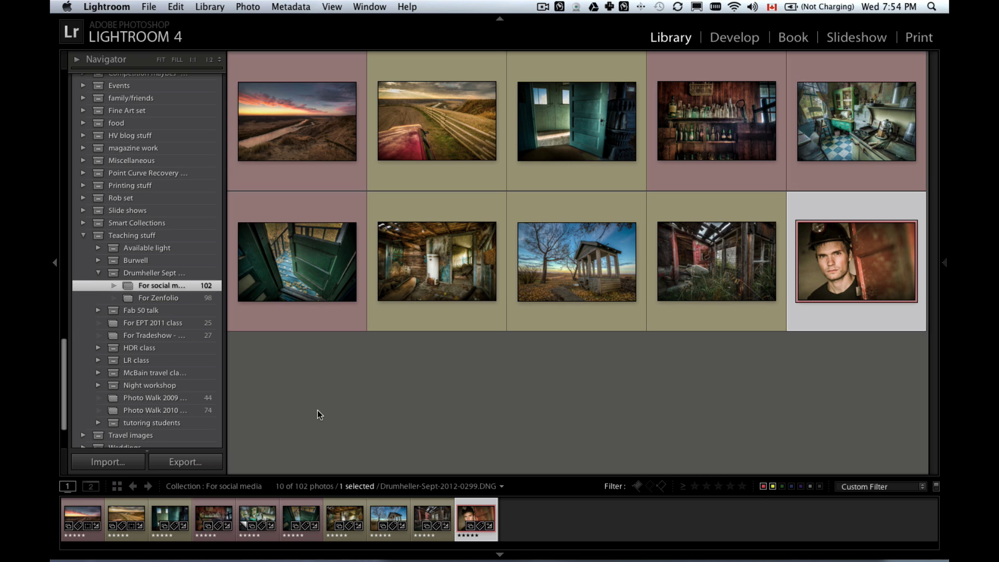
Step: Show the thumbnail grid's toolbar and sort the collection's photos by Label Color
key("t")
left_click(427, 462)
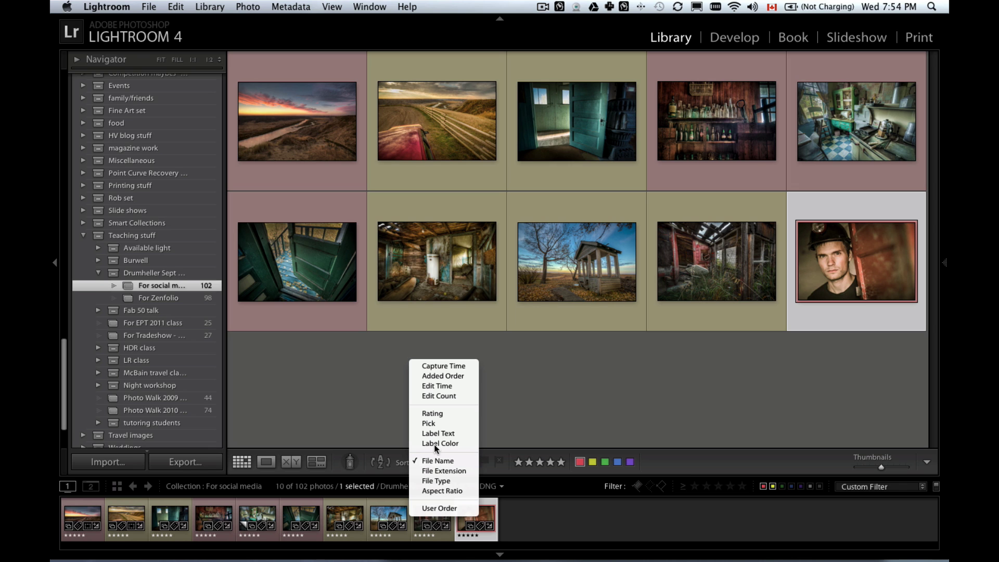
left_click(440, 443)
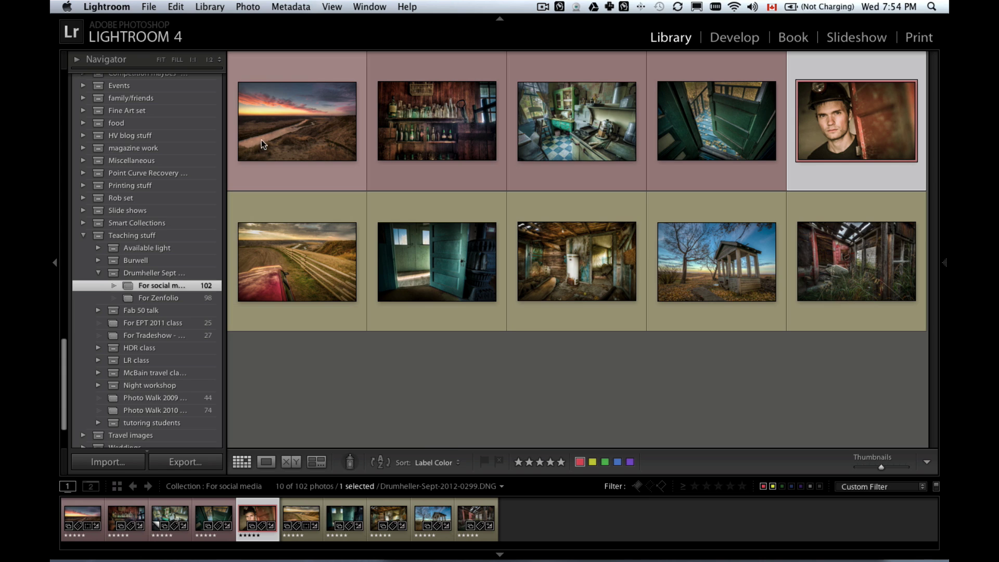
Step: Select all five red-labelled photos, starting with the sunset river photo and ending with the miner portrait
left_click(317, 146, "shift")
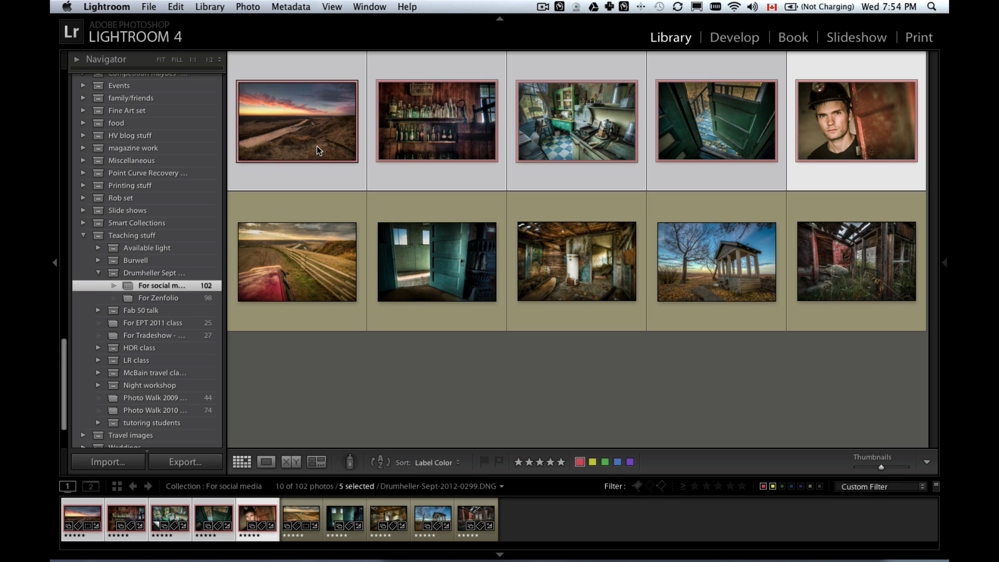
left_click(320, 157)
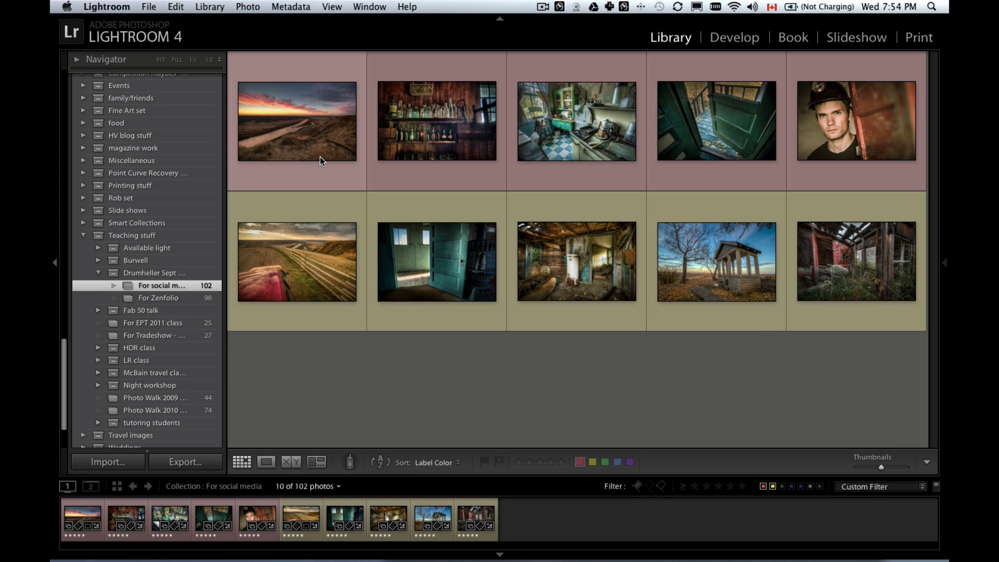
key("shift")
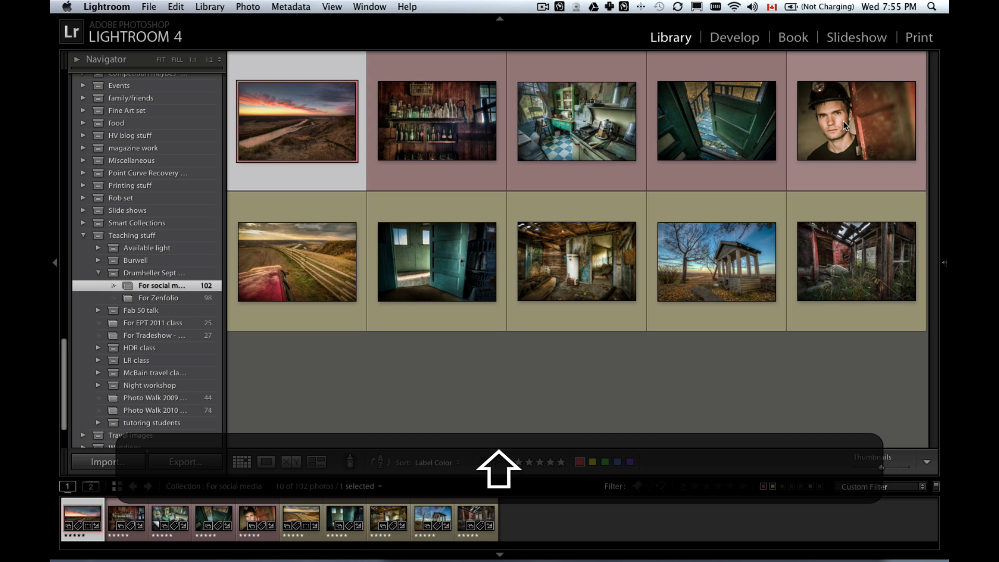
left_click(843, 120, "shift")
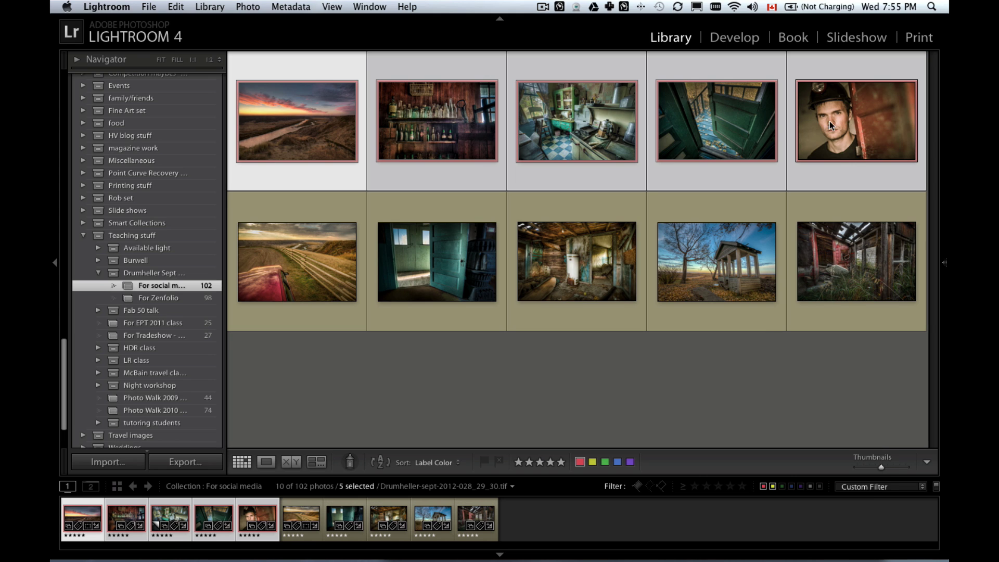
Step: Open the export settings for the five yellow-labelled photos and delete the Web 1100px preset from Social_media_exports
left_click(173, 462)
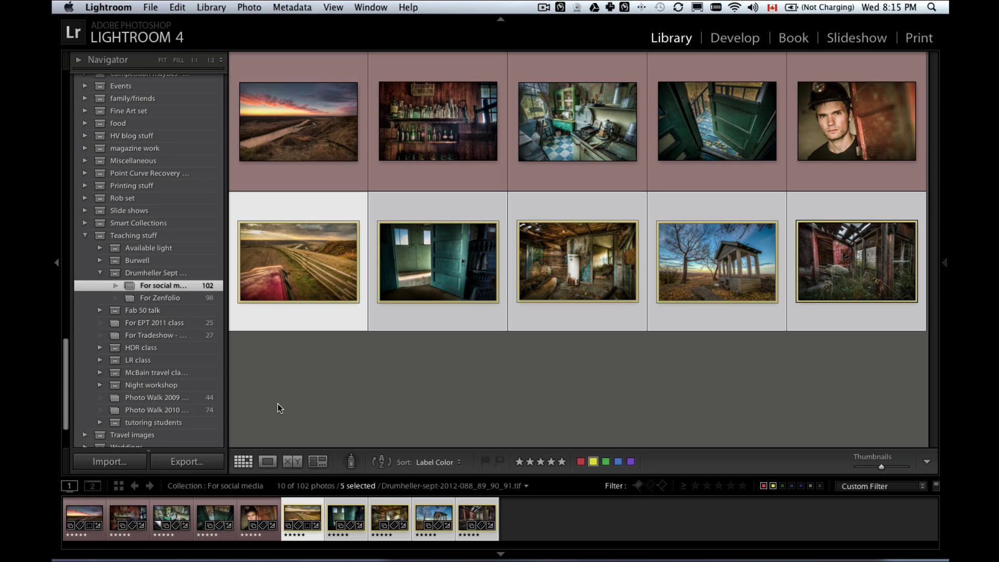
left_click(183, 463)
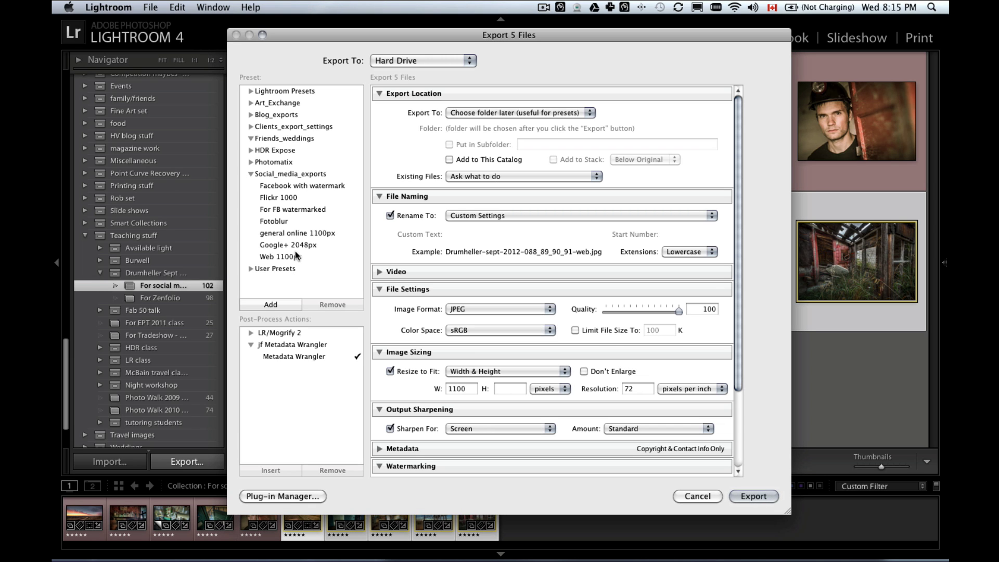
left_click(251, 174)
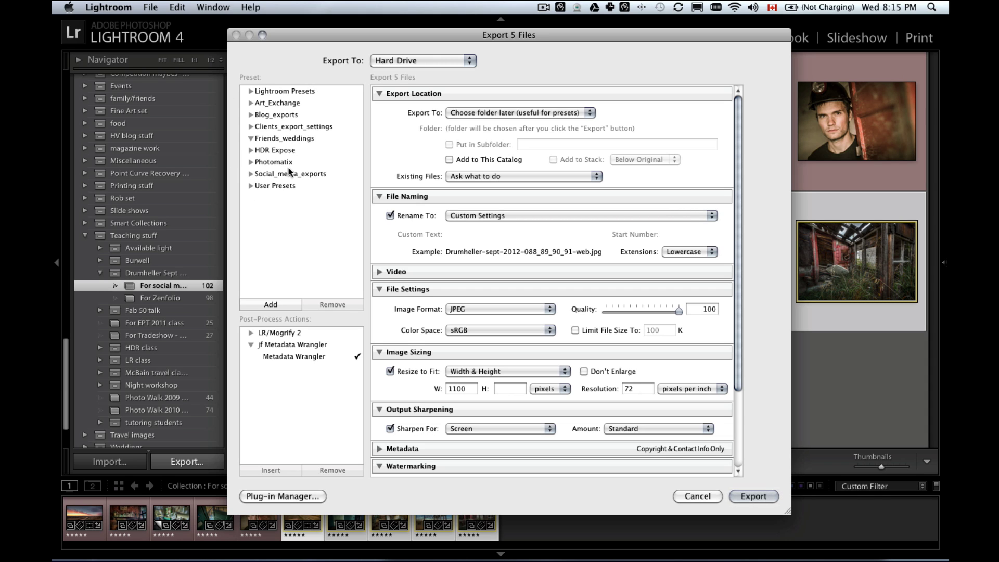
left_click(250, 174)
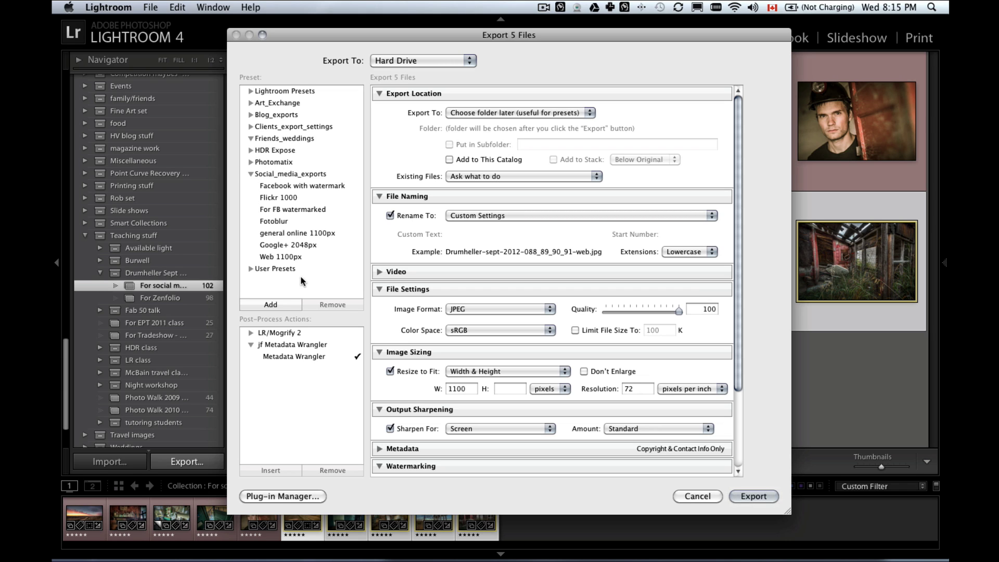
left_click(284, 257)
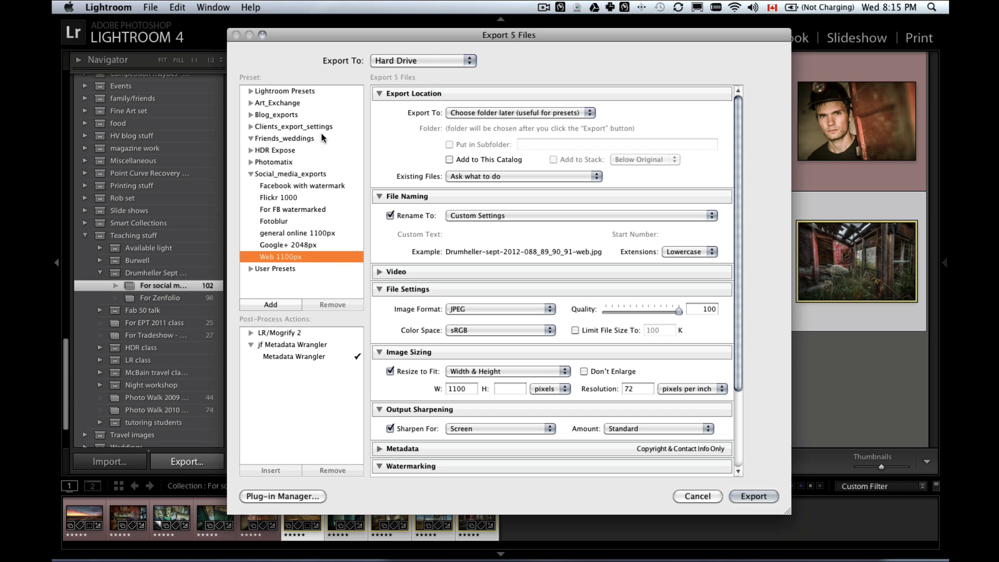
right_click(281, 256)
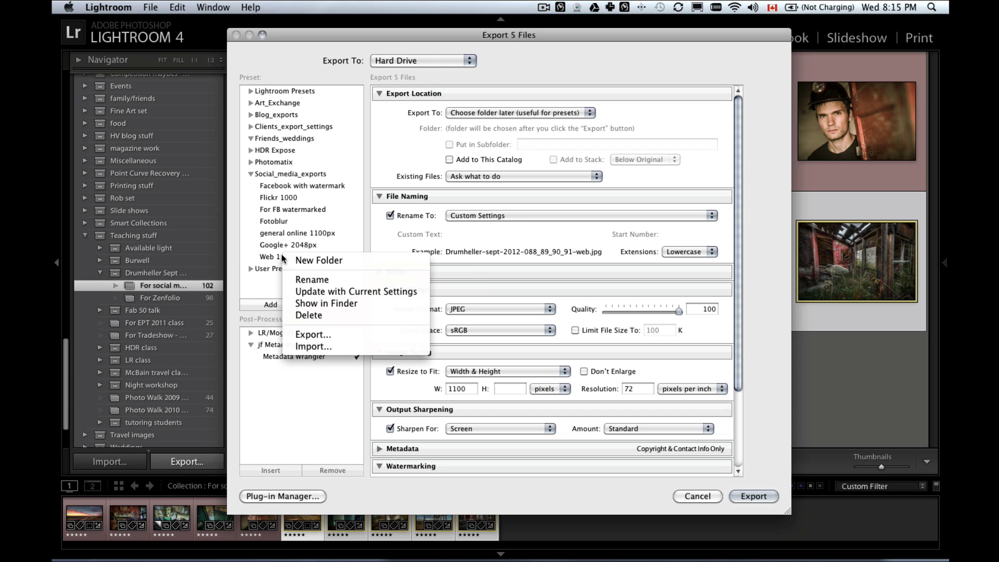
left_click(309, 314)
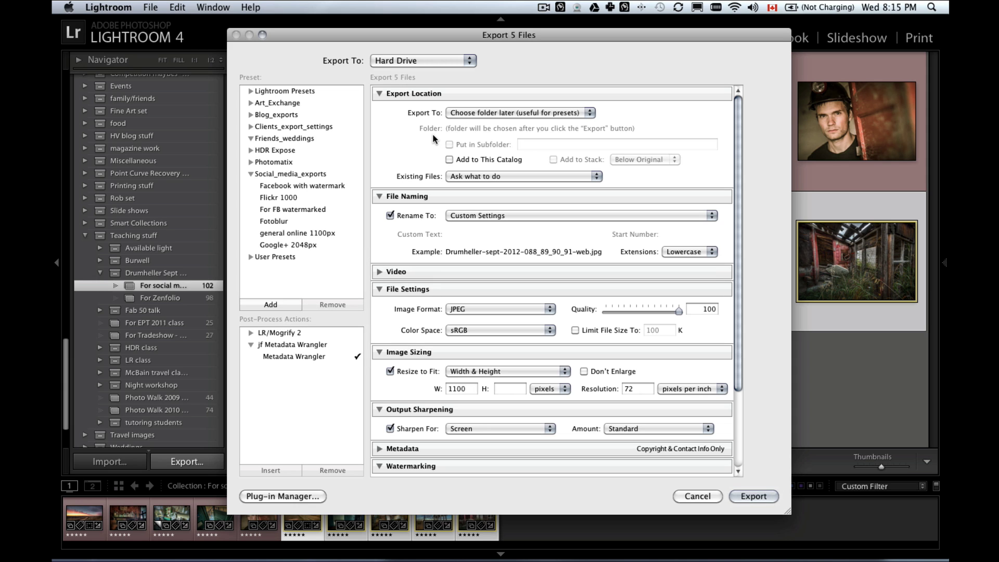
Step: Collapse the expanded export sections below Export Location and keep the destination as Choose folder later (useful for presets)
left_click(380, 196)
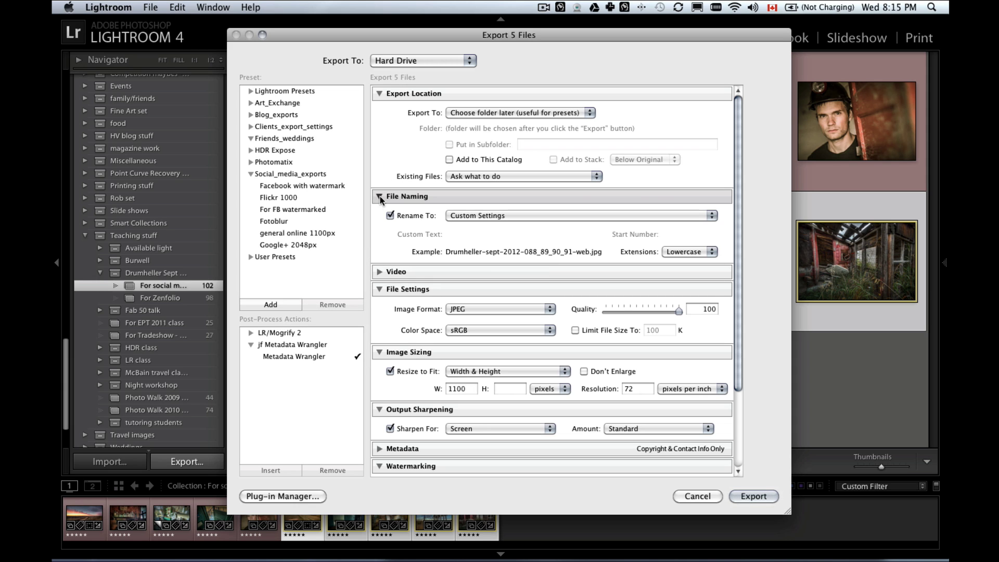
left_click(379, 231)
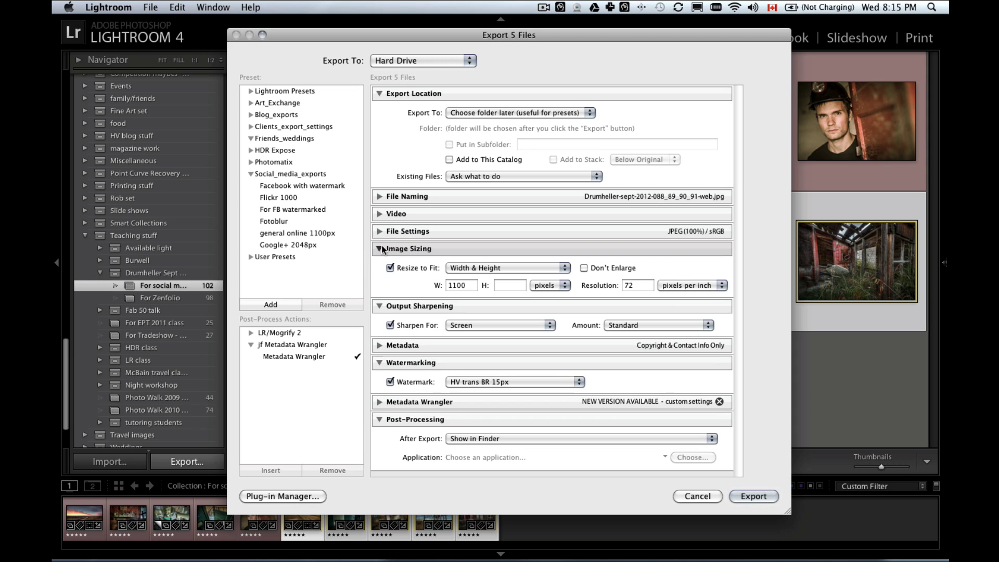
left_click(379, 248)
left_click(379, 266)
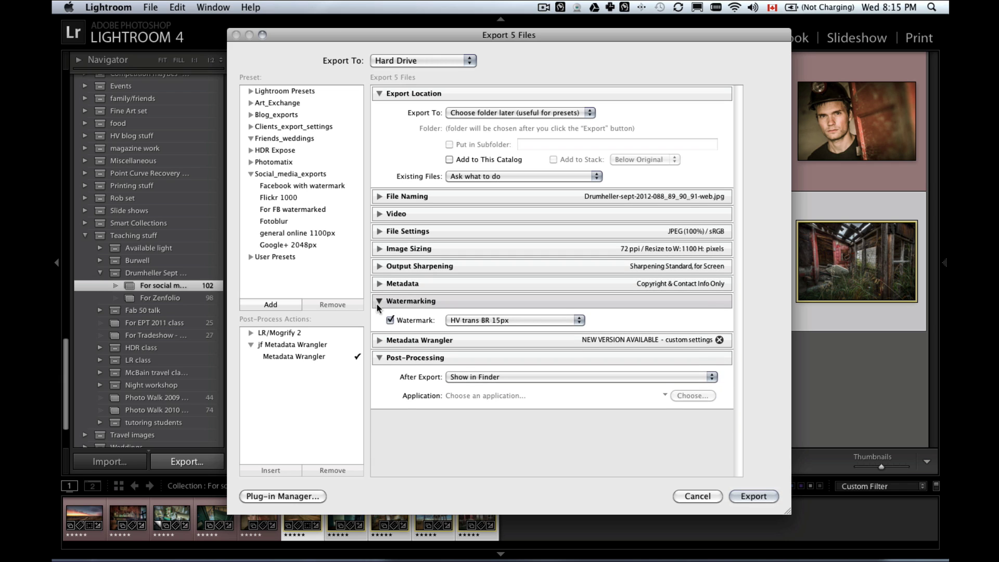
left_click(379, 300)
left_click(381, 336)
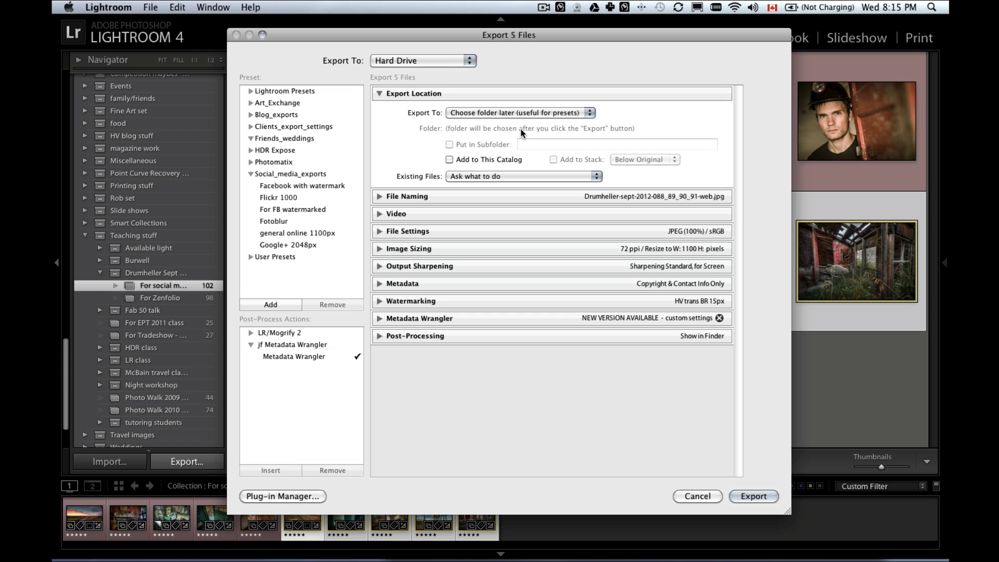
left_click(522, 112)
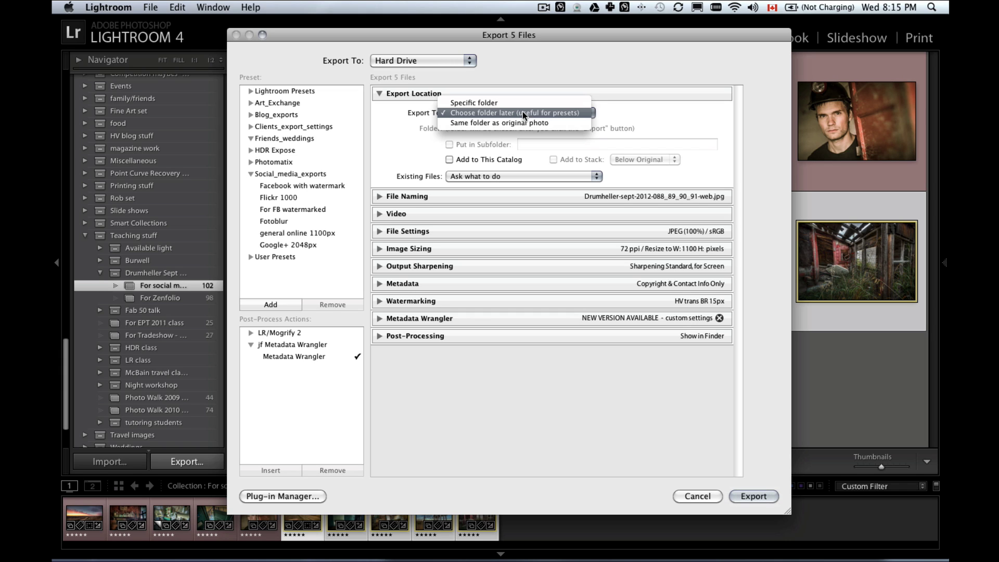
left_click(586, 112)
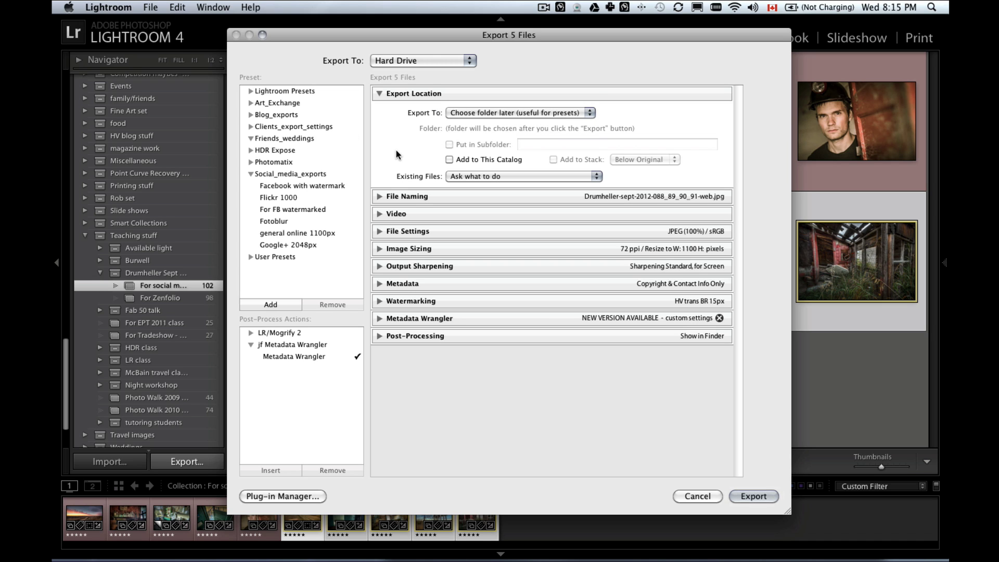
Step: Open the custom file naming template, accept the Filename pattern with the "-web" suffix, and collapse the File Naming section
left_click(380, 196)
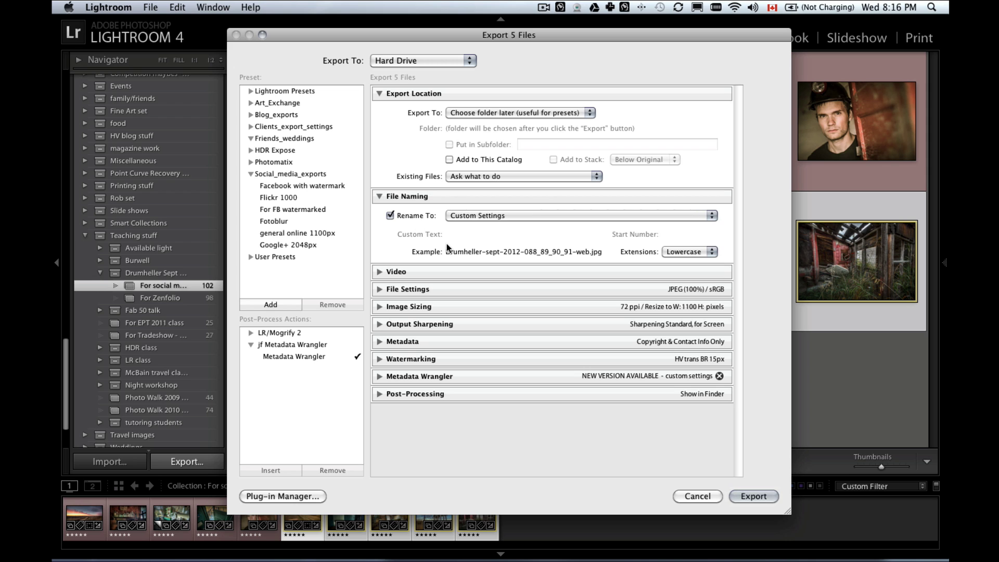
left_click(506, 214)
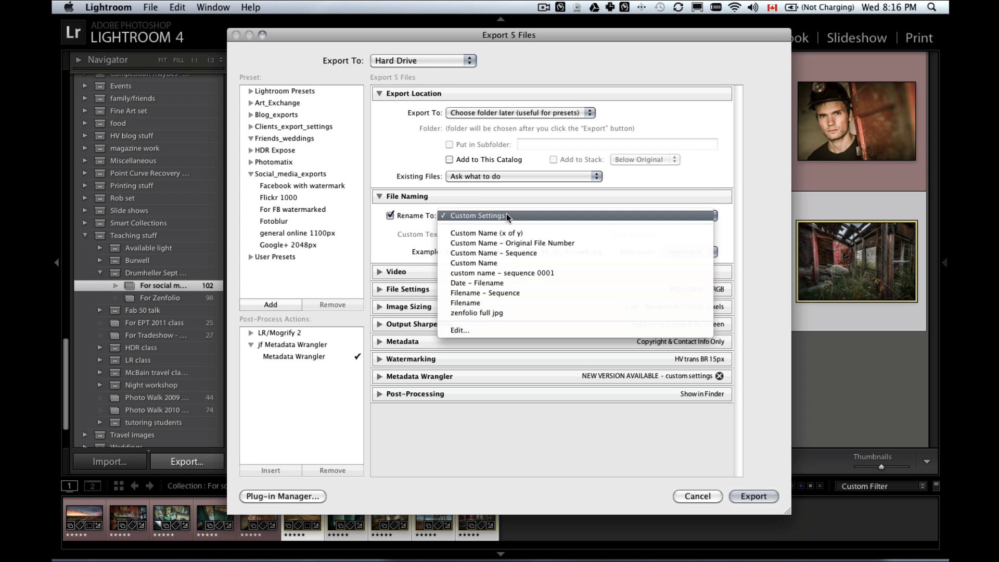
left_click(491, 330)
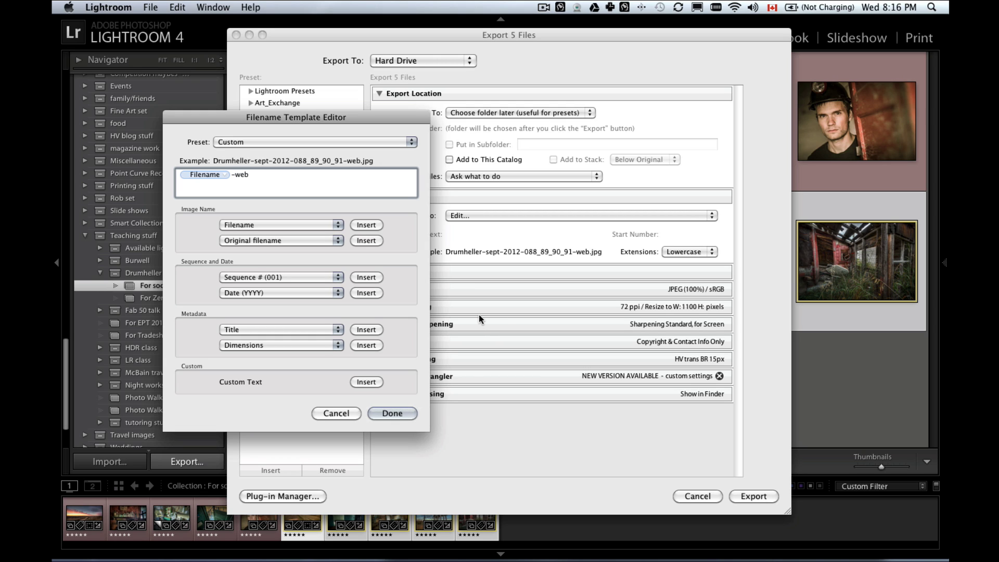
left_click(396, 413)
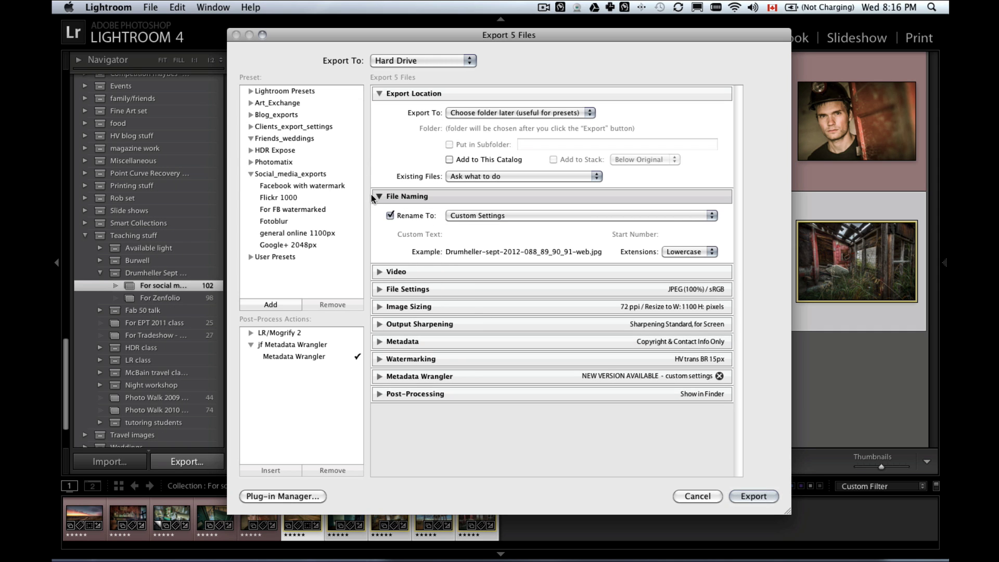
left_click(379, 197)
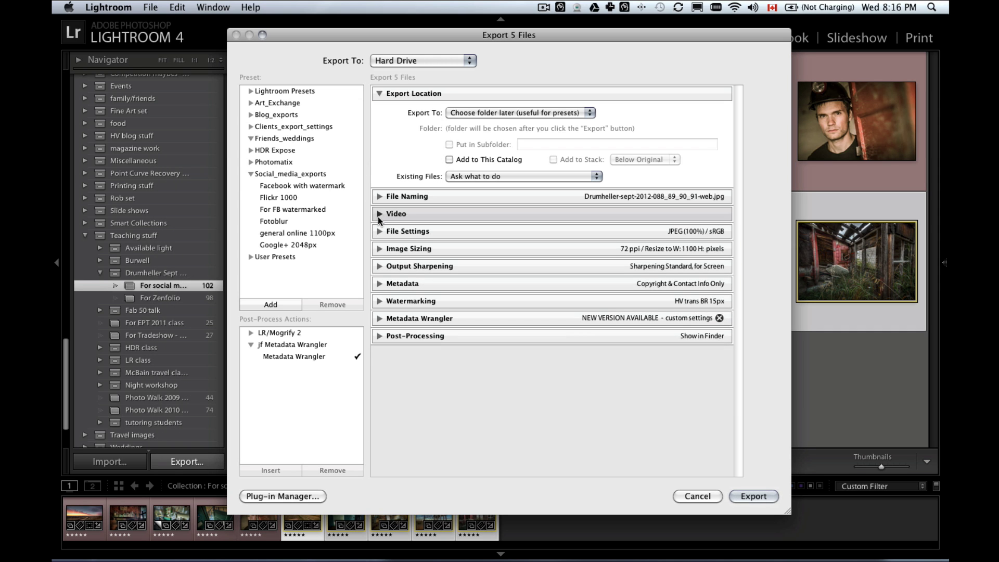
Step: In the File Settings, keep the color space as sRGB and lower the JPEG quality to 70
left_click(379, 232)
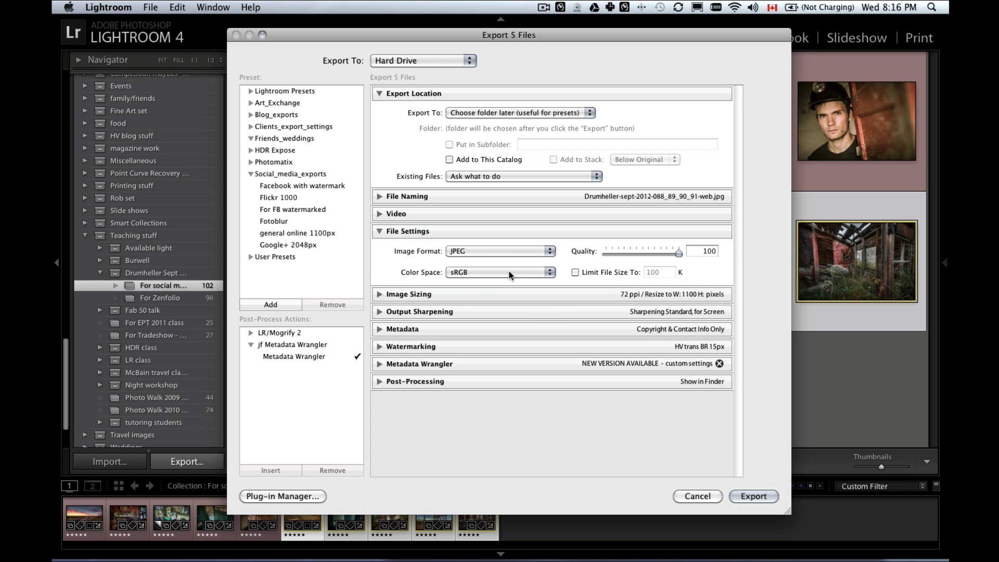
left_click(492, 272)
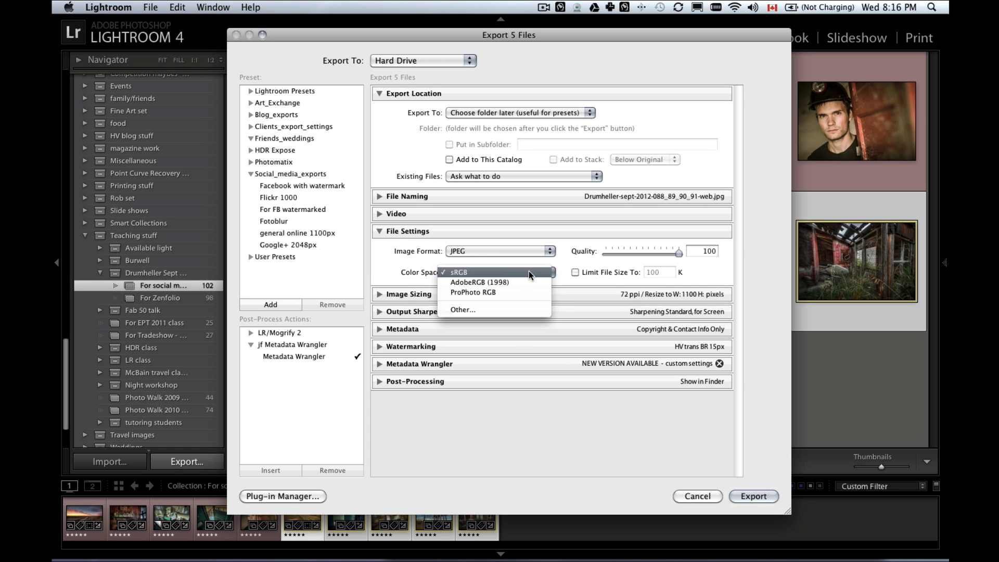
left_click(528, 271)
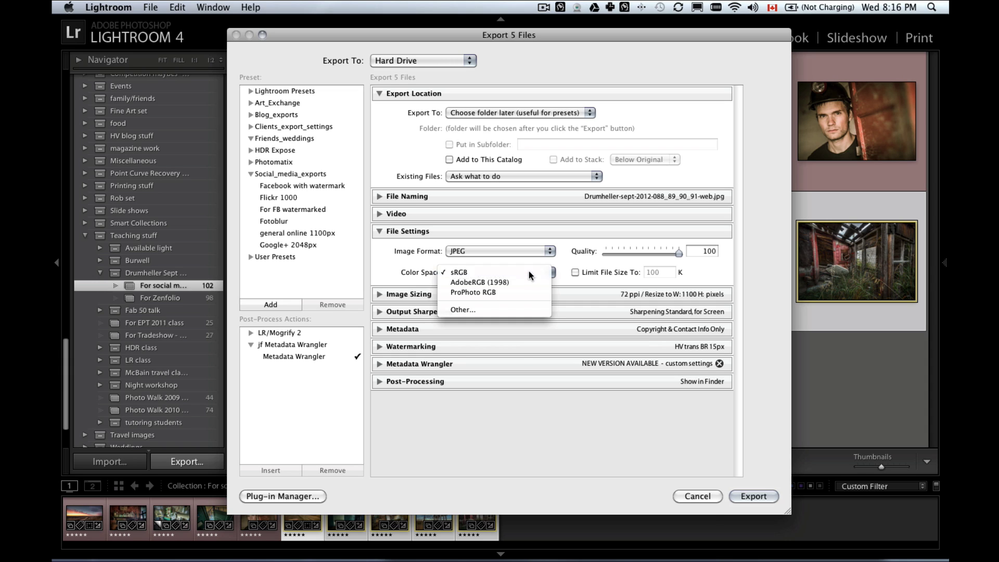
left_click_drag(680, 255, 657, 251)
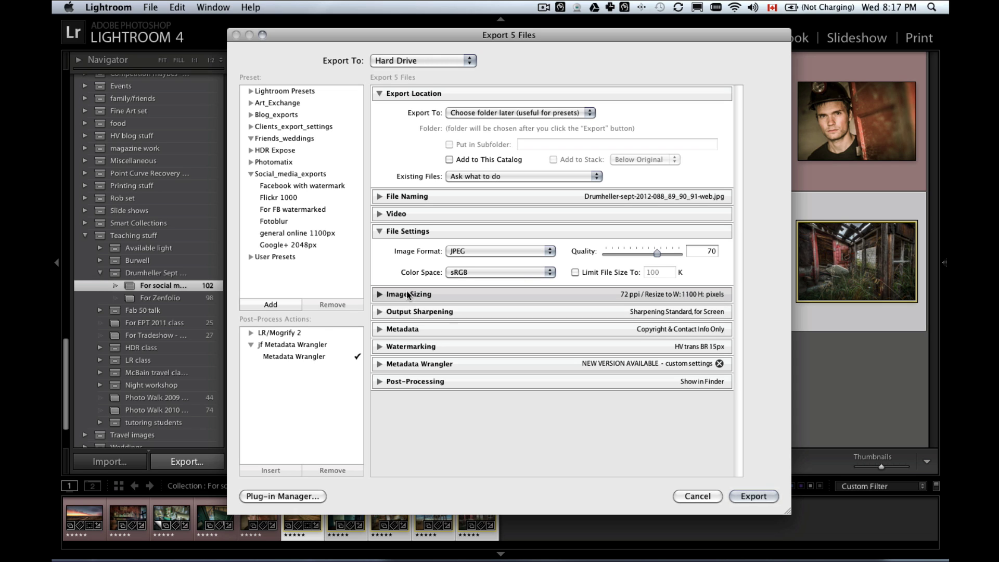
Step: Expand the Image Sizing settings and highlight the 1100-pixel width to examine the resize options
left_click(378, 294)
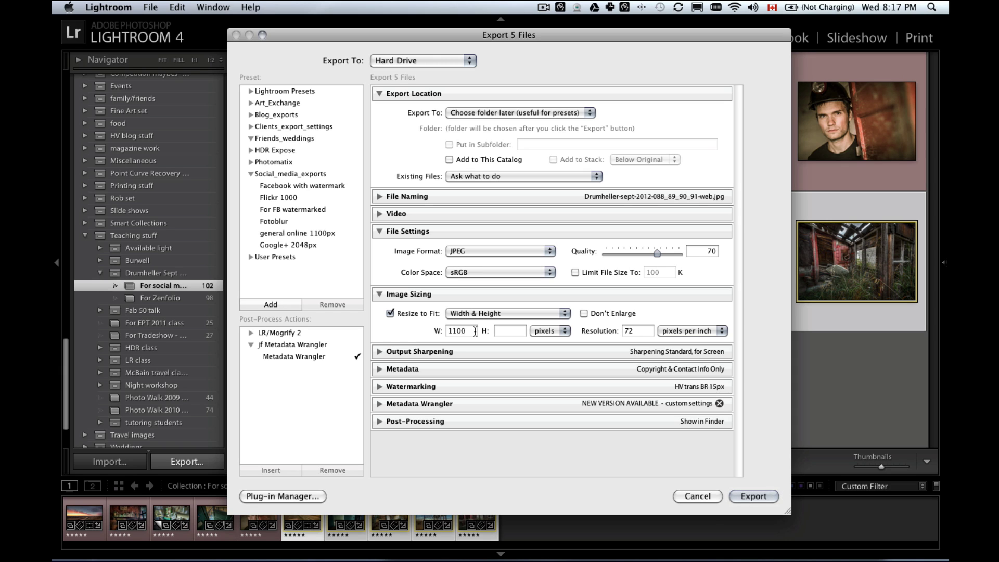
left_click_drag(470, 333, 437, 333)
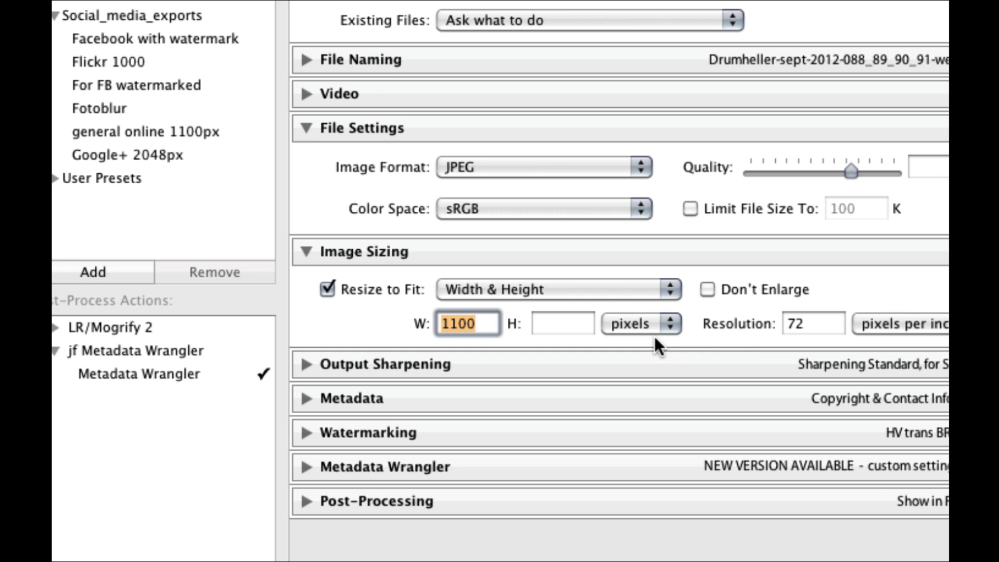
key("super")
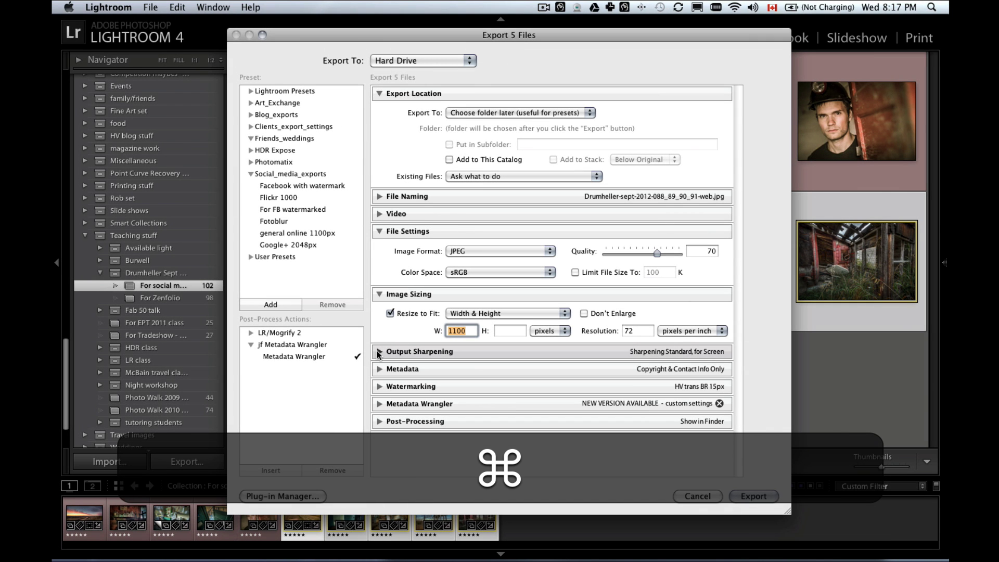
Step: Expand Output Sharpening, choose Screen as the sharpening target, and collapse the section again
left_click(378, 353)
left_click(484, 371)
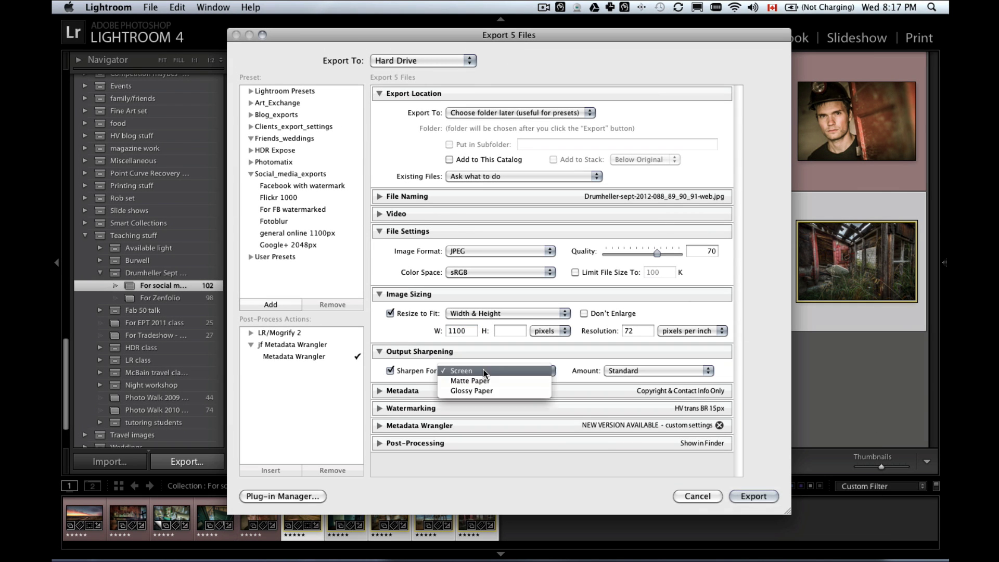
left_click(485, 371)
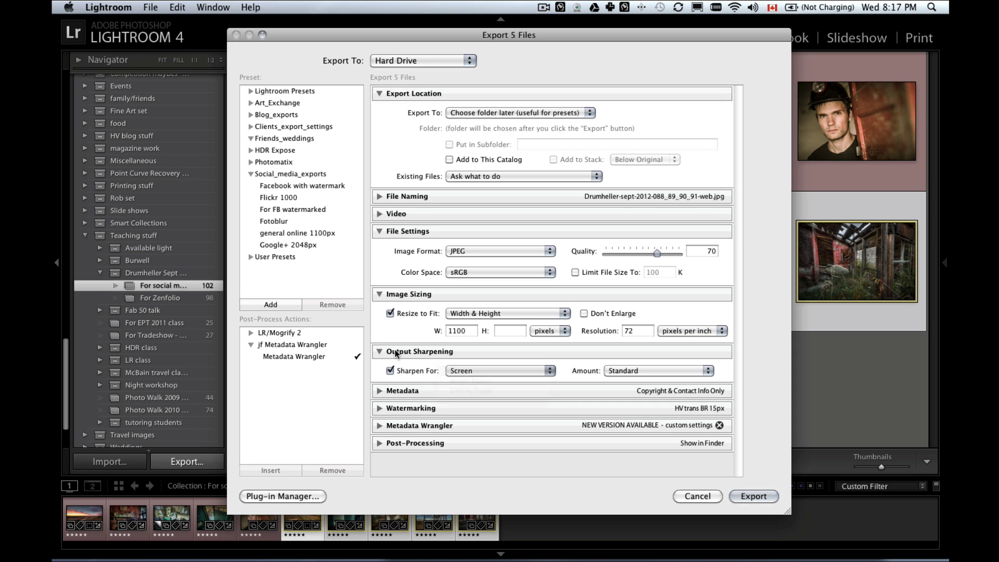
left_click(380, 352)
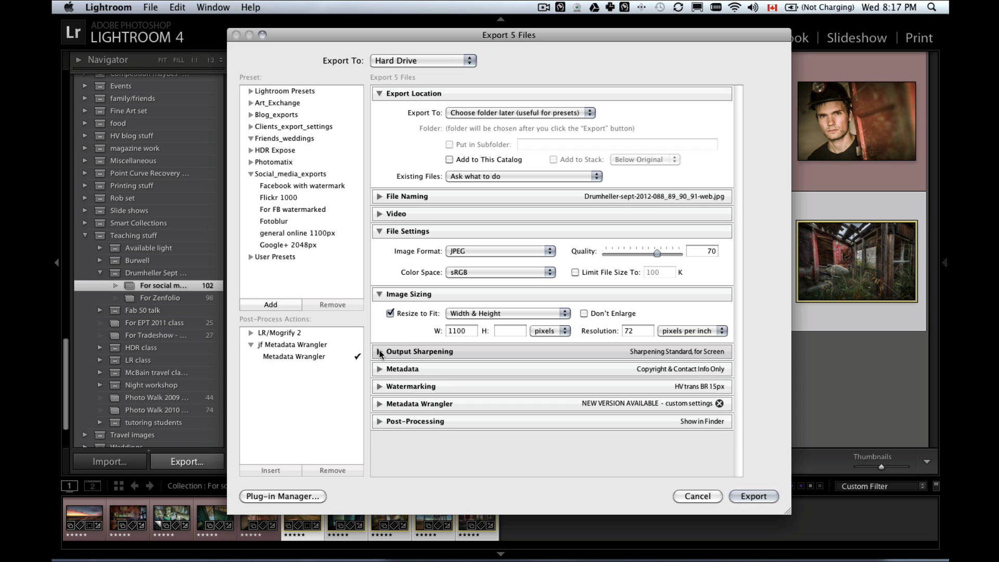
Step: Expand the Watermarking settings and set the exported metadata to All Except Camera & Camera Raw Info
left_click(380, 387)
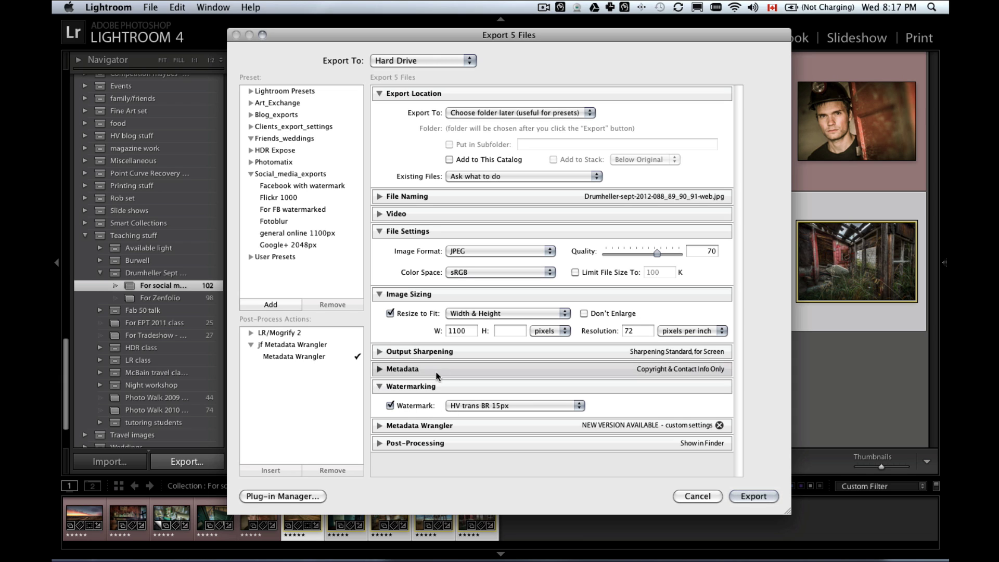
left_click(380, 369)
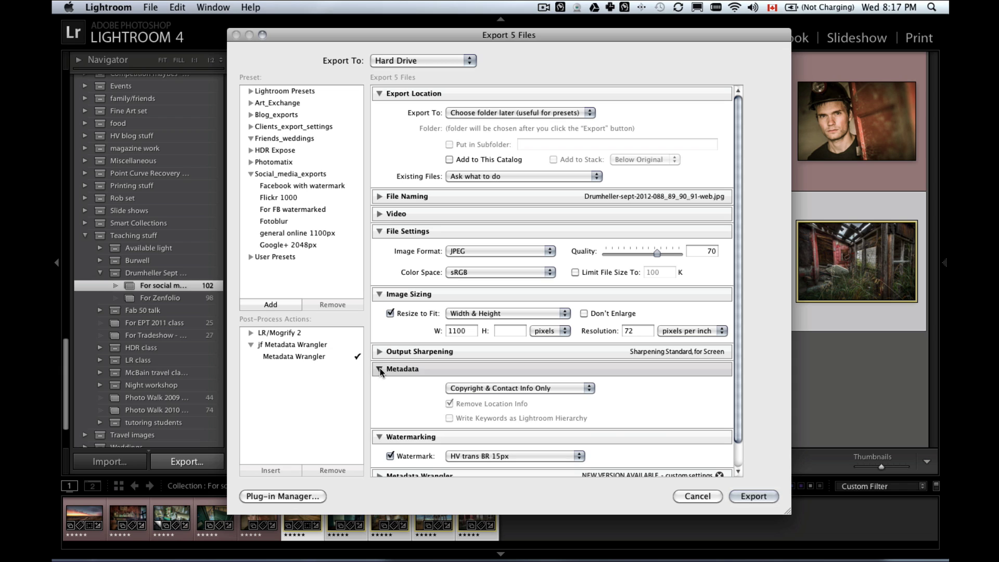
left_click(497, 387)
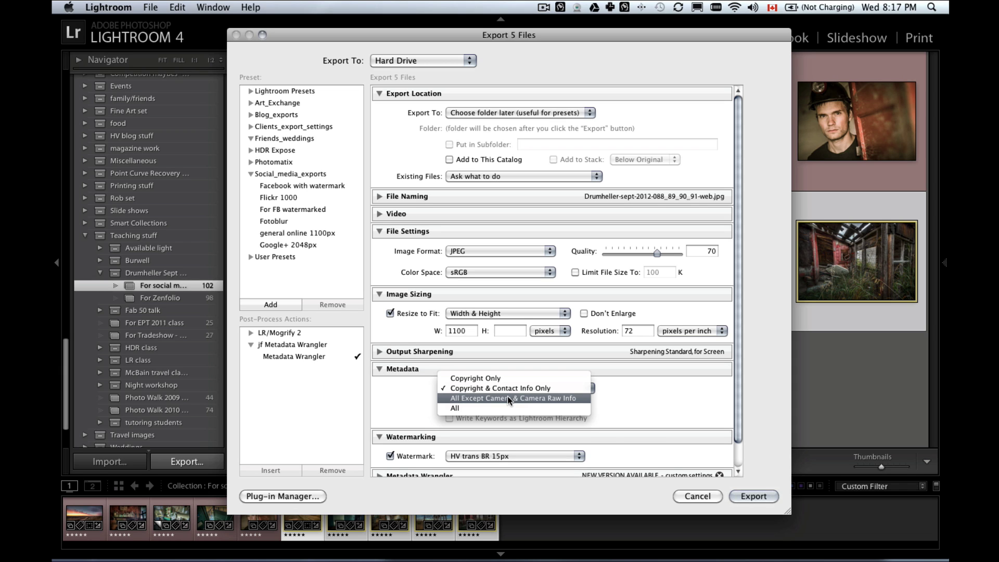
left_click(507, 401)
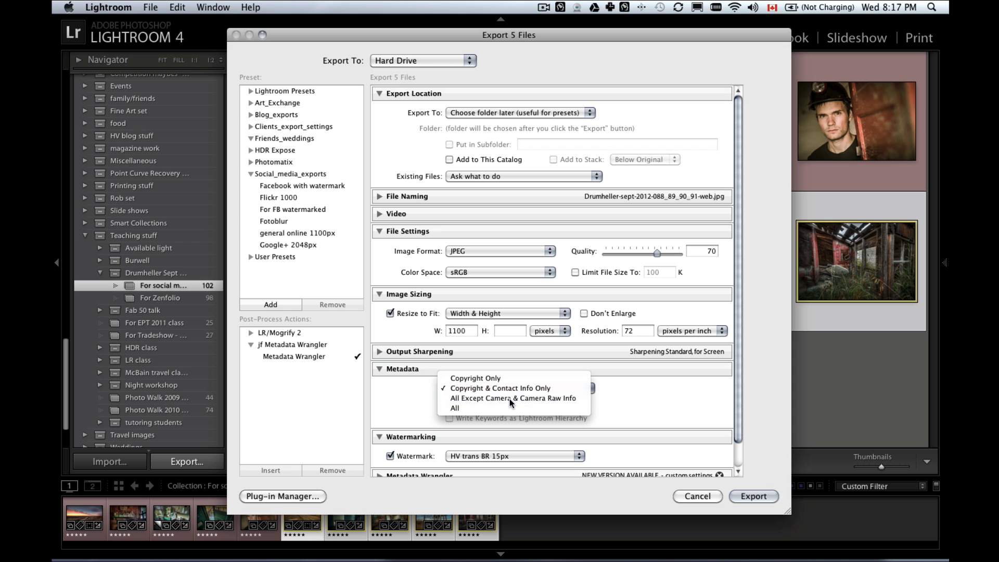
left_click(378, 369)
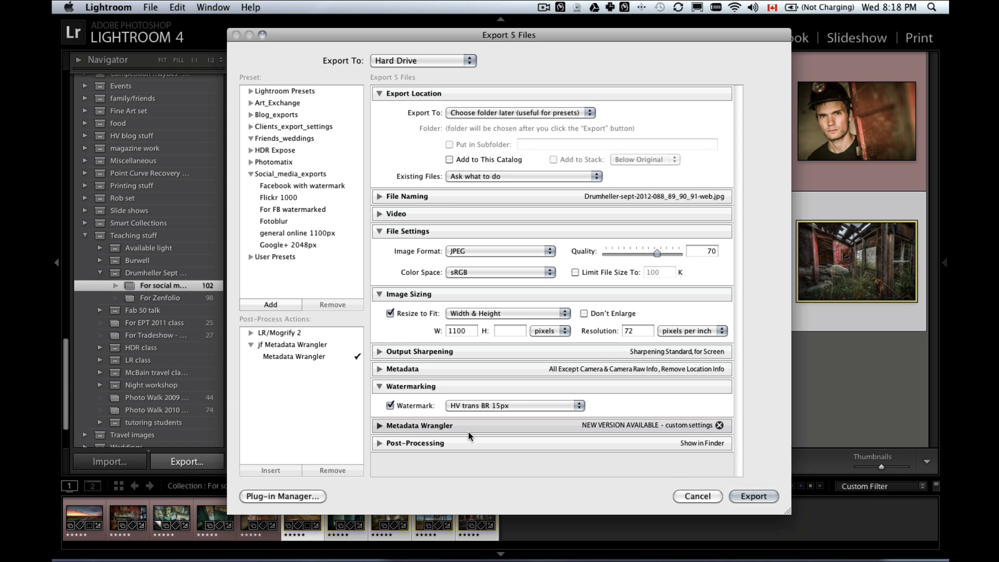
Step: Keep the export watermark enabled, look through the saved watermarks, and open the Watermark Editor
key("super")
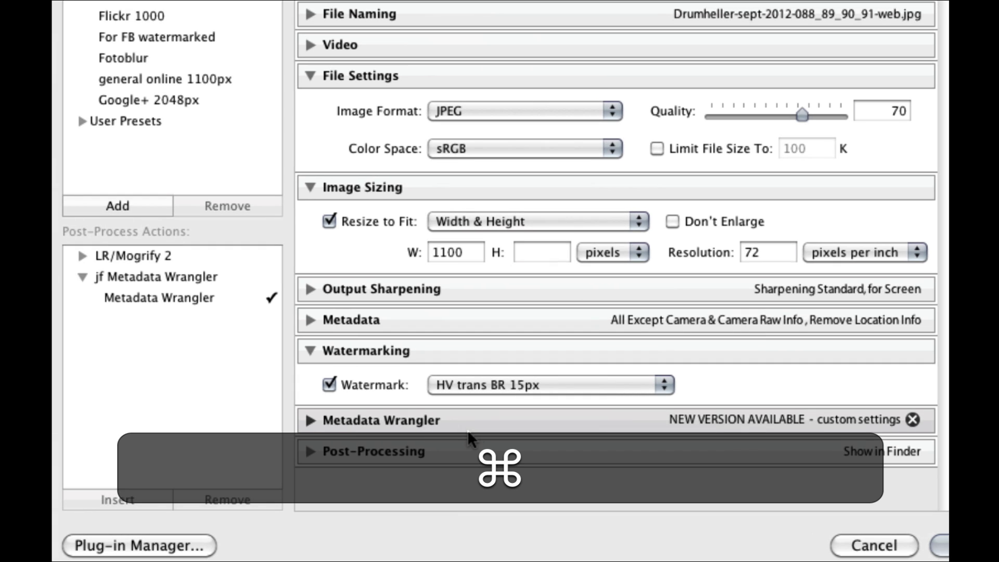
left_click(360, 383)
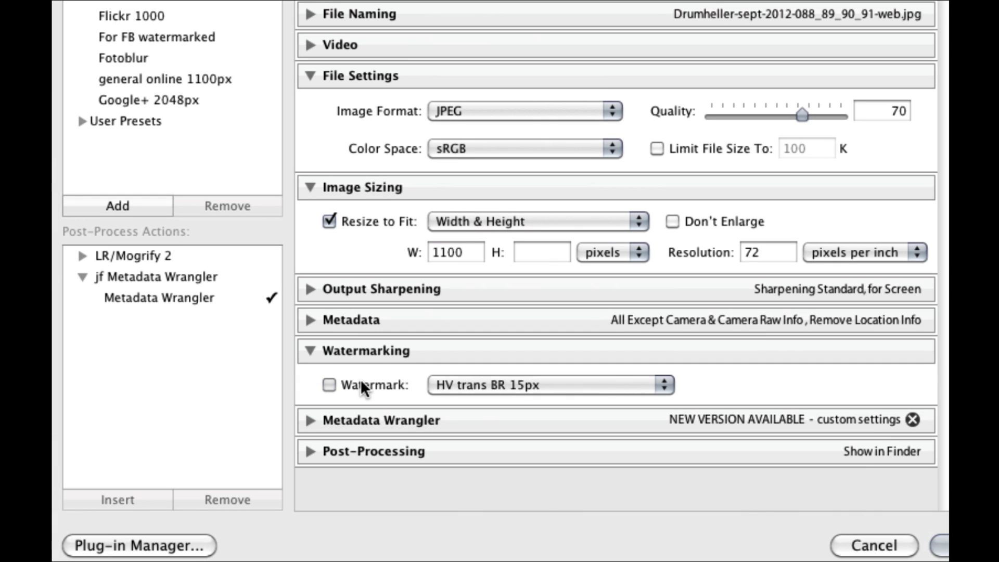
left_click(327, 381)
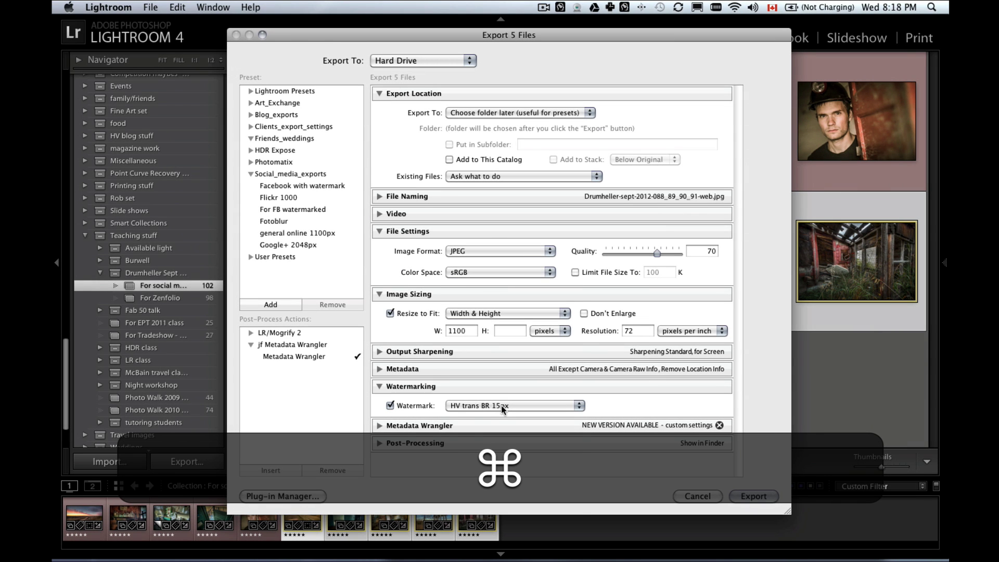
left_click(501, 404)
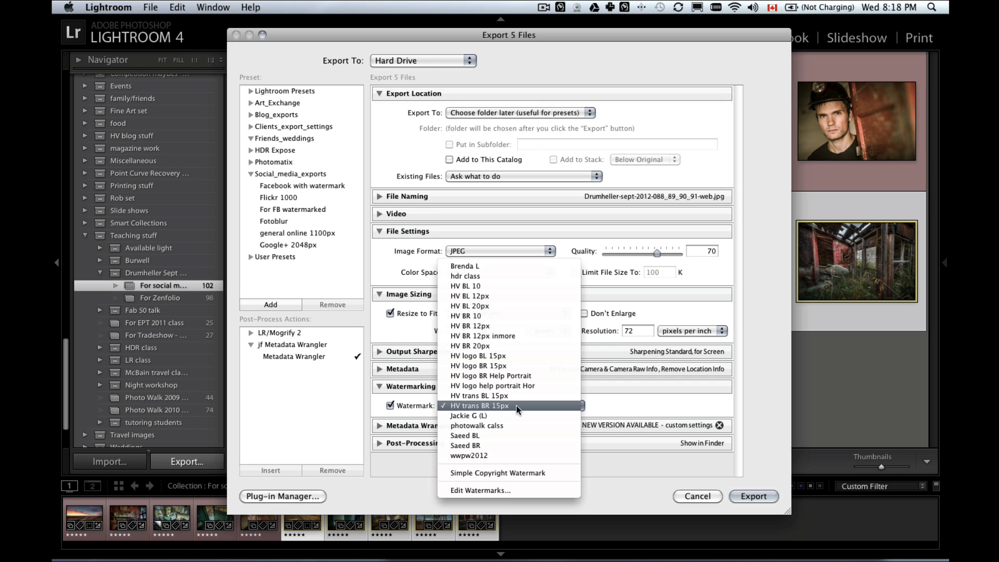
left_click(566, 401)
left_click(567, 402)
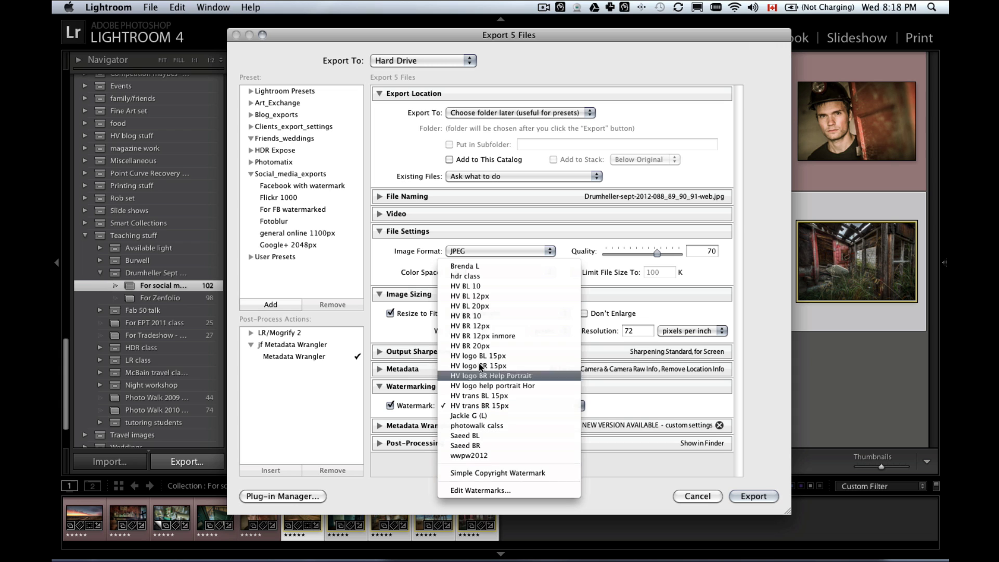
left_click(483, 490)
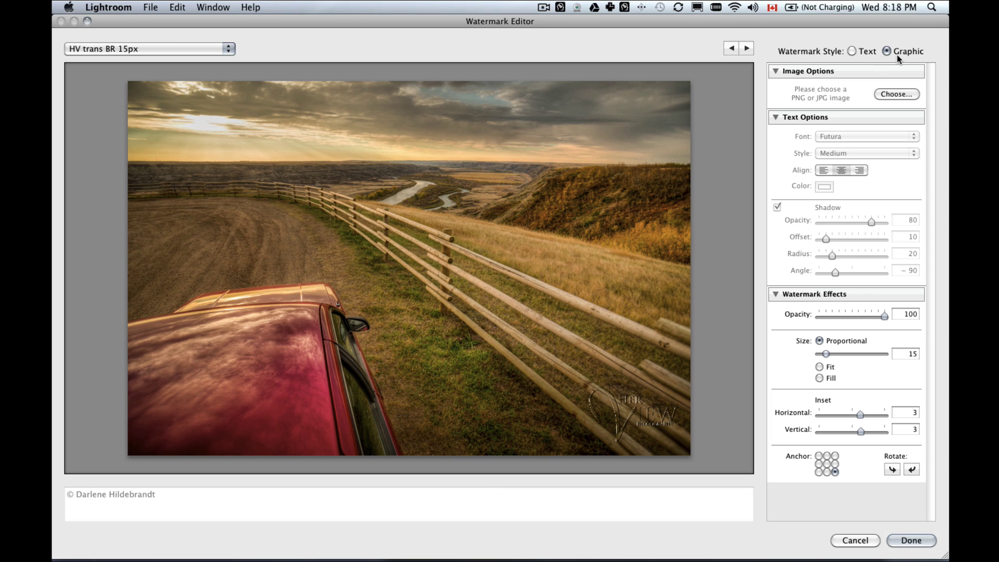
Step: Try a text-style watermark centered on the photo at proportional size 44 with opacity 46
left_click(851, 51)
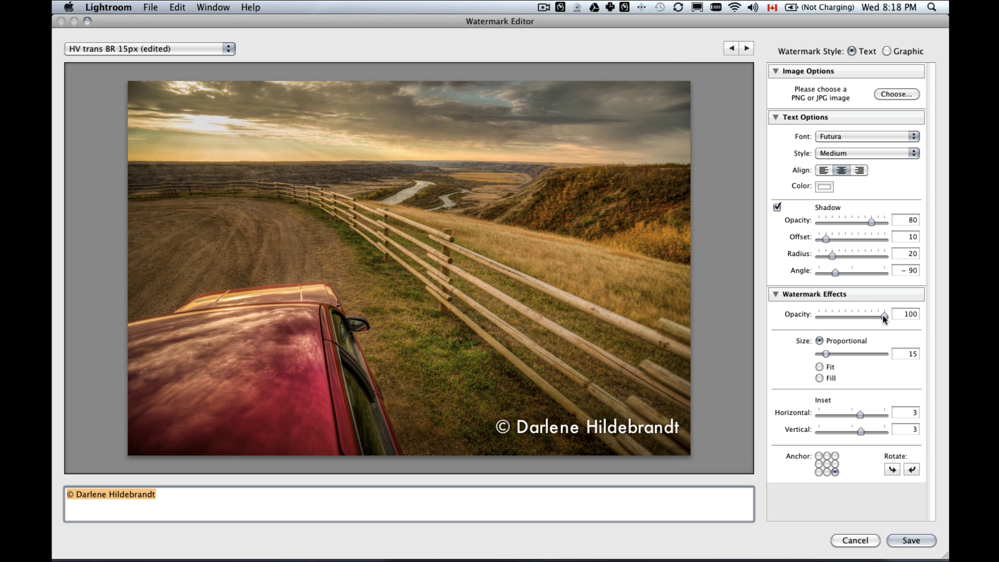
mouse_move(882, 314)
left_mouse_down()
mouse_move(839, 314)
mouse_move(902, 311)
mouse_move(876, 311)
left_mouse_up()
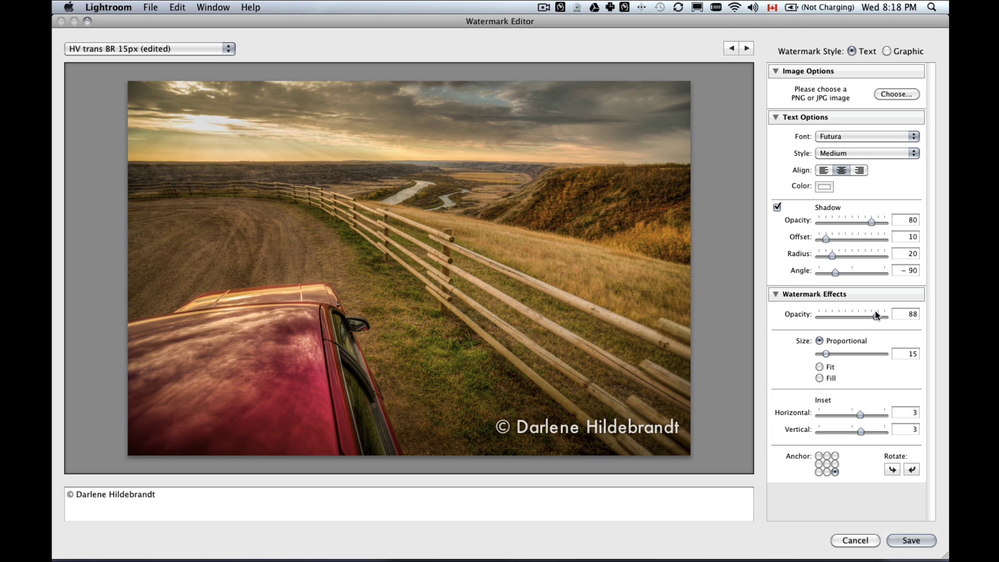
left_click(827, 463)
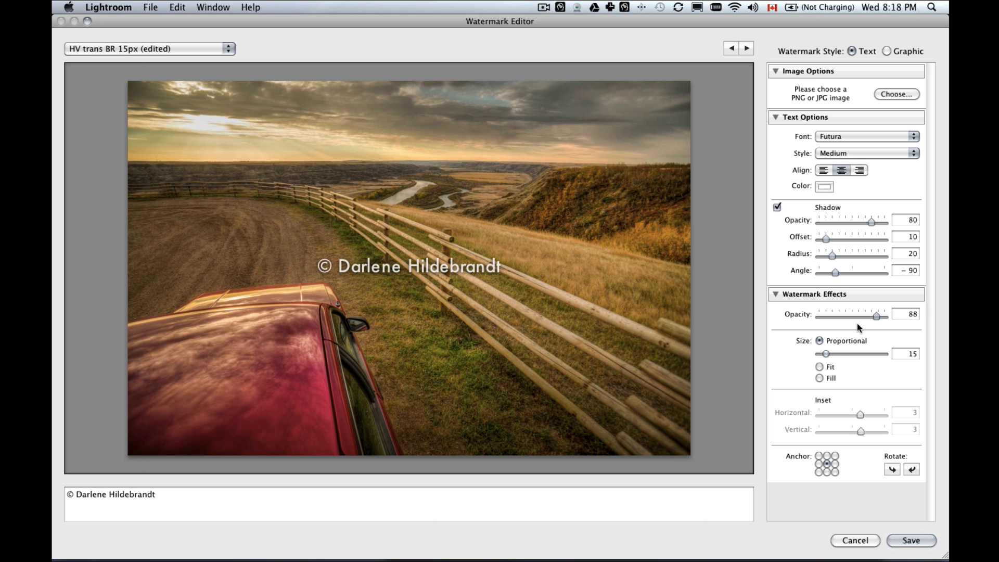
mouse_move(826, 354)
left_mouse_down()
mouse_move(848, 354)
mouse_move(839, 355)
left_mouse_up()
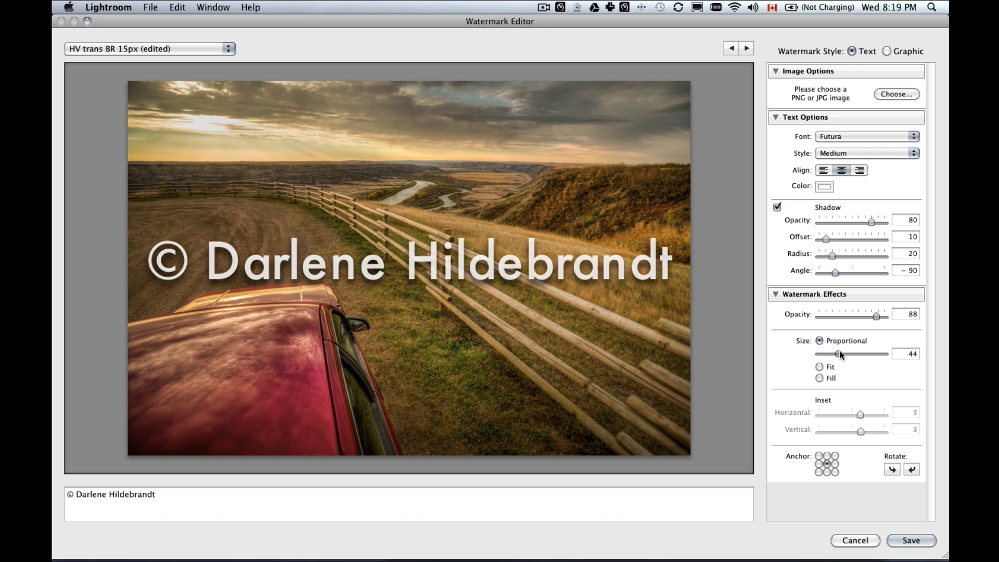
left_click_drag(857, 319, 849, 317)
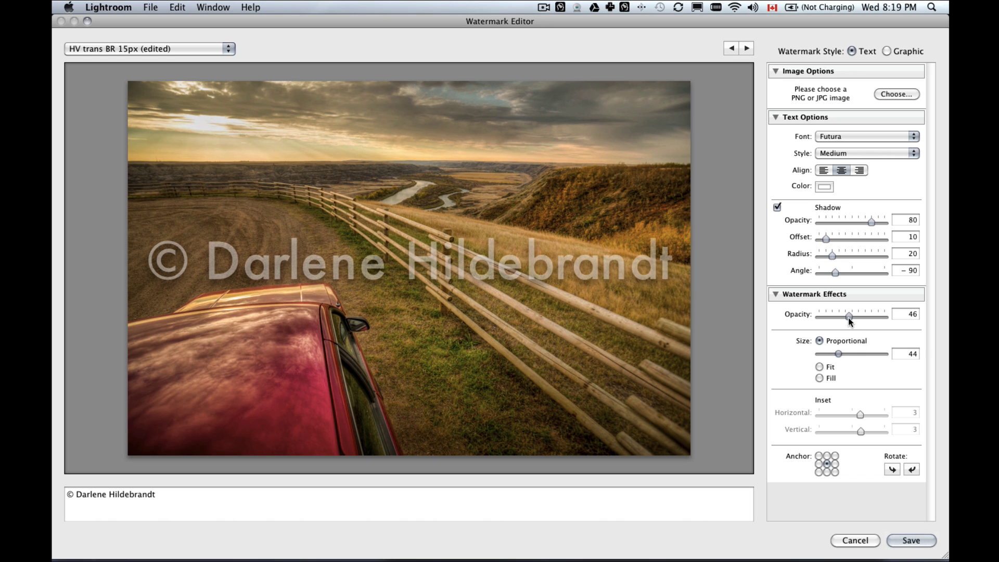
Step: Set the text watermark to opacity 100 and proportional size 20, anchored in the photo's lower-right corner
left_click_drag(850, 317, 897, 319)
left_click_drag(839, 354, 828, 354)
left_click(835, 472)
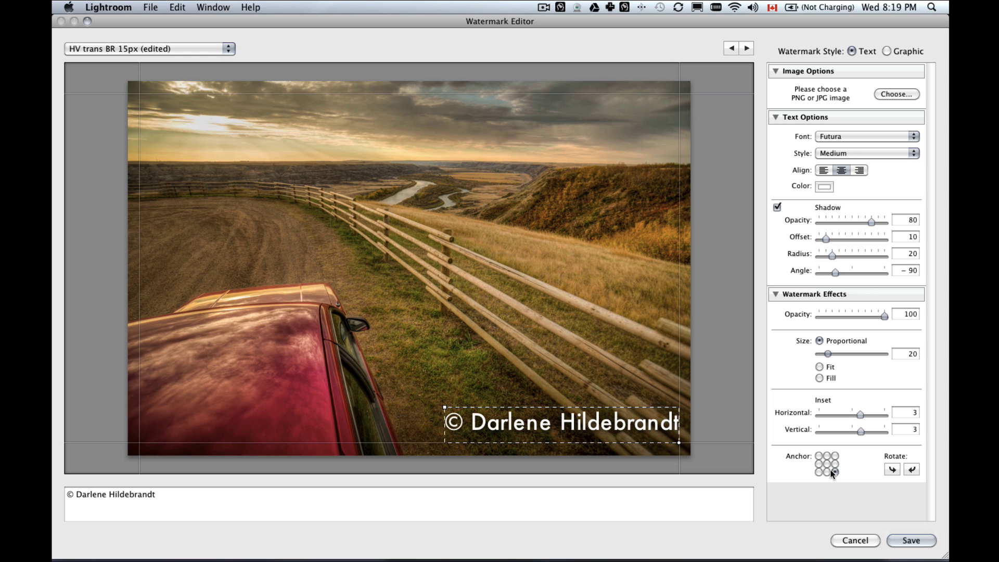
Step: Switch the watermark style to Graphic and load HV-watermark-trans-dk.png from the logos folder
left_click(886, 51)
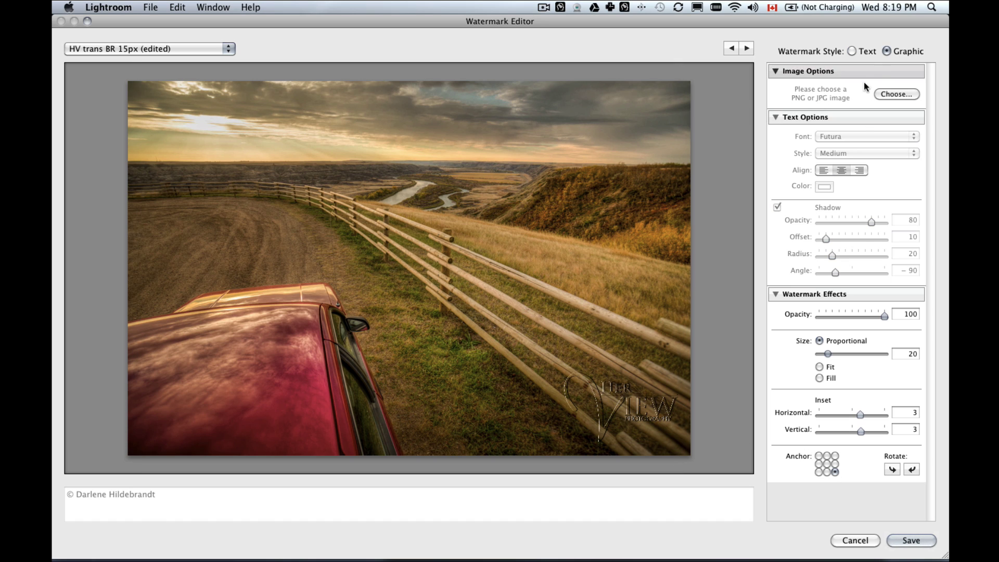
left_click(885, 93)
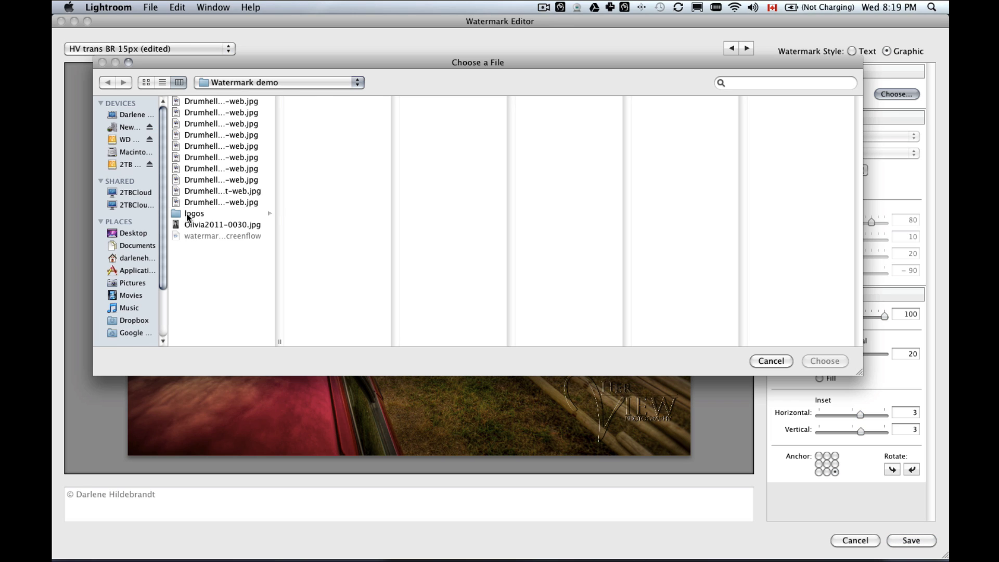
left_click(193, 214)
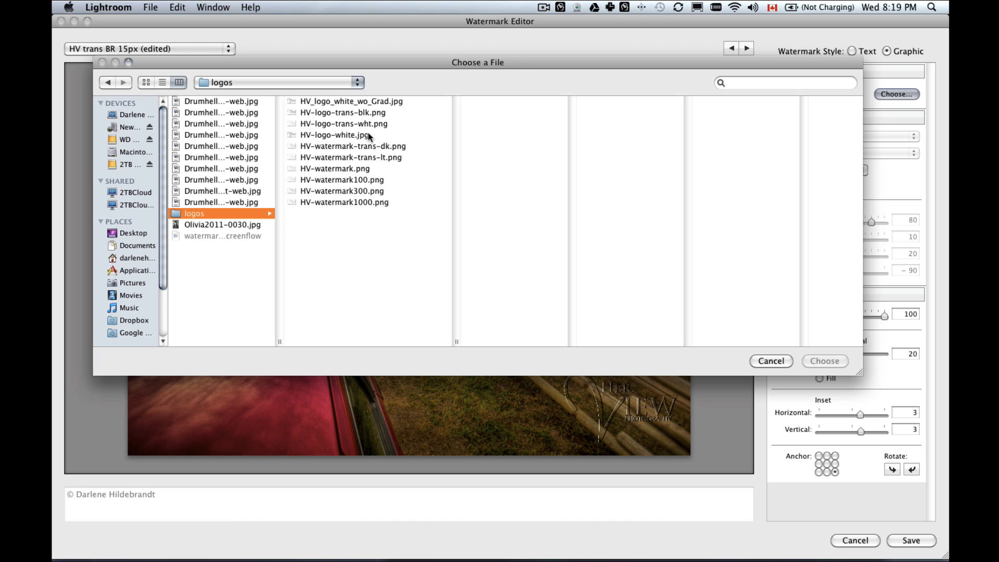
left_click(371, 147)
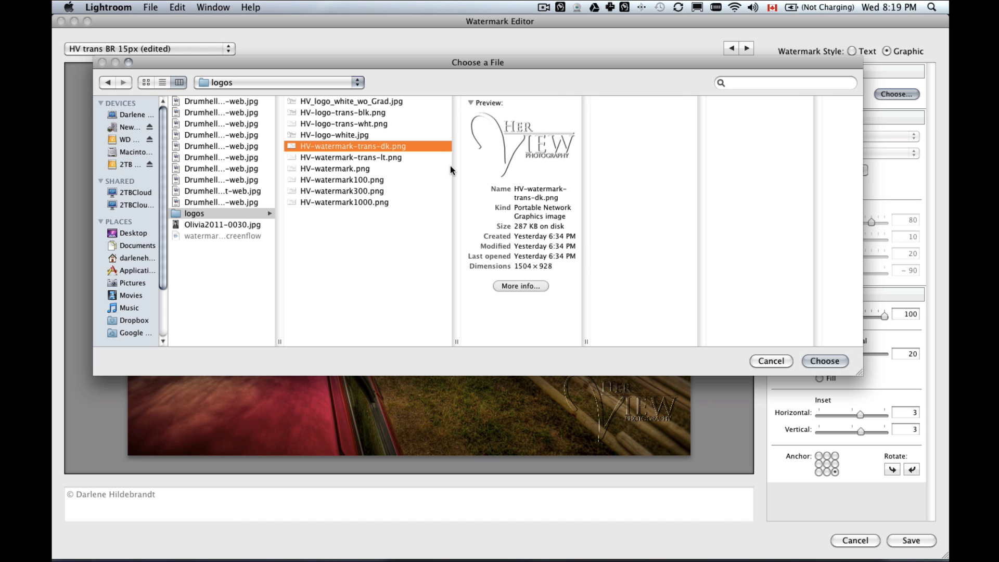
key("Return")
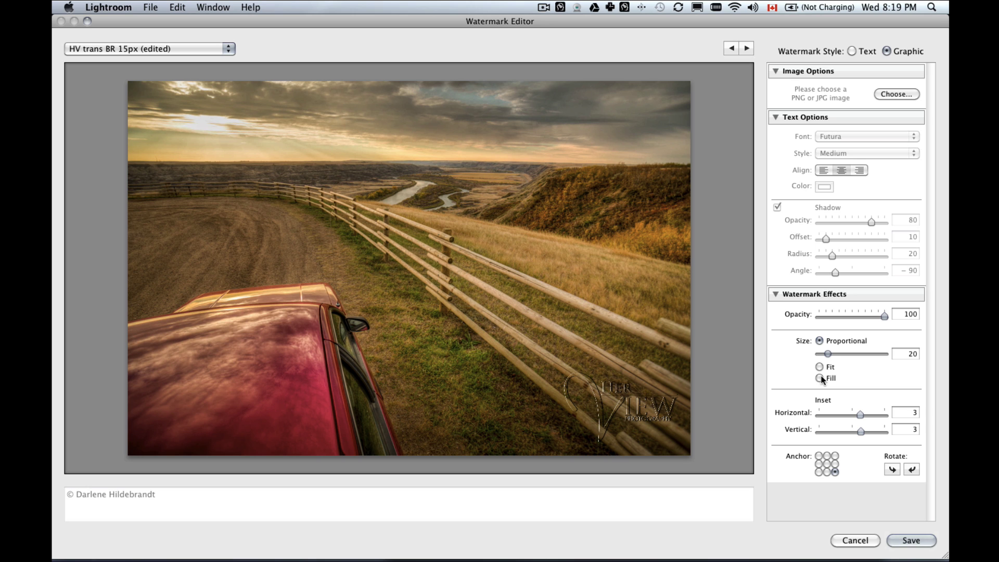
Step: Enlarge the logo watermark to proportional size 94, anchor it at the photo's center, and examine it up close
left_click_drag(828, 354, 860, 354)
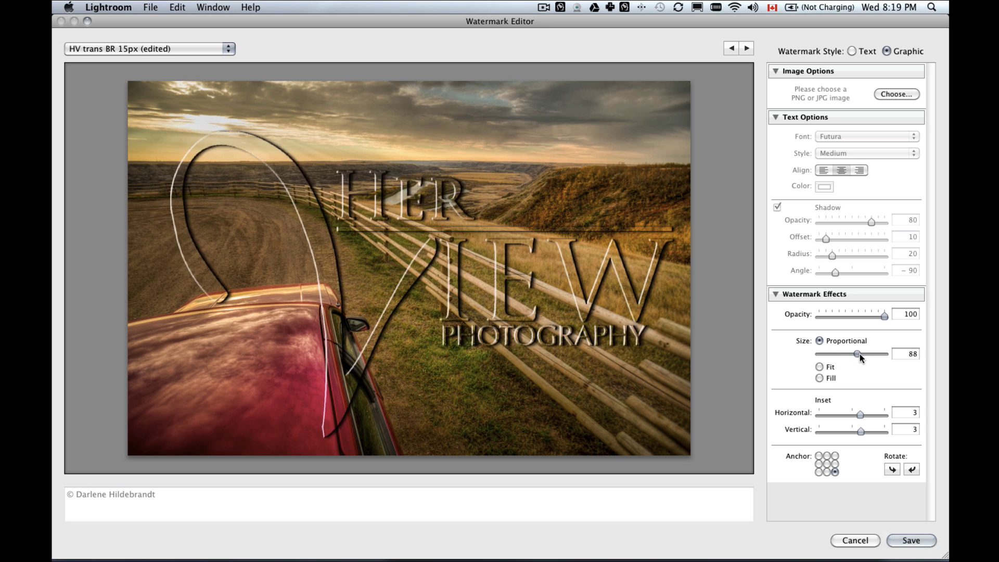
left_click(827, 463)
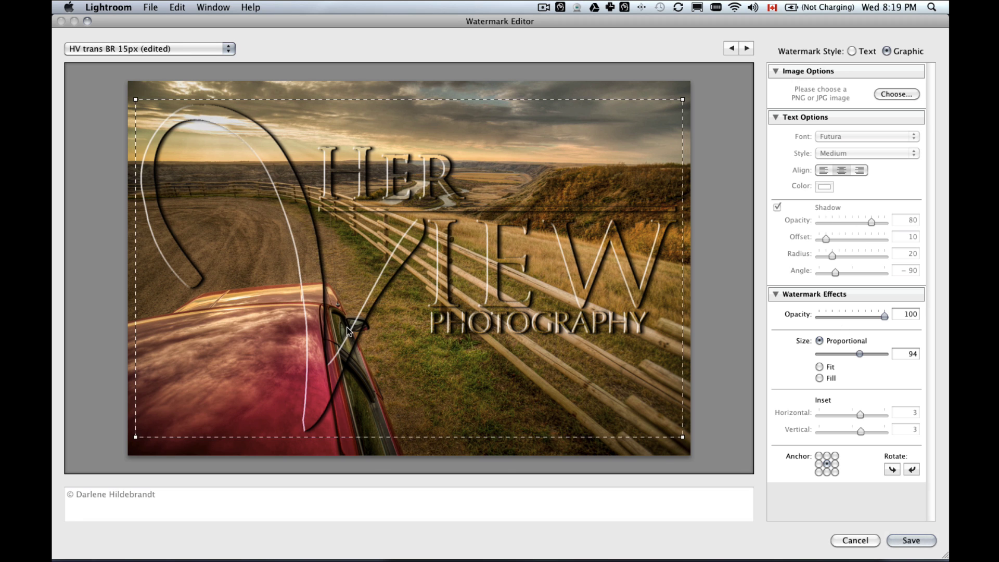
key("super")
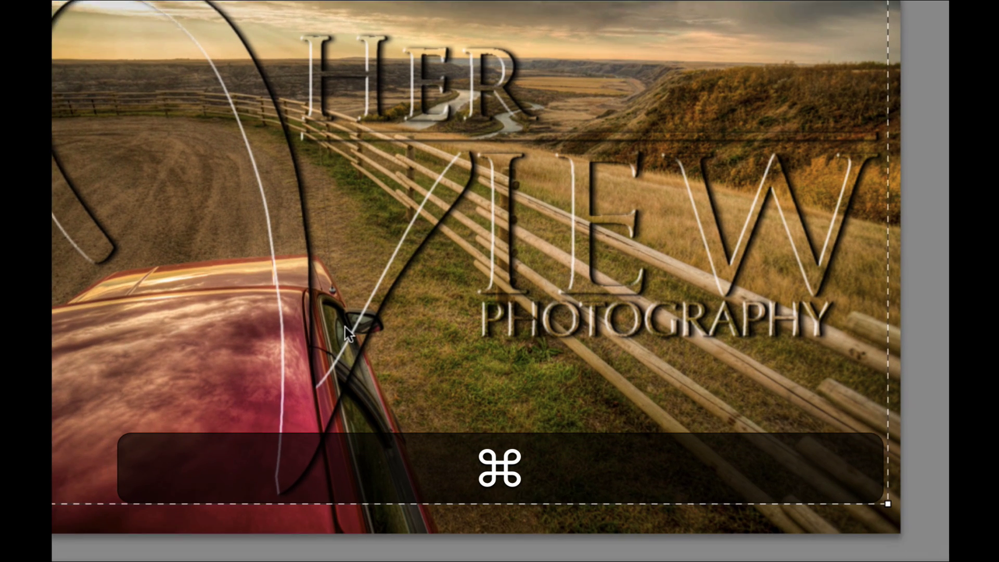
scroll(345, 327, "up", 2)
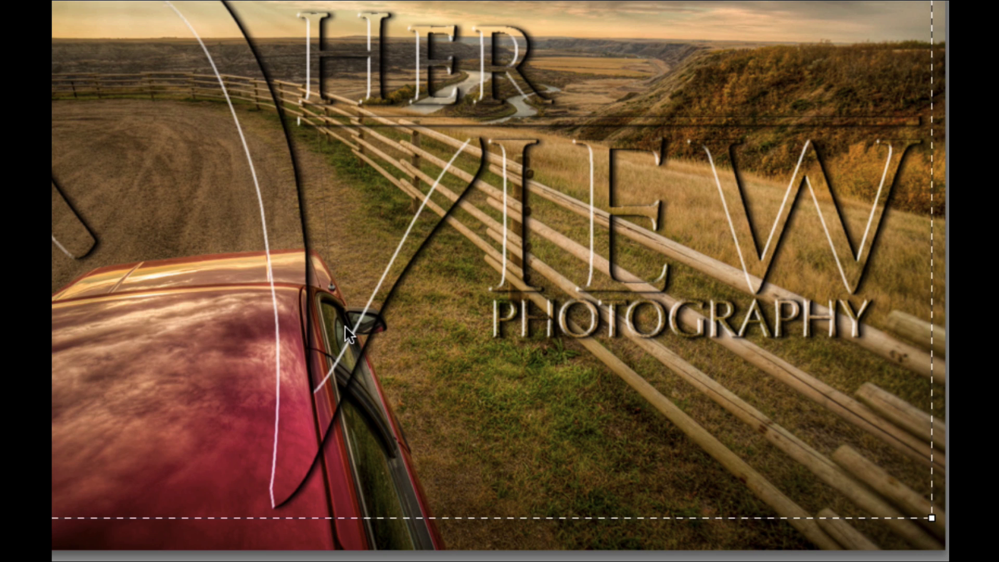
key("super")
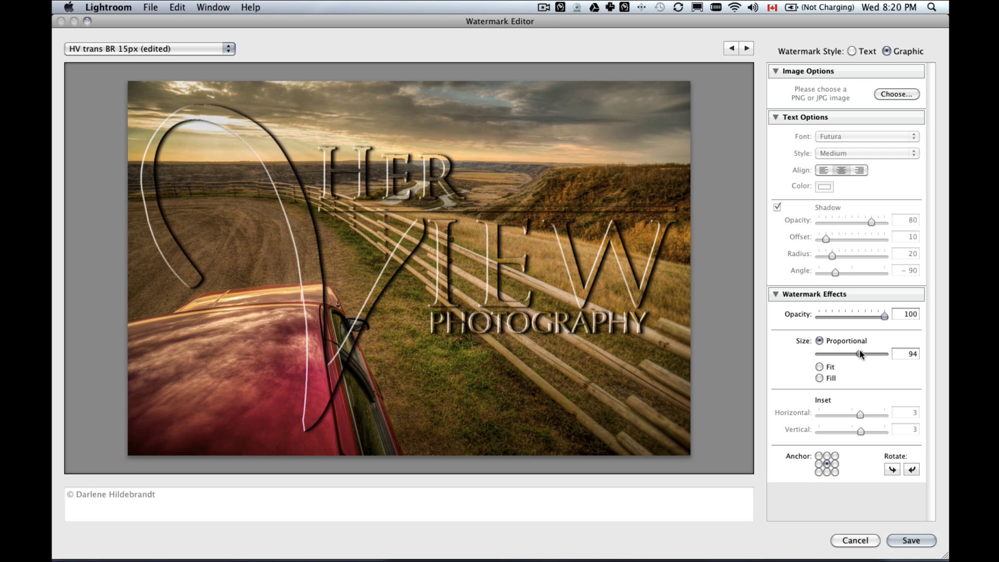
Step: Set the logo watermark to opacity 100 and proportional size 17, anchored in the photo's lower-left corner with a vertical inset of 3
left_click_drag(880, 316, 910, 315)
left_click_drag(858, 353, 828, 353)
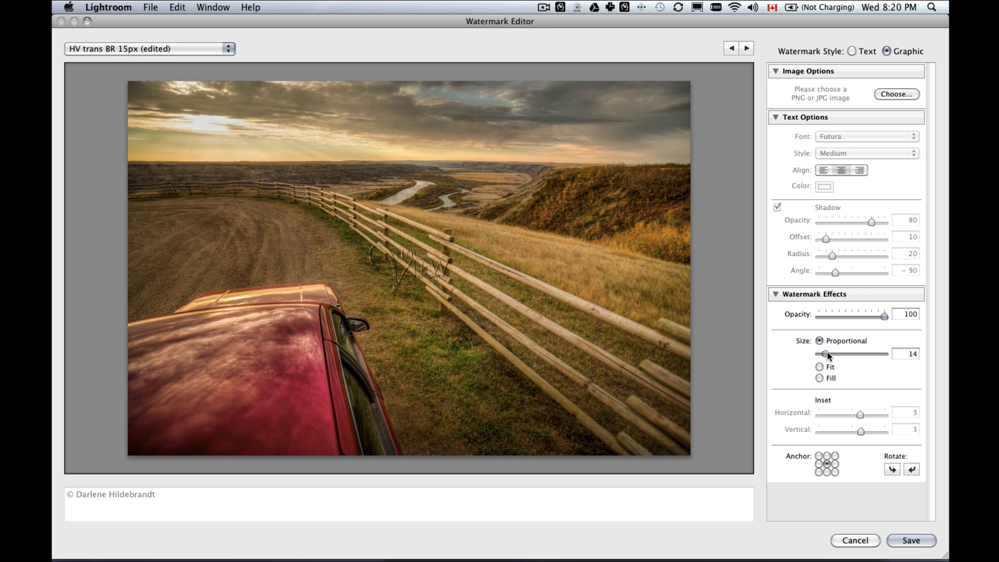
left_click(833, 472)
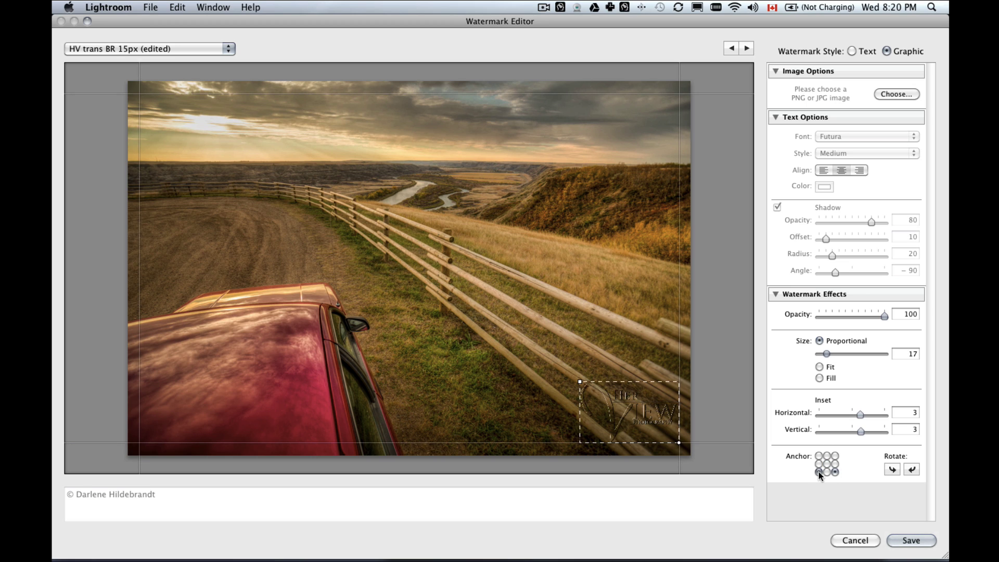
left_click(819, 472)
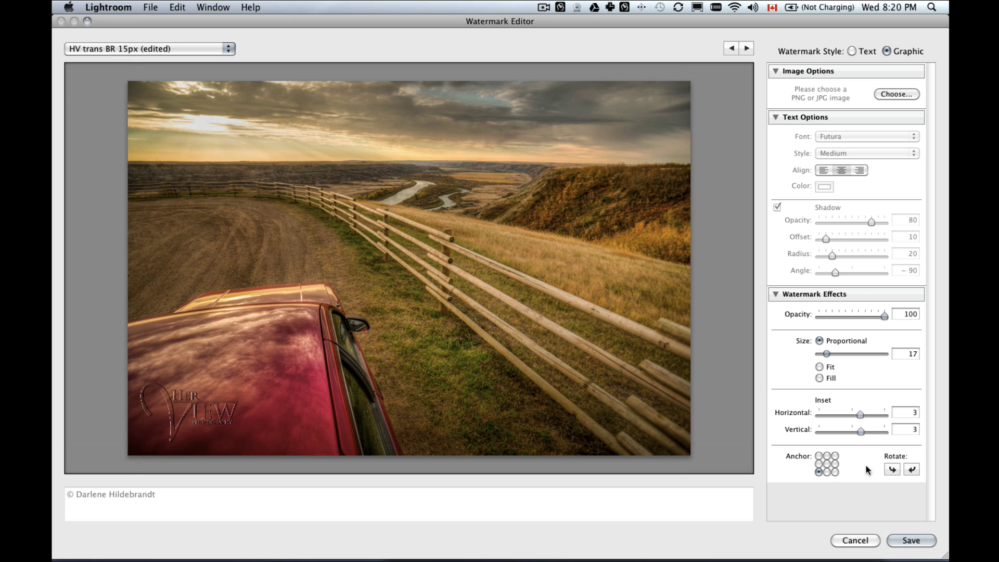
mouse_move(860, 431)
left_mouse_down()
mouse_move(876, 432)
mouse_move(860, 432)
left_mouse_up()
mouse_move(860, 431)
left_mouse_down()
mouse_move(847, 432)
mouse_move(860, 430)
left_mouse_up()
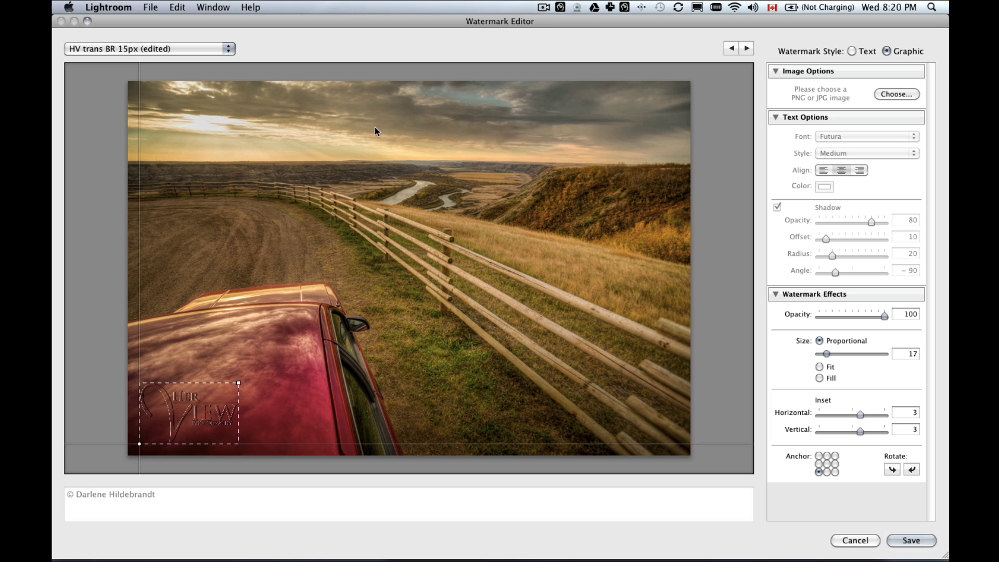
left_click(149, 50)
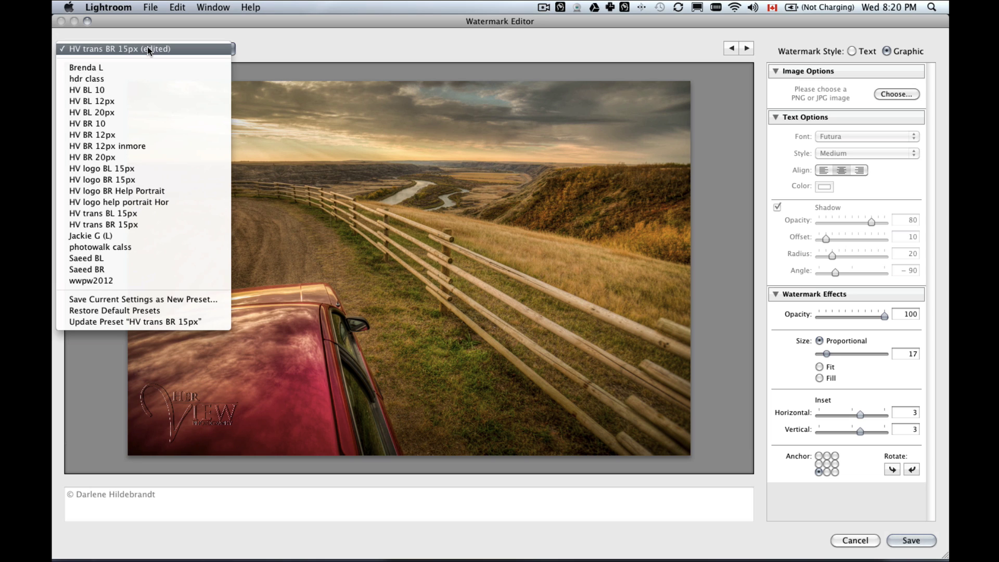
left_click(146, 300)
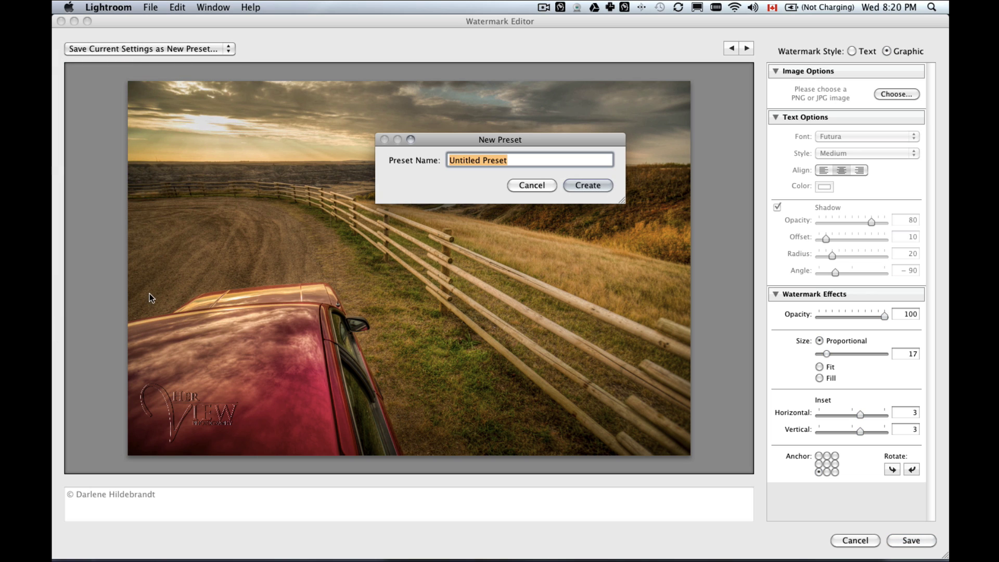
type("HV")
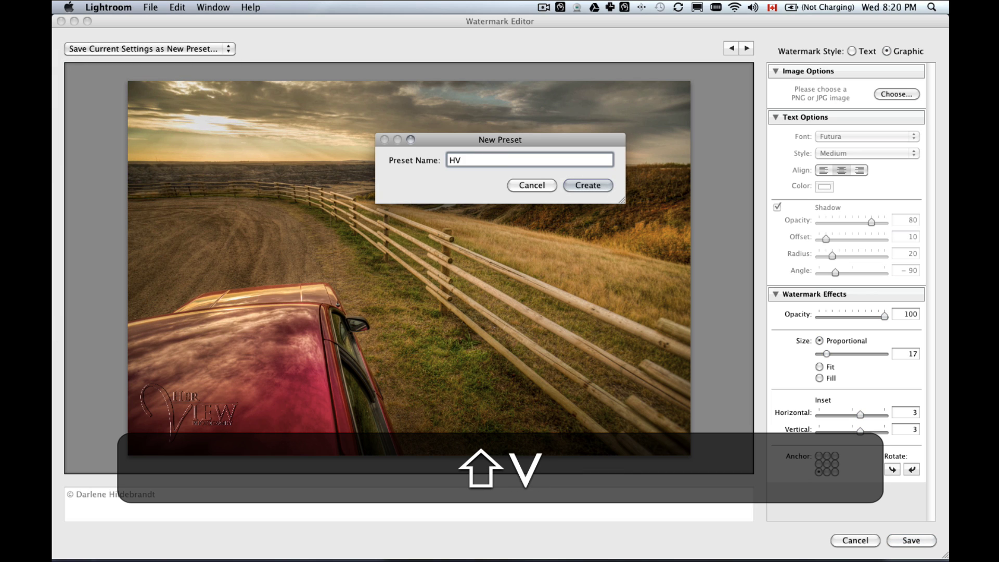
type(" logo trans")
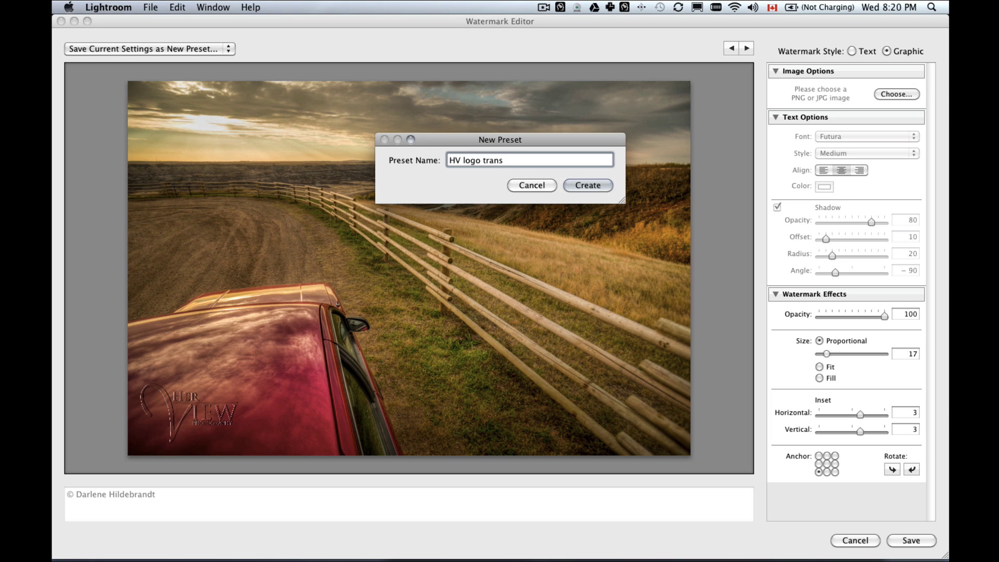
type(" BL 15px")
key("Return")
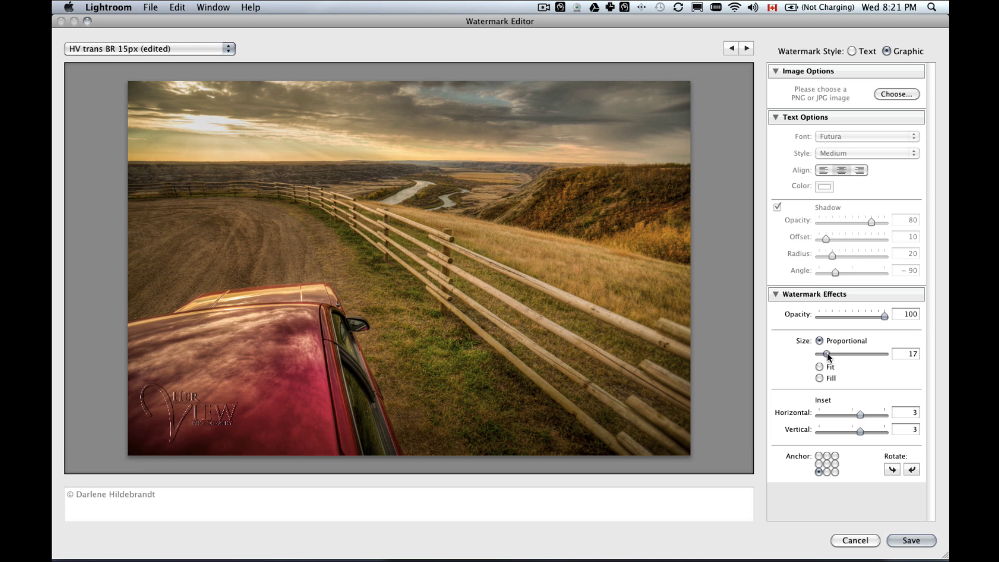
Step: Set the logo watermark's proportional size to 15 and save the settings as a new preset named HV logo trans BL 15px
left_click_drag(828, 354, 825, 354)
left_click(908, 353)
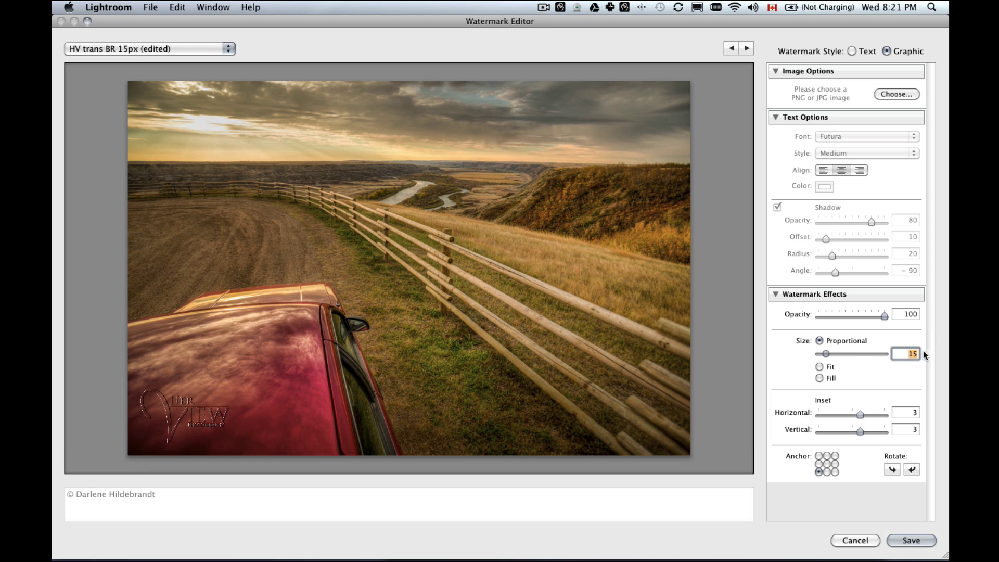
left_click(106, 48)
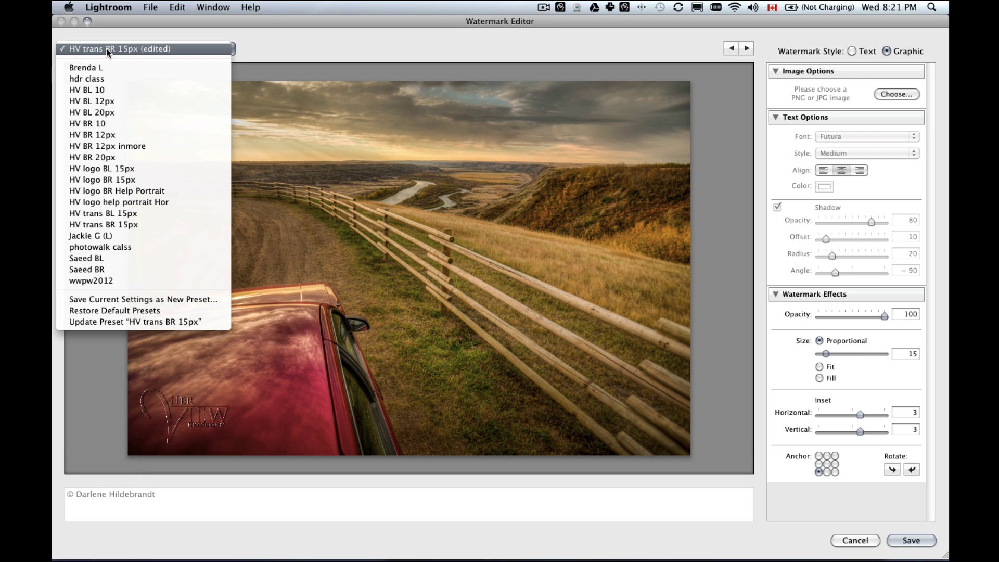
left_click(129, 301)
type("H")
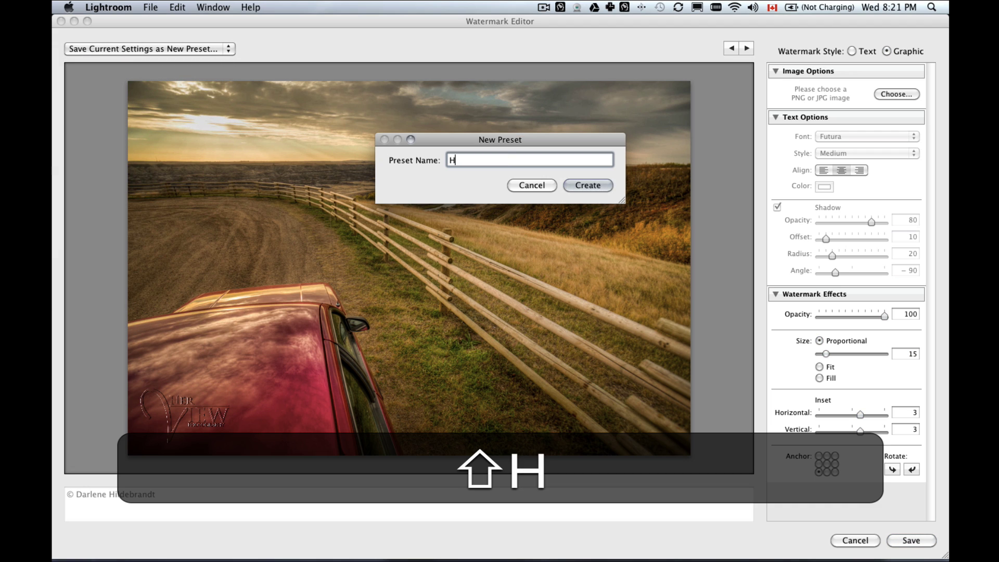
type("V logo")
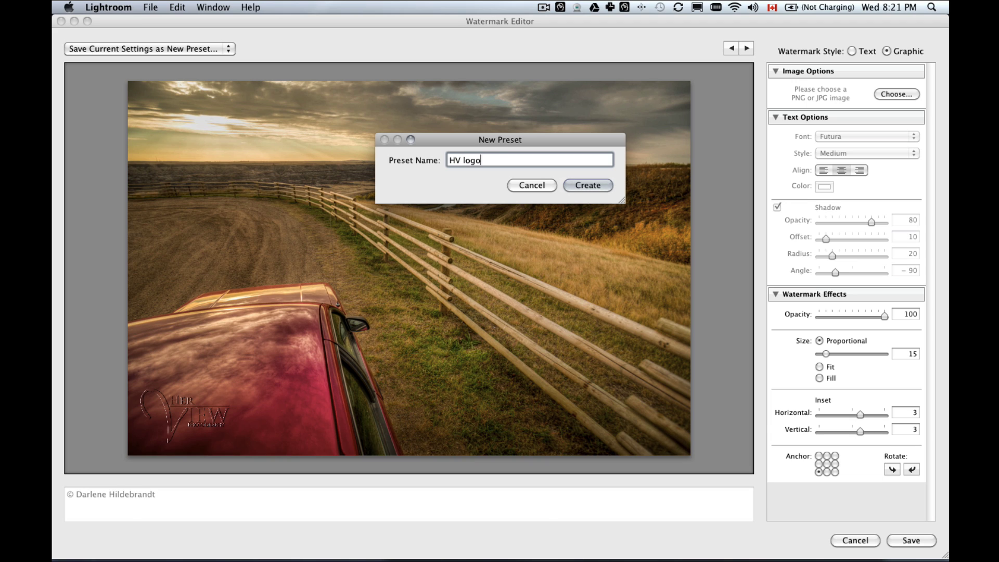
type(" trans BL 15px")
key("Return")
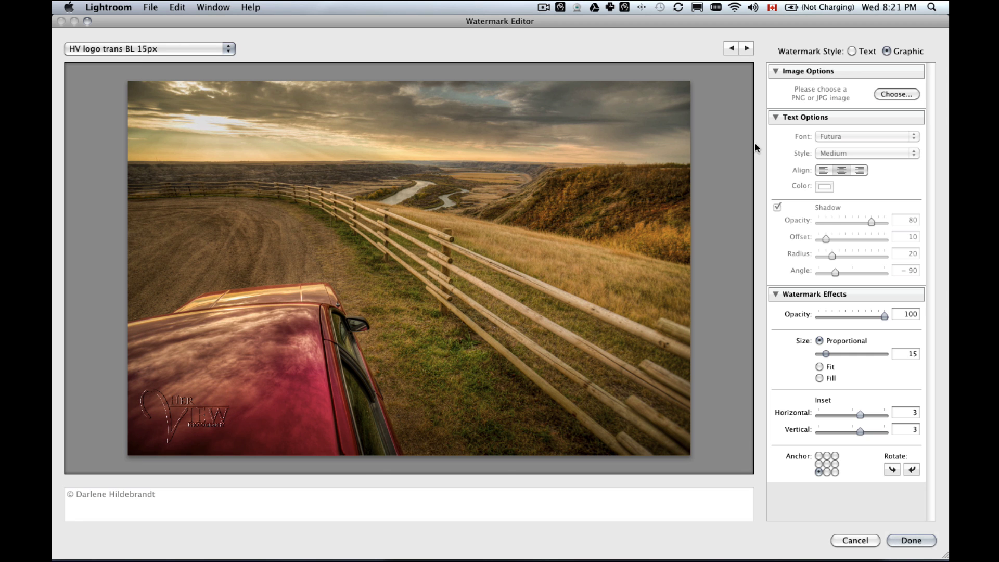
Step: Preview the logo watermark on the other photos selected for export to check how well it reads
key("super")
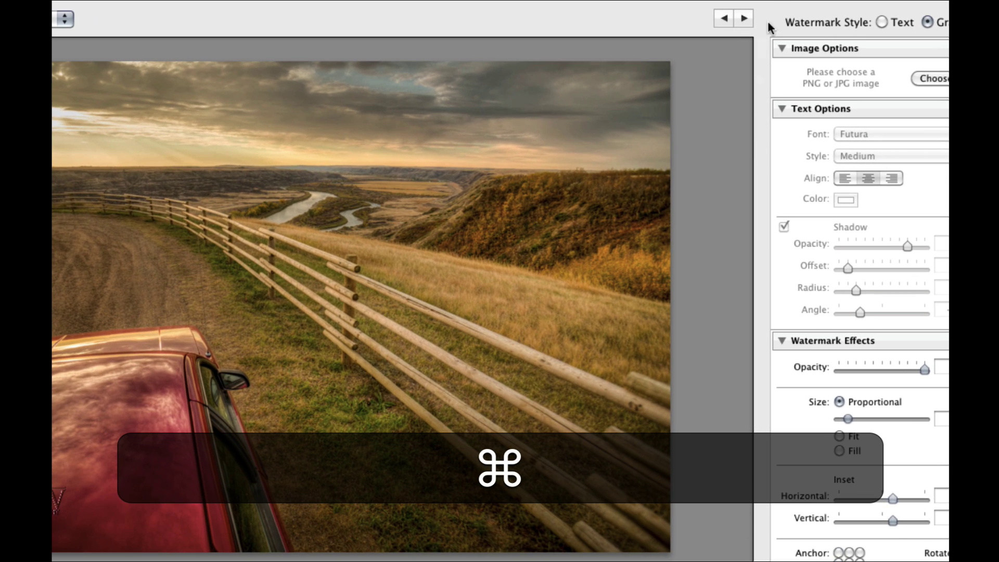
key("super")
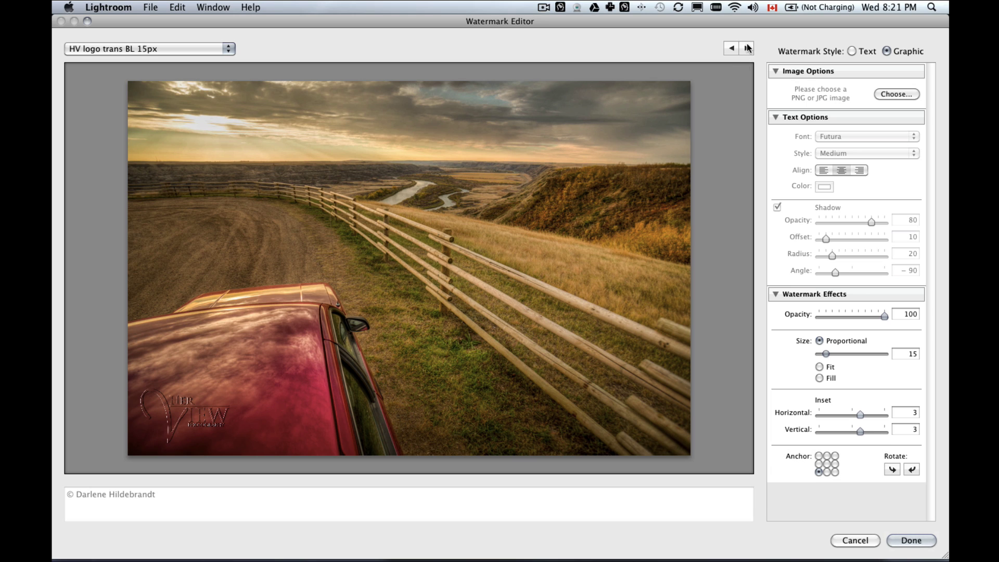
left_click(746, 48)
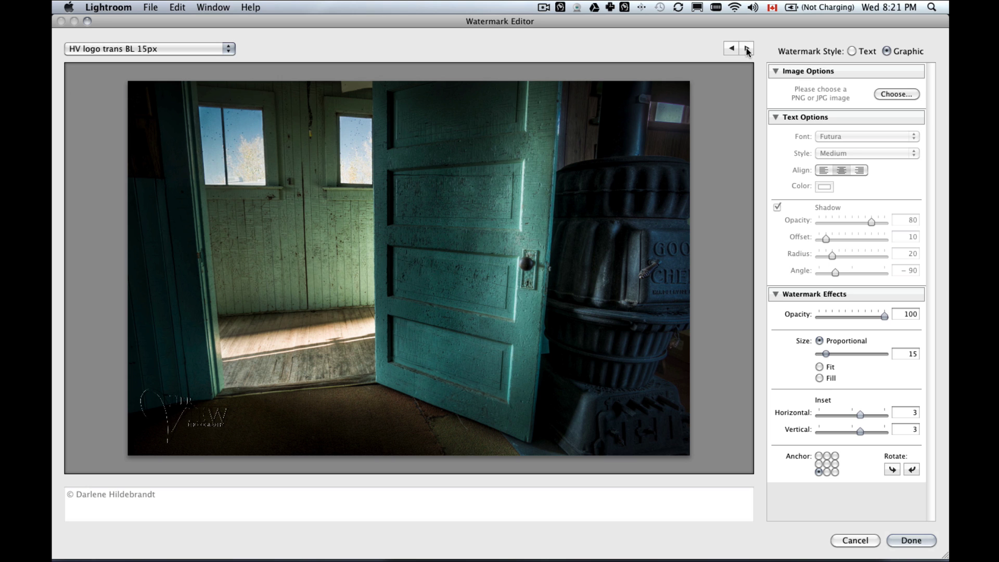
left_click(746, 48)
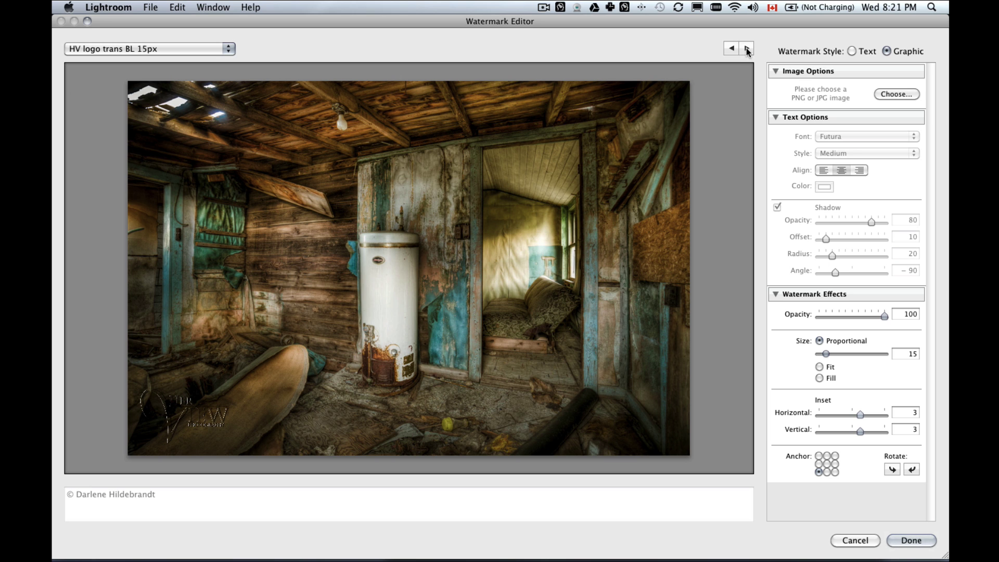
left_click(746, 48)
left_click(746, 48)
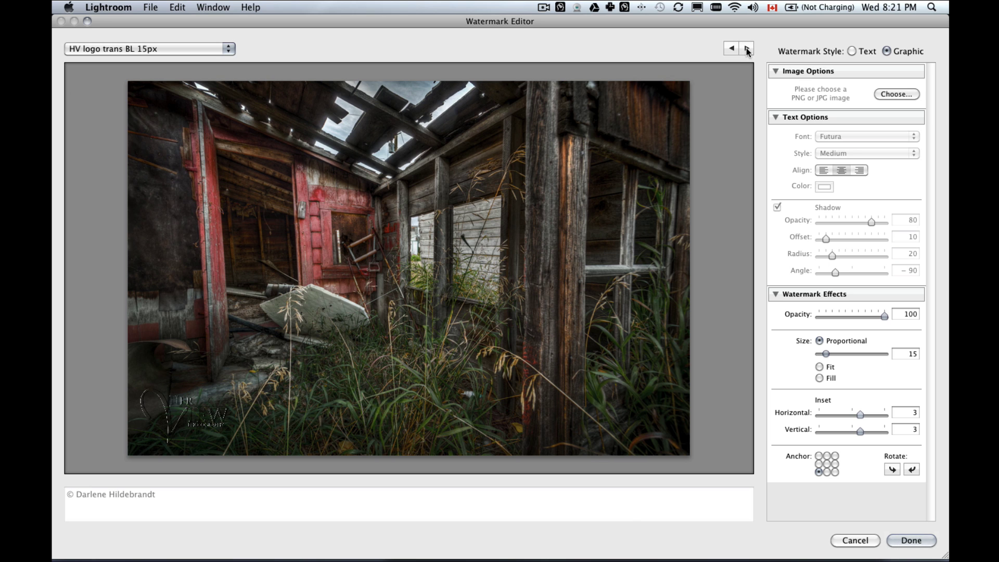
left_click(731, 49)
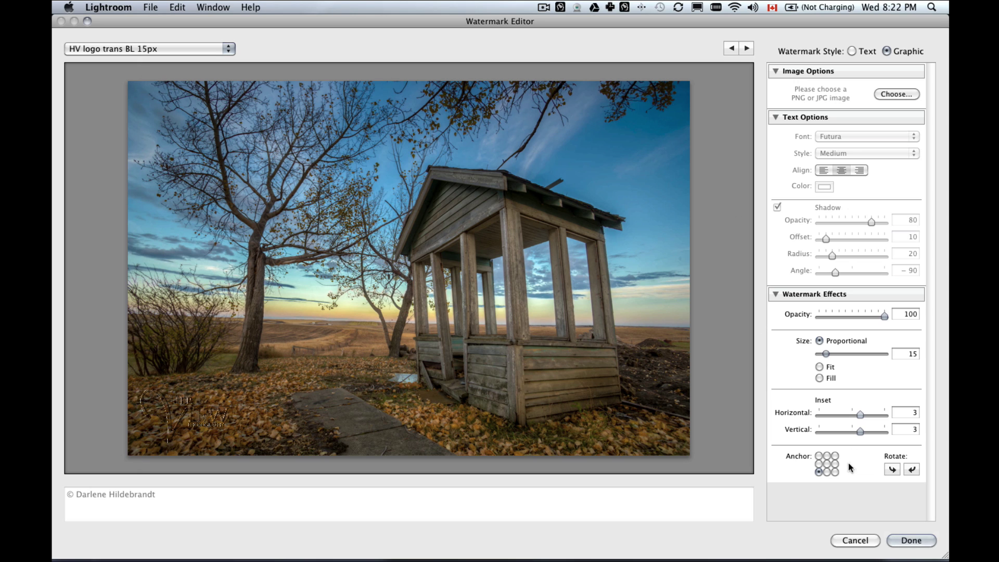
Step: Try anchoring the logo watermark in the photo's upper-right corner, and reload the HV logo trans BL 15px preset
left_click(834, 456)
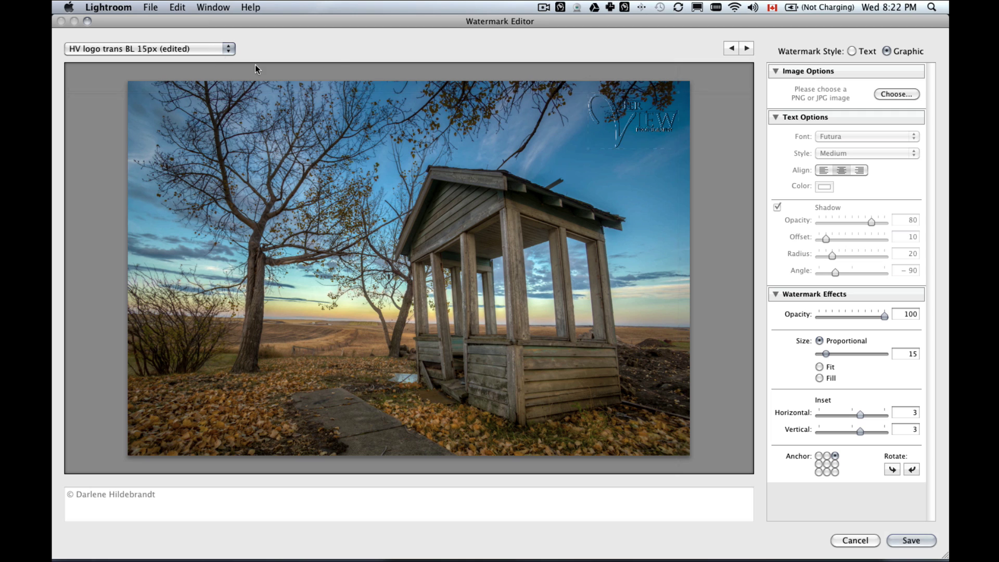
left_click(192, 52)
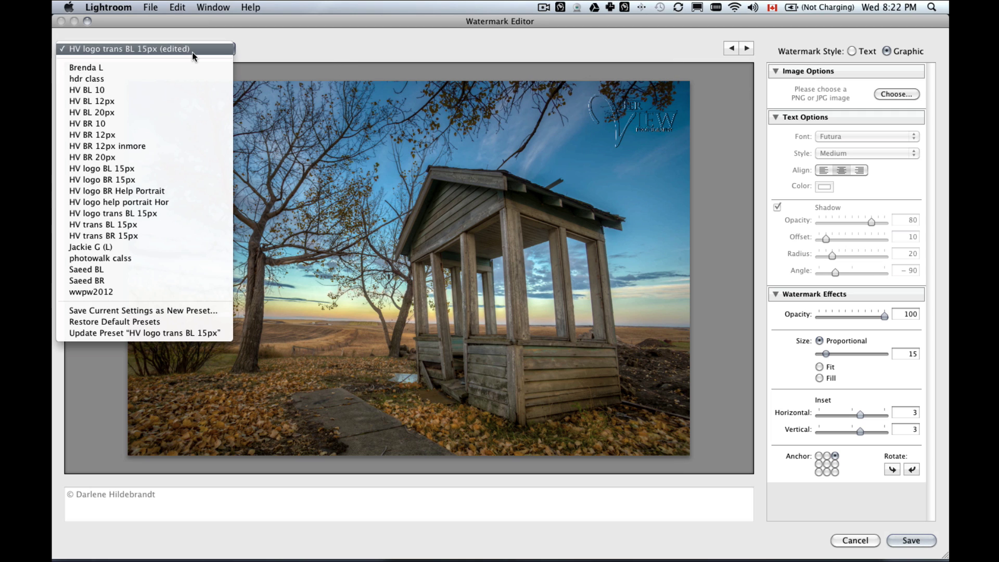
left_click(158, 213)
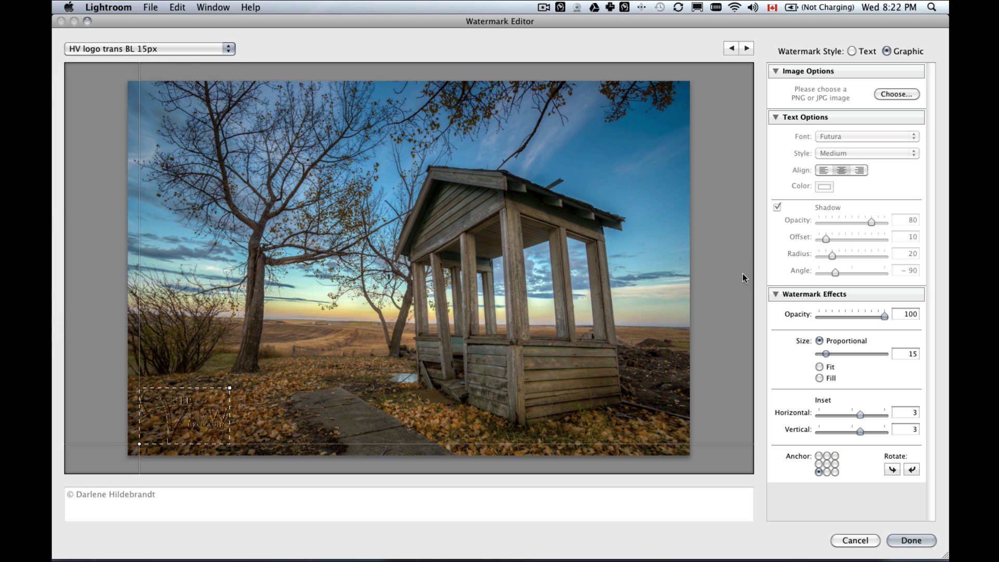
Step: Return the preview to the red car photo and finish watermark editing with the HV logo trans BL 15px preset
left_click(746, 49)
left_click(746, 49)
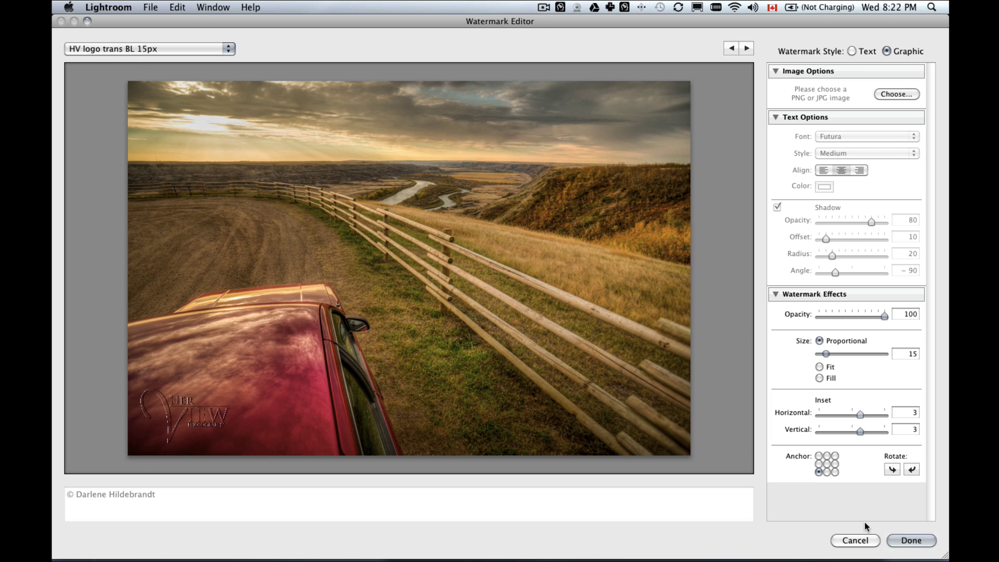
left_click(908, 539)
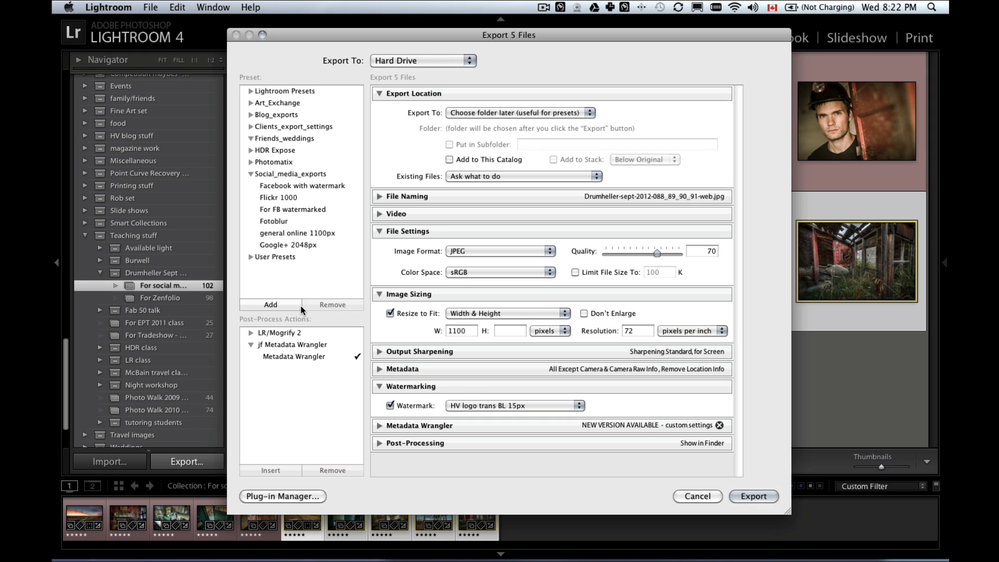
Step: Save the export settings as a new preset named Web 1100 w logo in the Social_media_exports folder
left_click(267, 304)
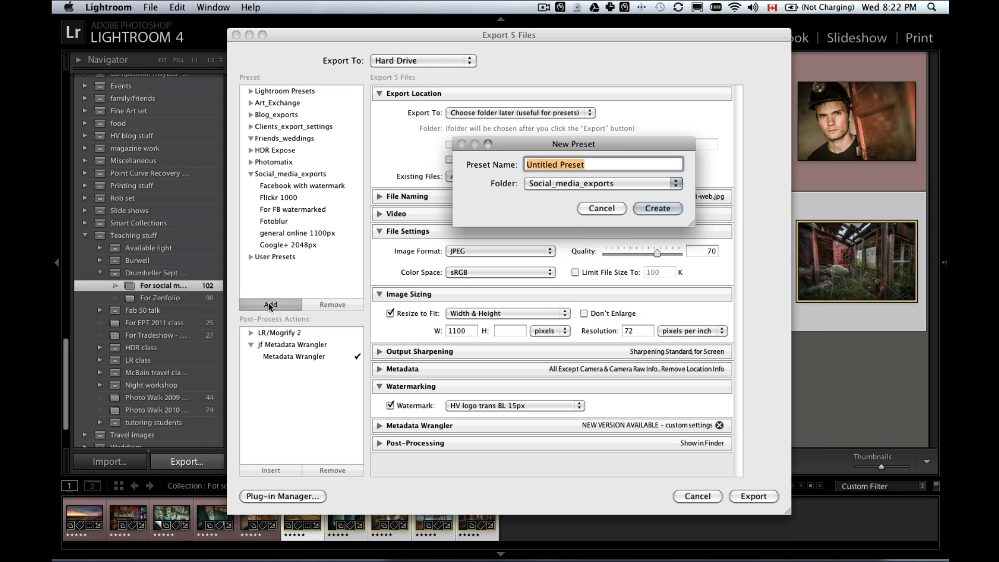
key("shift")
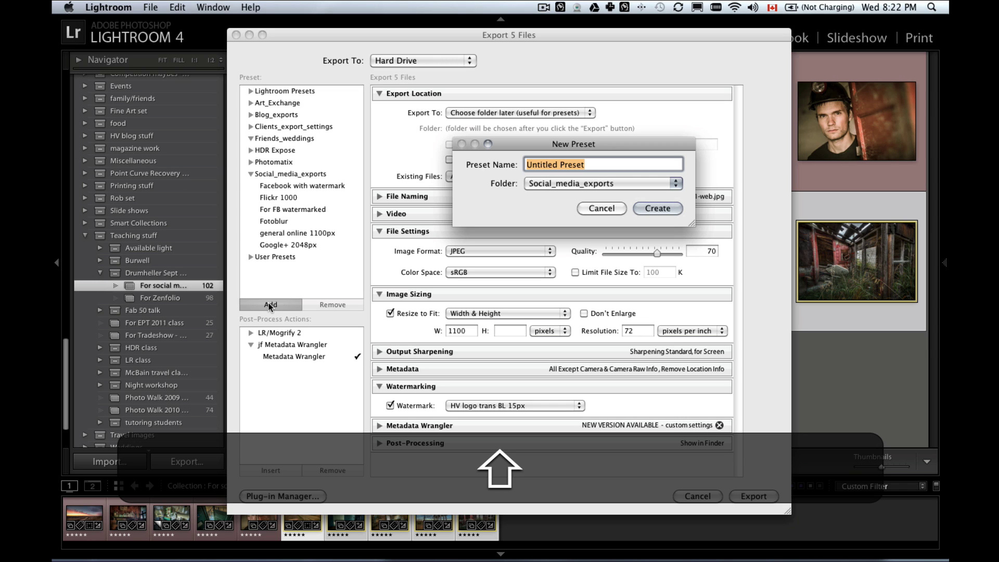
type("W")
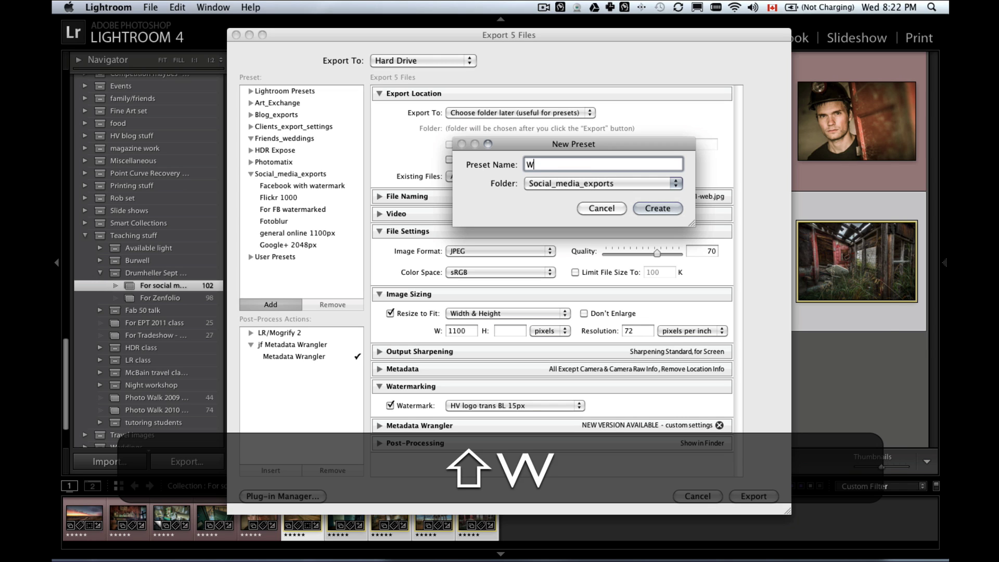
type("eb 11000")
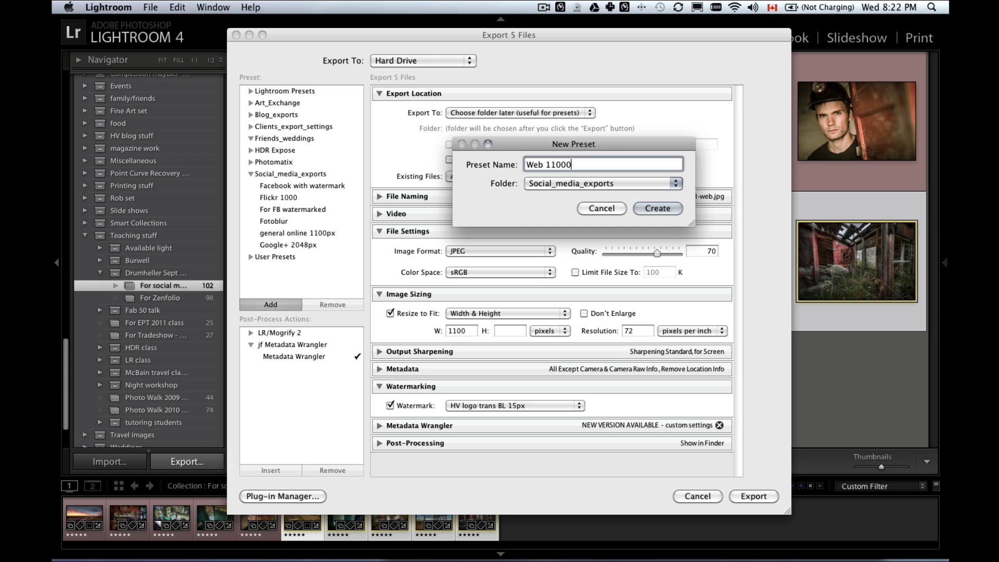
type(" logo")
key("BackSpace")
key("BackSpace")
key("BackSpace")
key("BackSpace")
type("w logo")
left_click(658, 209)
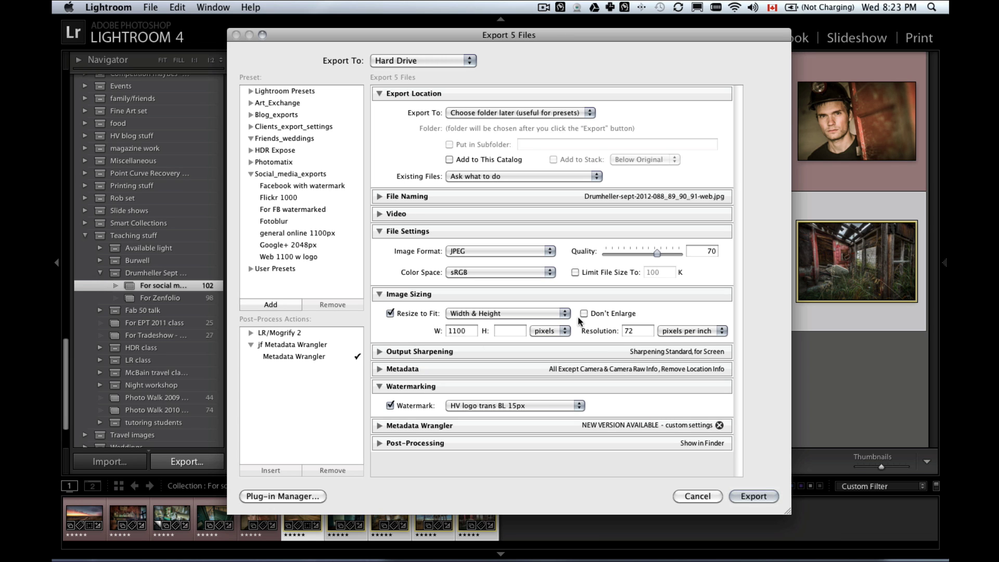
Step: Export the five selected photos into a new folder named web images, created alongside the logos folder
left_click(753, 496)
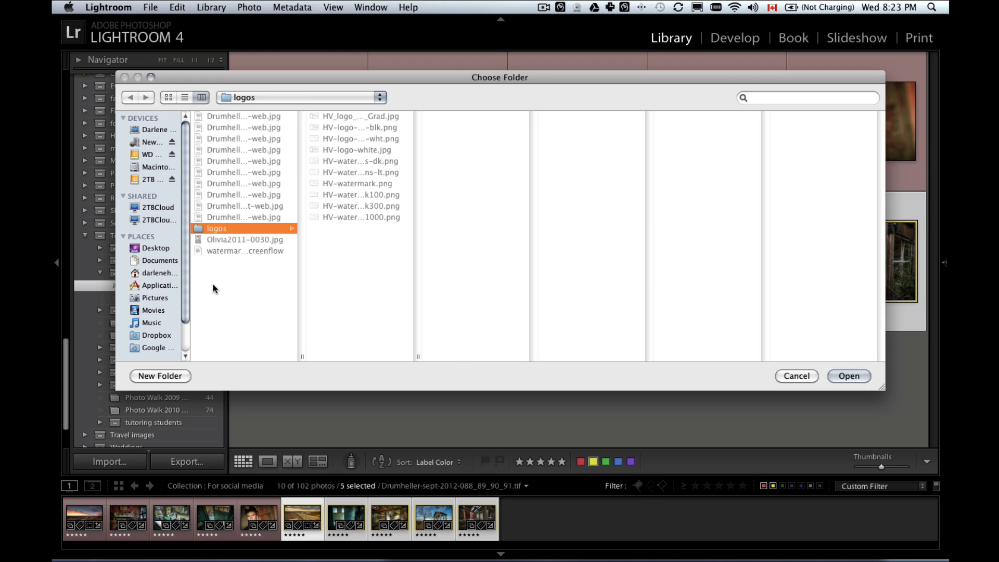
left_click(207, 310)
left_click(165, 373)
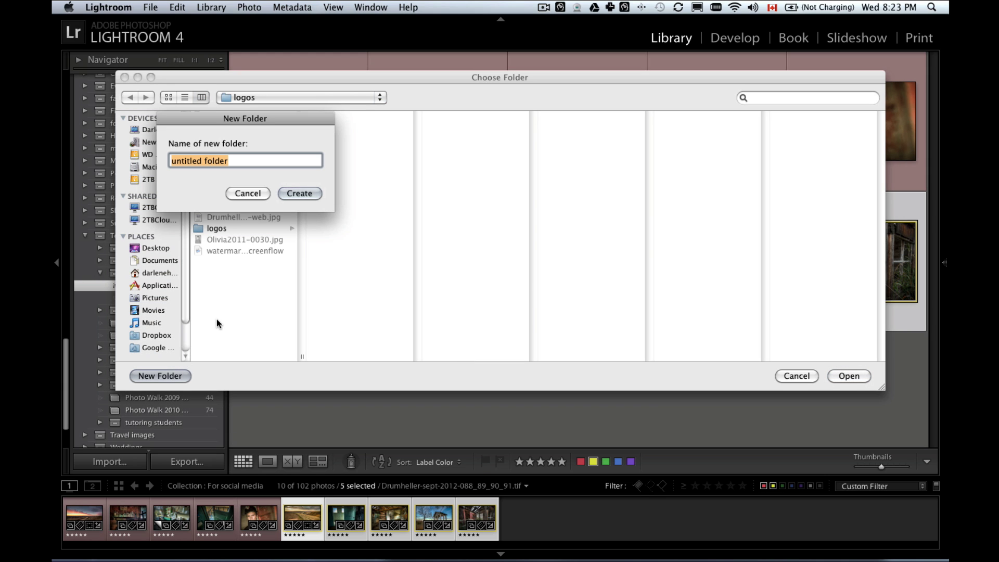
type("web images")
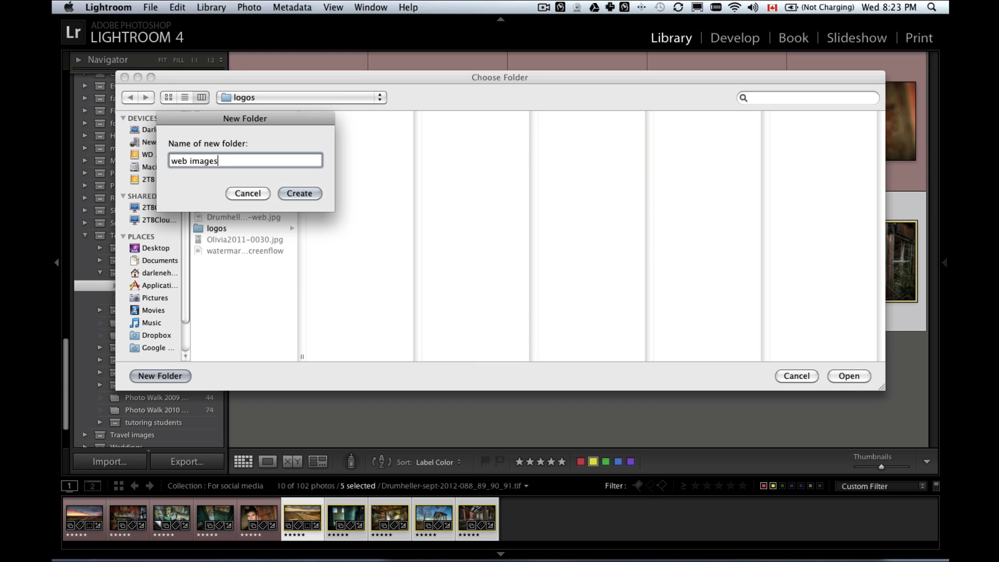
key("Return")
key("Return")
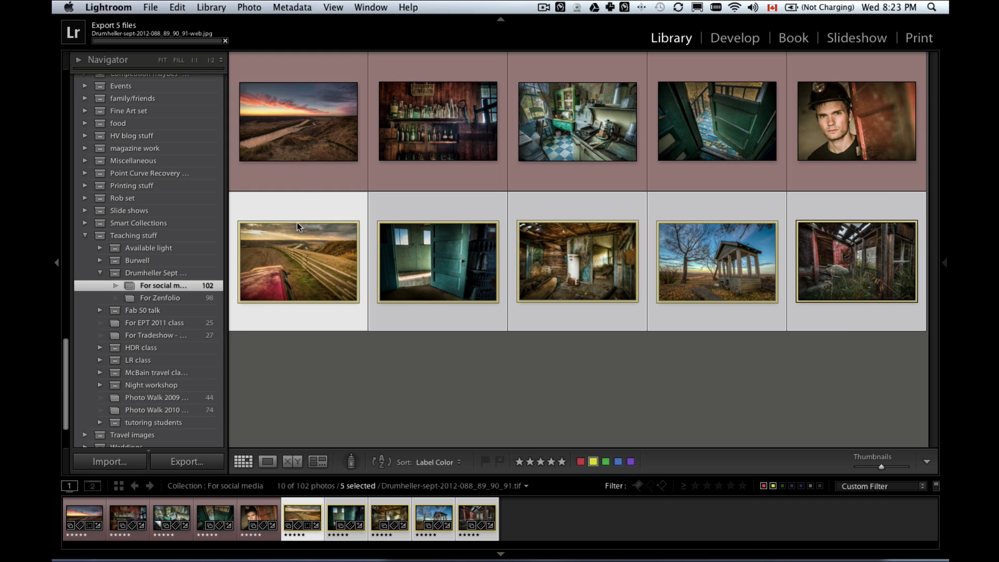
Step: Select the five red-labelled photos and start an export with the Web 1100 w logo preset
left_click(294, 176)
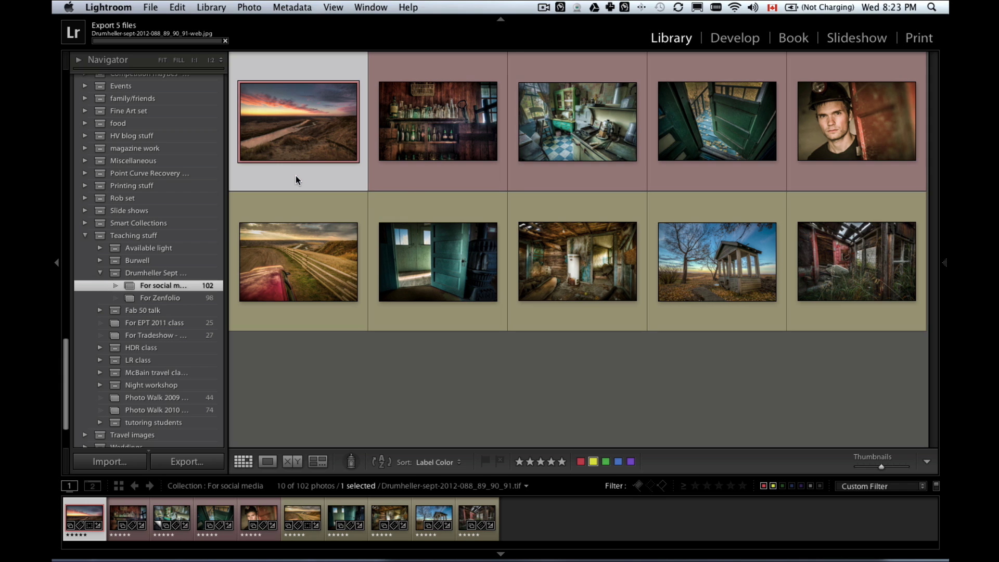
left_click(834, 180, "shift")
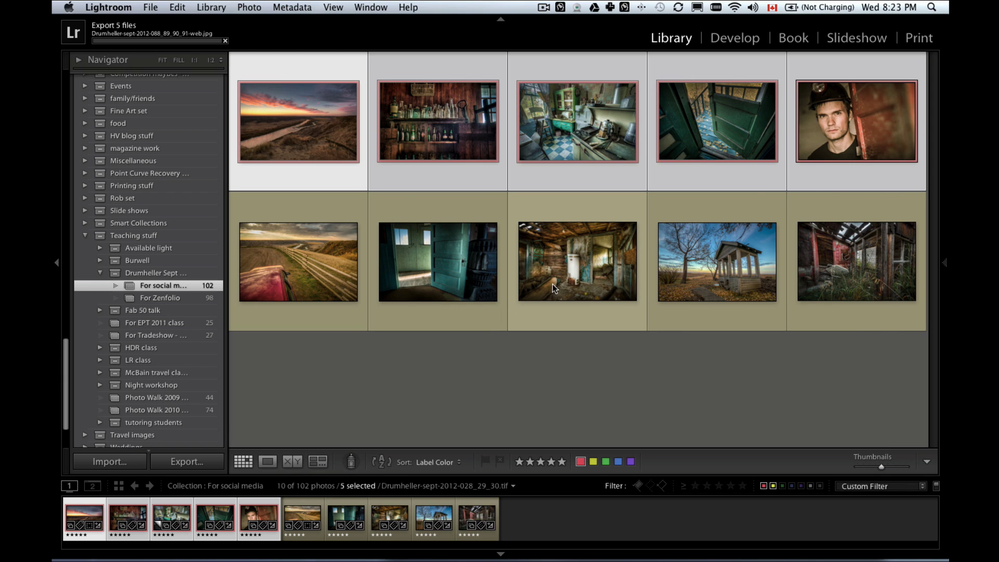
left_click(177, 463)
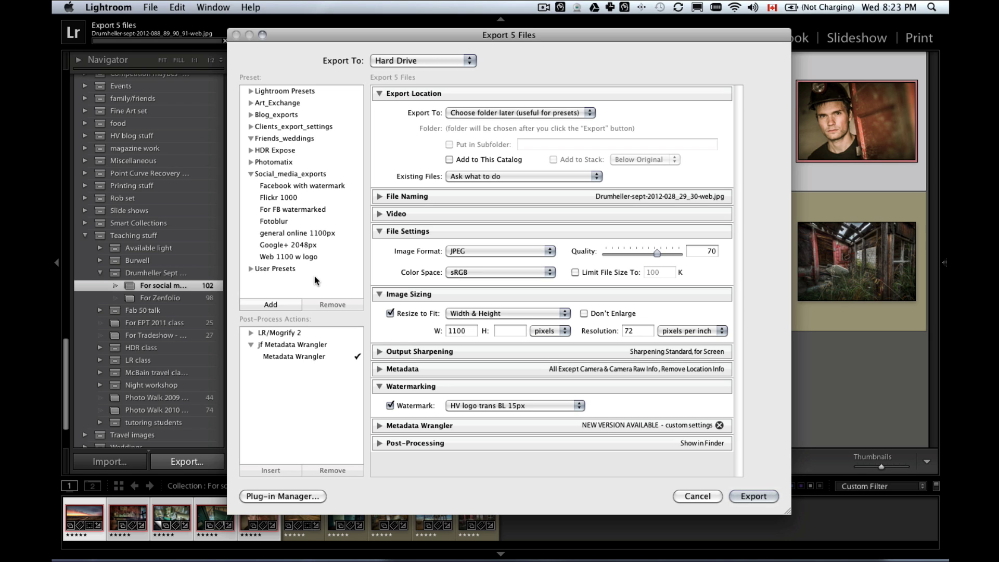
left_click(277, 257)
Step: Open the export's watermark for editing and anchor the logo in the photo's lower-right corner
left_click(476, 405)
left_click(479, 510)
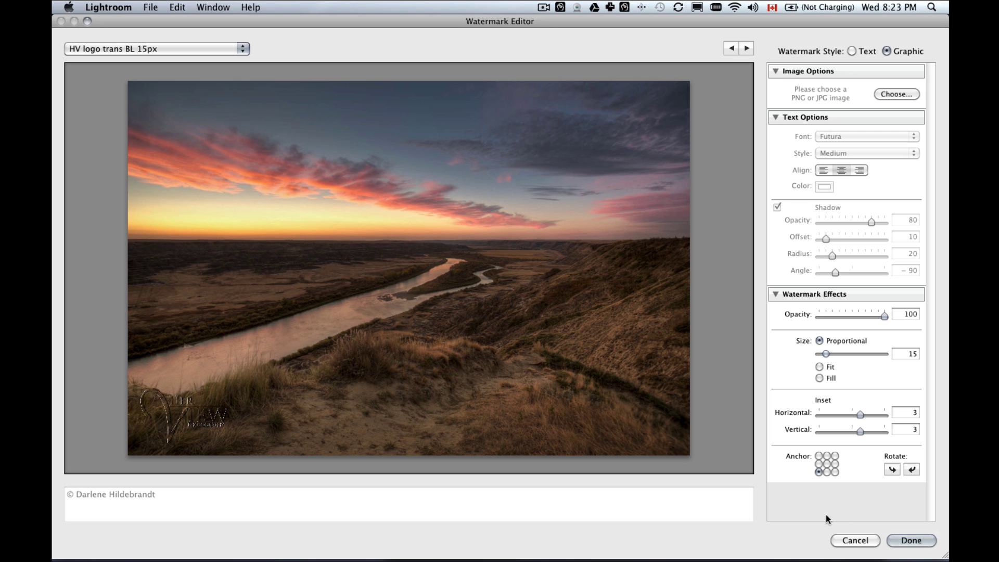
left_click(834, 472)
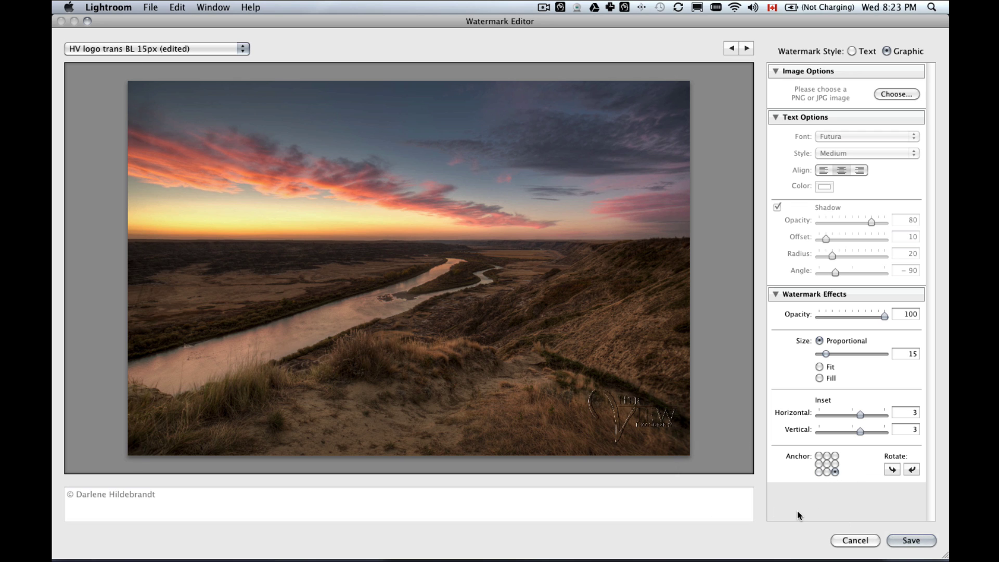
Step: Save the current watermark settings as a new preset named HV logo trans BR 15px
left_click(177, 44)
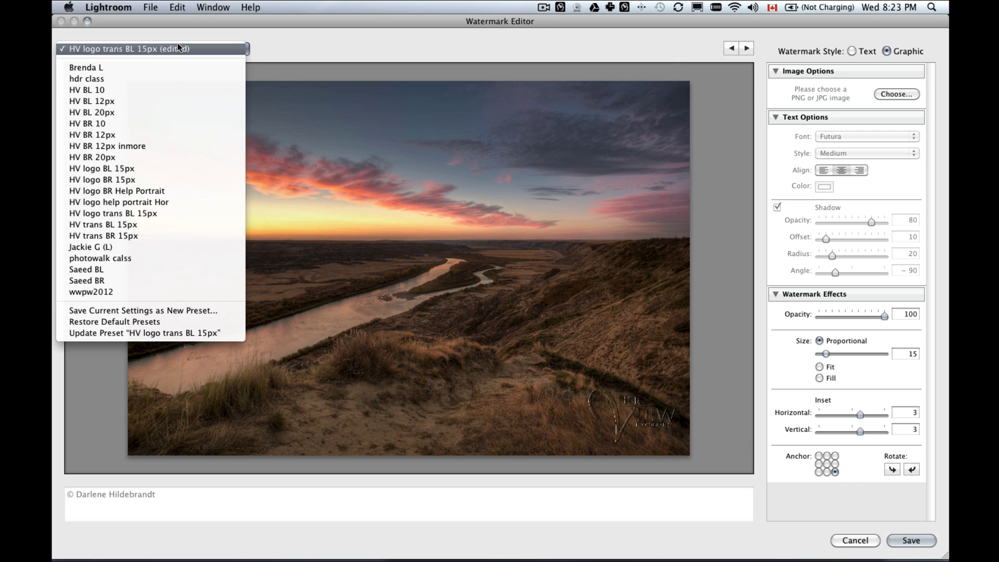
left_click(157, 308)
type("HV Igo")
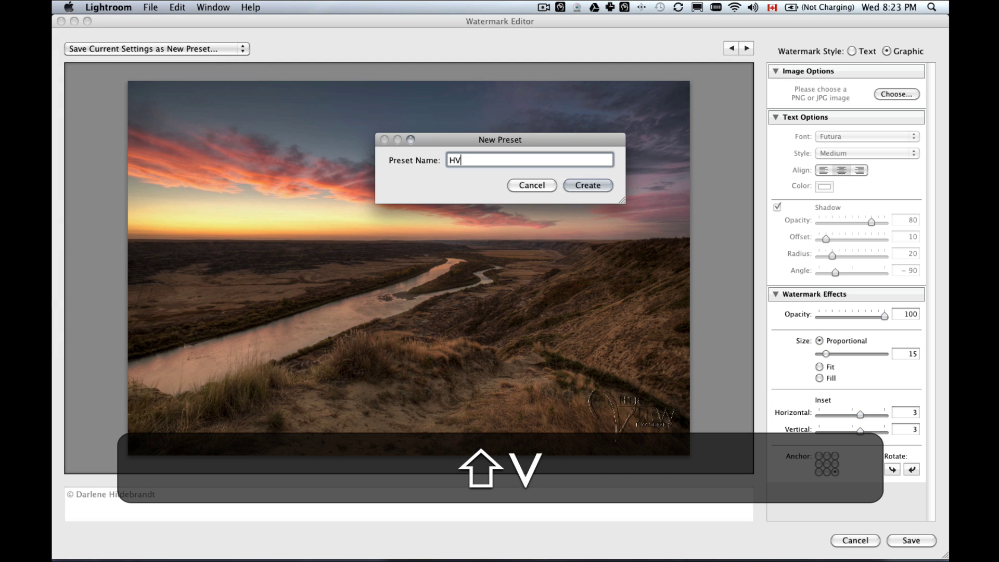
key("BackSpace")
key("BackSpace")
key("BackSpace")
type("lo")
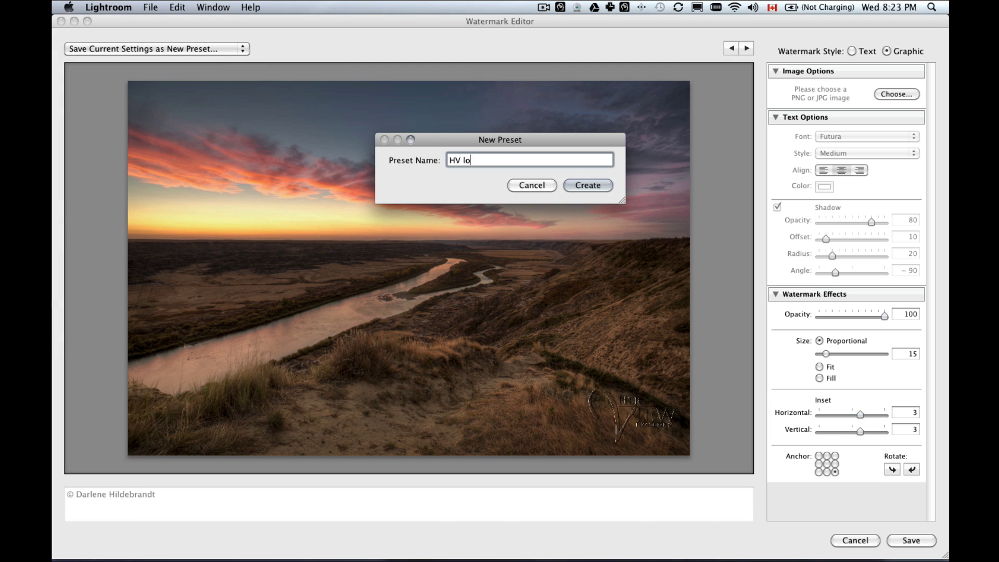
type("go trans ")
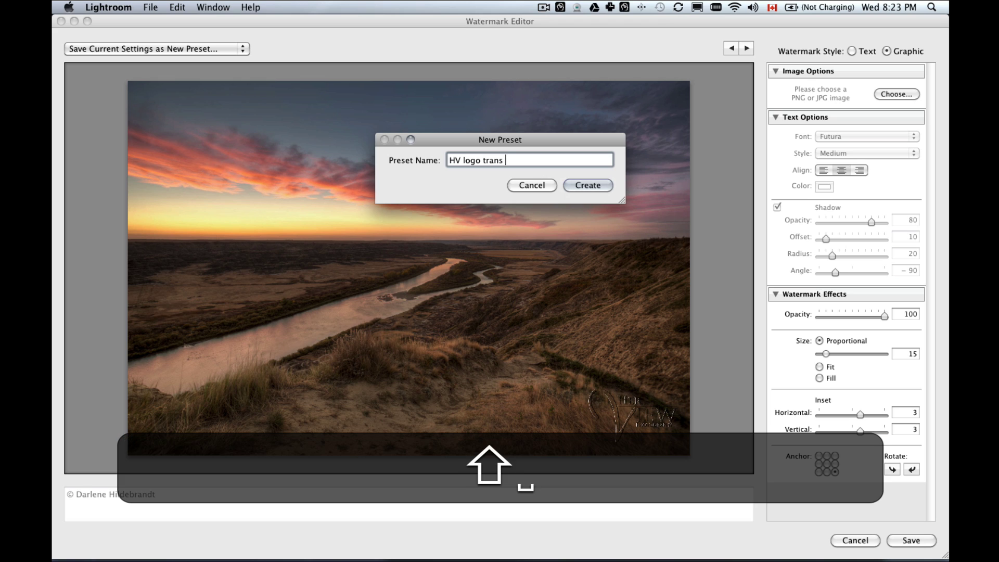
type("BR 15px")
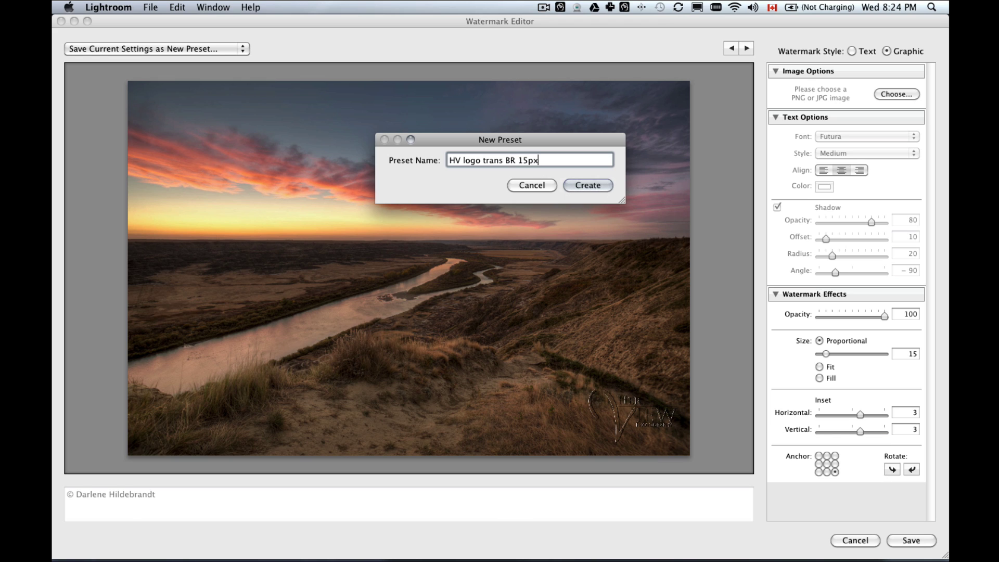
key("Return")
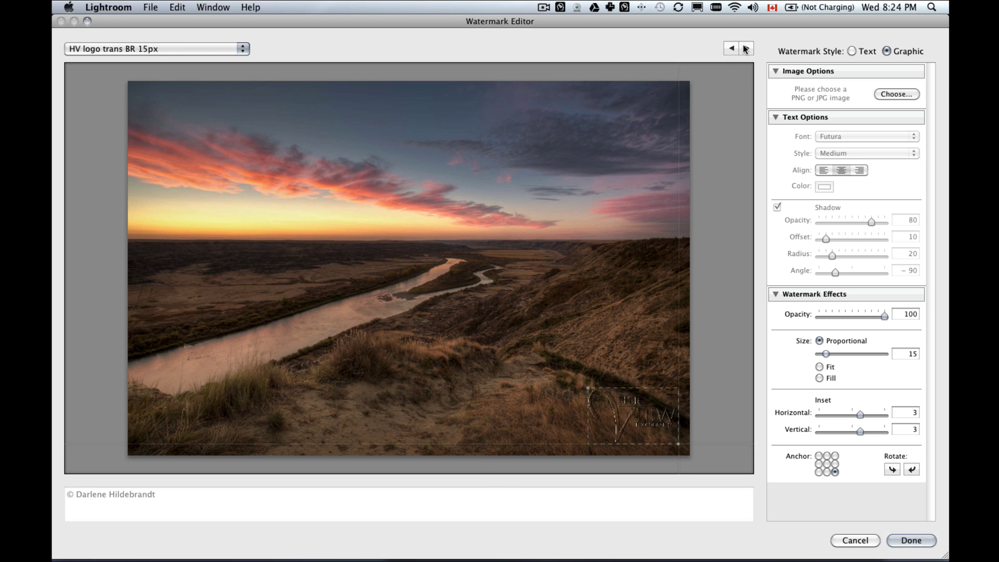
Step: Cycle through the selected photos in the watermark preview to check how the lower-right logo sits on each one
left_click(746, 49)
left_click(745, 49)
left_click(746, 49)
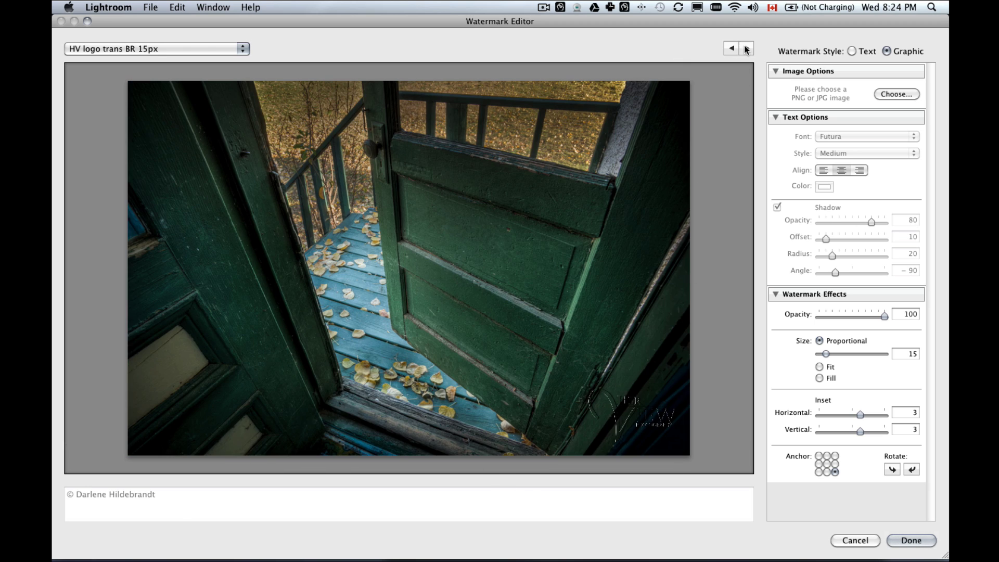
left_click(745, 49)
left_click(745, 49)
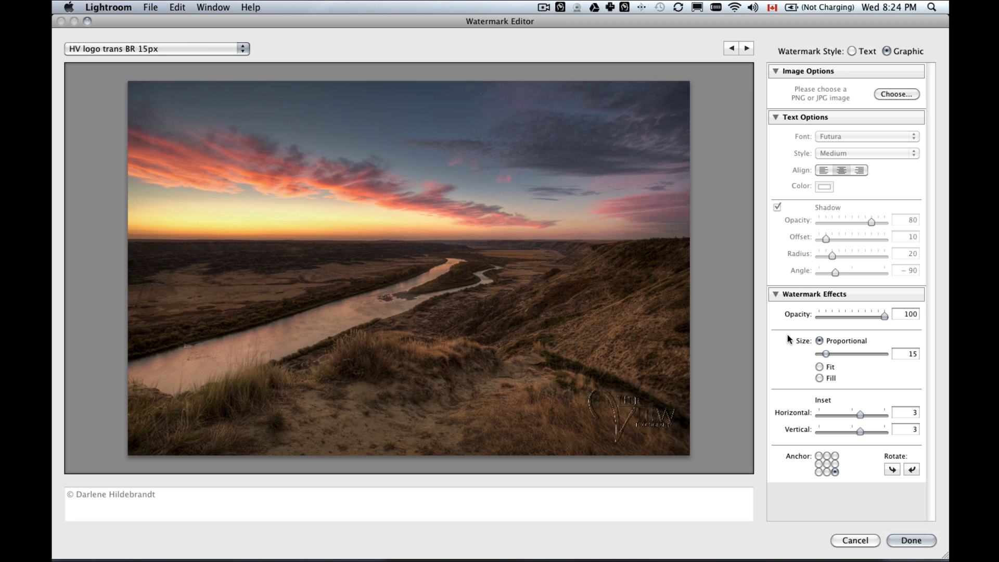
Step: Finish the watermark setup and export the five red-labelled photos into the web images folder
left_click(909, 540)
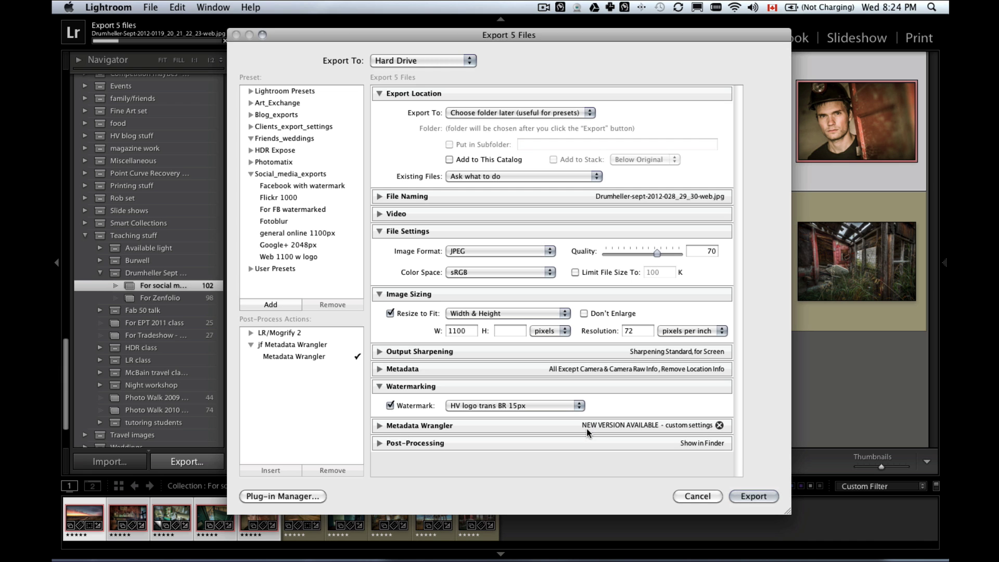
left_click(743, 492)
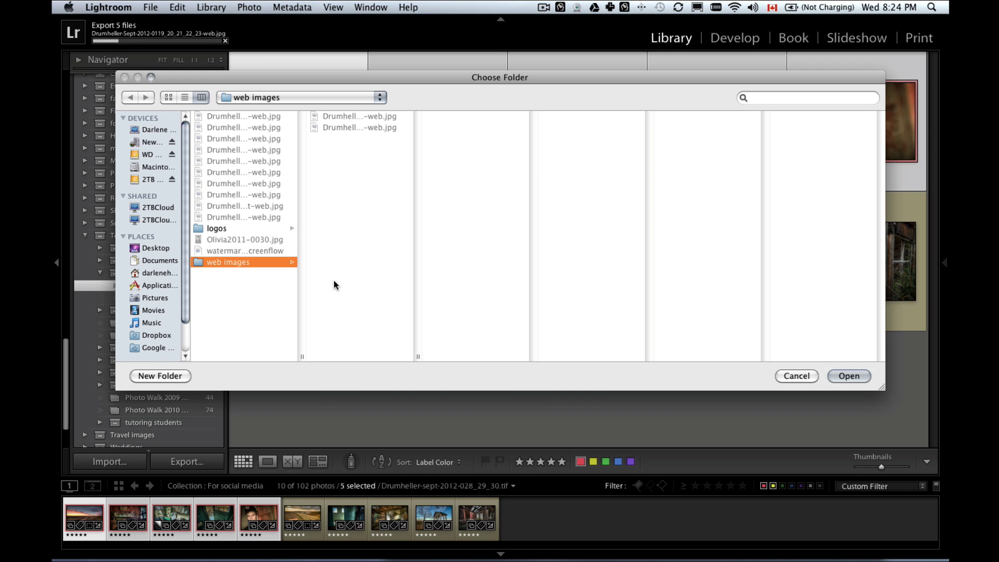
key("Return")
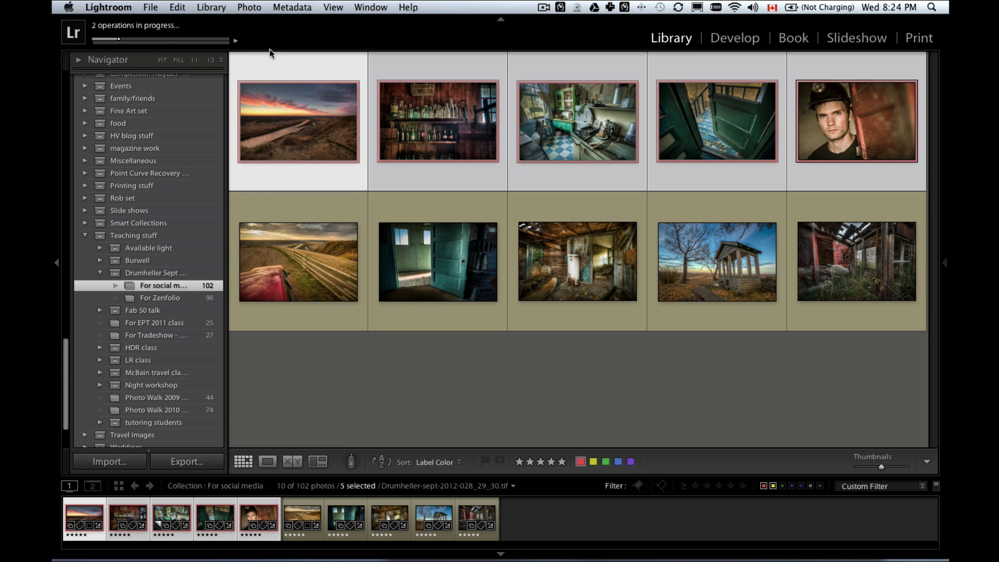
left_click(235, 42)
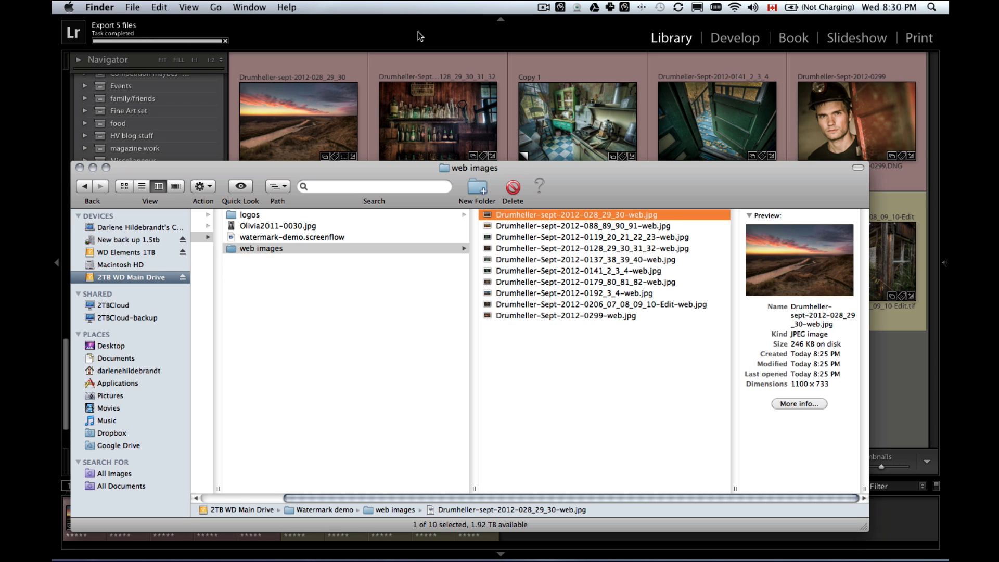
Step: In Finder's web images folder, preview Drumheller-sept-2012-028_29_30-web.jpg at full screen to inspect its logo, then leave full screen
left_click(550, 373)
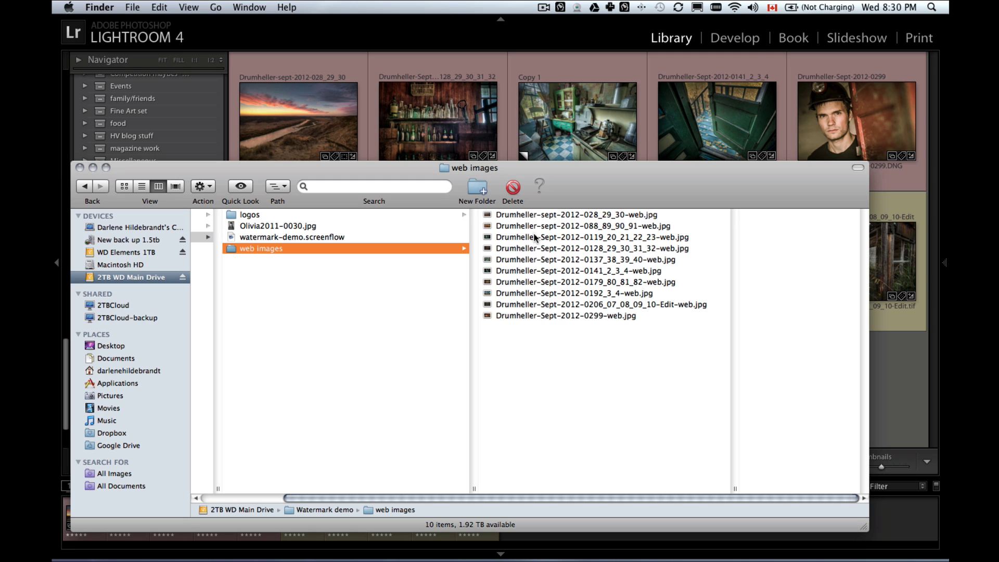
left_click(541, 215)
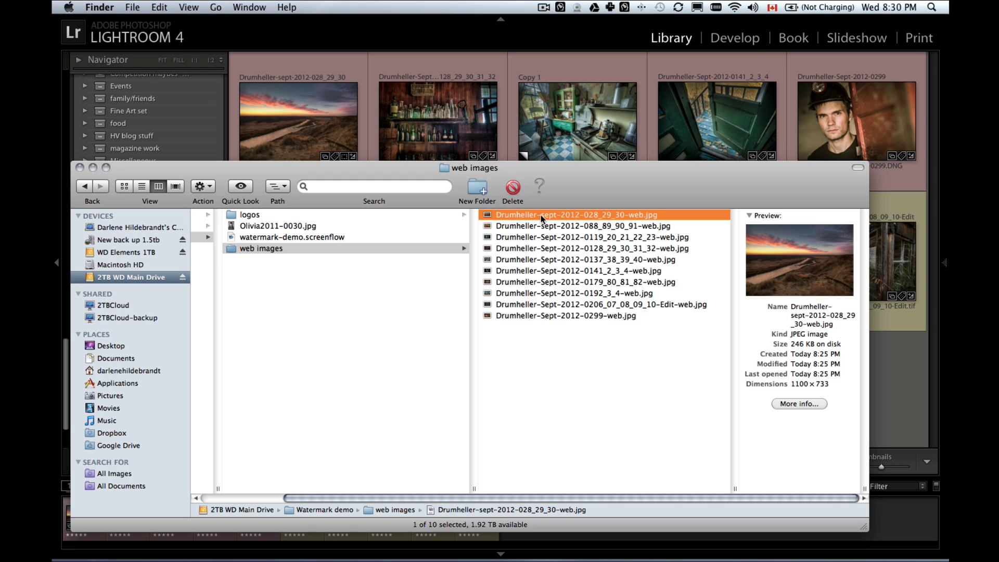
key("space")
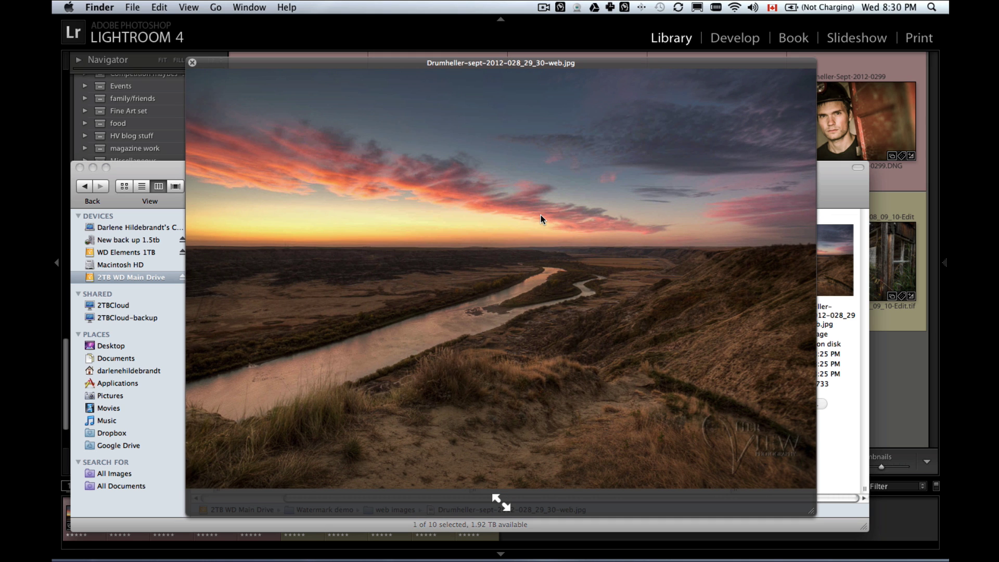
left_click(498, 498)
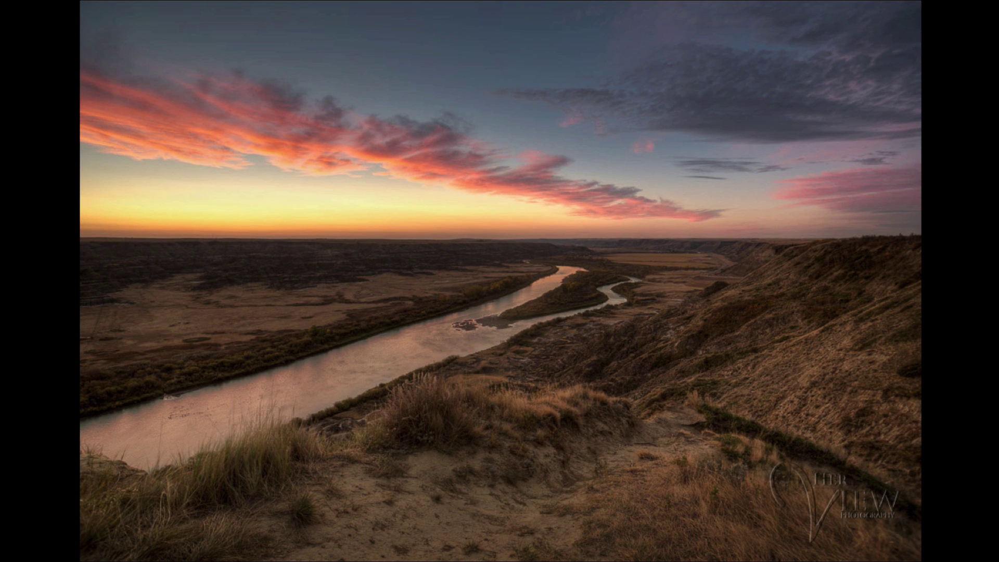
key("Escape")
Step: Browse the remaining exported images in the preview to check their logos, and inspect Drumheller-Sept-2012-0299-web.jpg at full screen
key("Down")
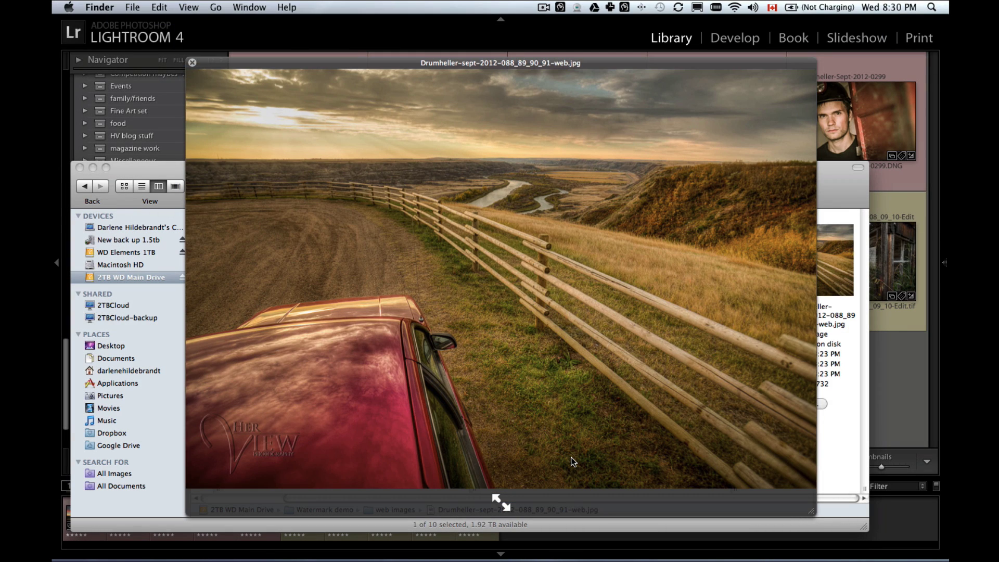
key("Down")
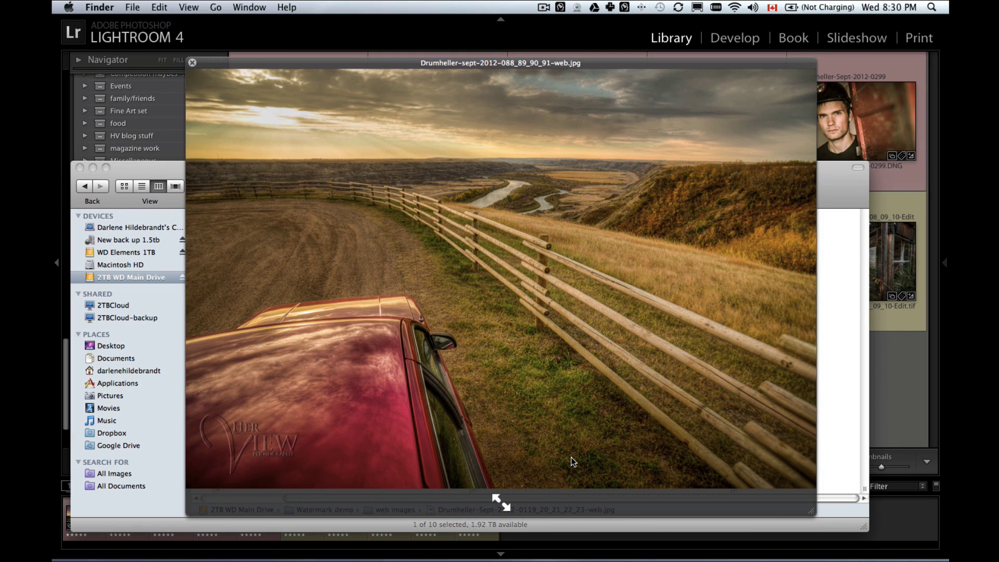
key("Down")
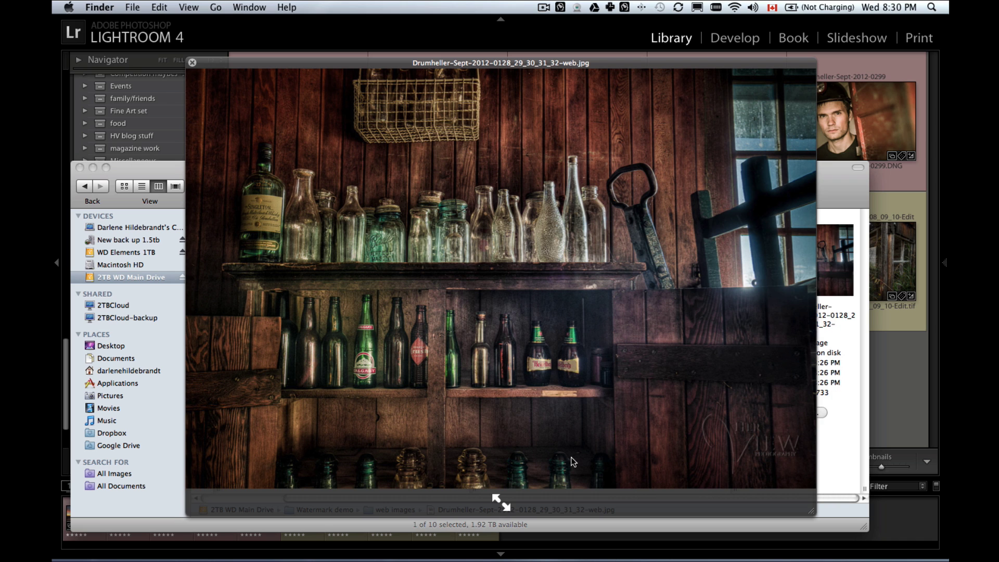
key("Up")
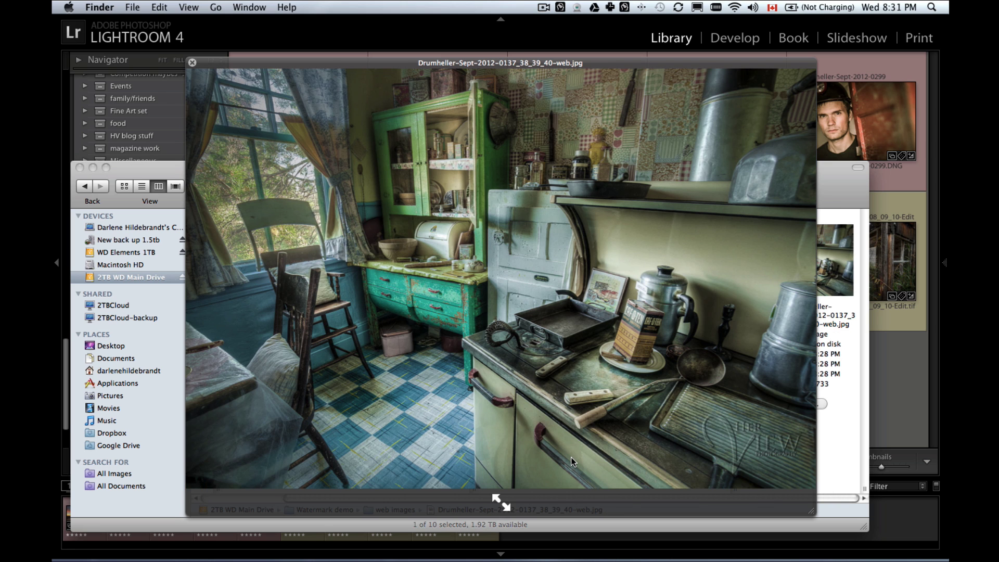
key("Down")
key("Down")
key("Down")
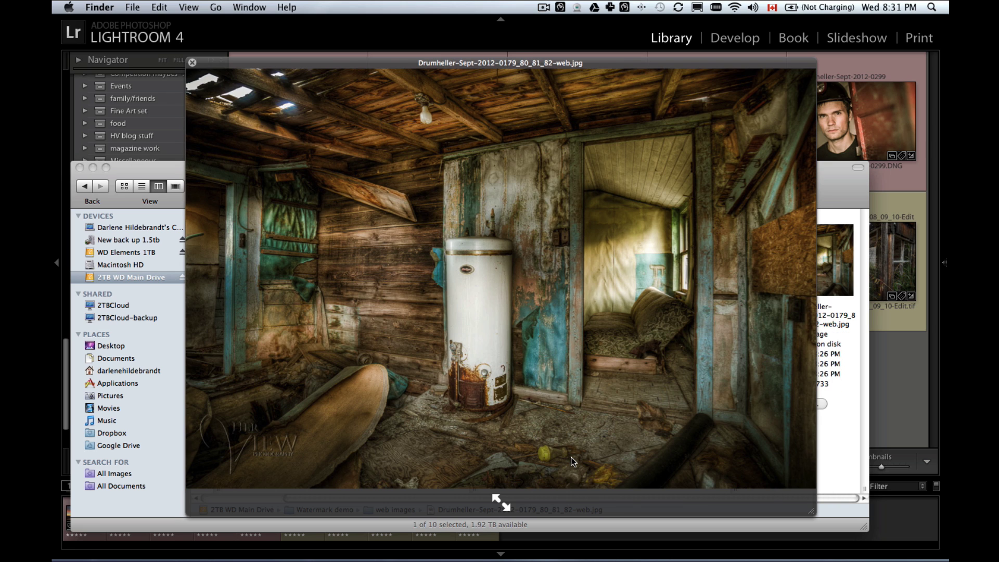
key("Down")
key("Down")
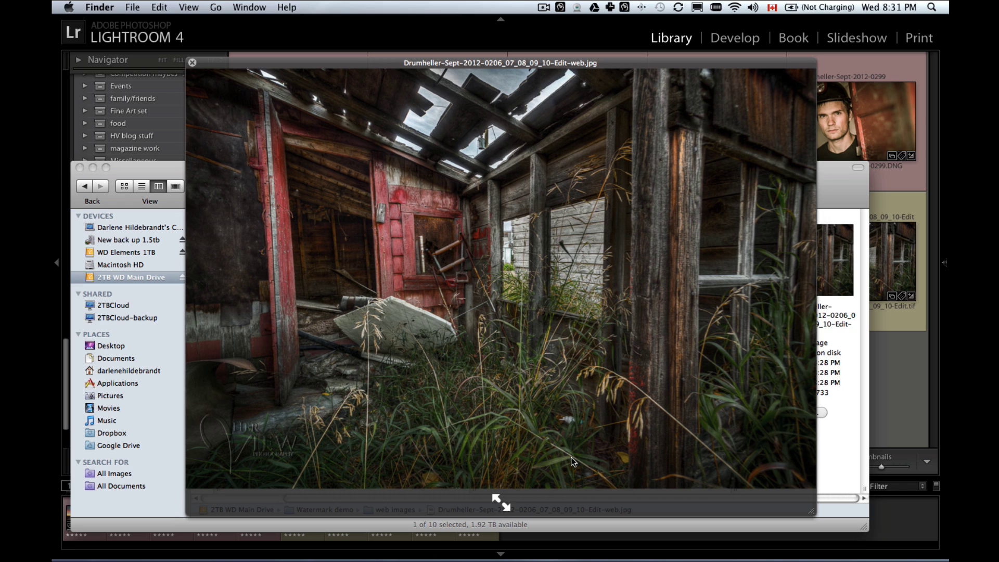
key("Down")
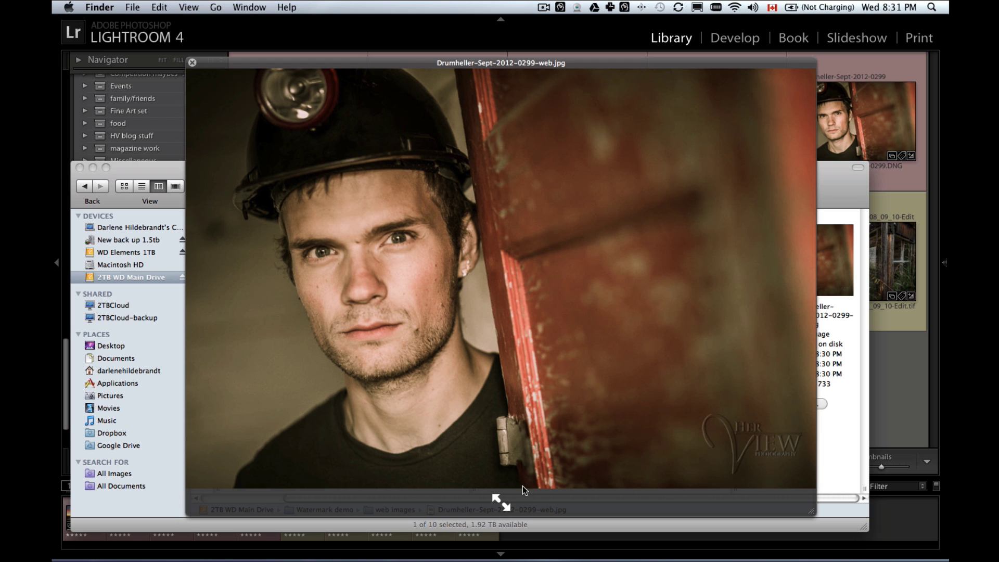
left_click(501, 501)
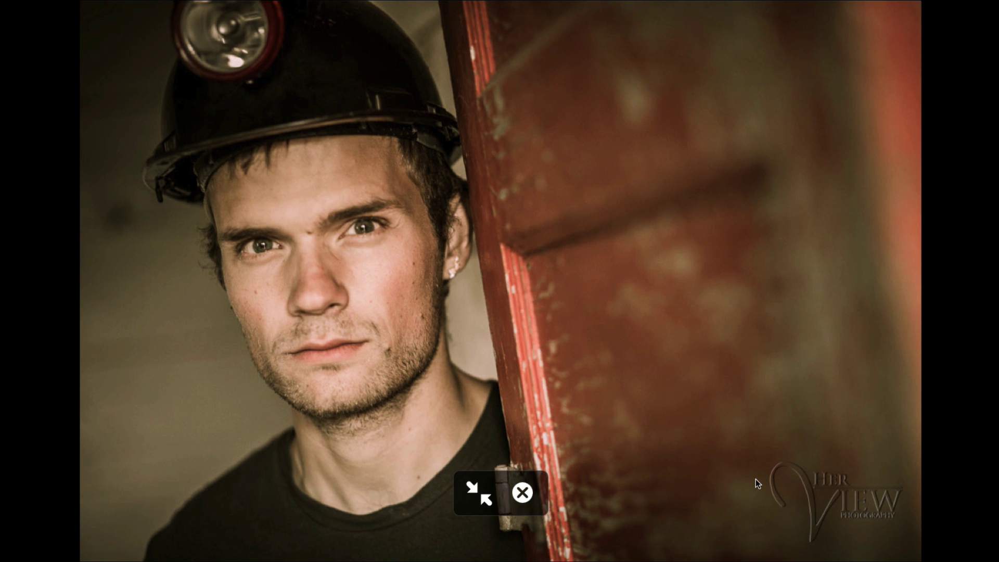
key("space")
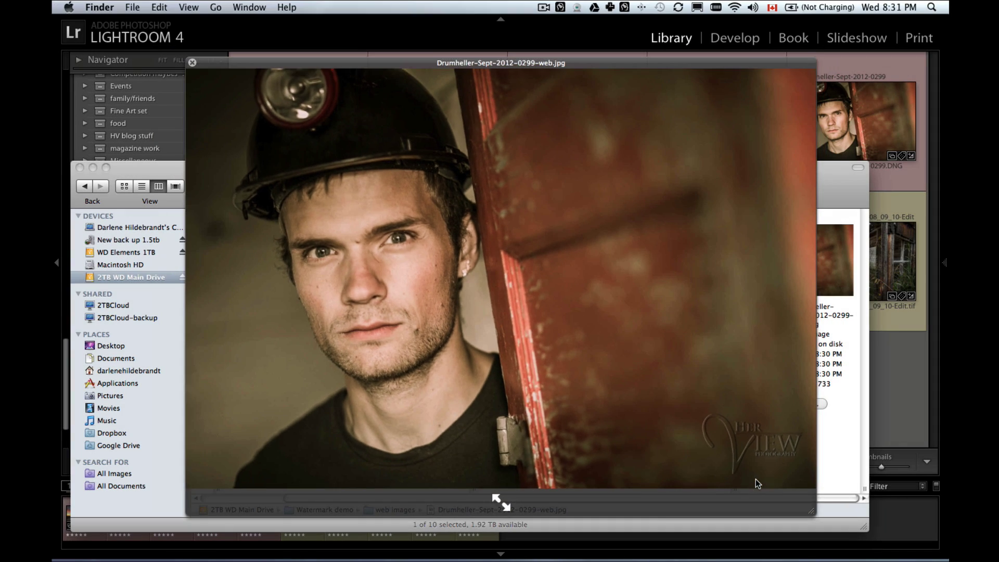